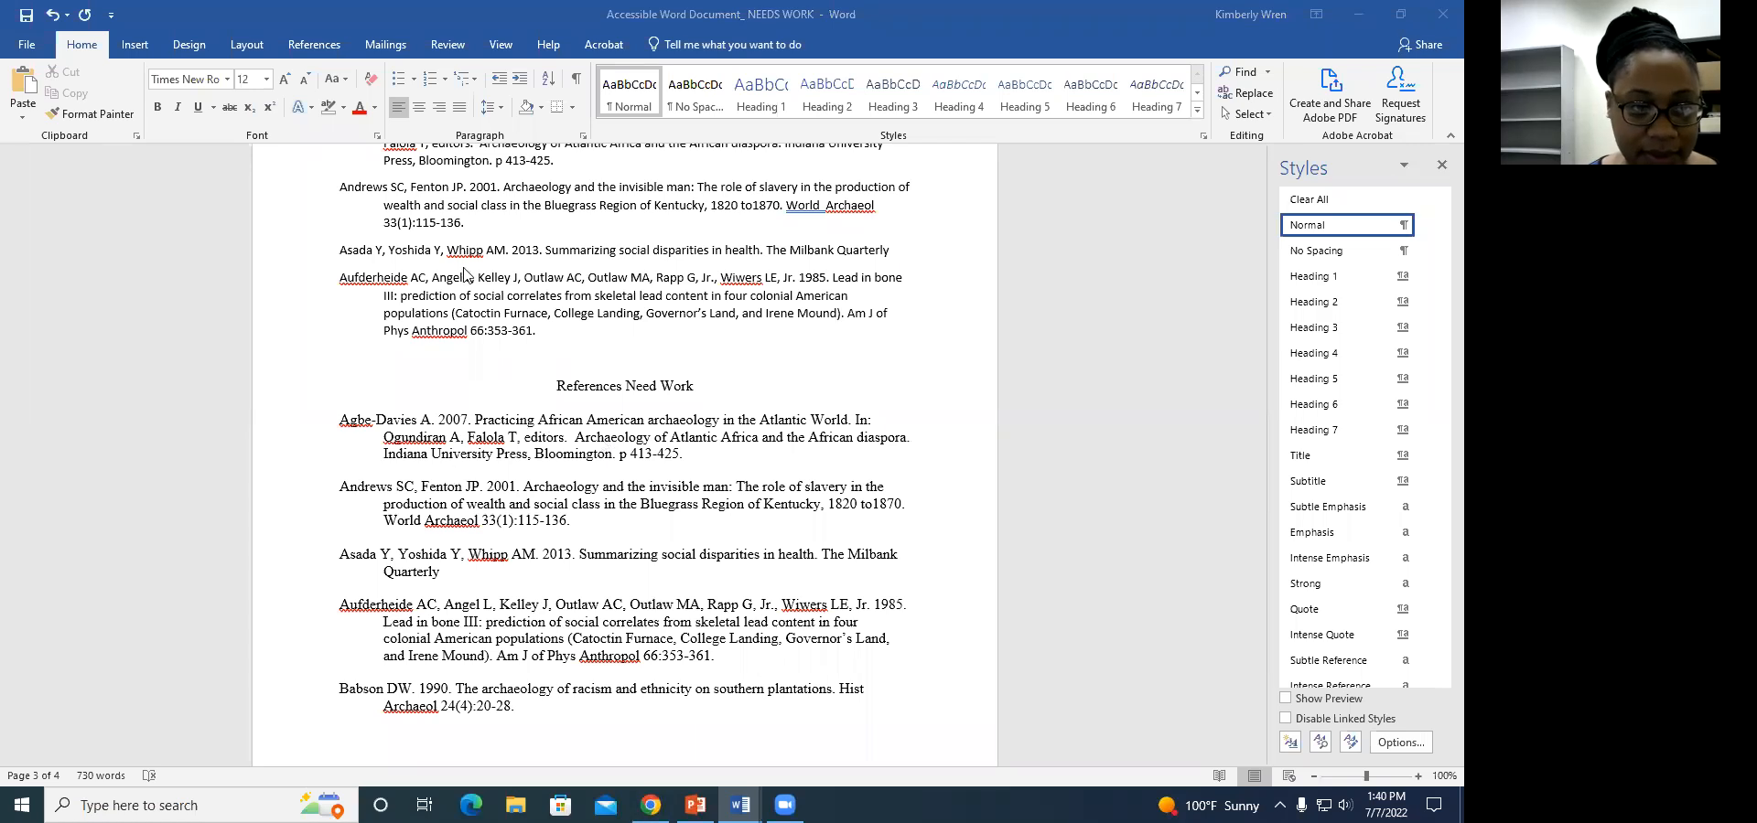
Try removing the manual indents from the second and third lines of the first entry under References Need Work, and restore them
scroll(469, 285, up, 3)
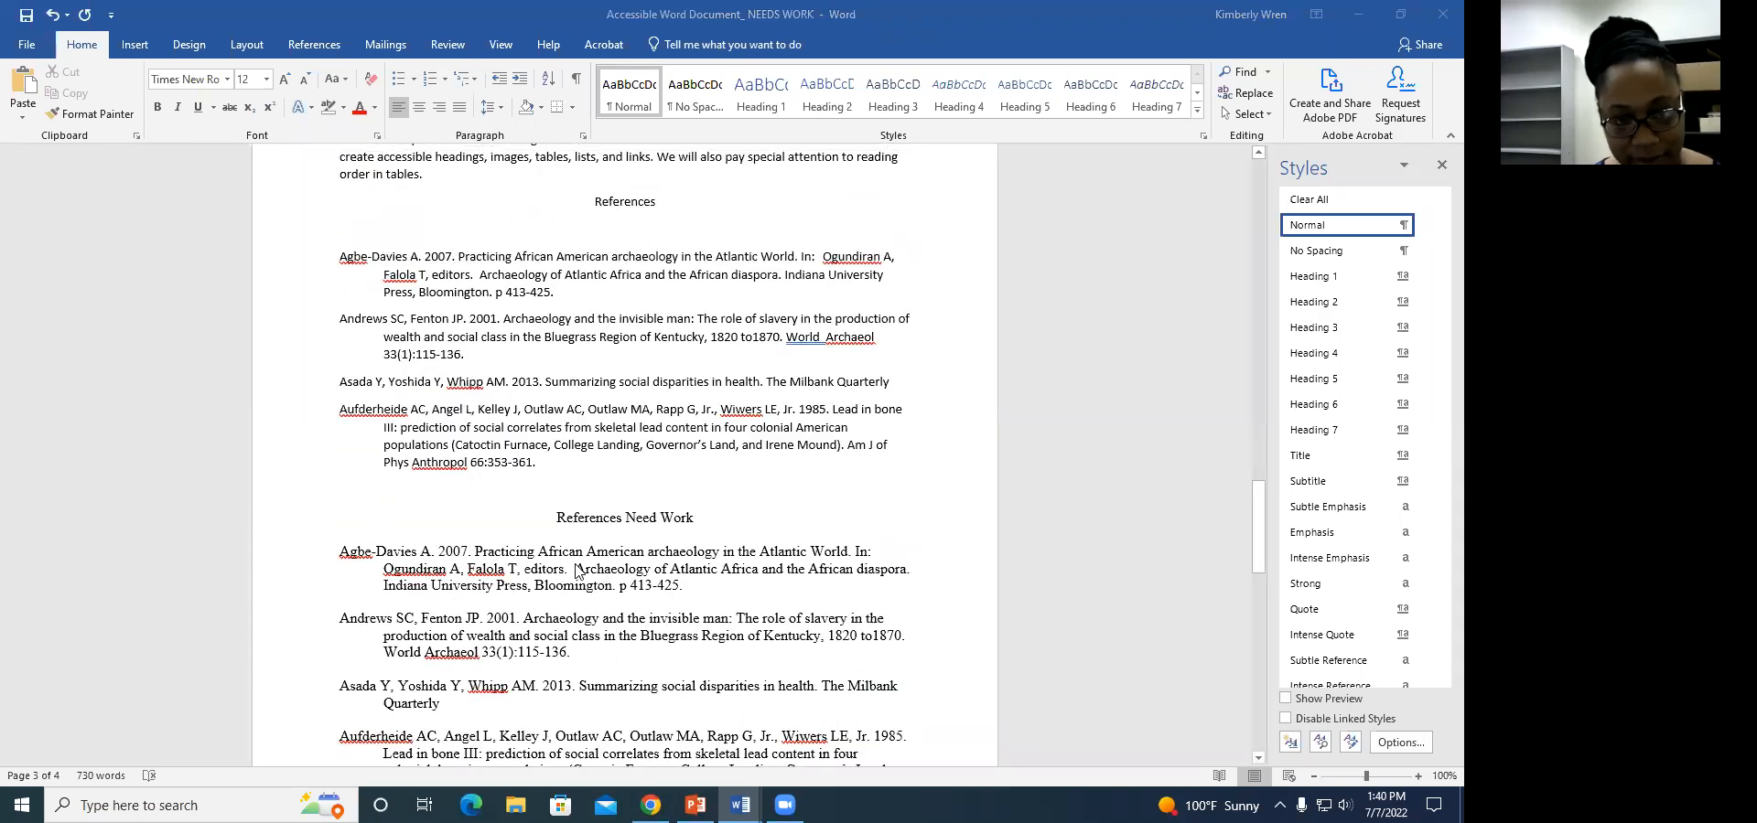
scroll(577, 563, down, 4)
click(473, 435)
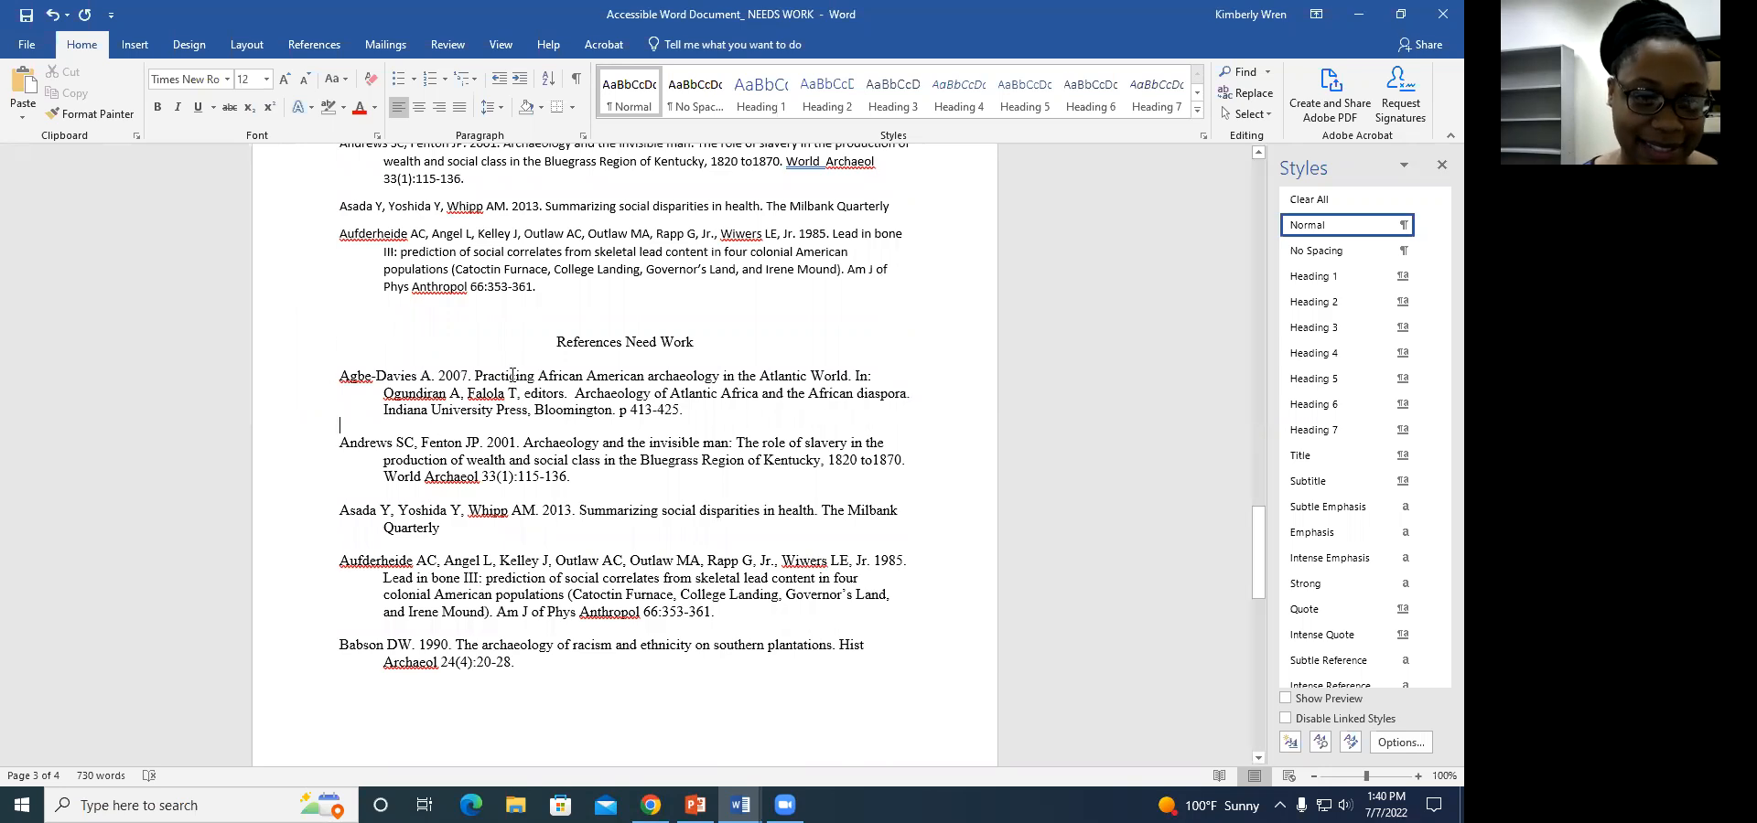
click(556, 342)
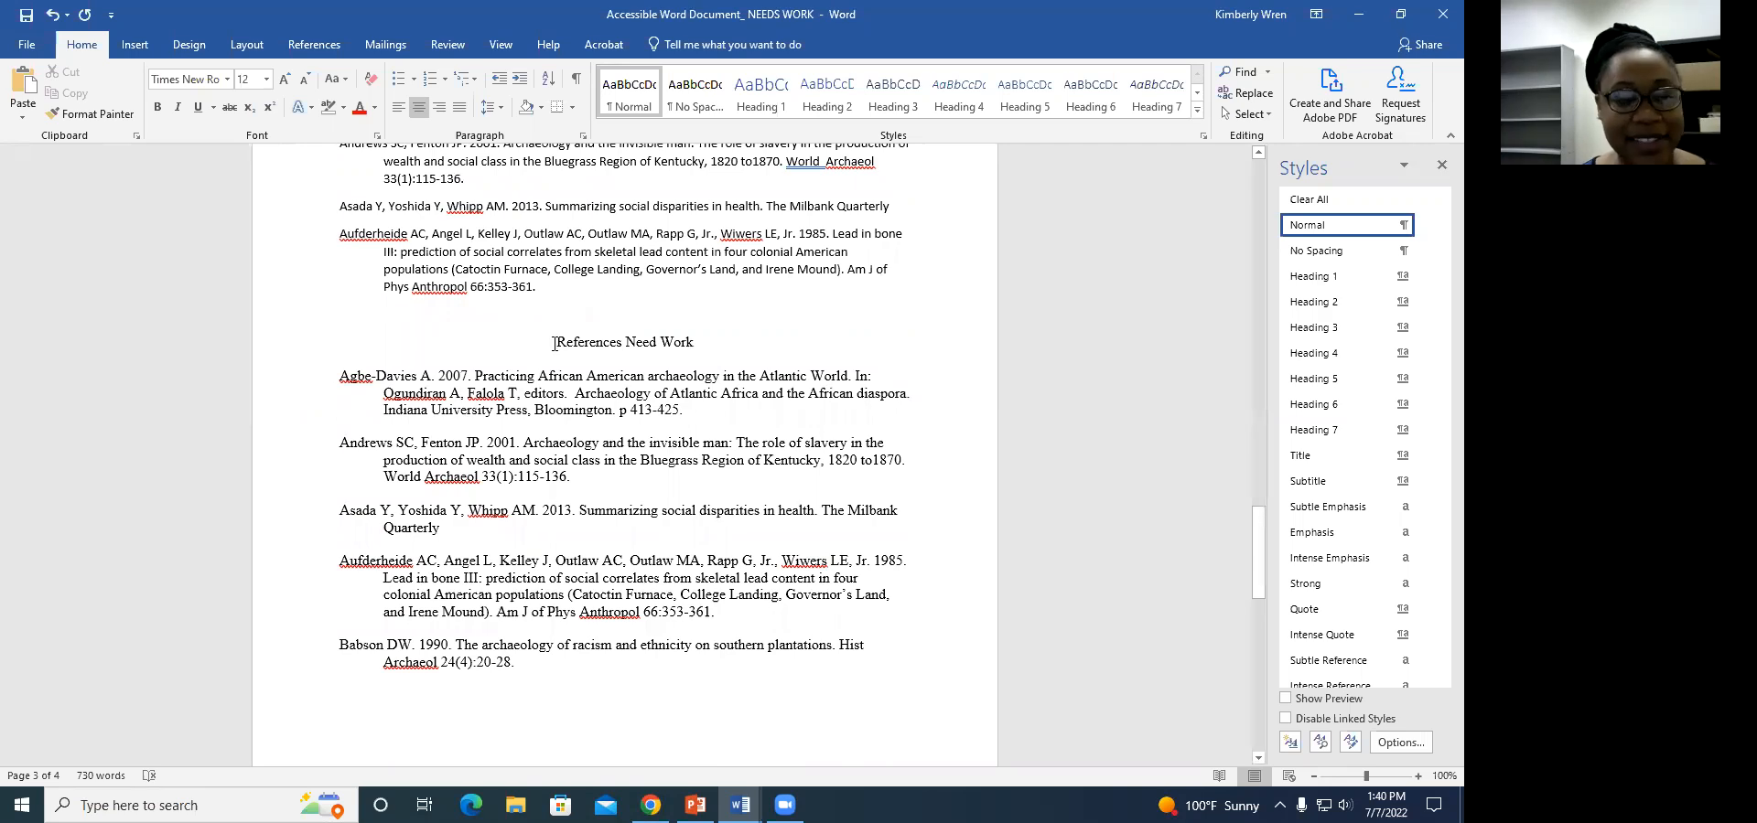
click(385, 395)
key(BackSpace)
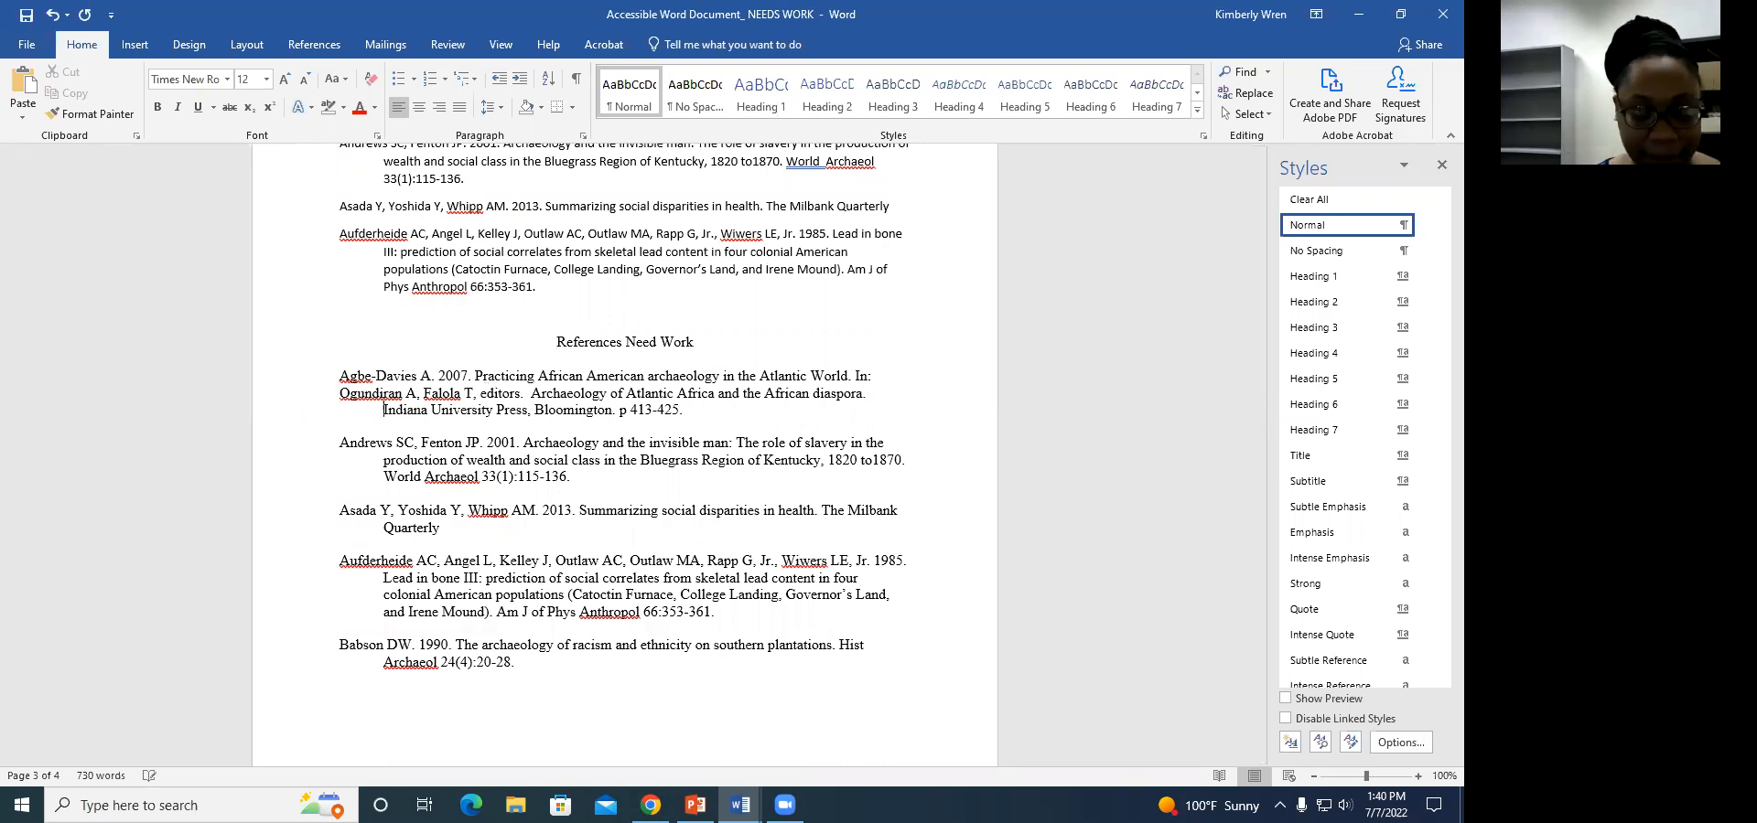
key(BackSpace)
key(BackSpace)
key(Tab)
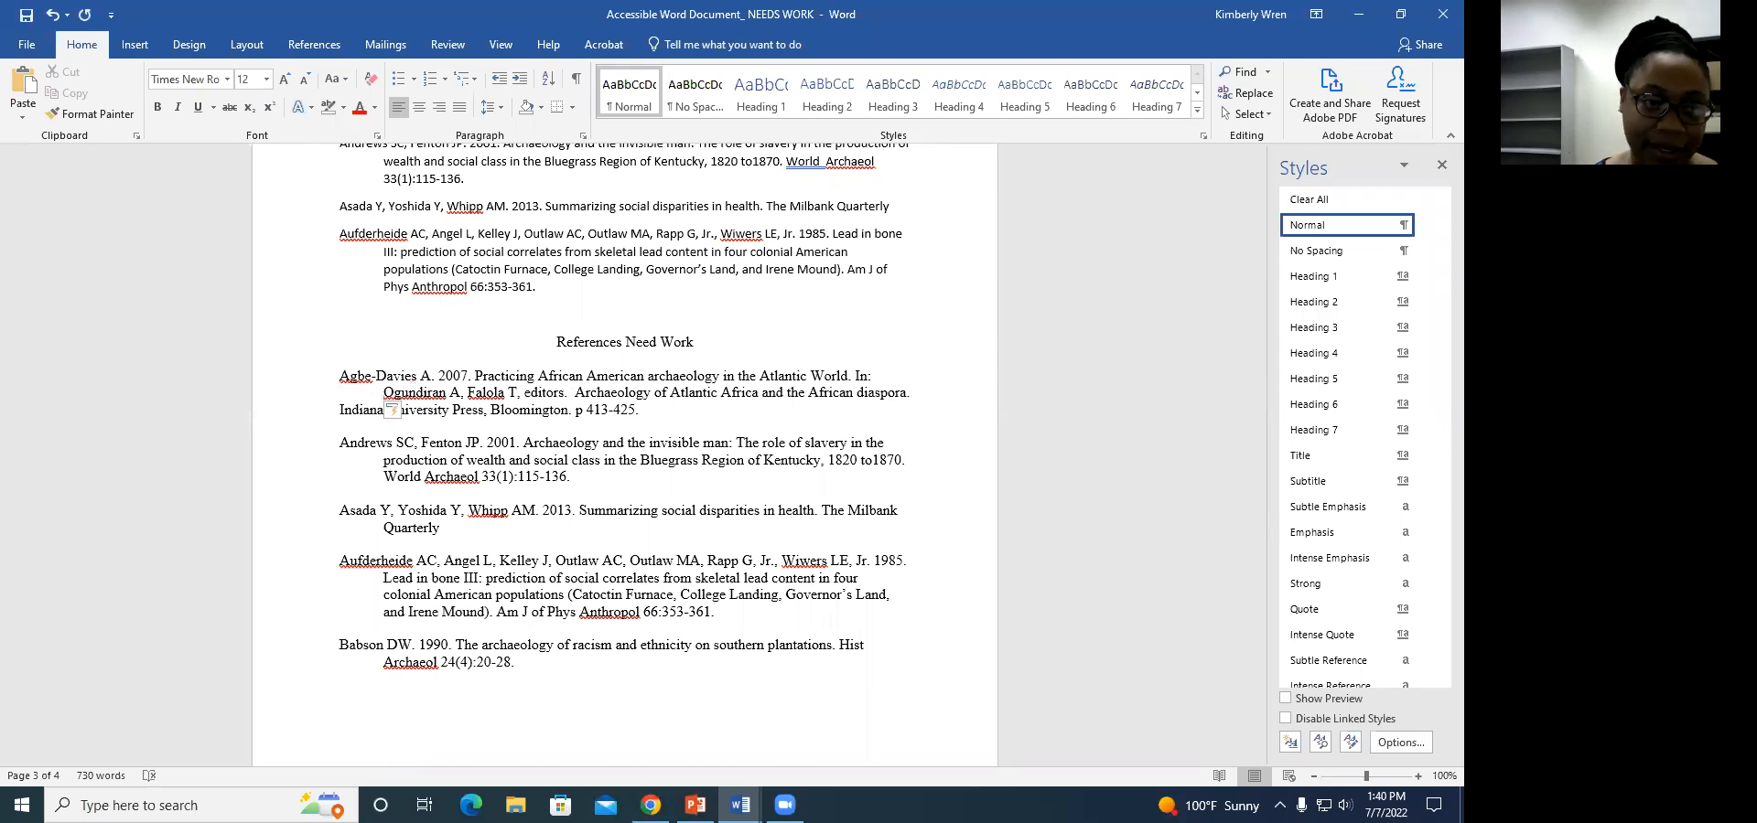
click(338, 411)
key(BackSpace)
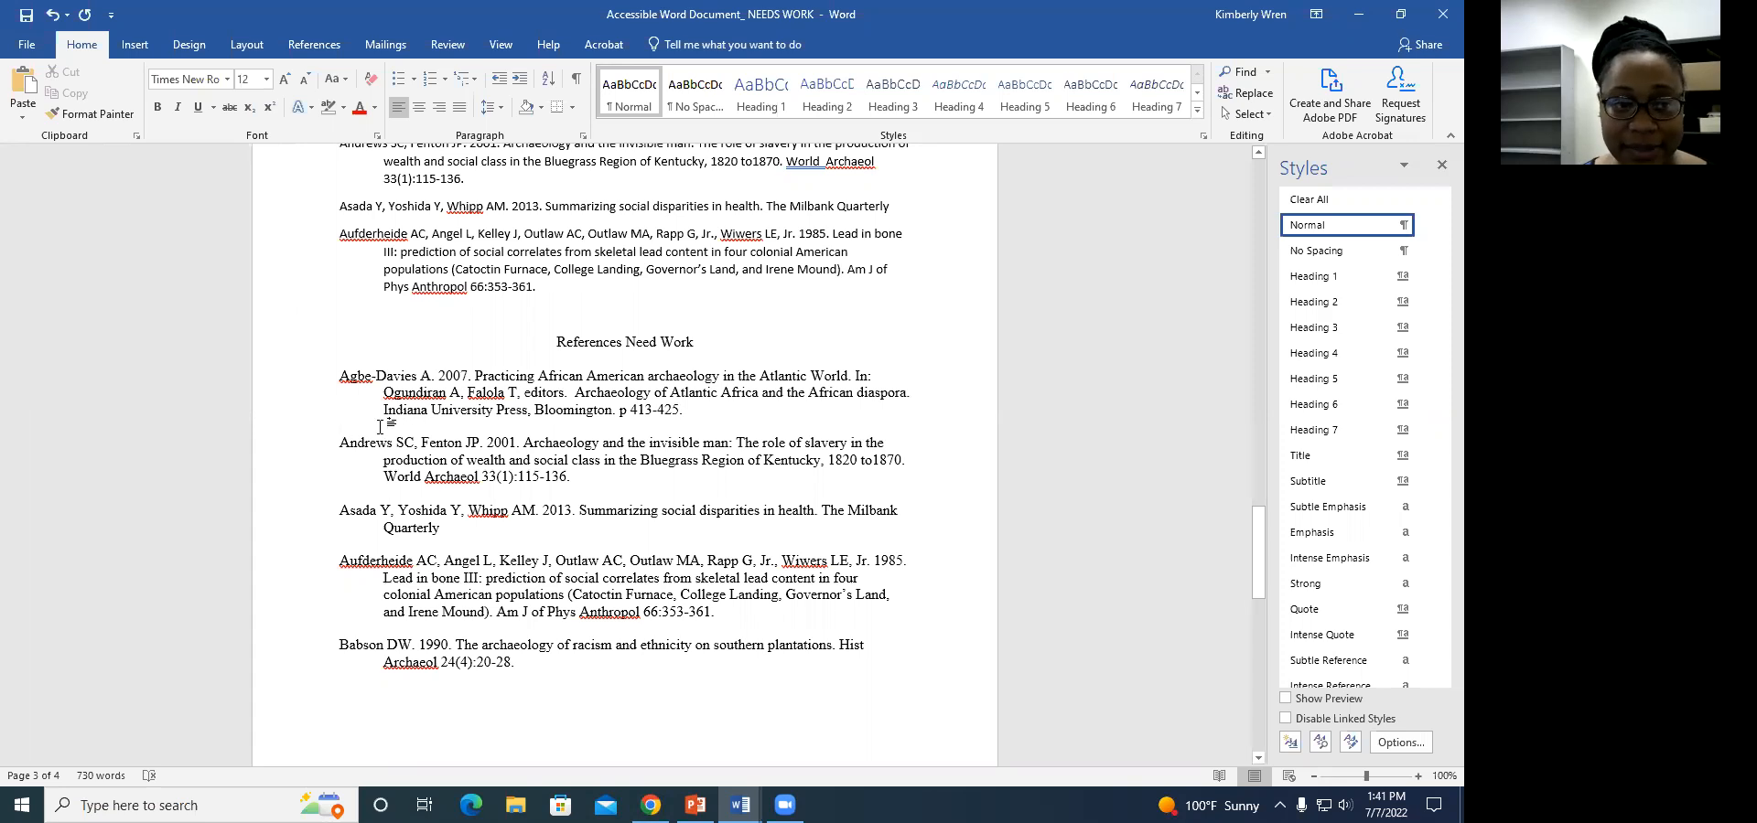
click(702, 426)
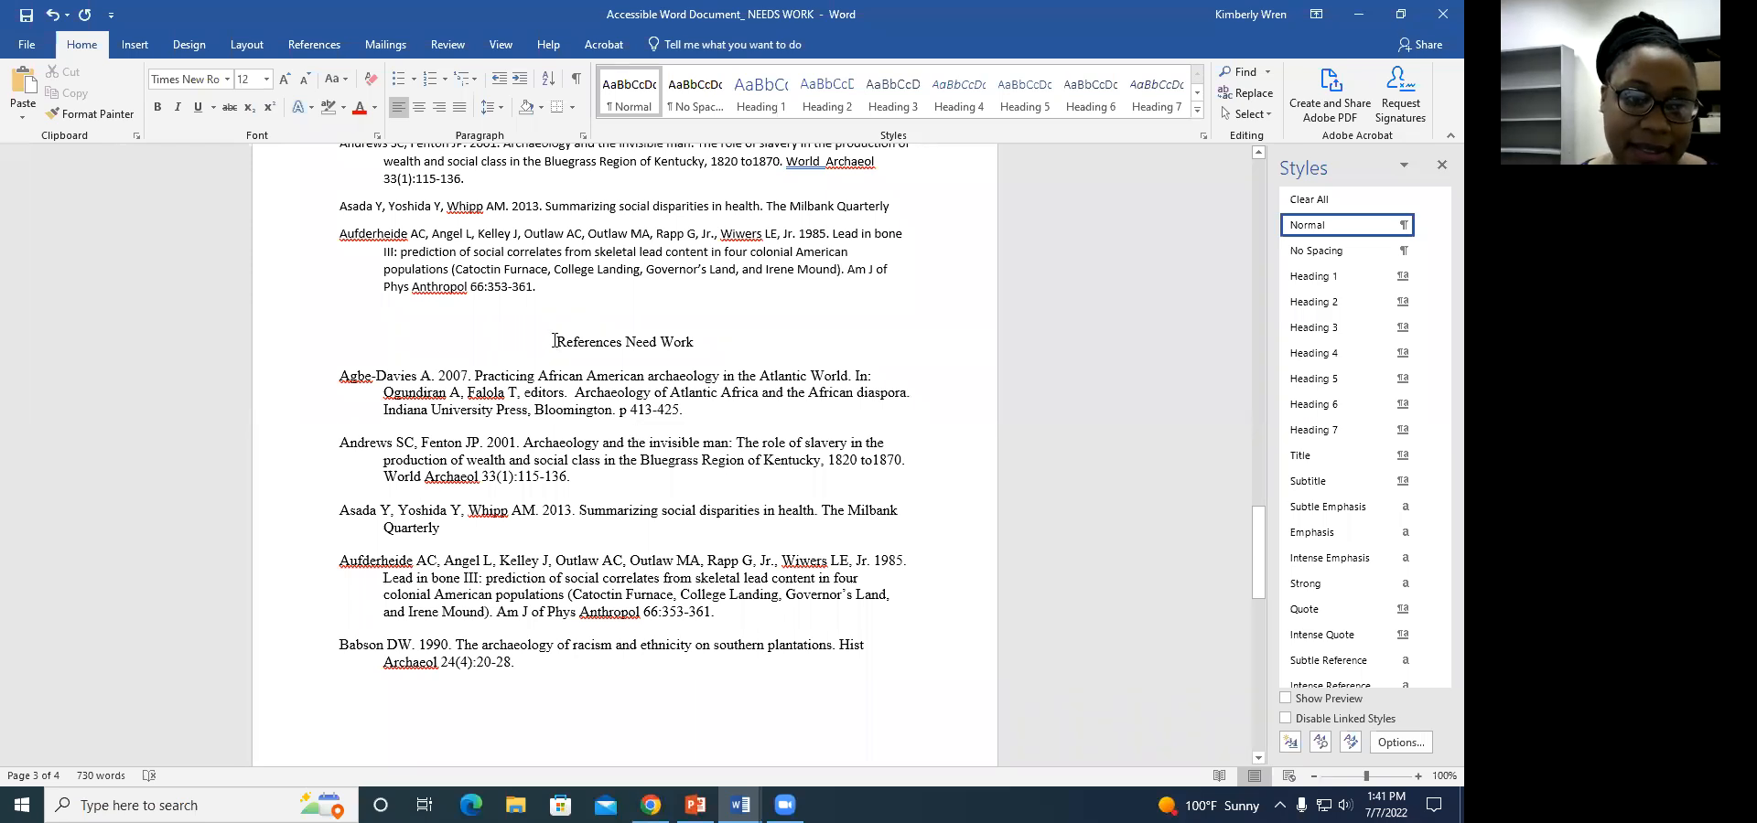
drag(555, 341, 668, 679)
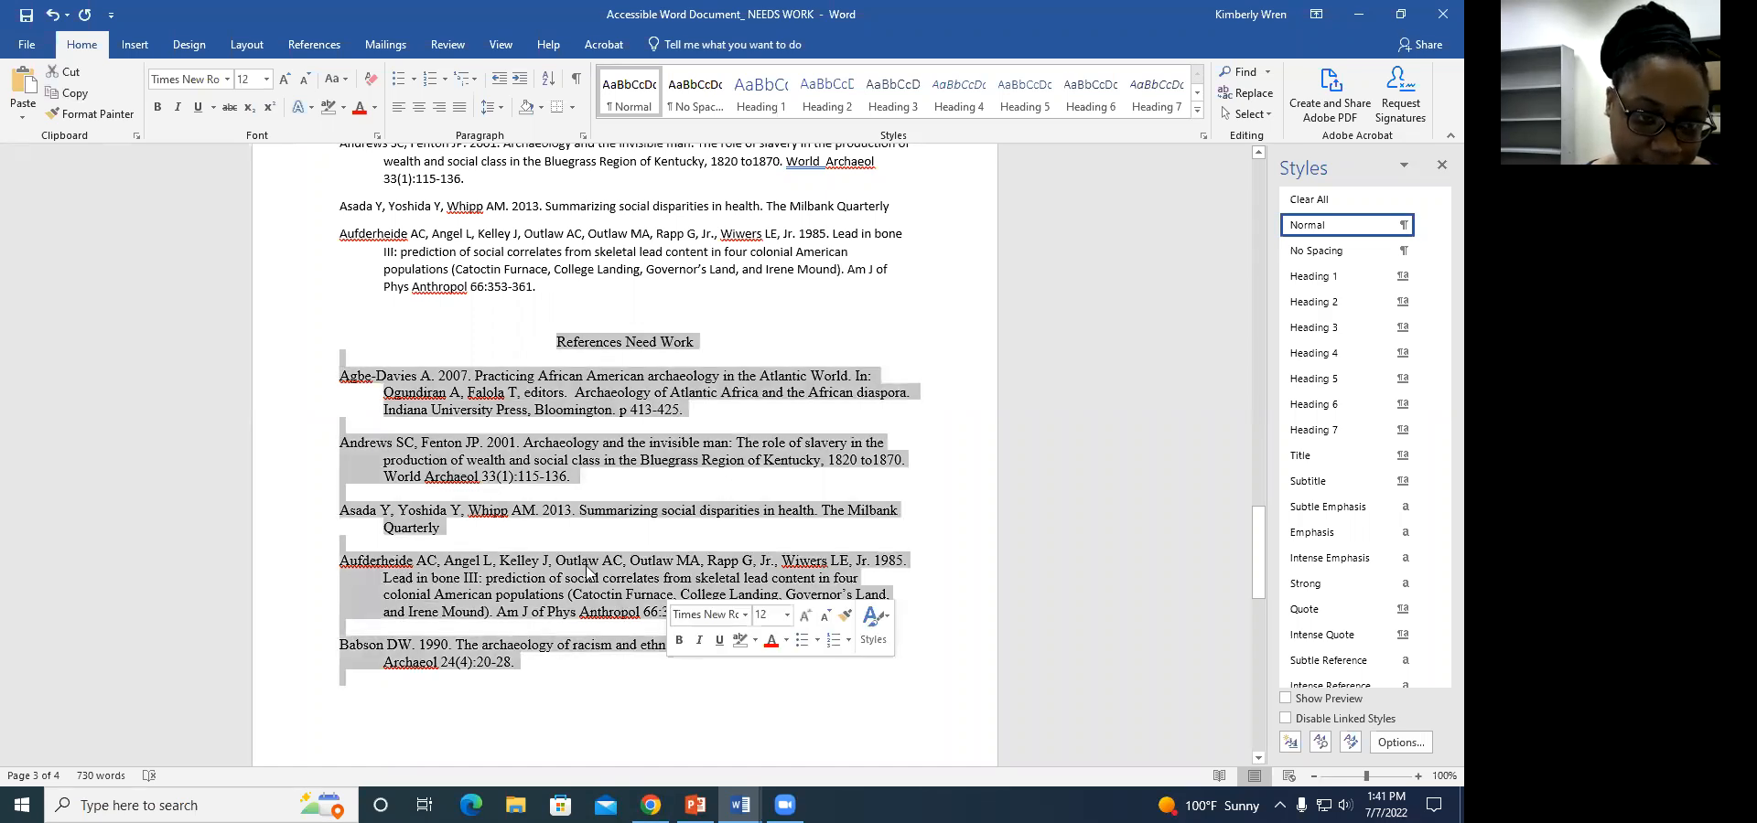
right_click(495, 466)
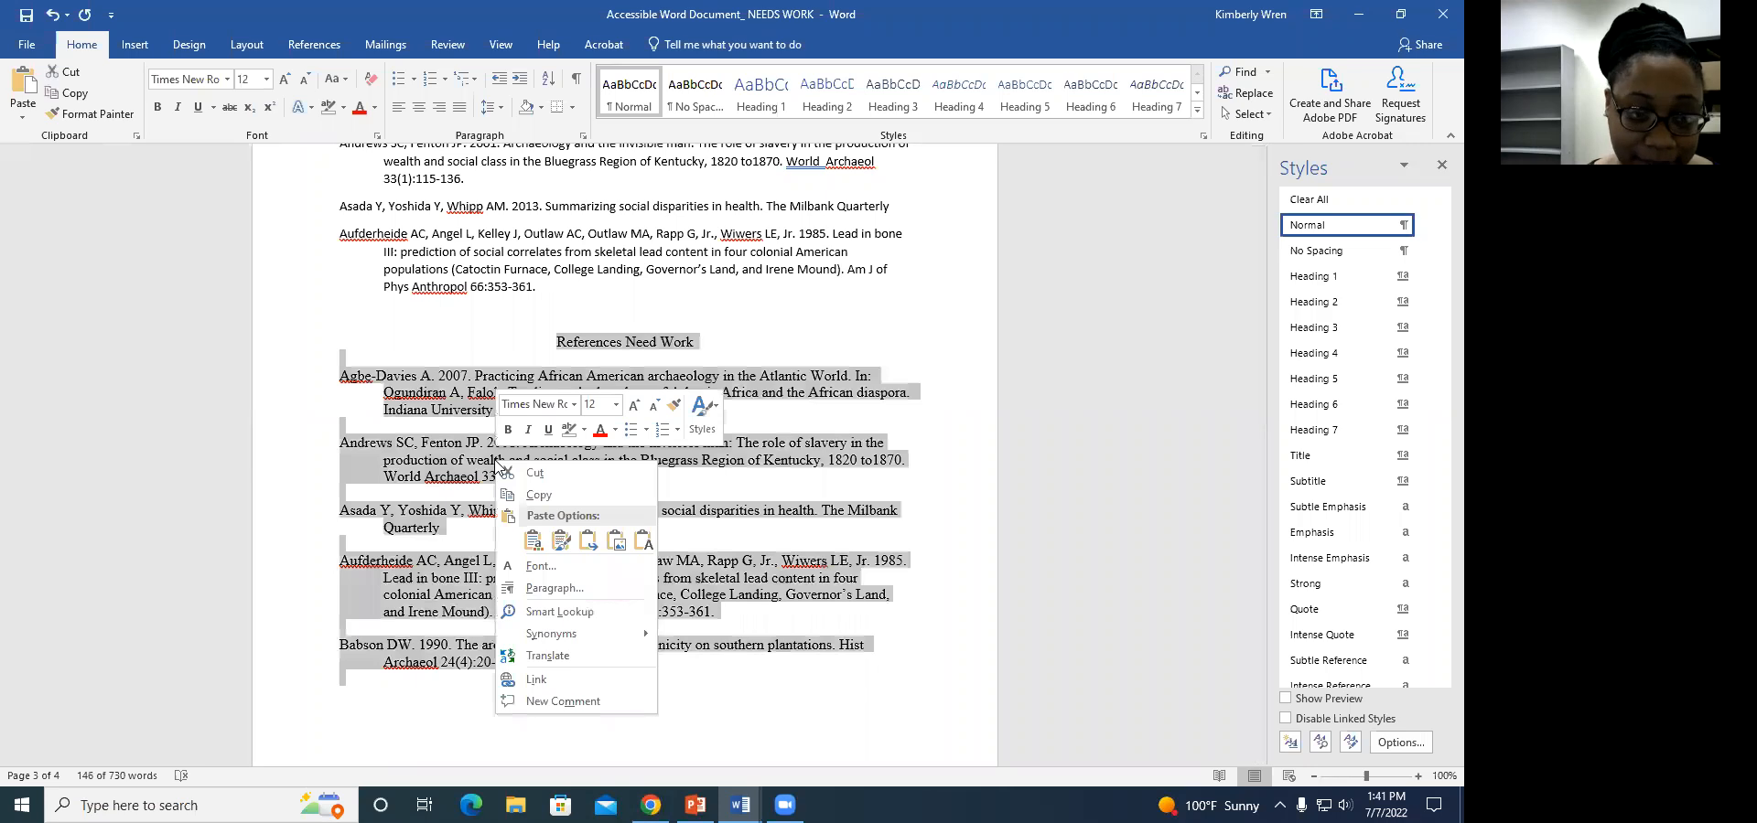
click(578, 586)
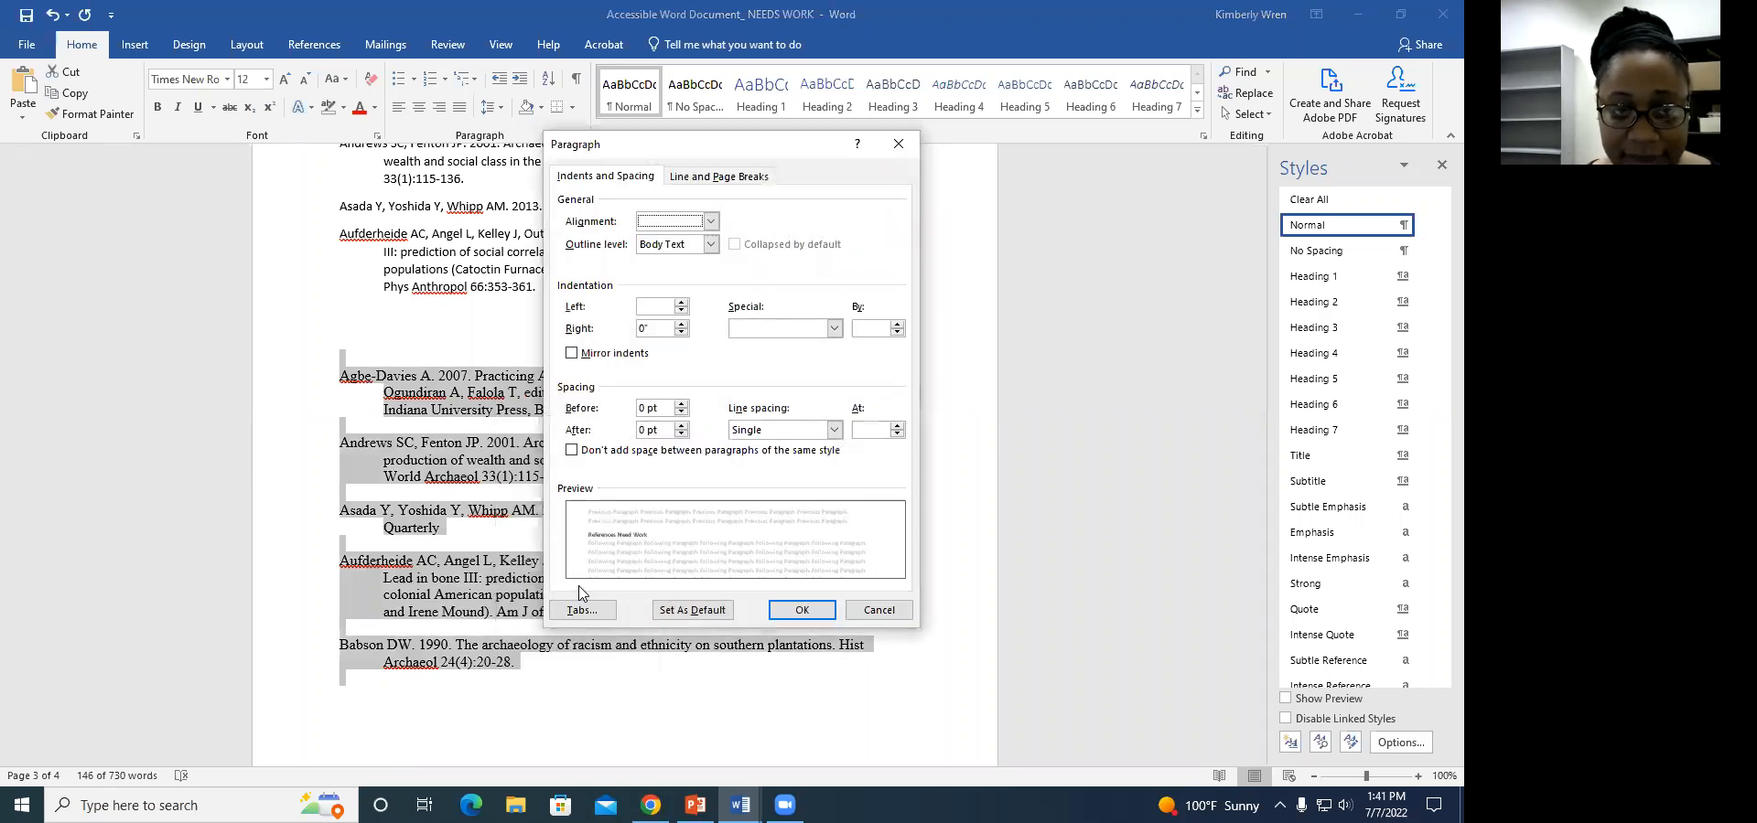
click(711, 222)
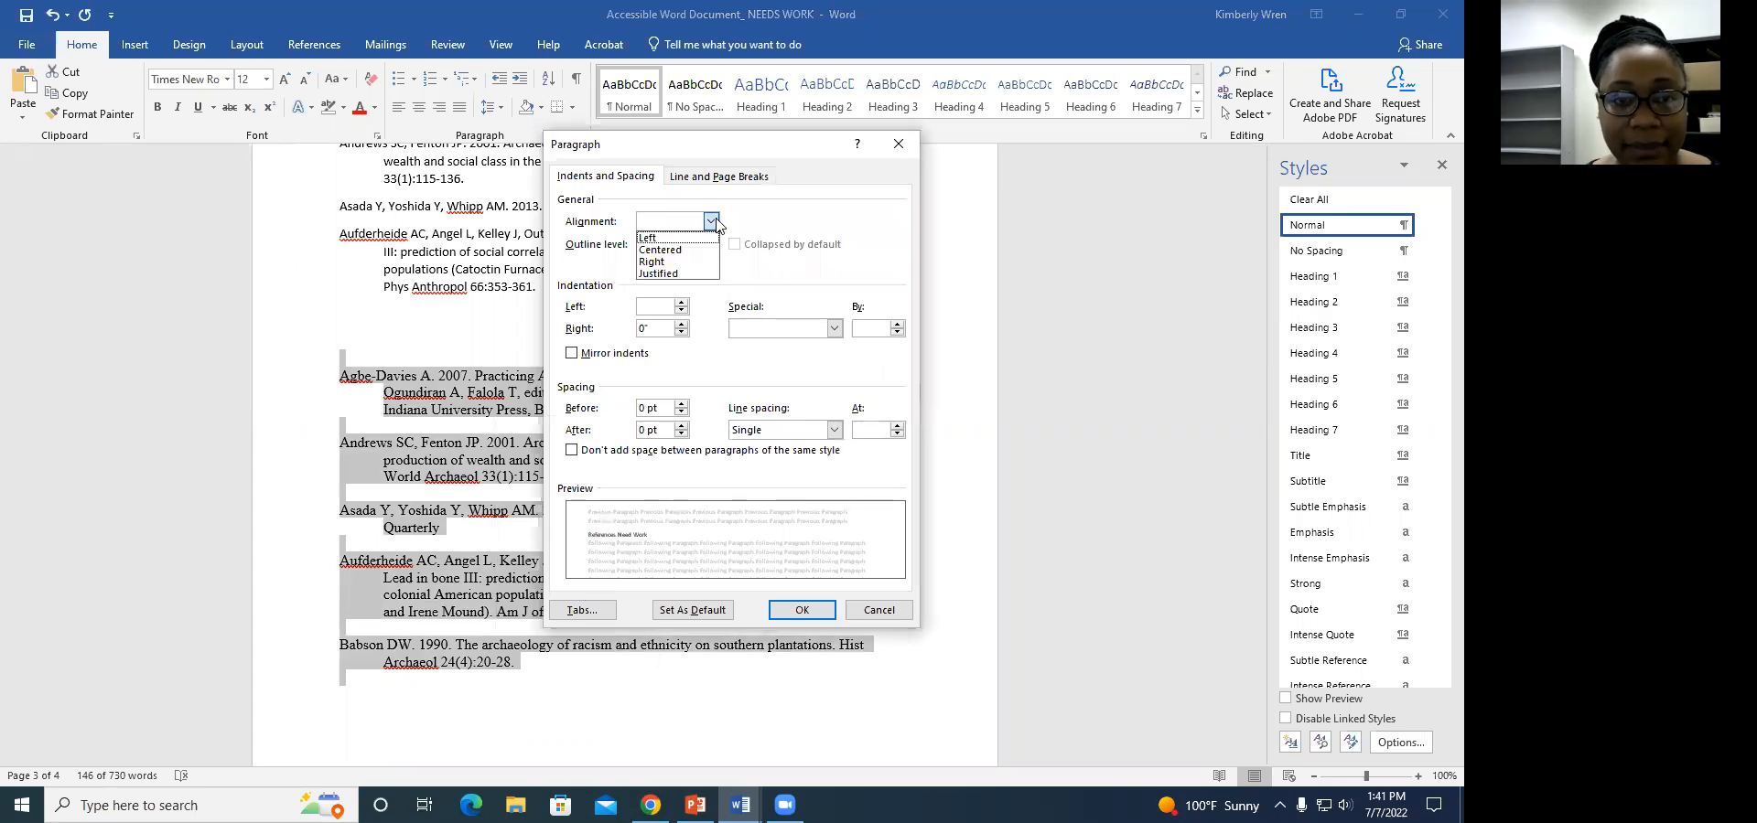
click(703, 239)
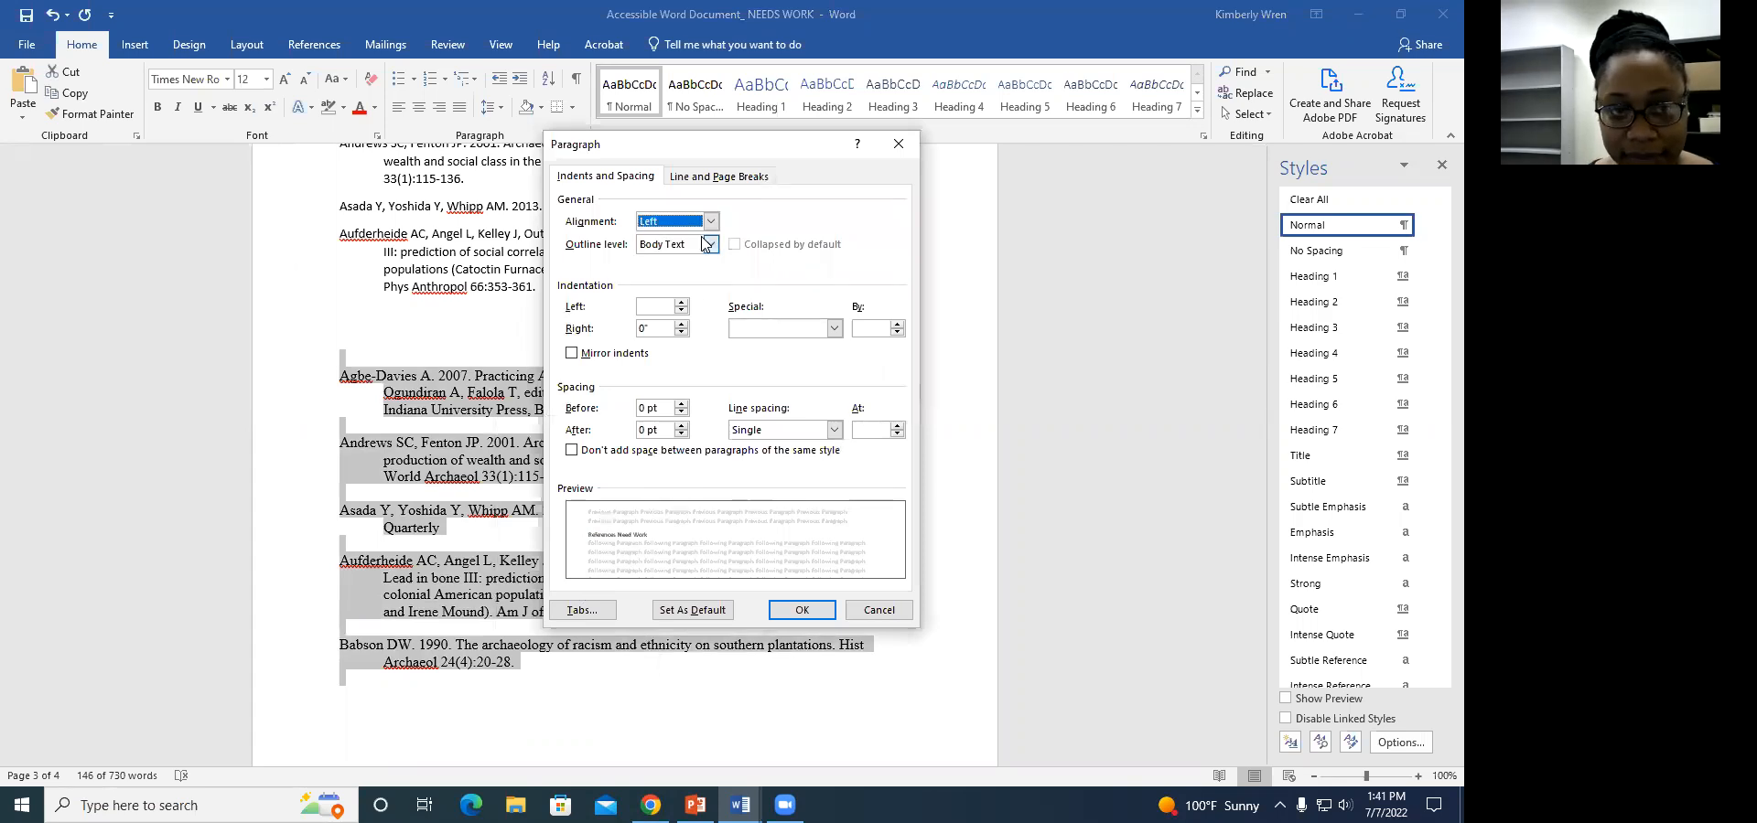
click(682, 311)
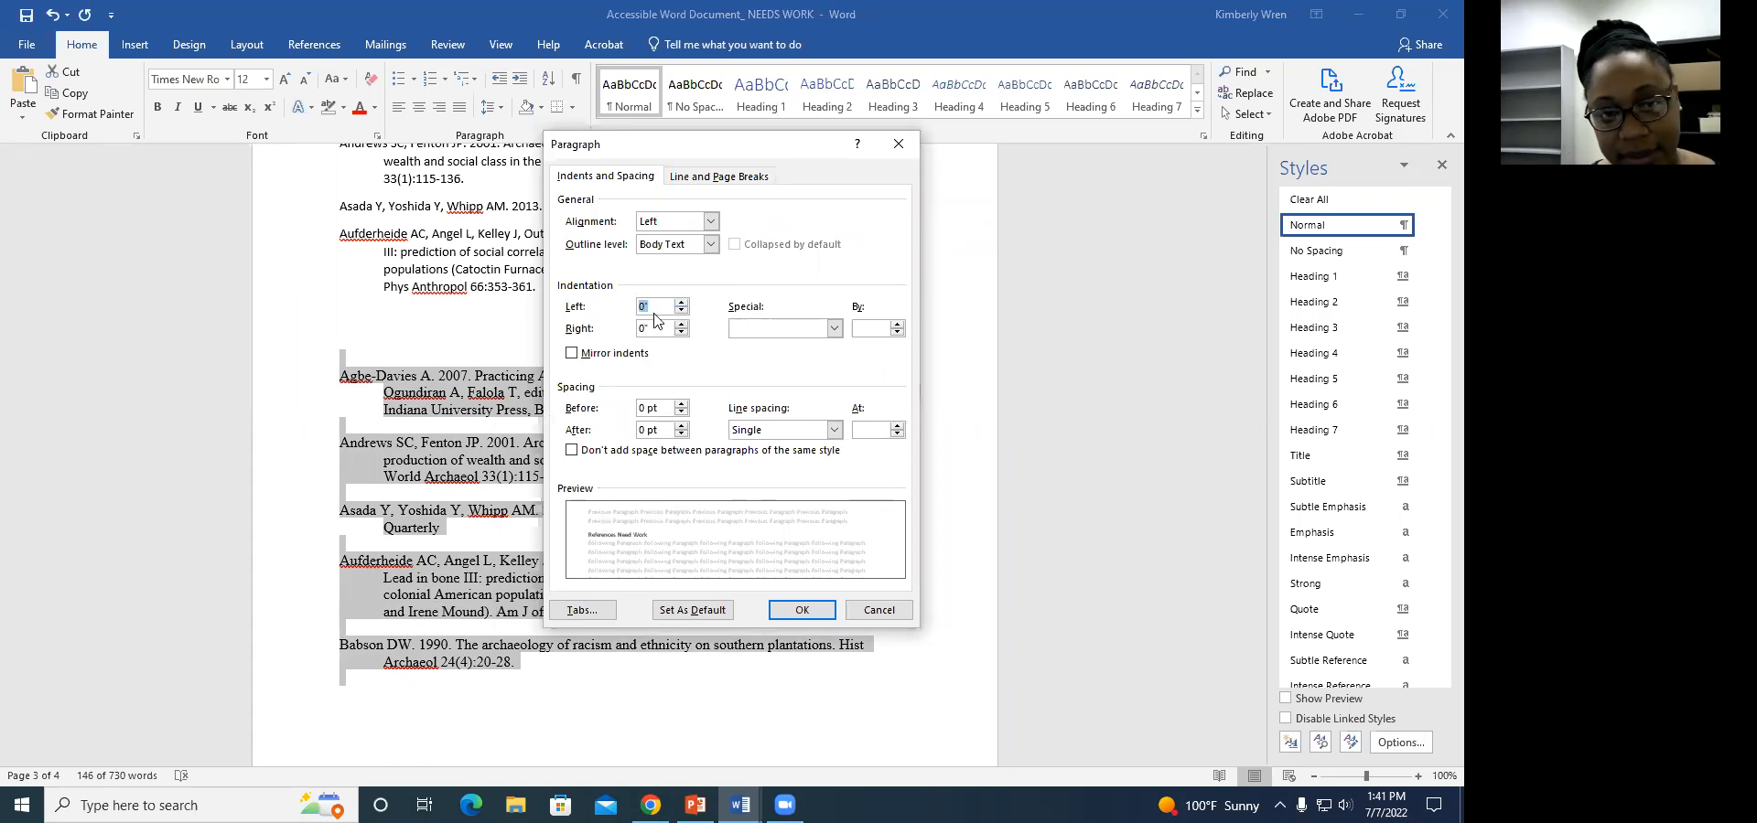
click(832, 331)
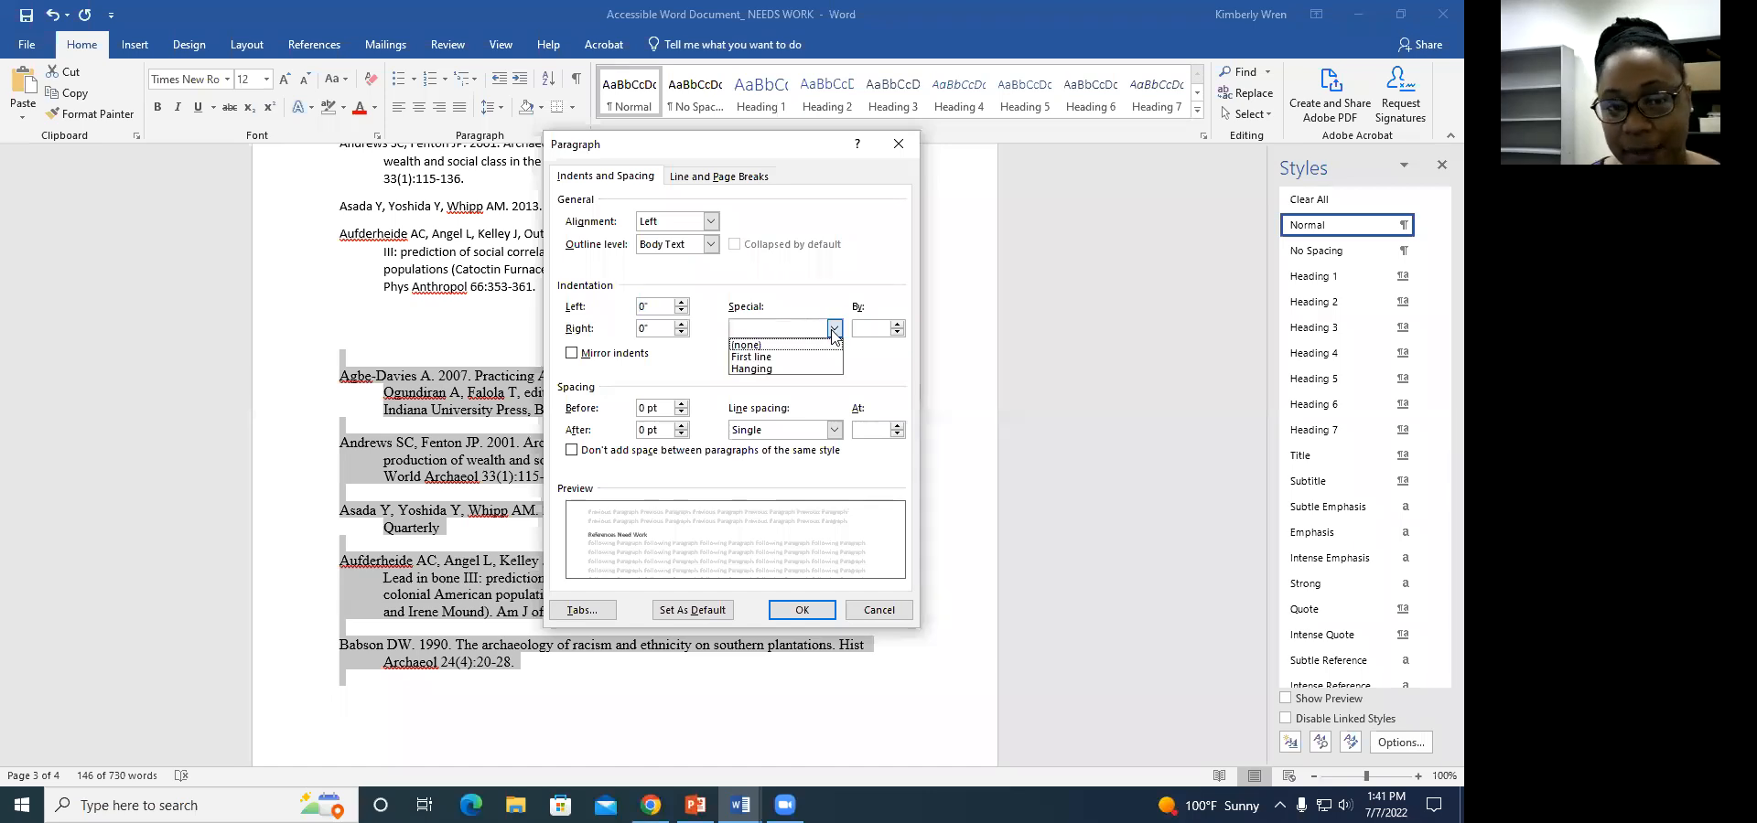
click(814, 368)
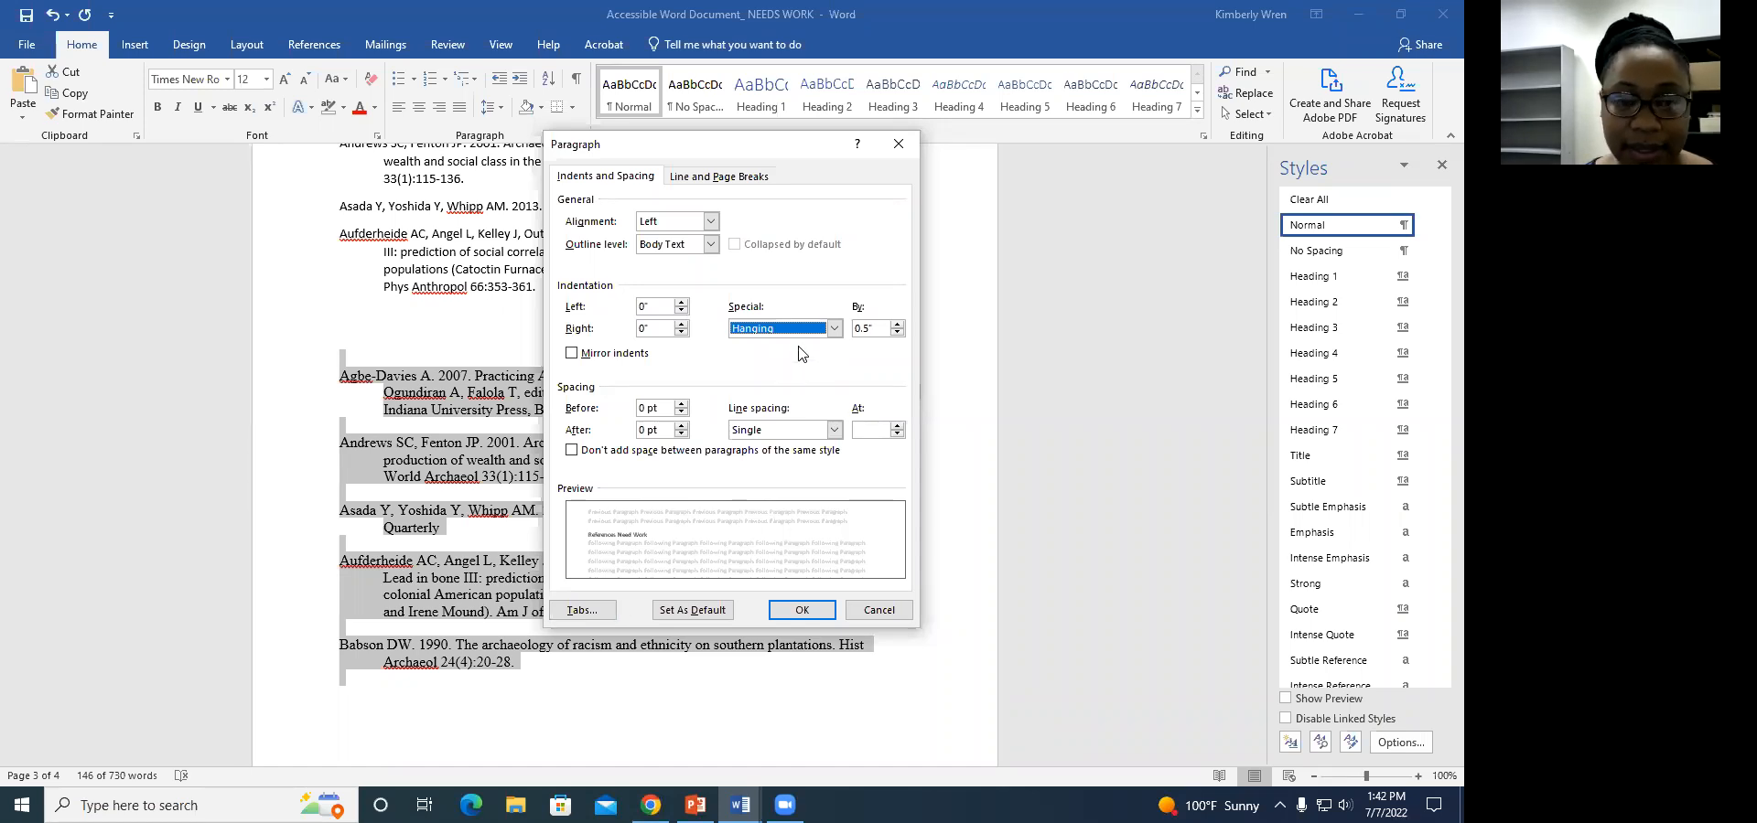
click(895, 148)
Remove the manual indents before the second and third lines of the first entry under References Need Work
click(381, 429)
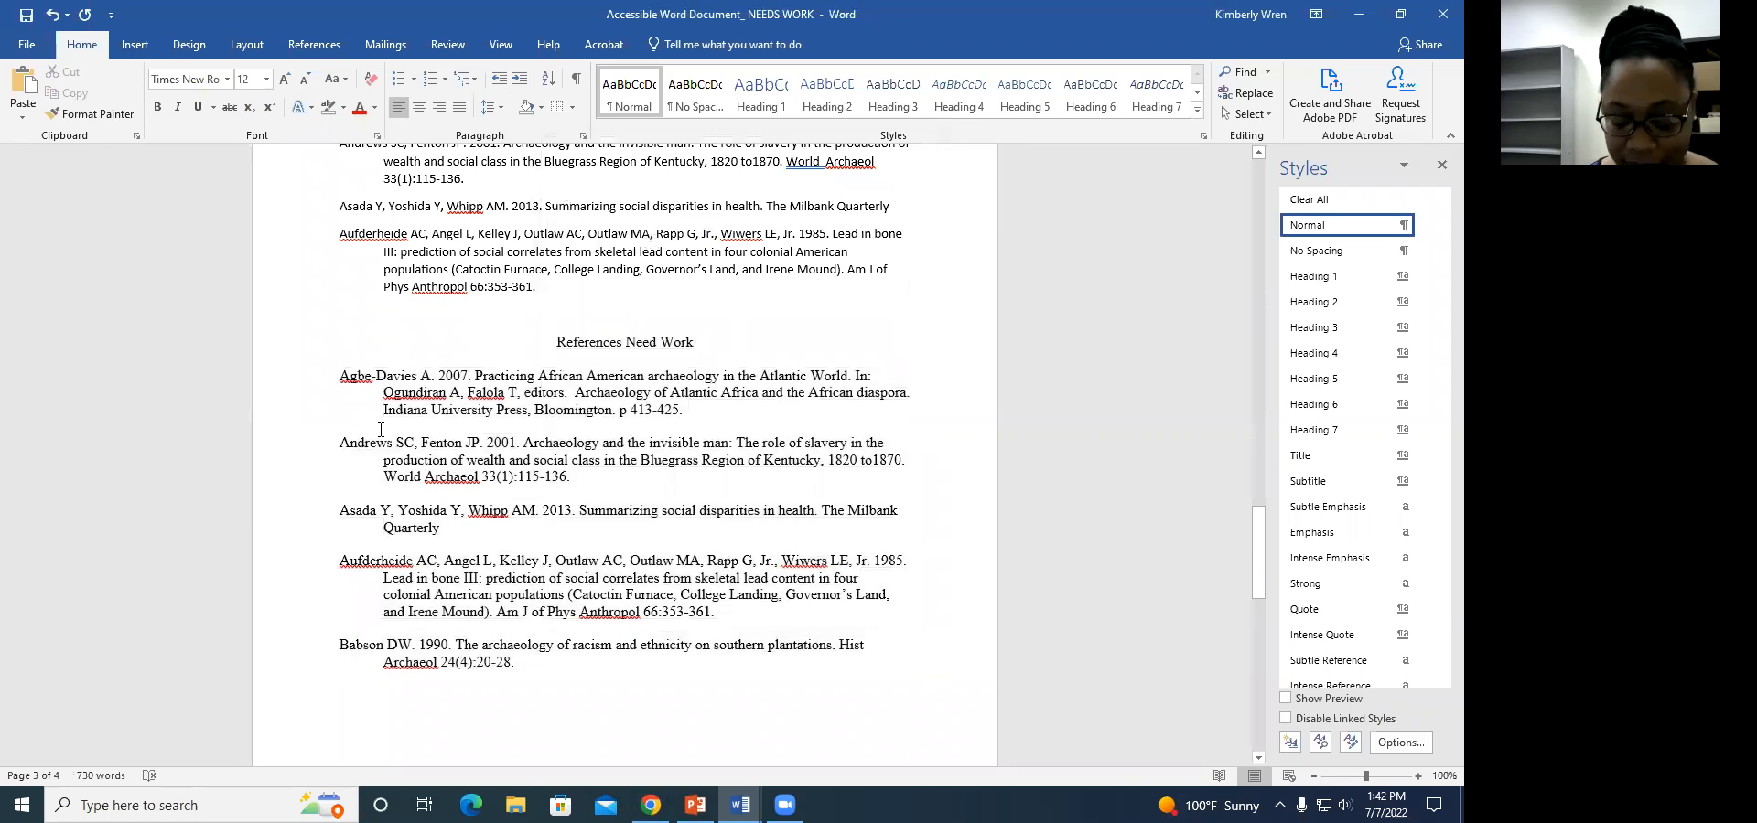
key(Return)
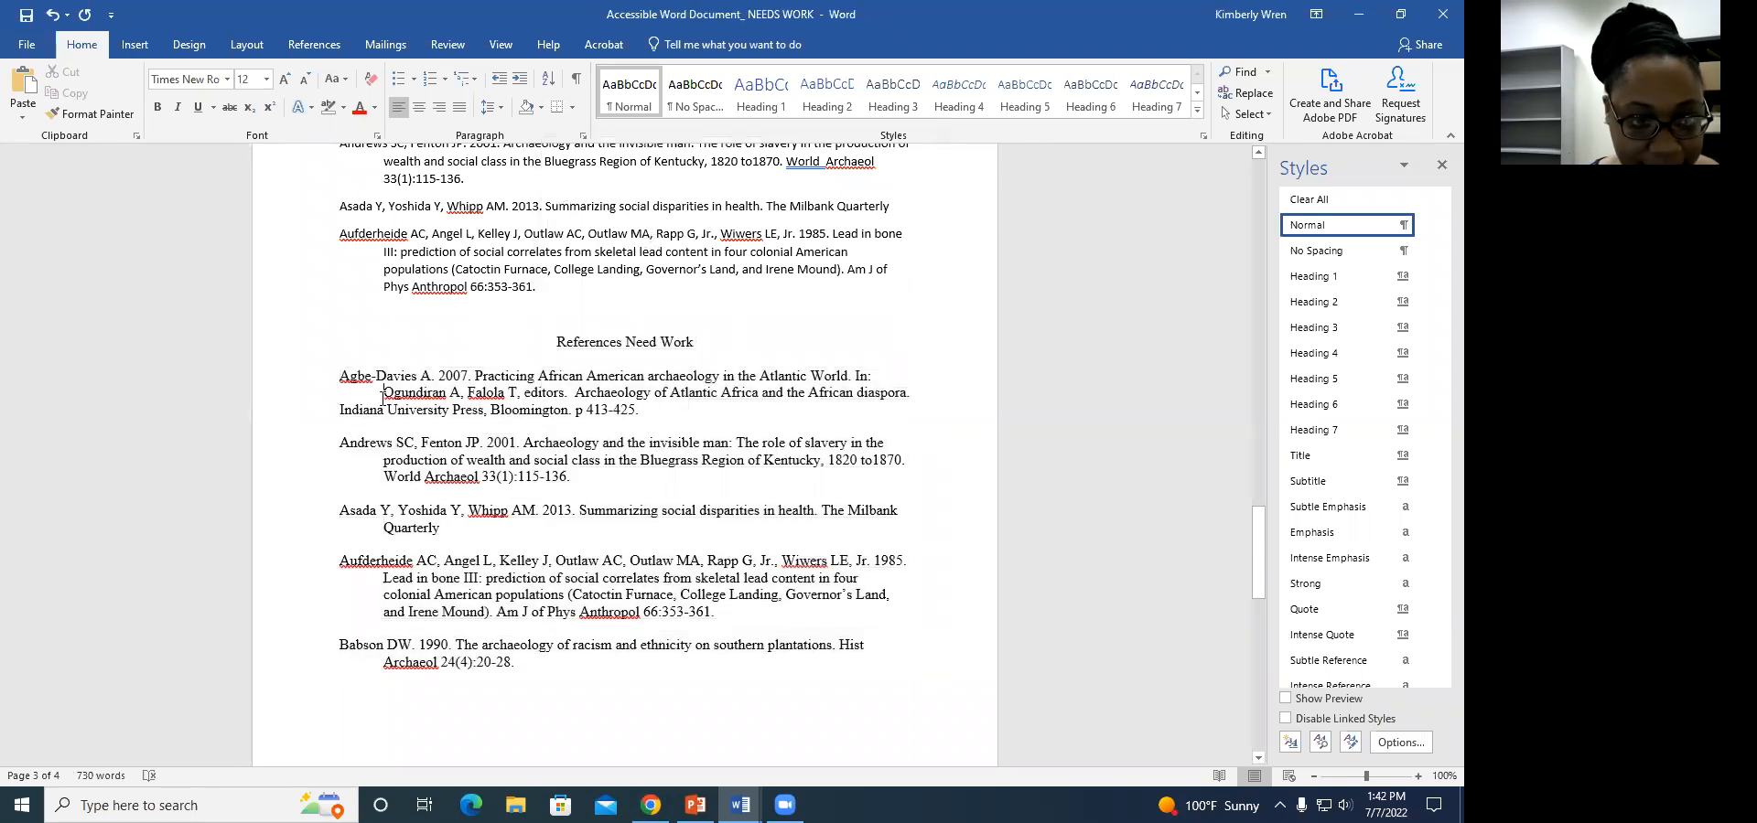
click(382, 398)
key(Return)
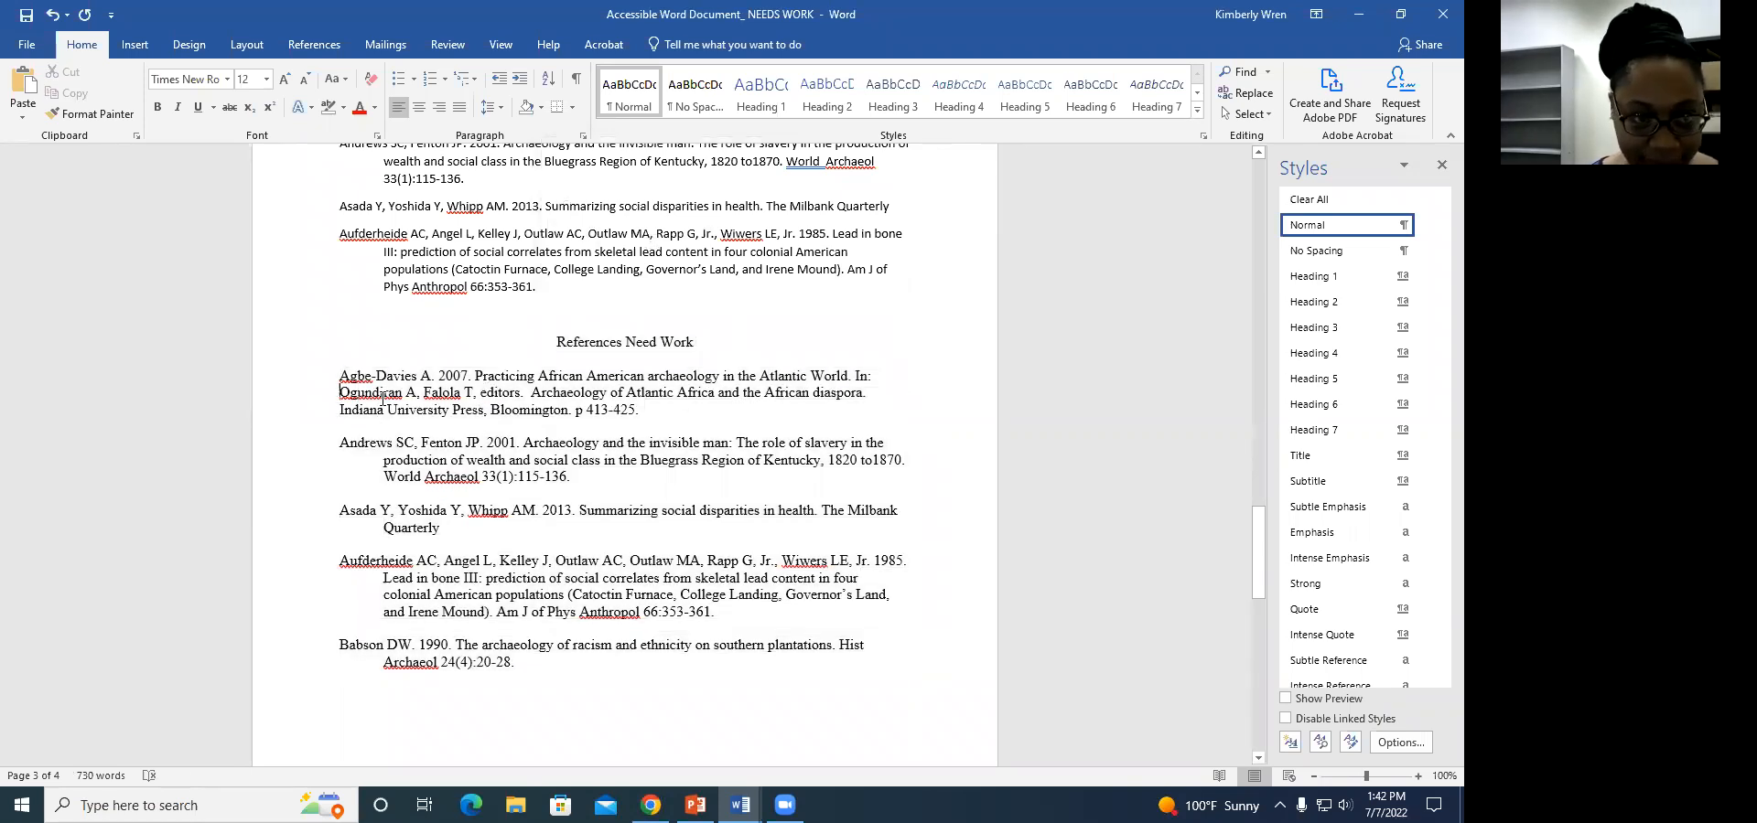
Set the whole References Need Work section, heading included, to left alignment, 0" left indent and a 0.5" hanging indent
drag(555, 341, 520, 666)
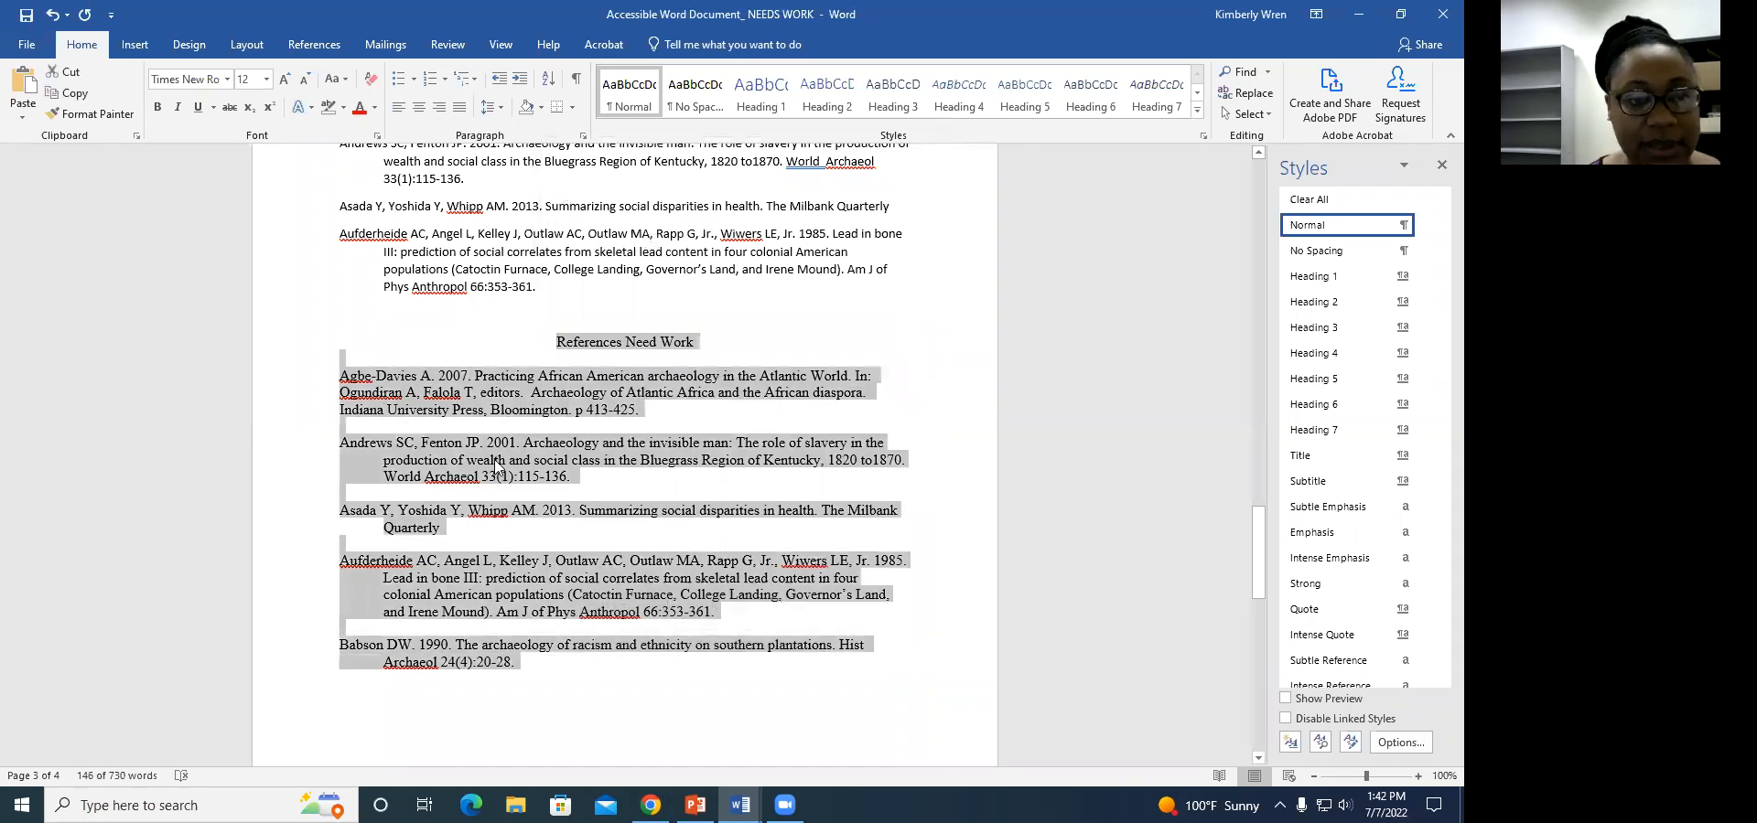
right_click(500, 411)
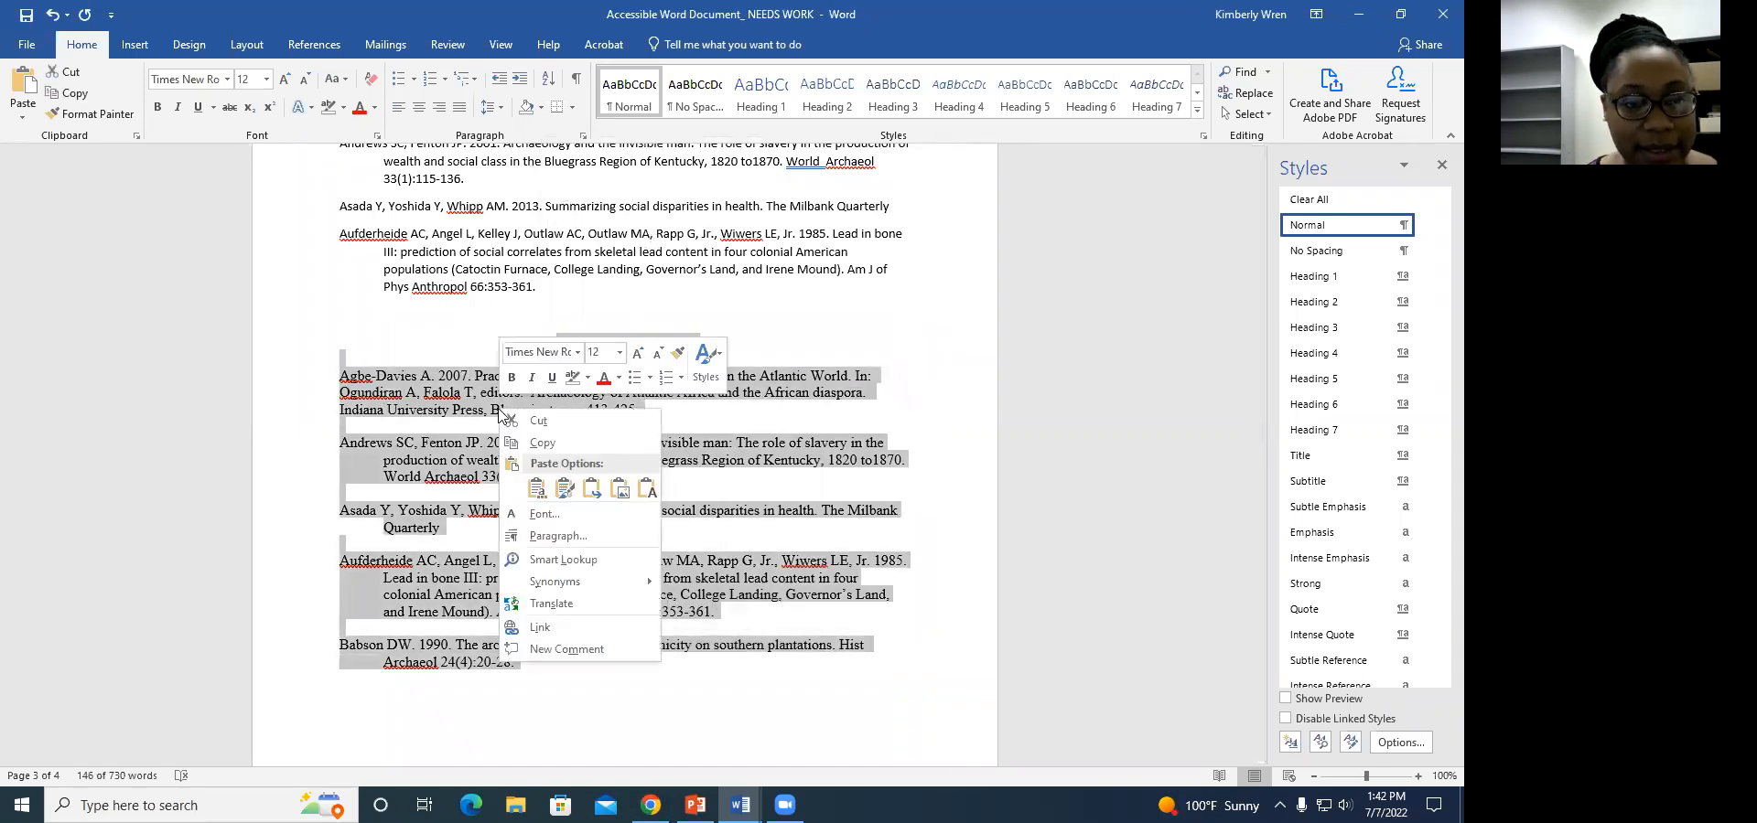
click(555, 538)
click(710, 221)
click(685, 237)
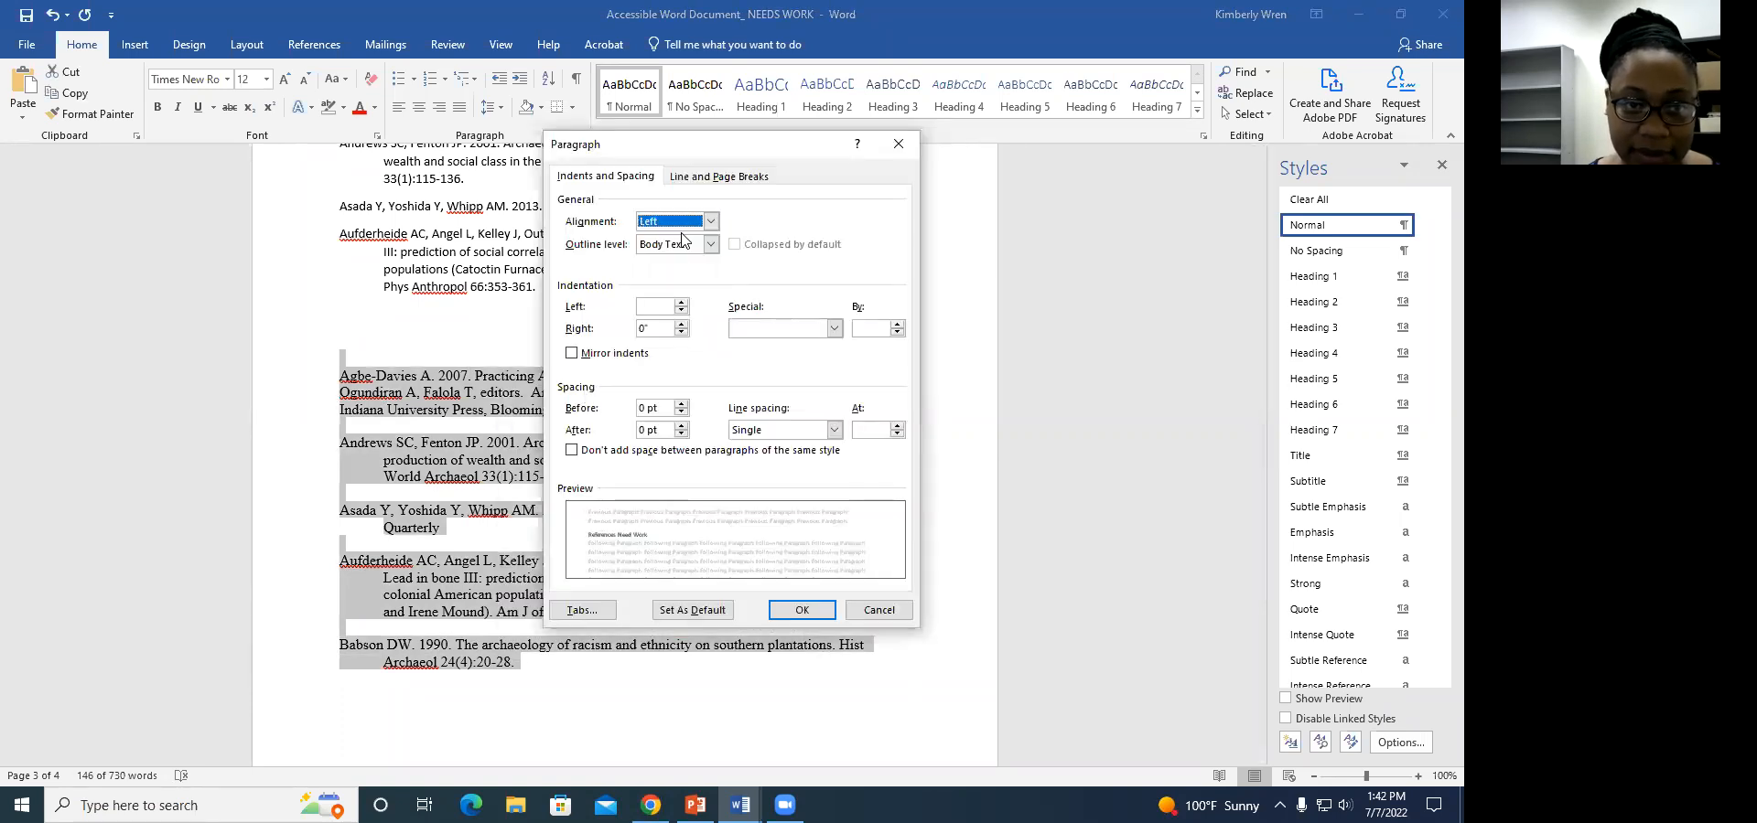
click(681, 311)
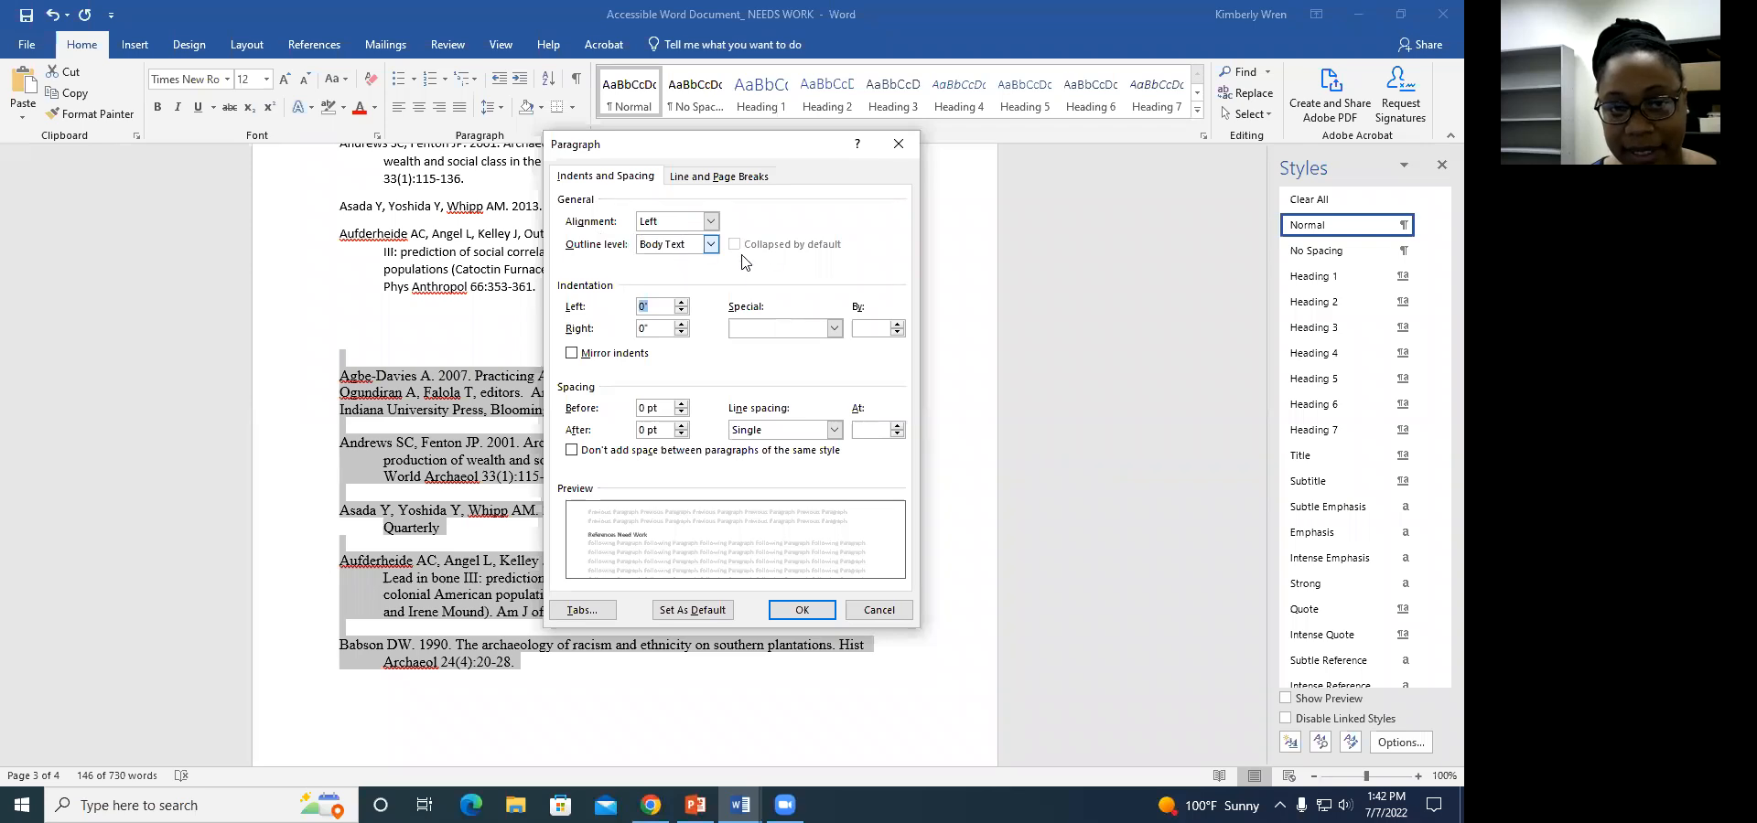
click(834, 329)
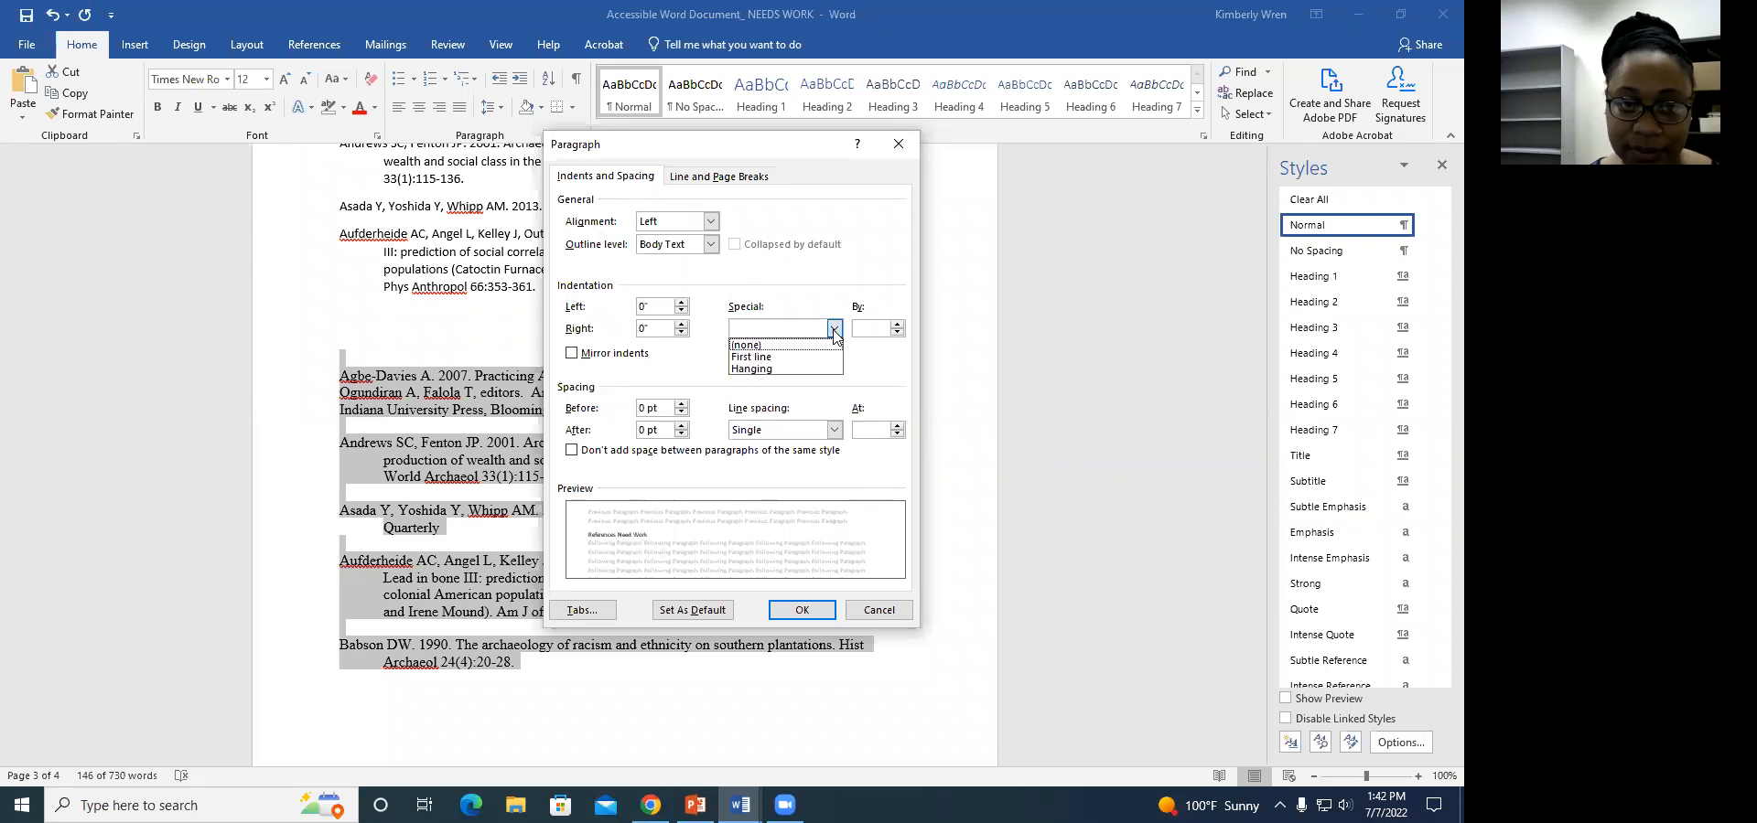
click(800, 369)
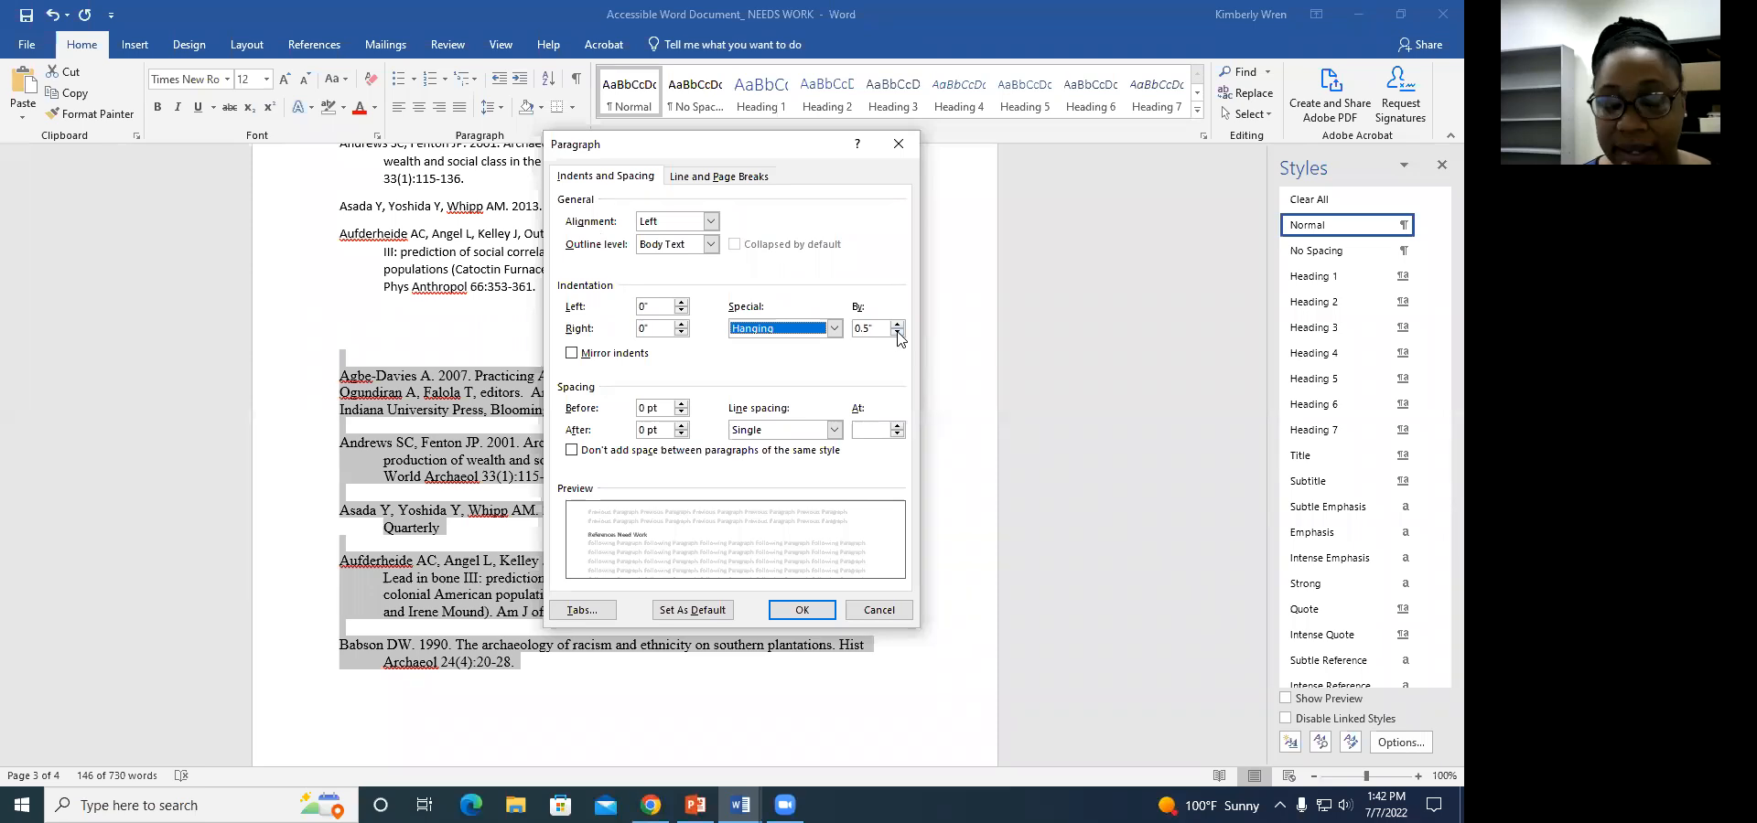
Set the section's spacing after to 8 pt and its line spacing to Multiple at 1.08, and apply the paragraph settings
click(681, 425)
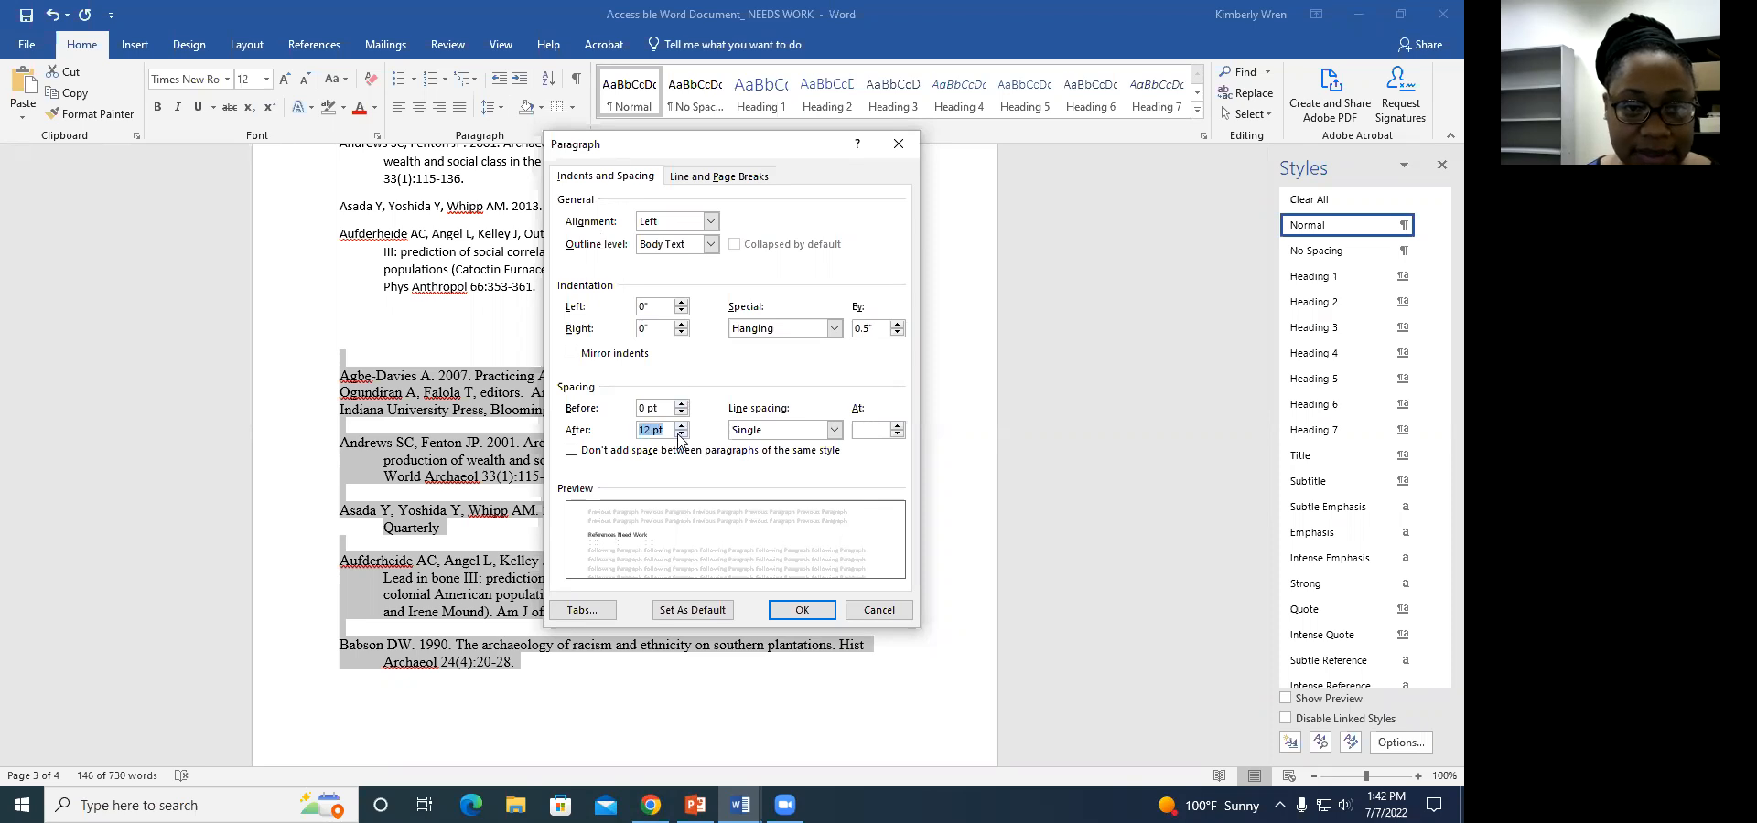
click(646, 430)
key(BackSpace)
text(8)
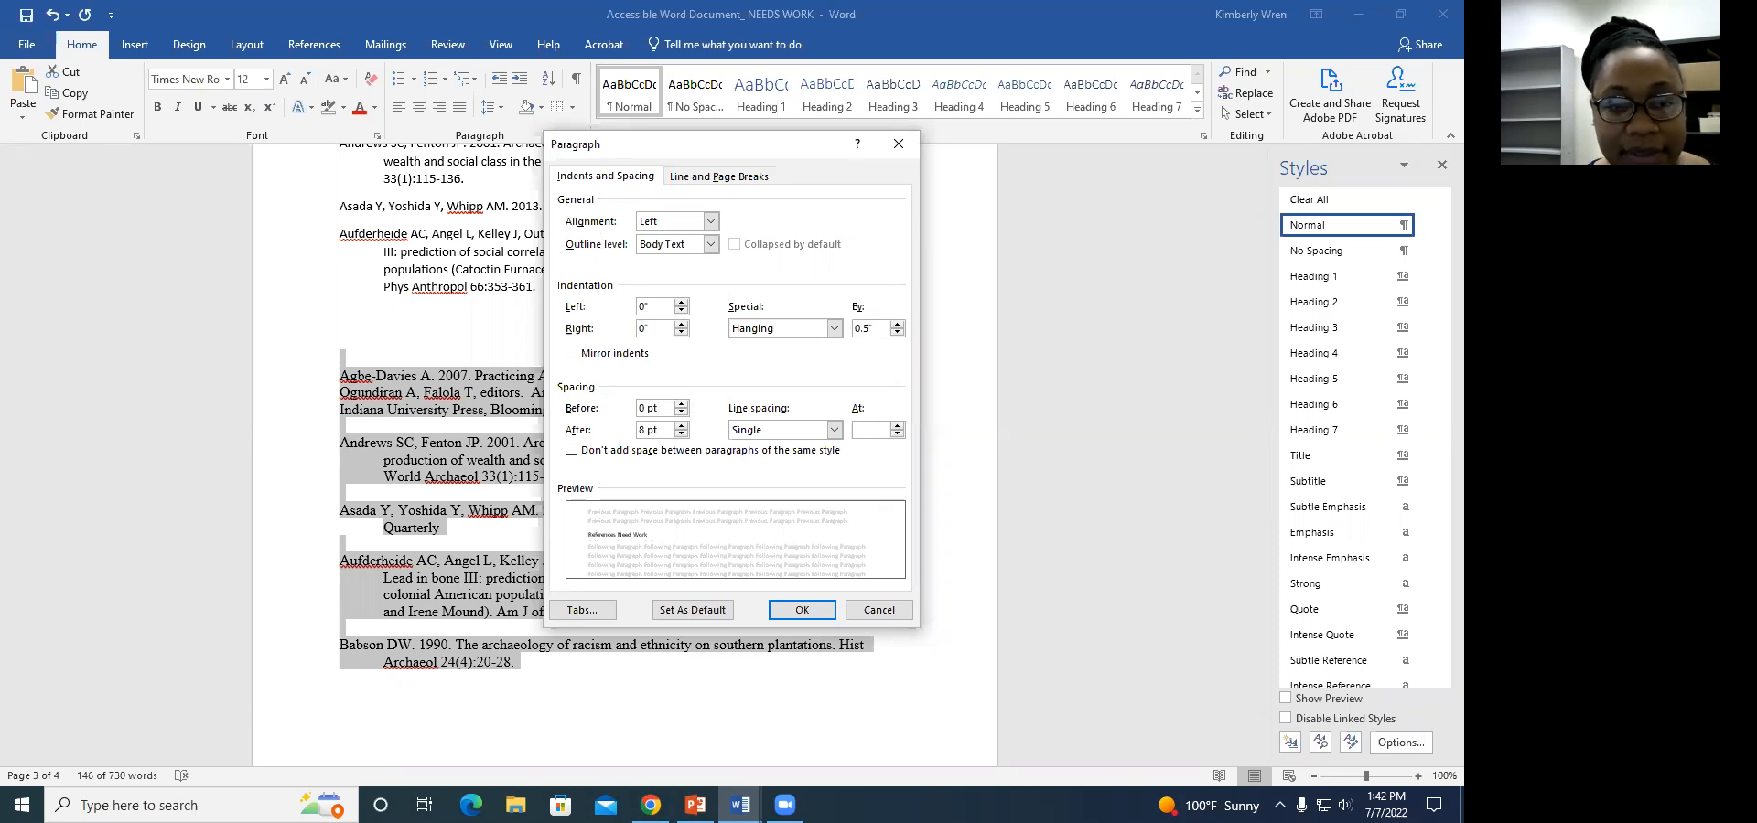
click(833, 430)
click(809, 507)
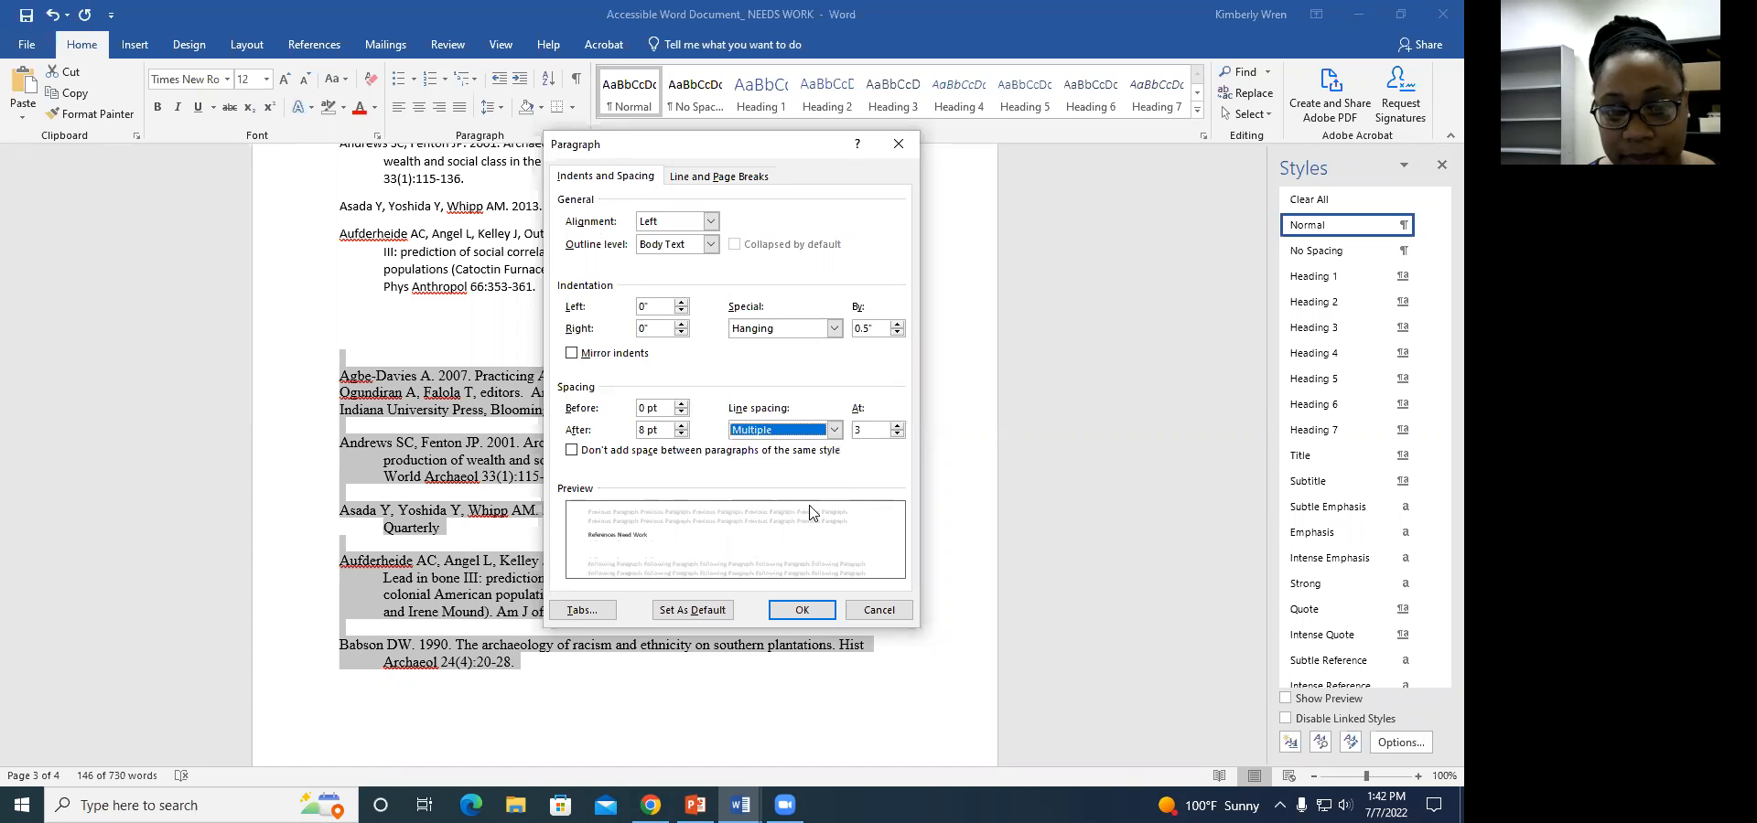
click(898, 435)
click(898, 435)
click(897, 435)
text(1.08)
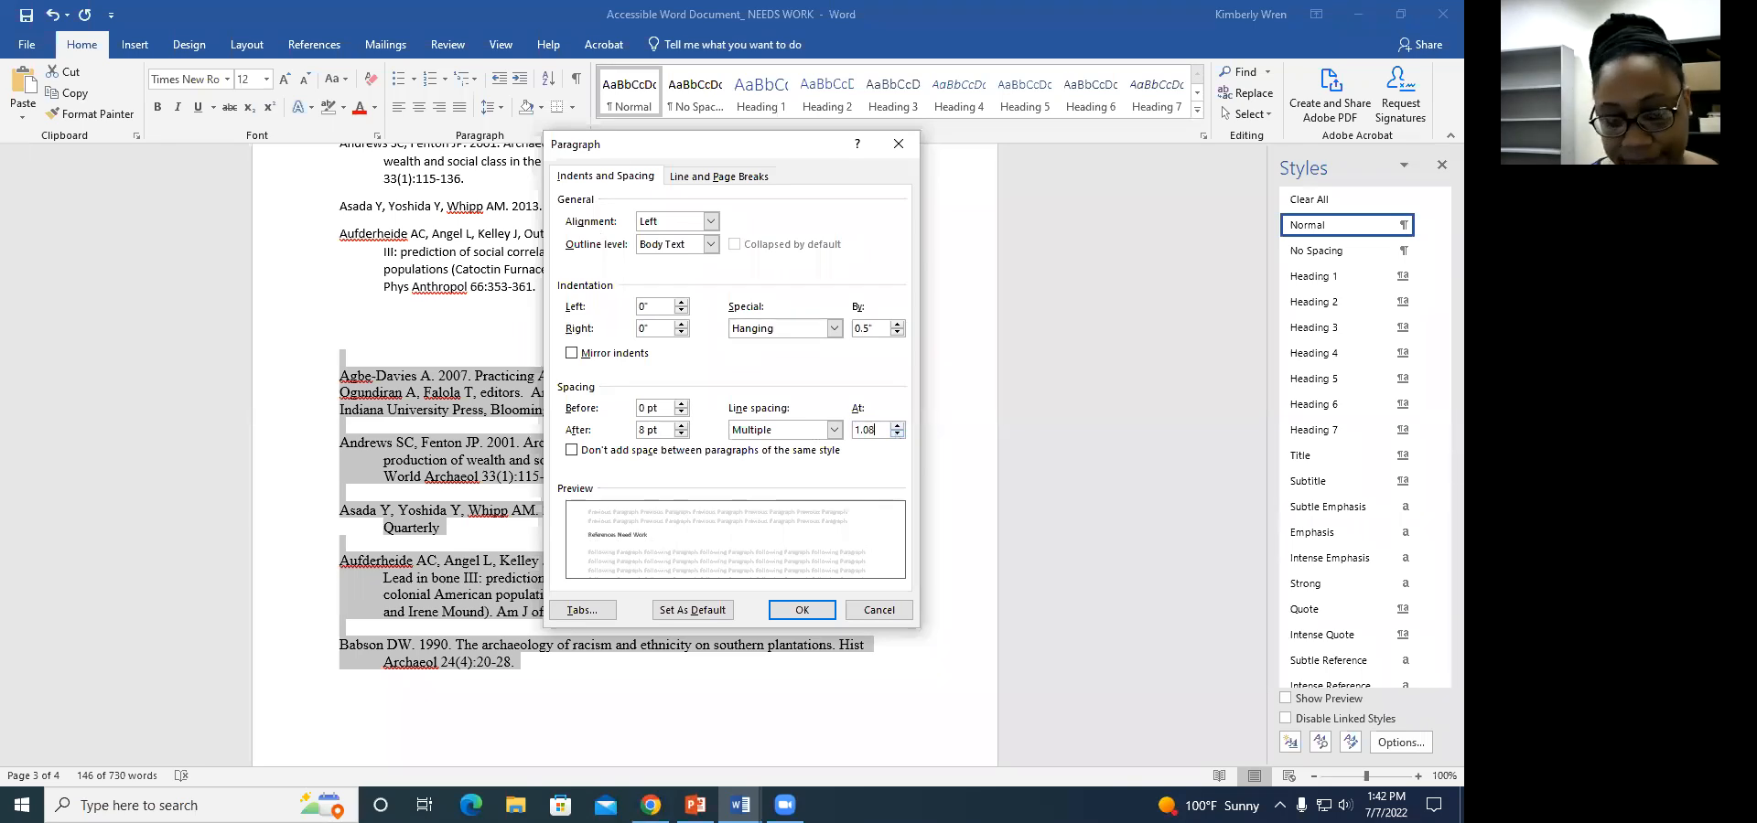
click(801, 611)
click(636, 499)
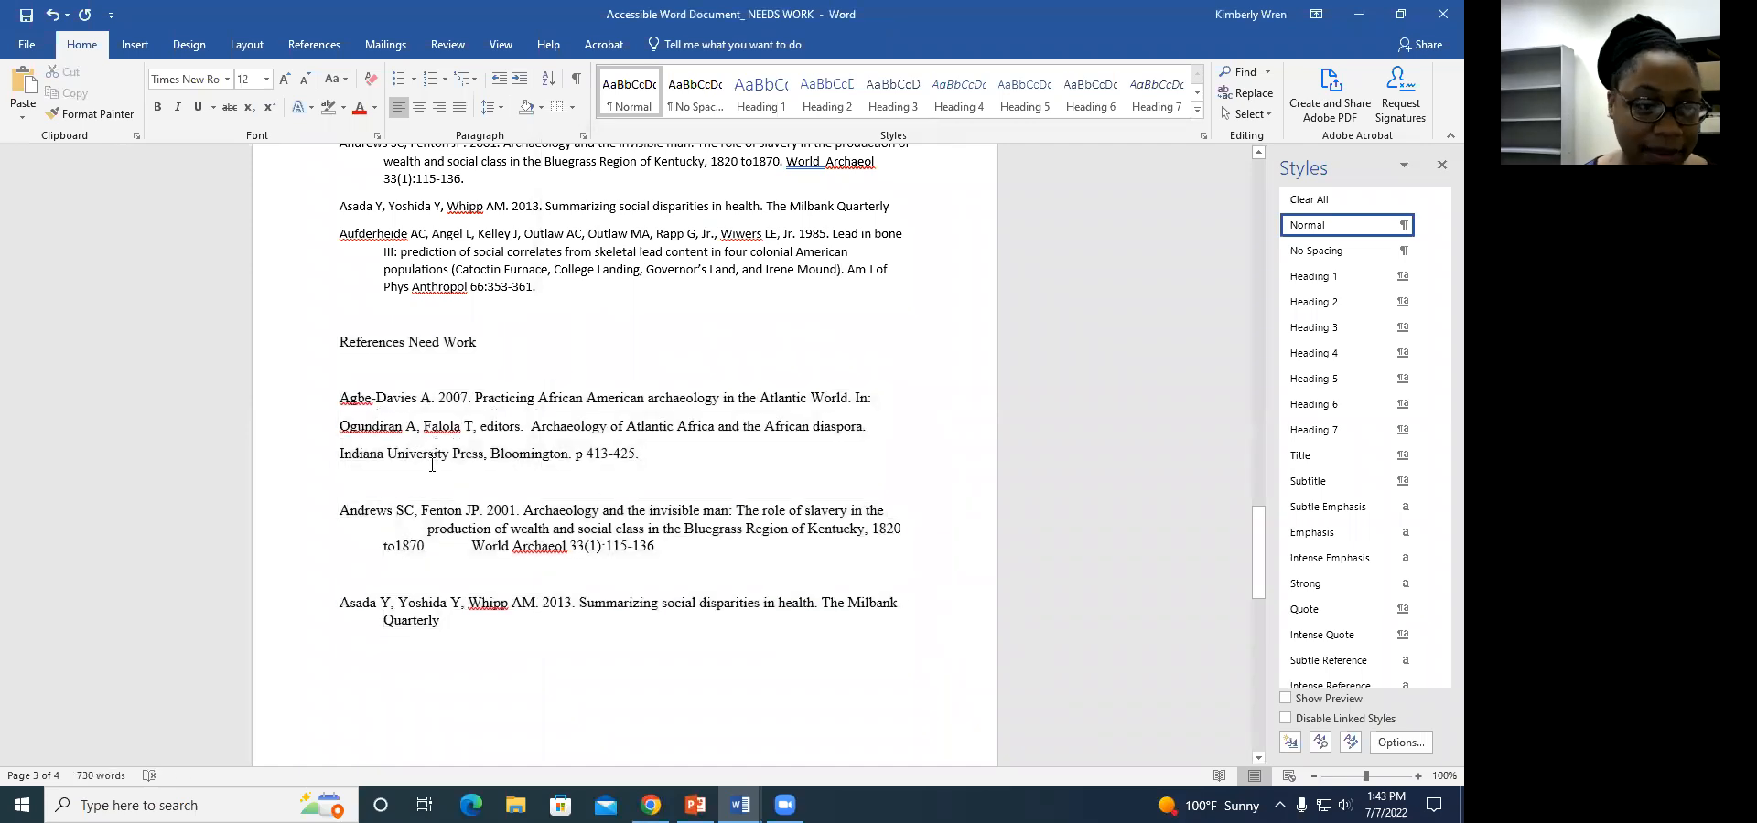
Delete the blank lines before and after the first entry under References Need Work and join its three lines into one paragraph
scroll(545, 572, down, 6)
scroll(544, 571, up, 6)
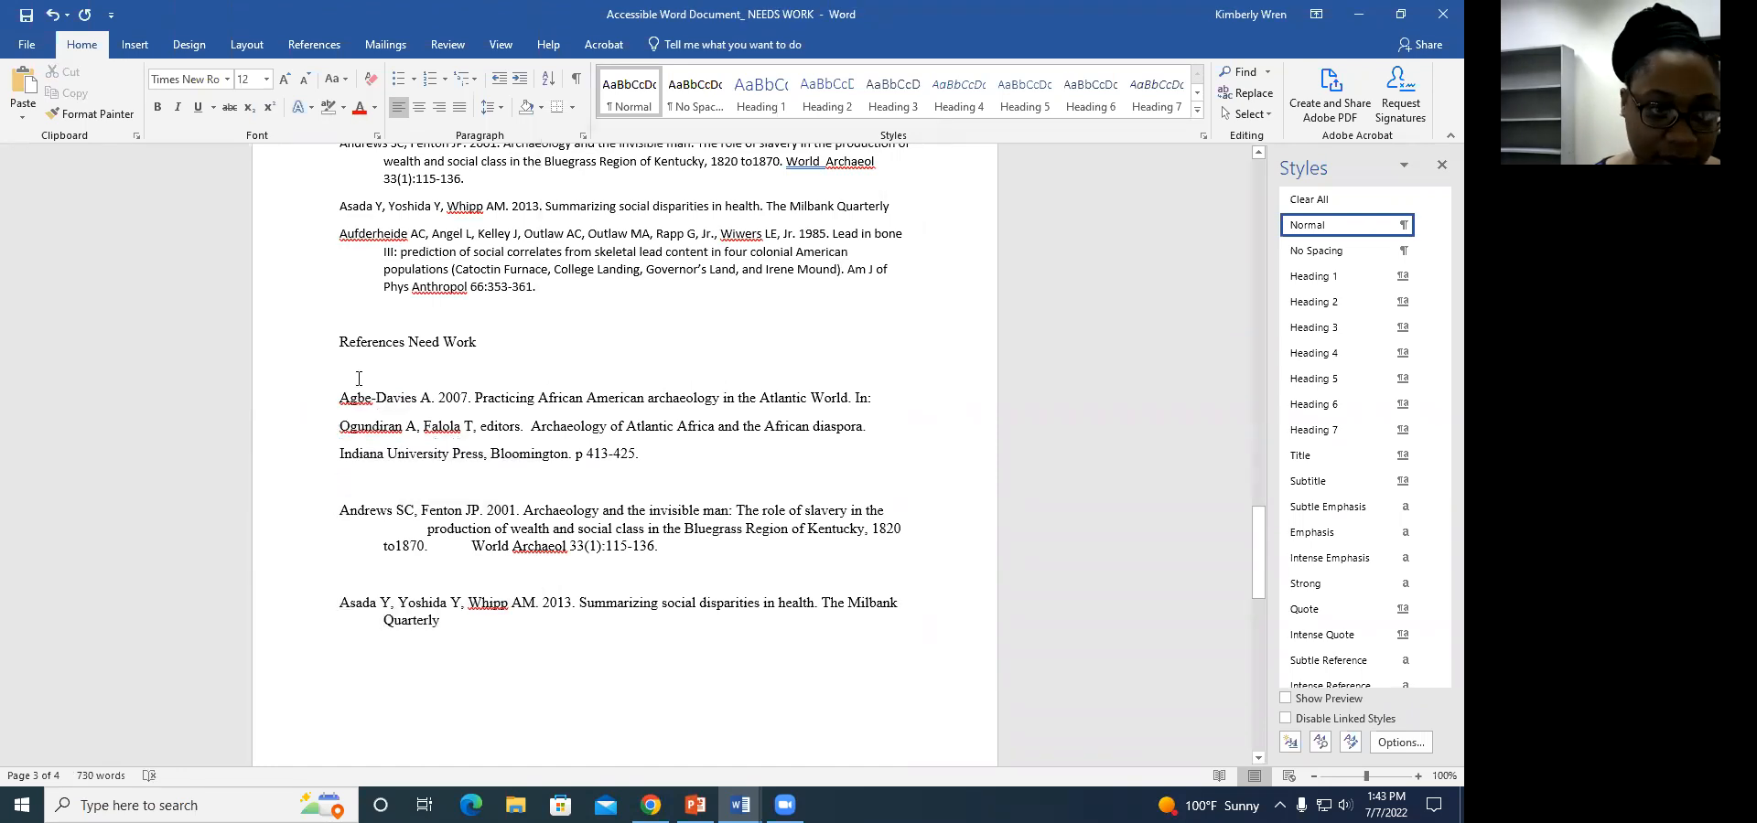
key(BackSpace)
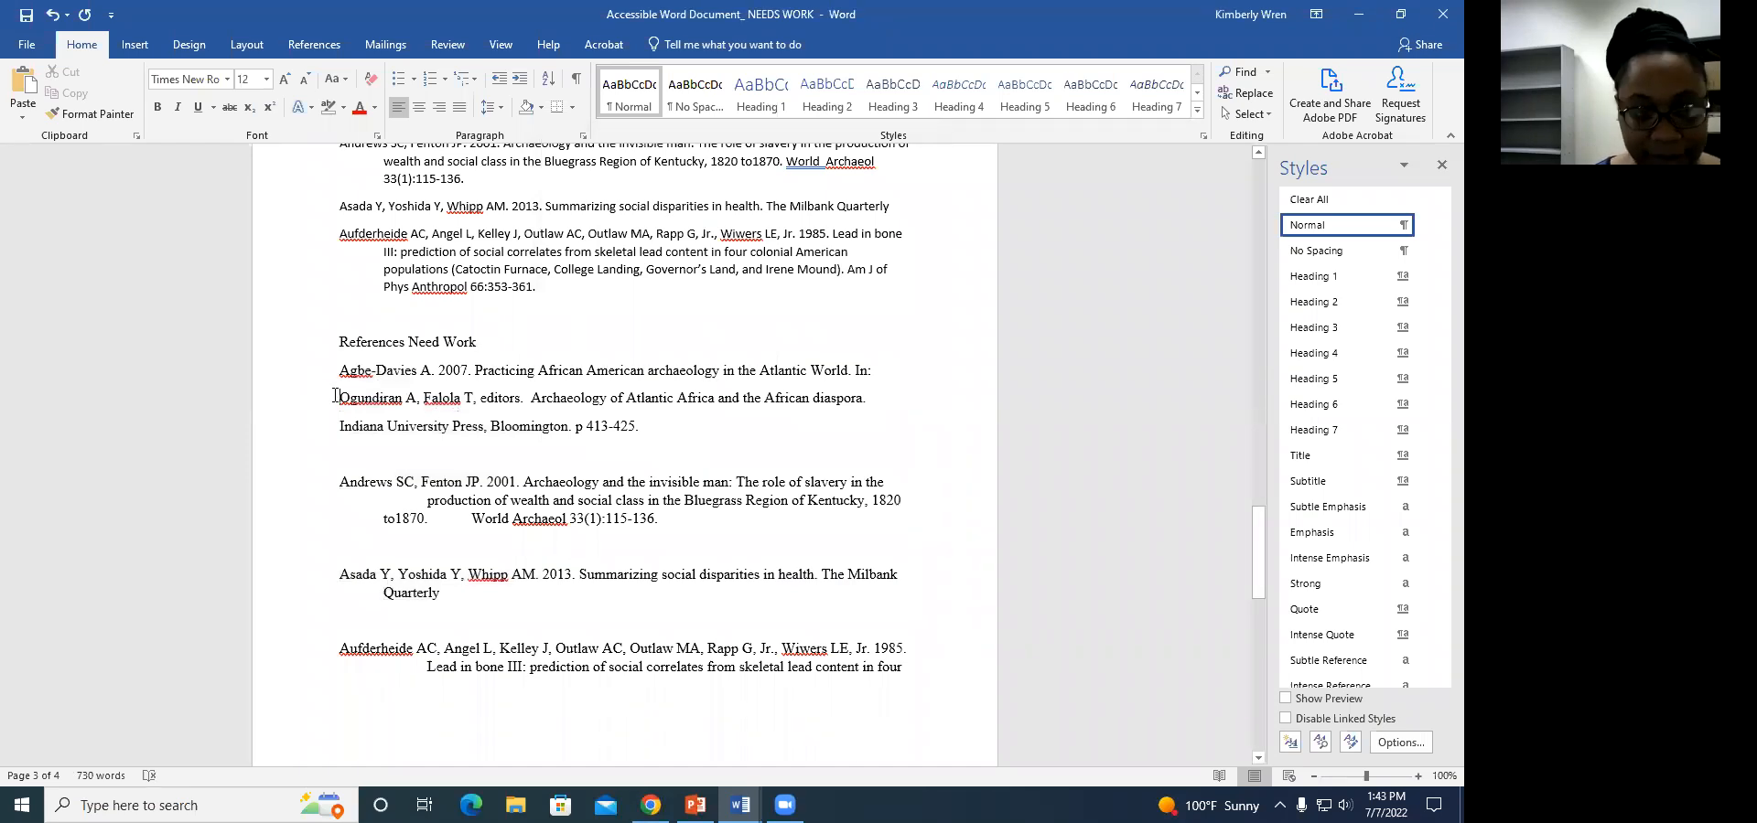
key(BackSpace)
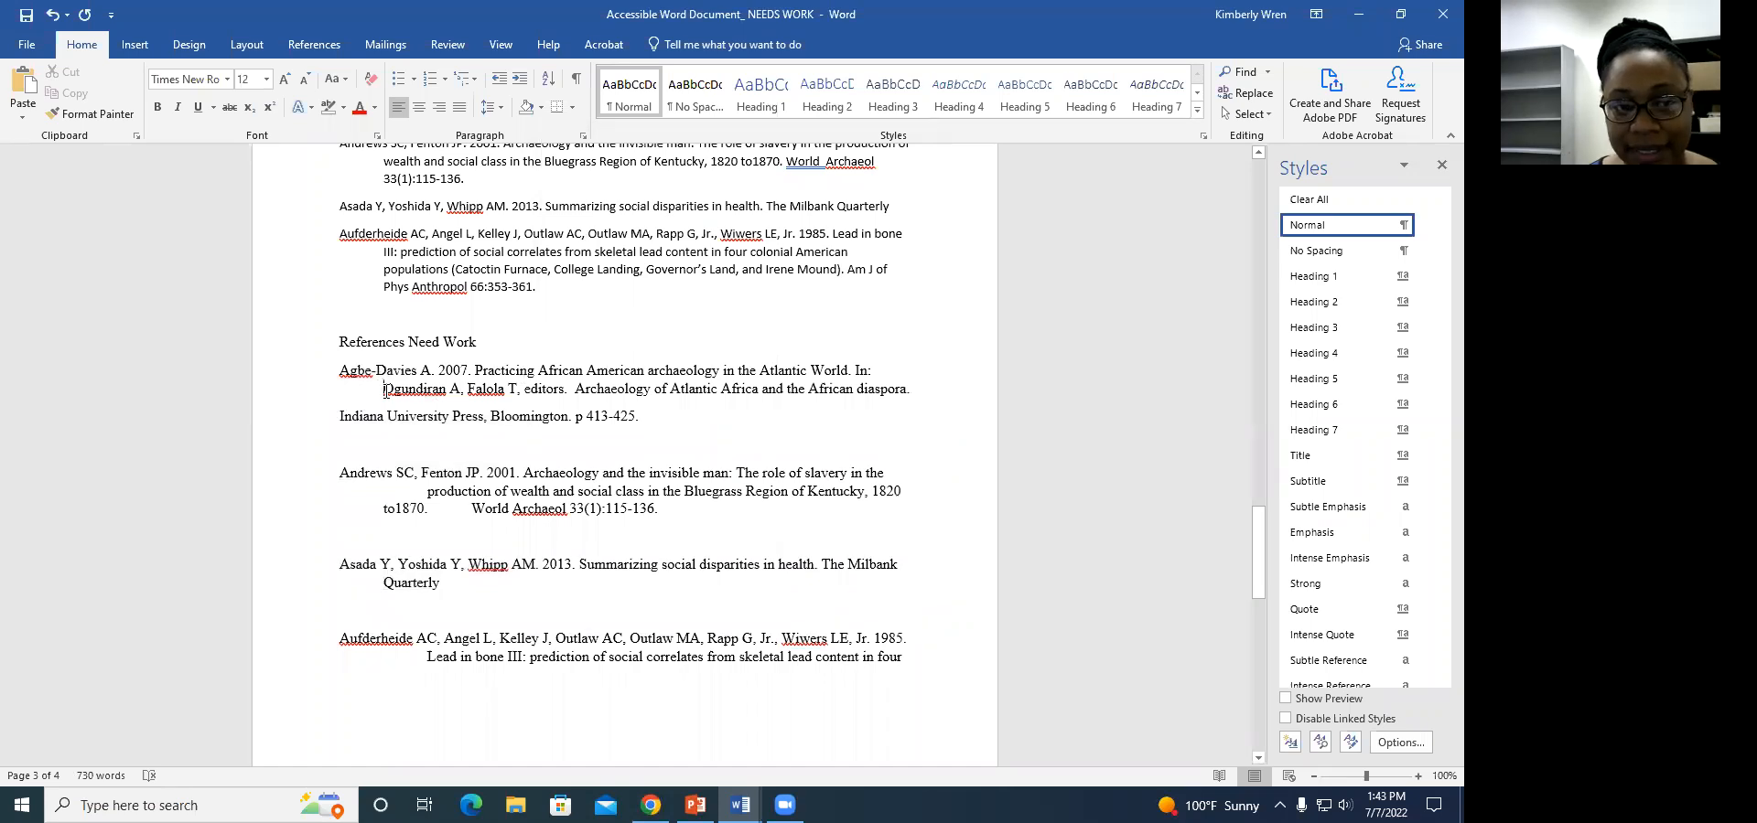
click(338, 418)
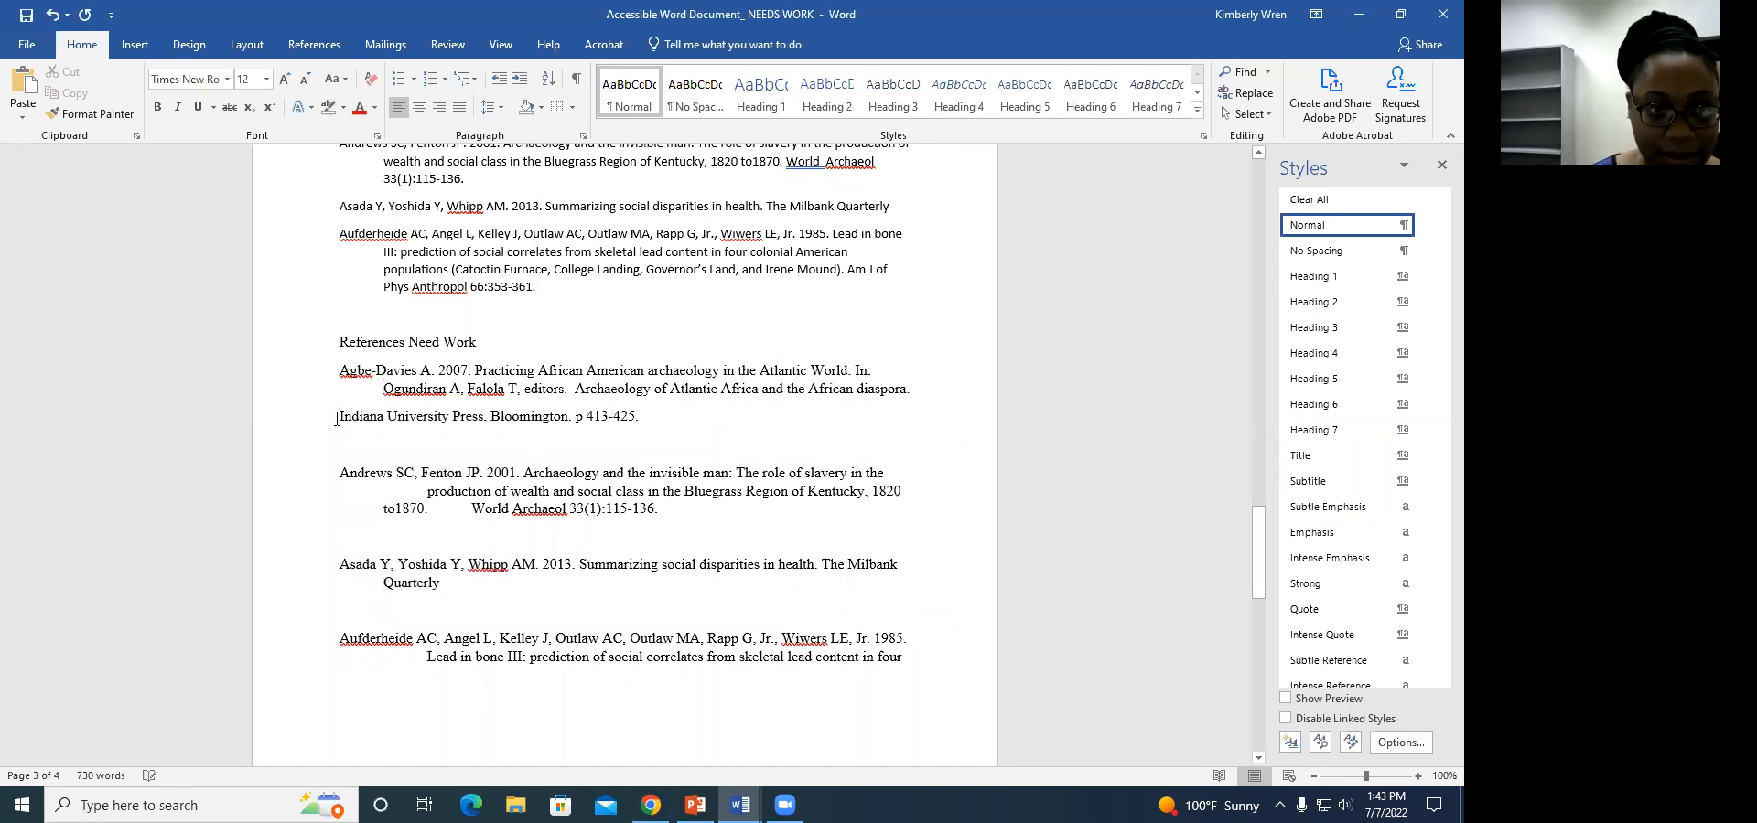
key(BackSpace)
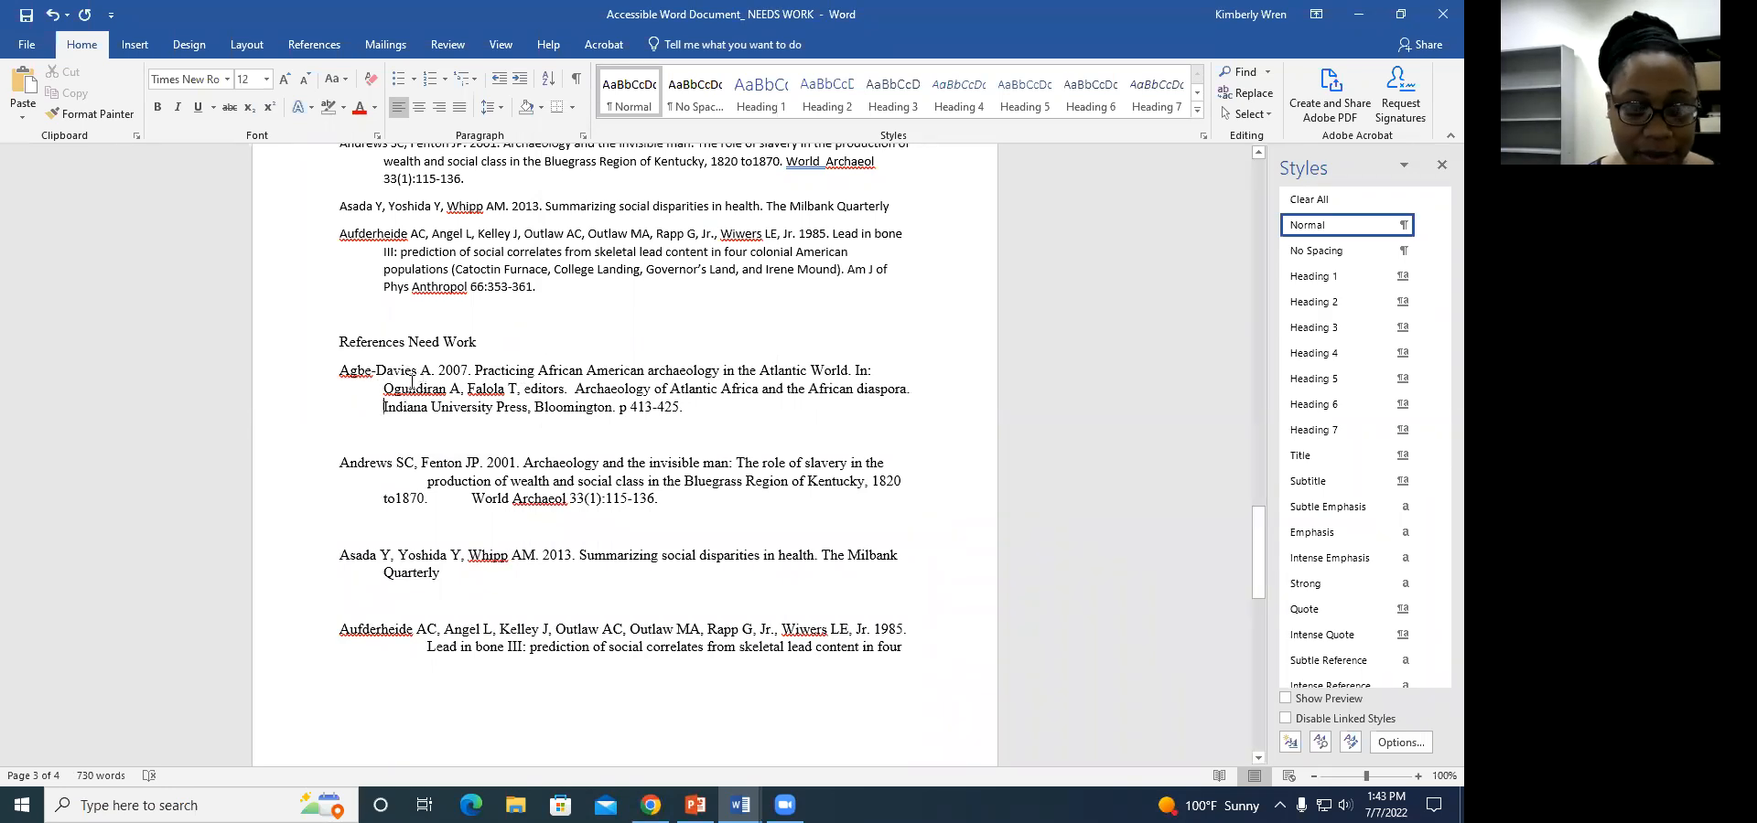
click(384, 439)
key(BackSpace)
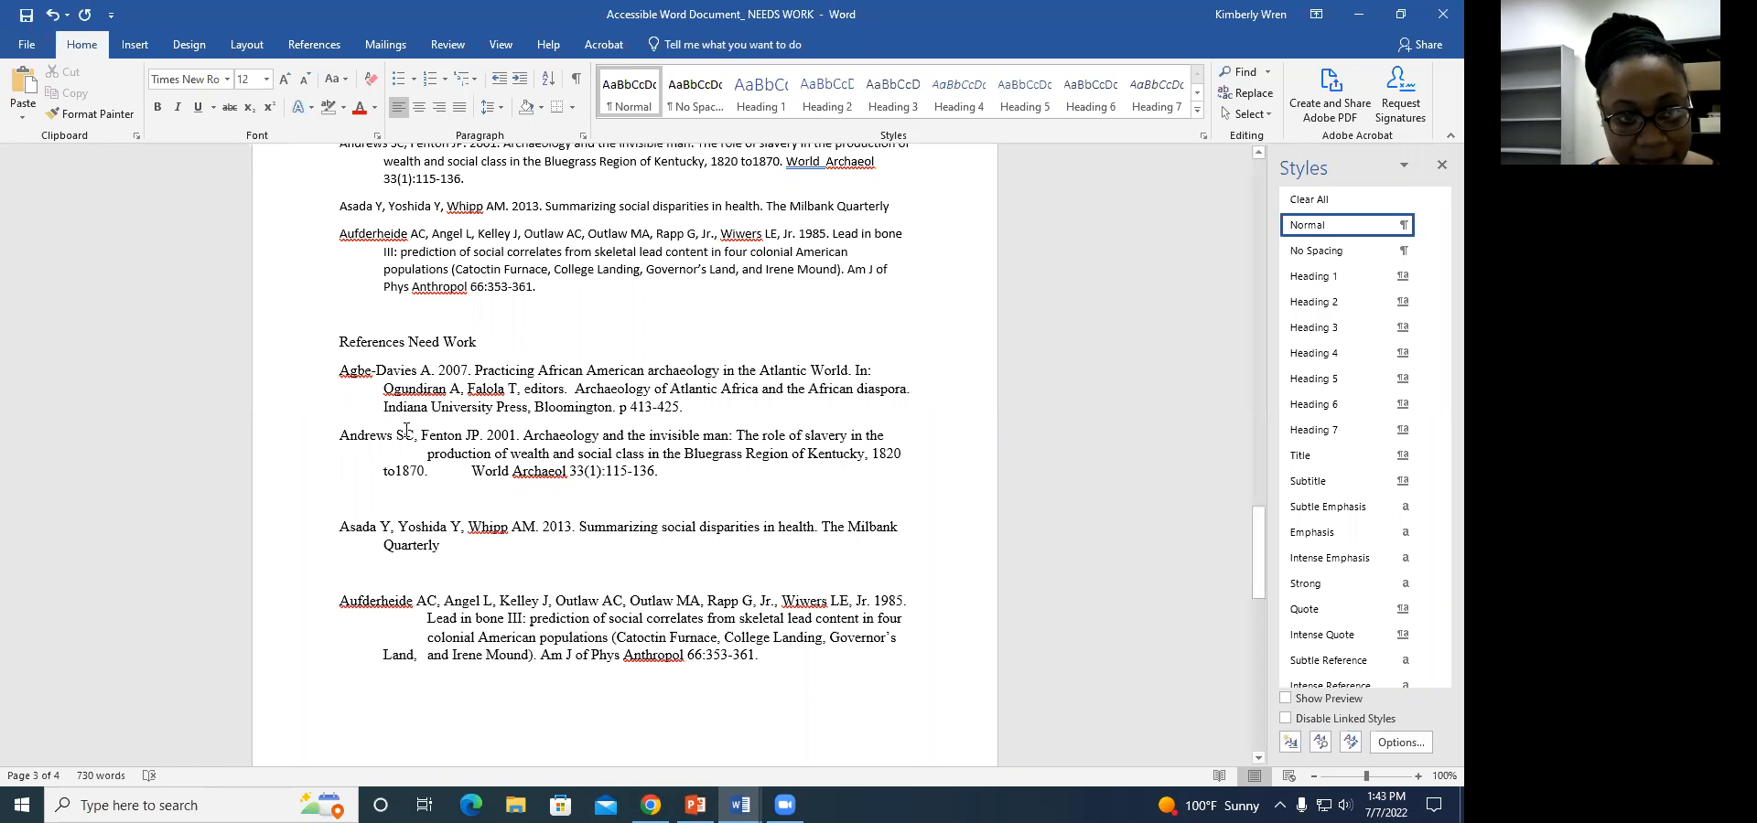
Remove the manual tab indents from the second and third lines of the second entry under References Need Work
click(366, 423)
click(356, 358)
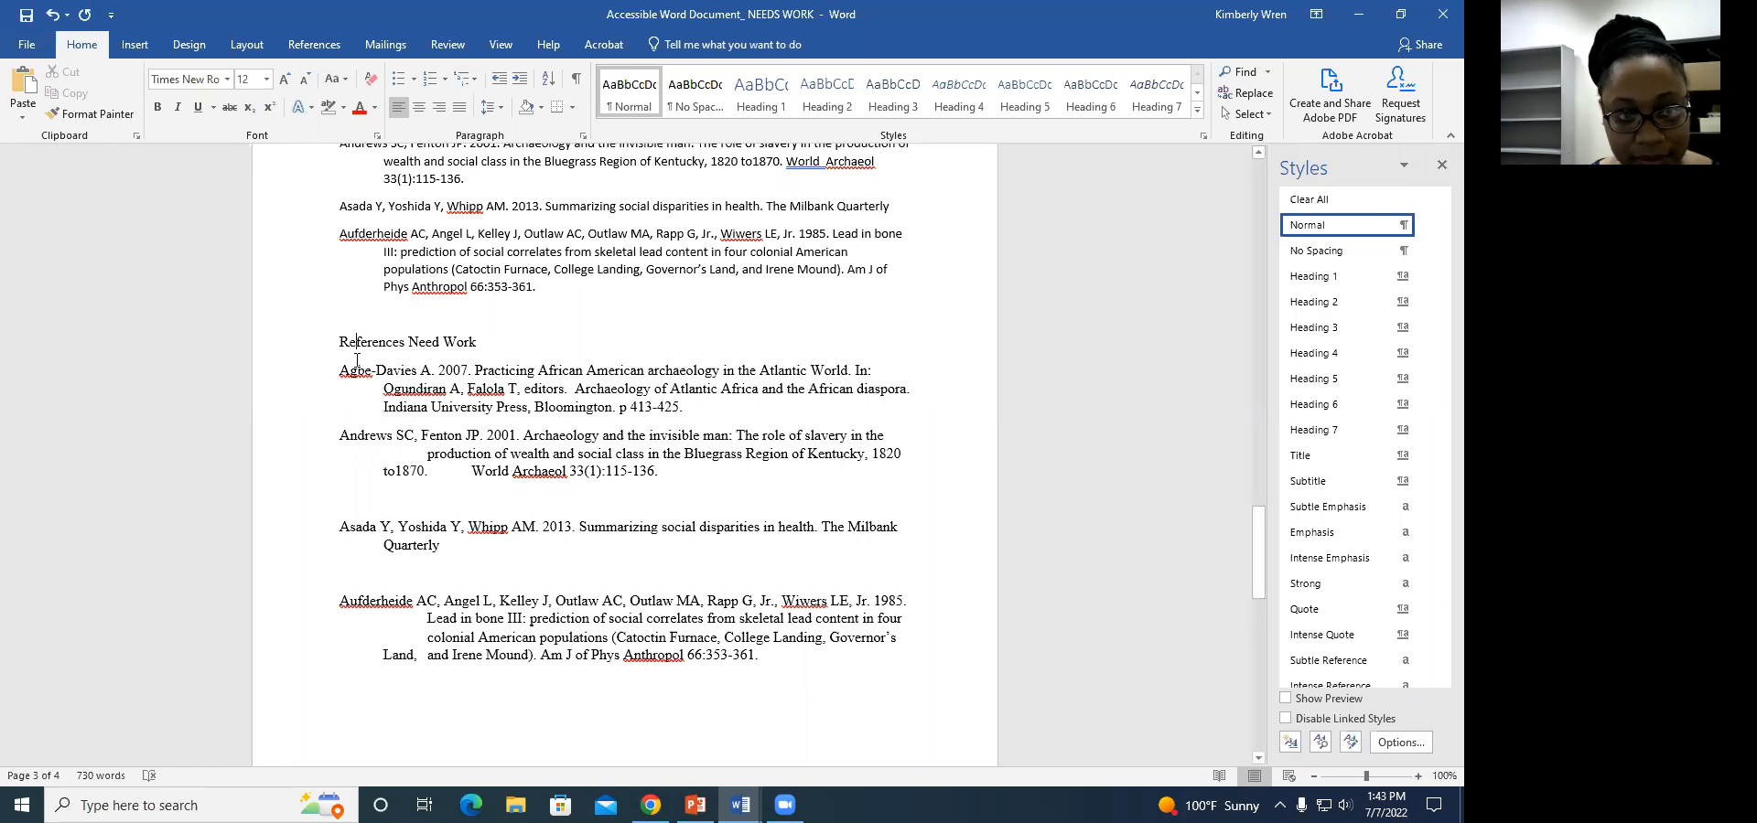
click(426, 453)
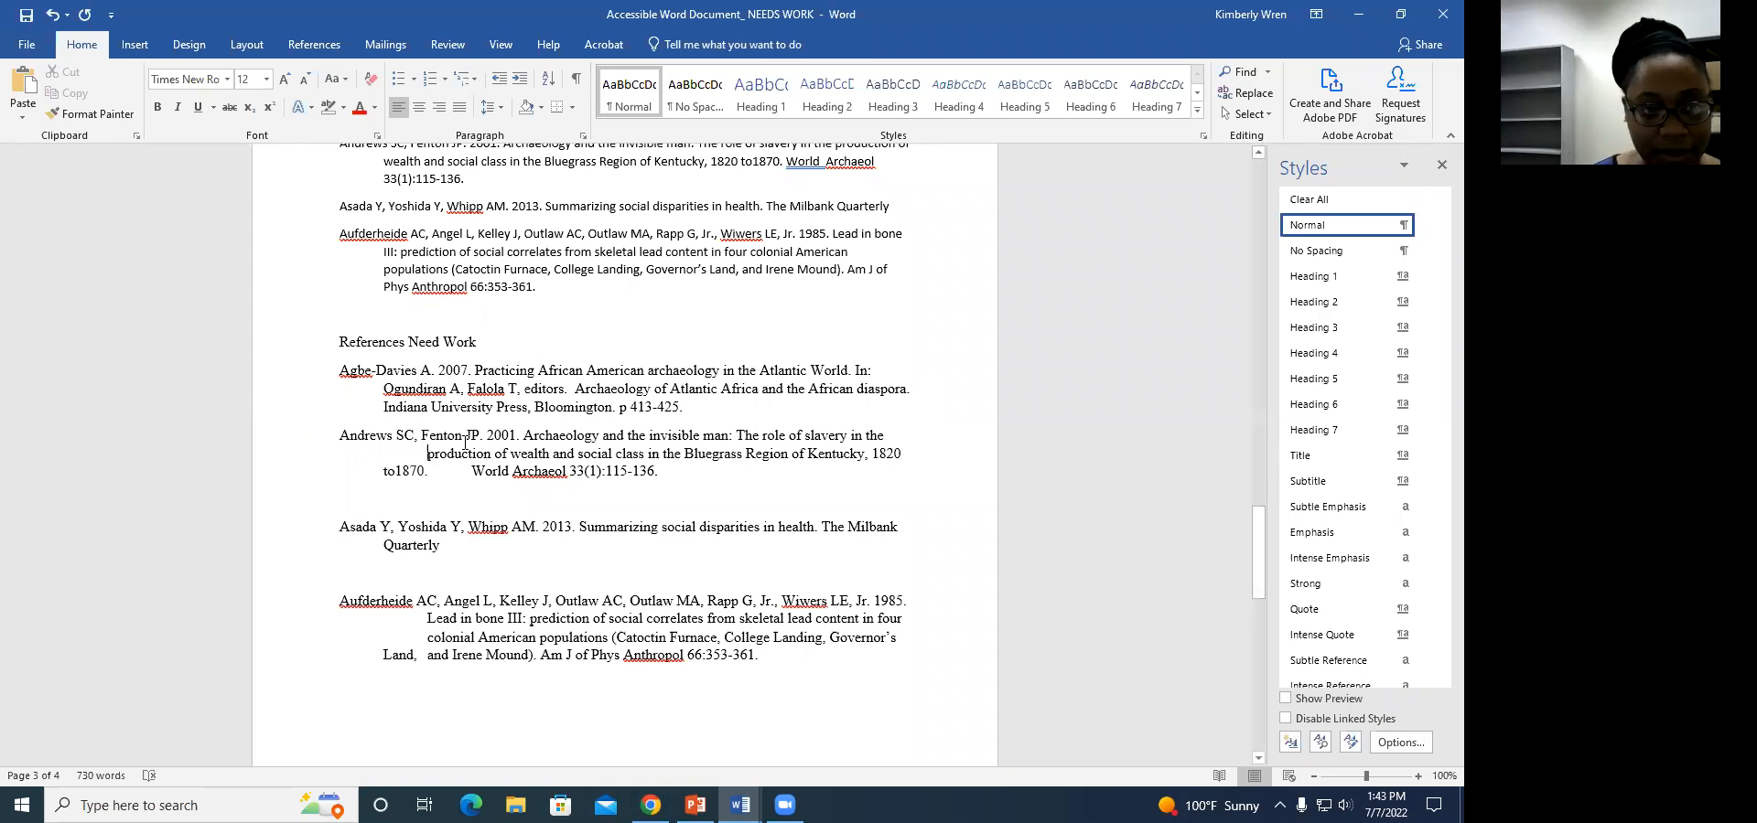
key(BackSpace)
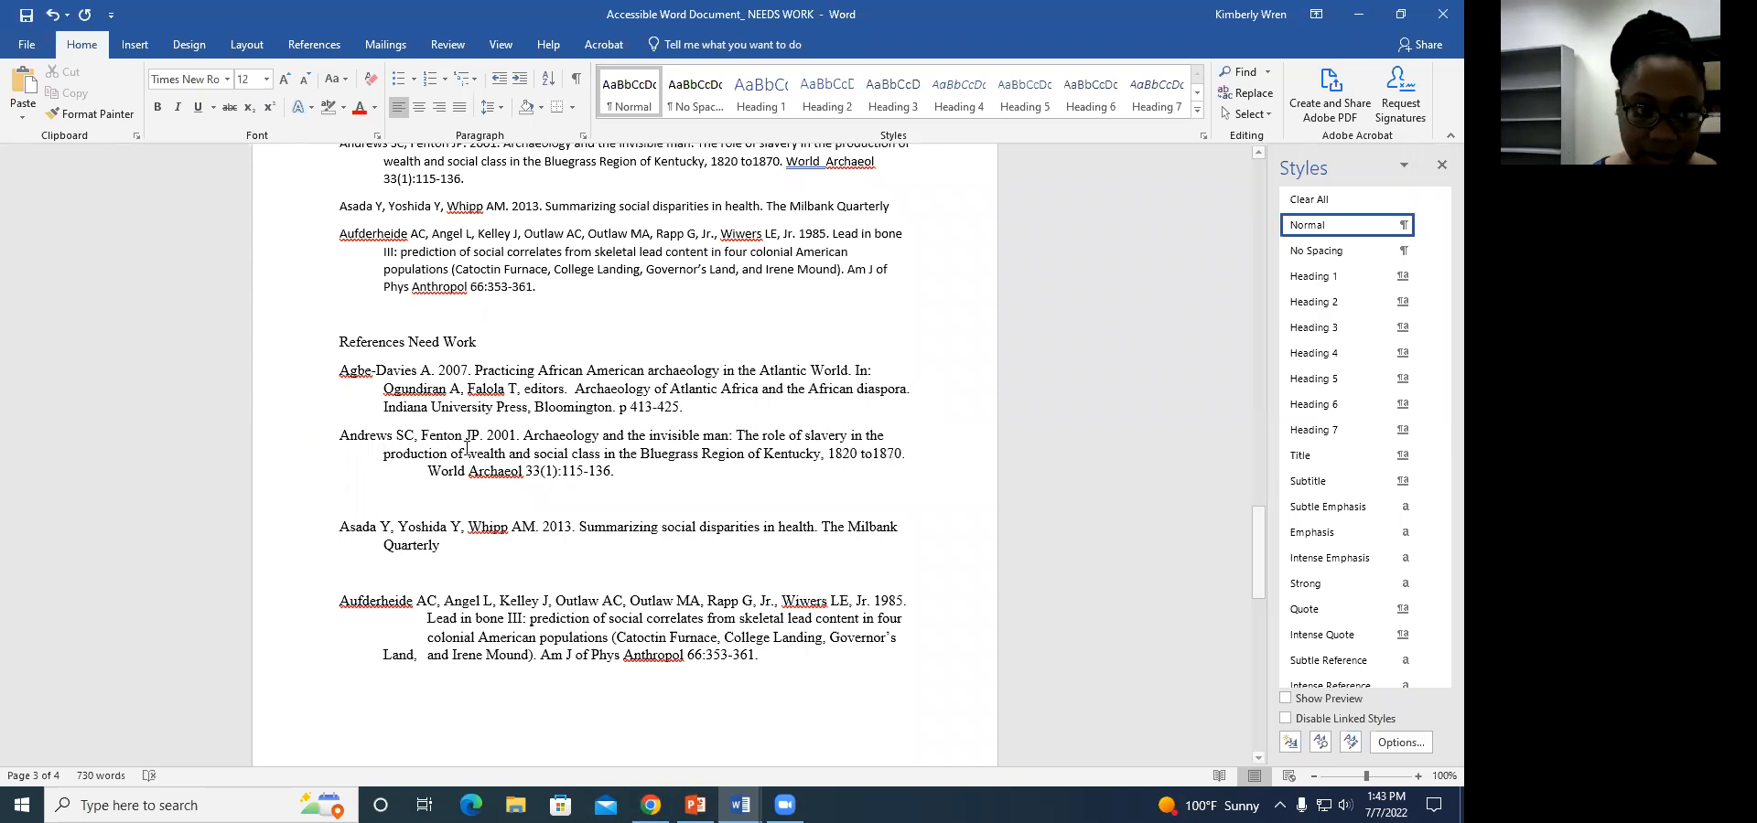
click(427, 472)
key(BackSpace)
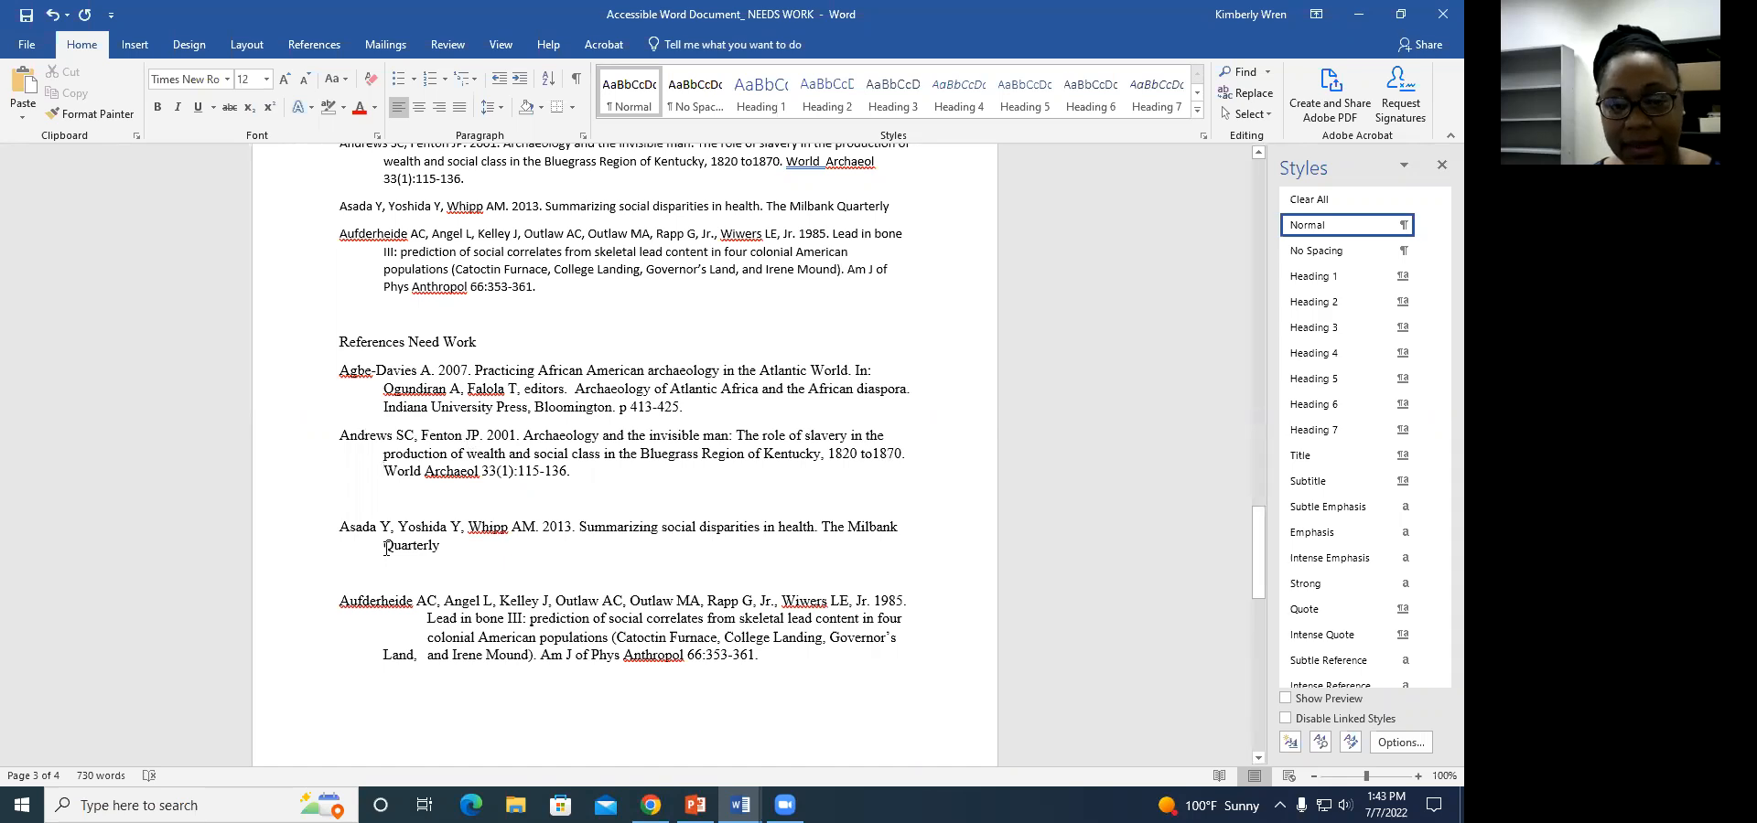
Check the second entry's paragraph settings and delete the blank line between the second and third entries
right_click(486, 447)
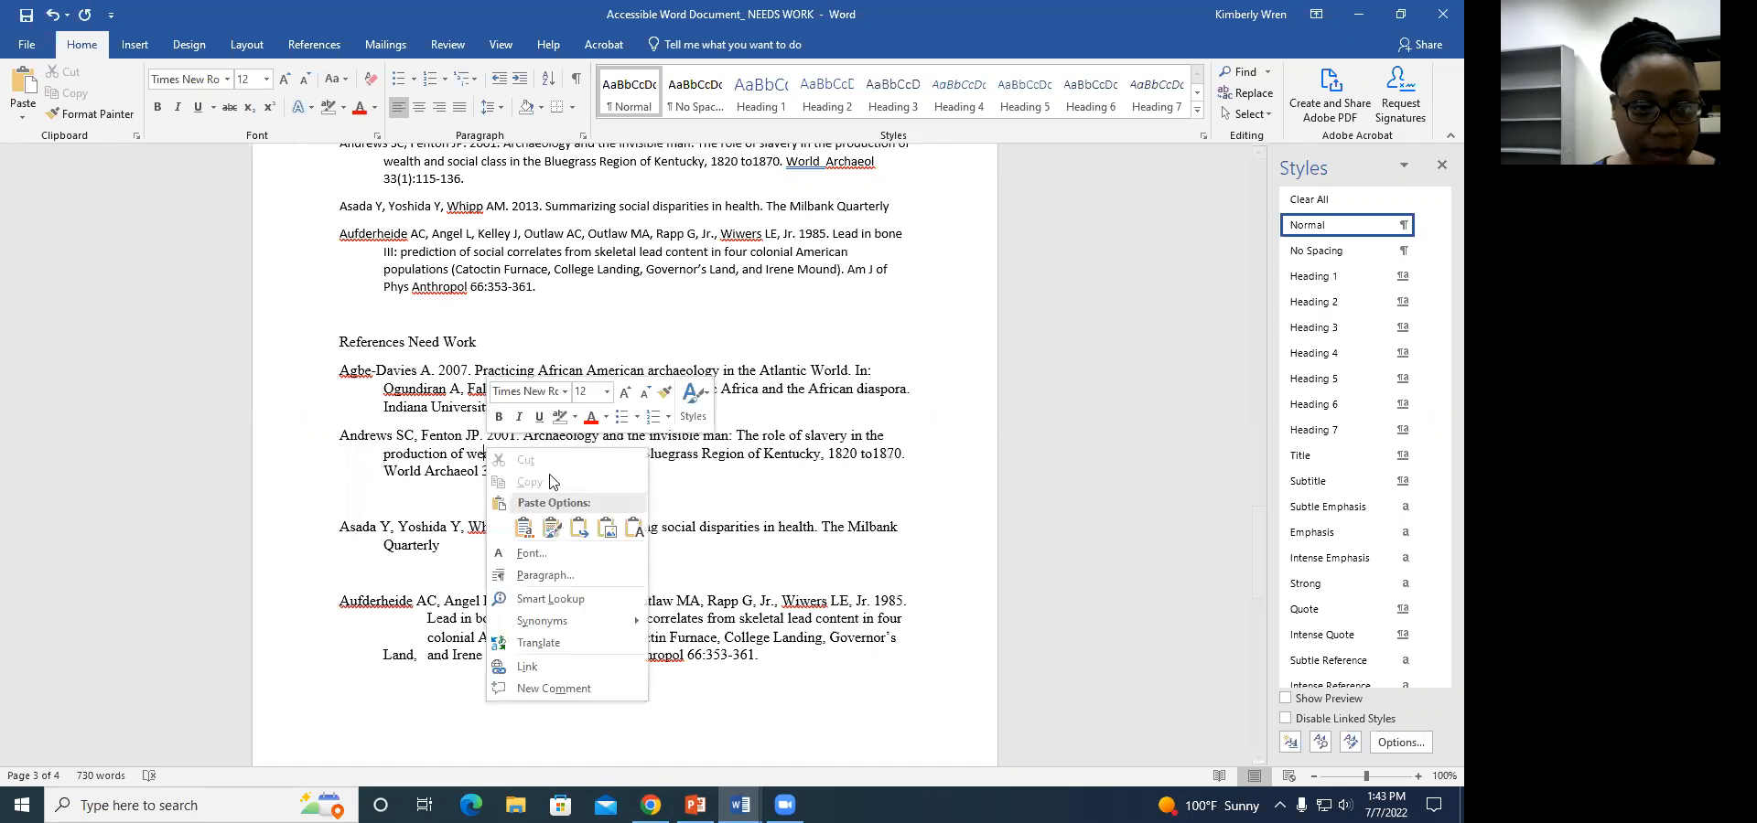
click(557, 575)
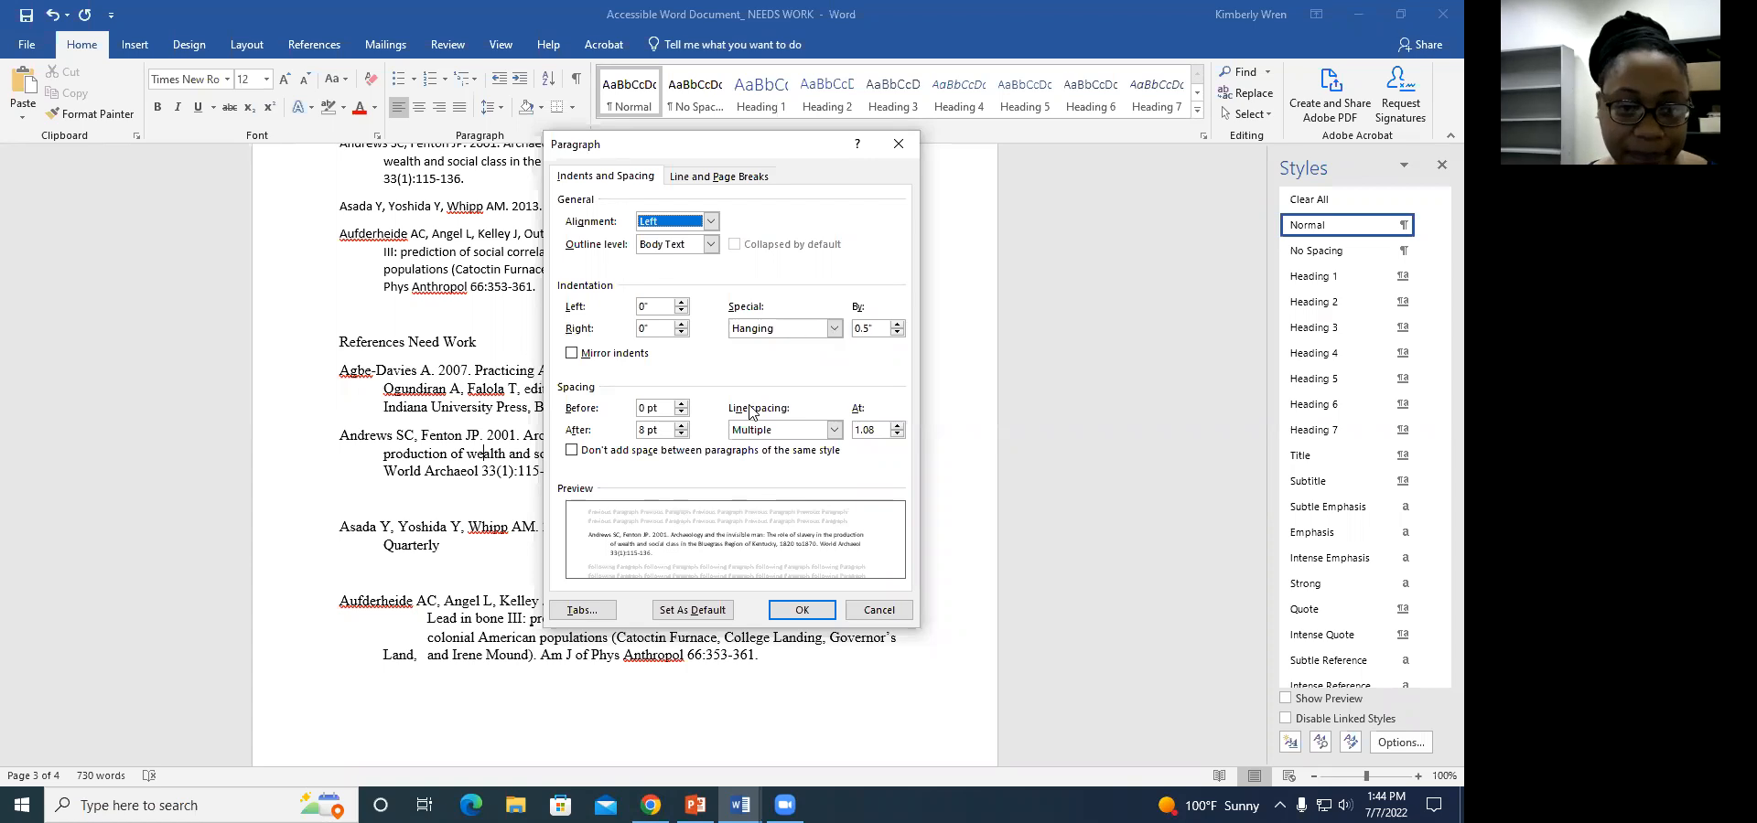
click(802, 610)
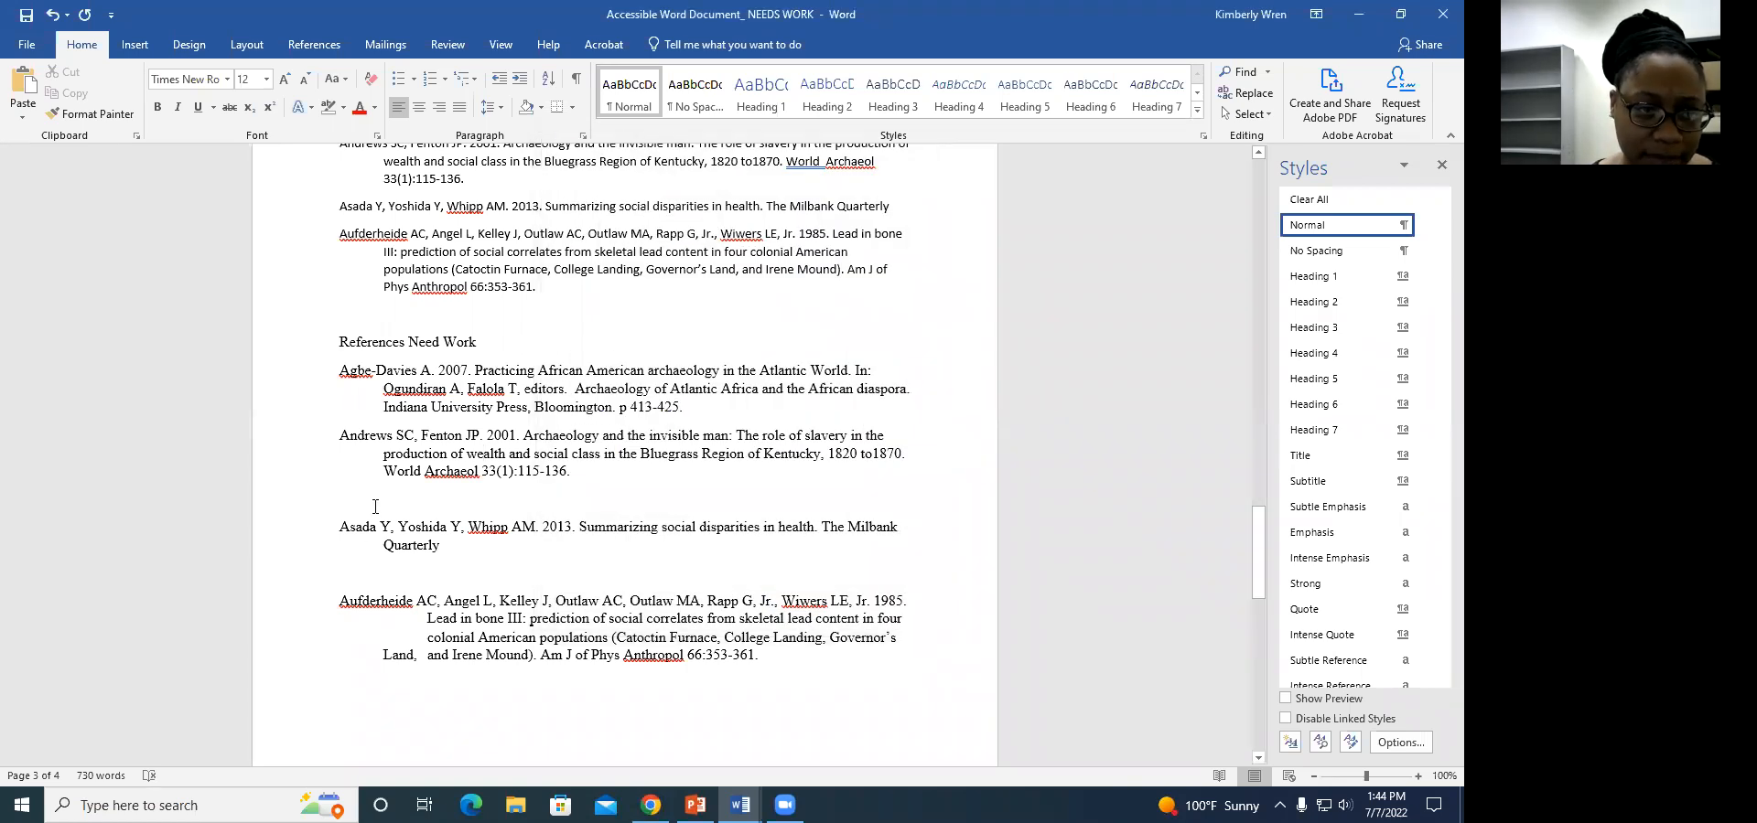
key(BackSpace)
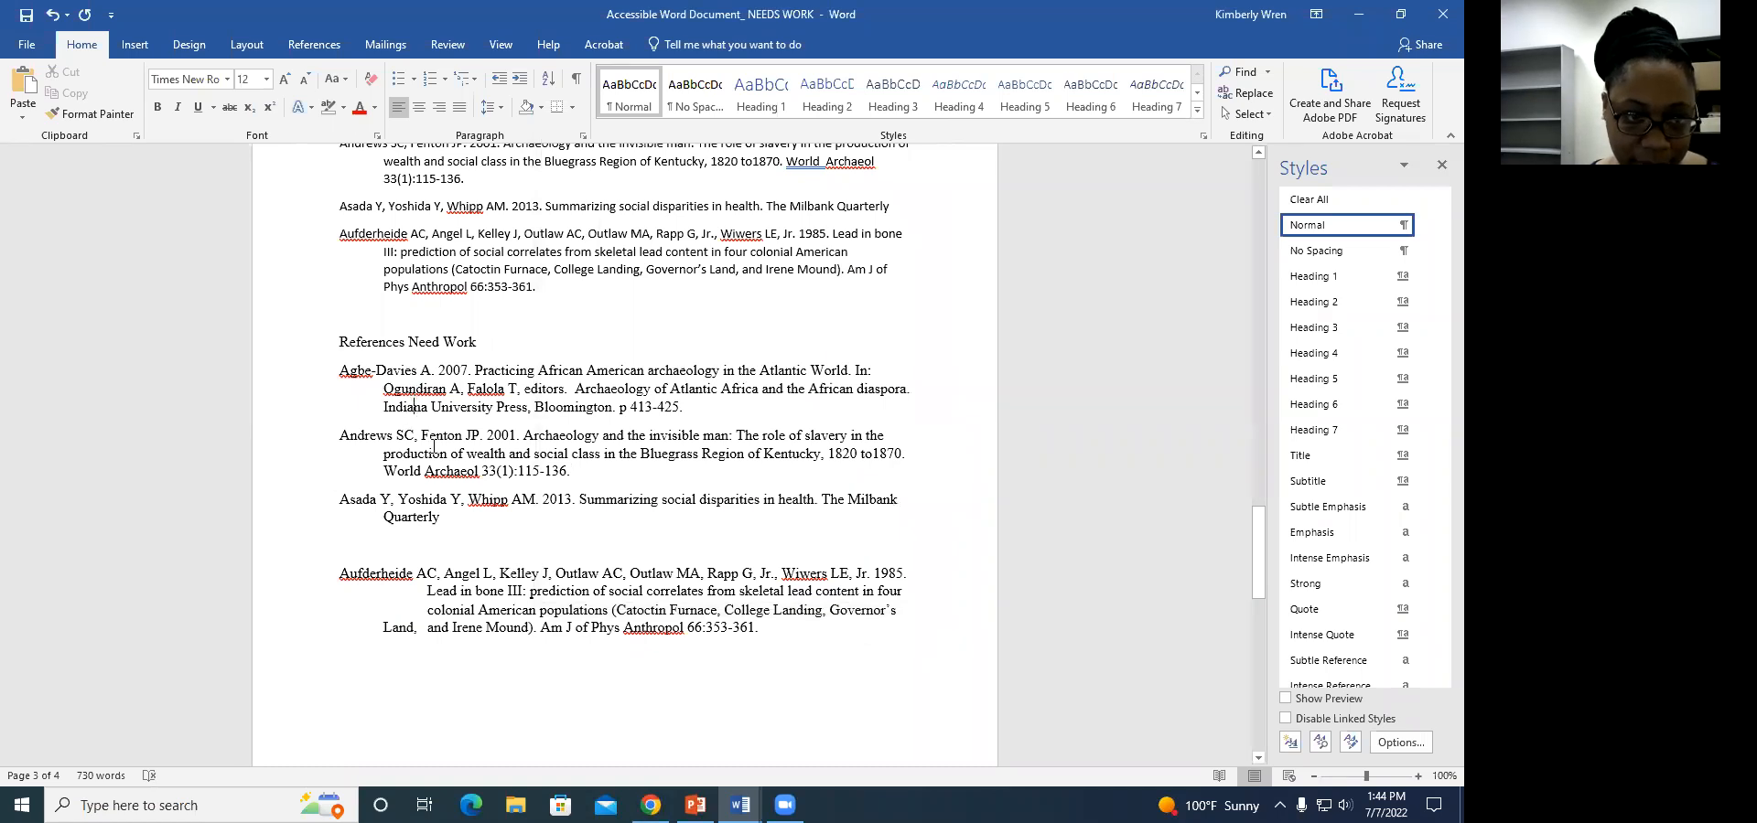
Review the indentation and spacing settings of the first entry under References Need Work
right_click(437, 400)
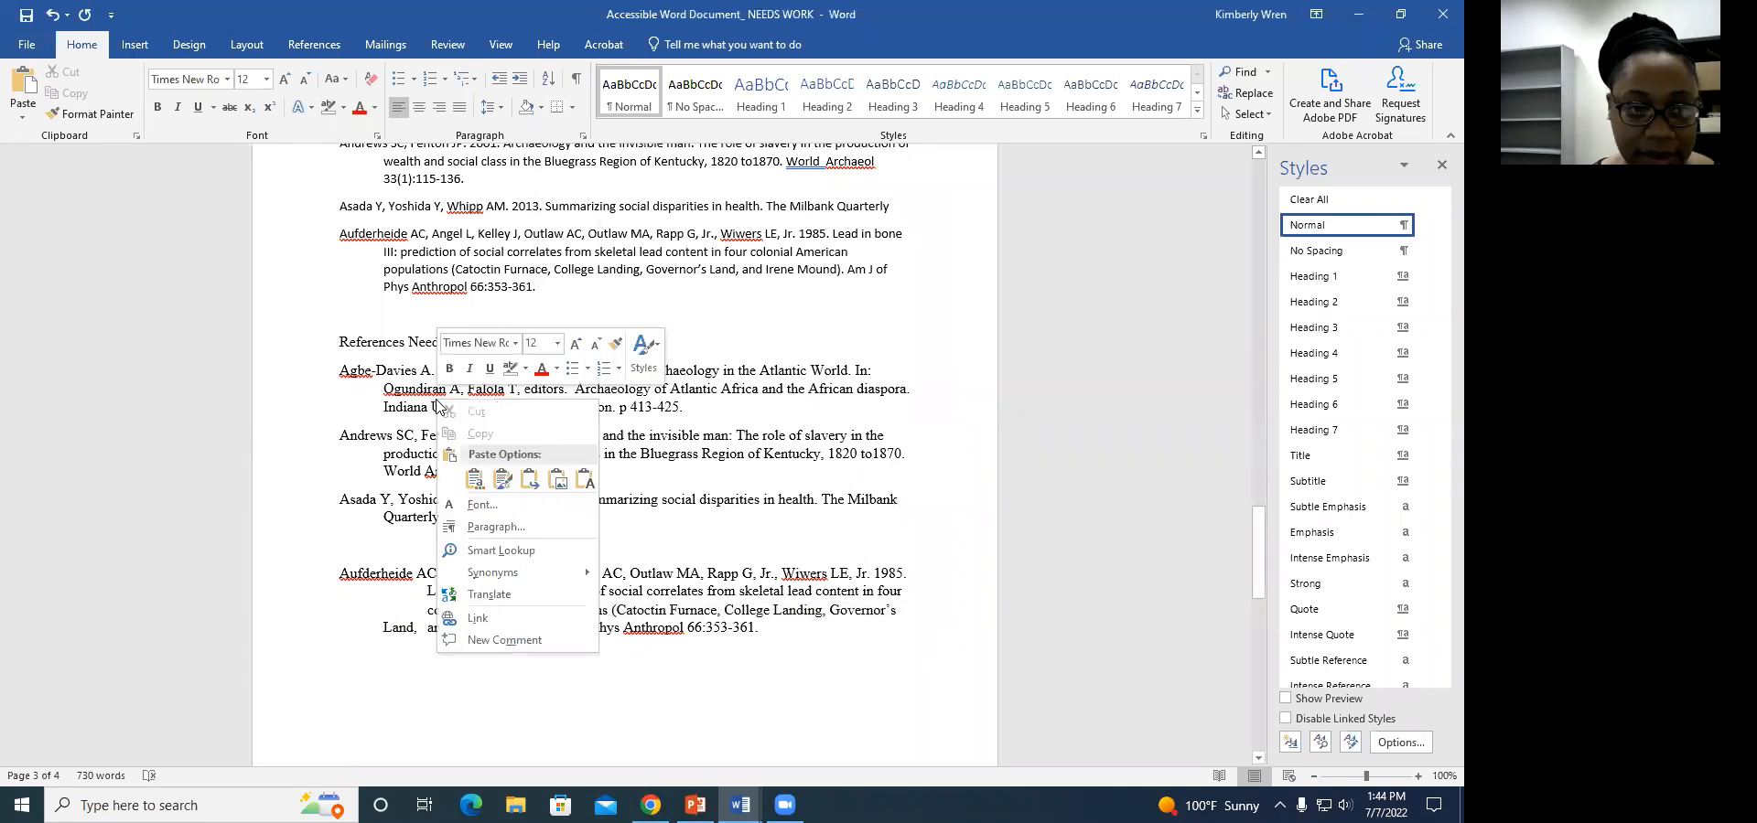
click(496, 528)
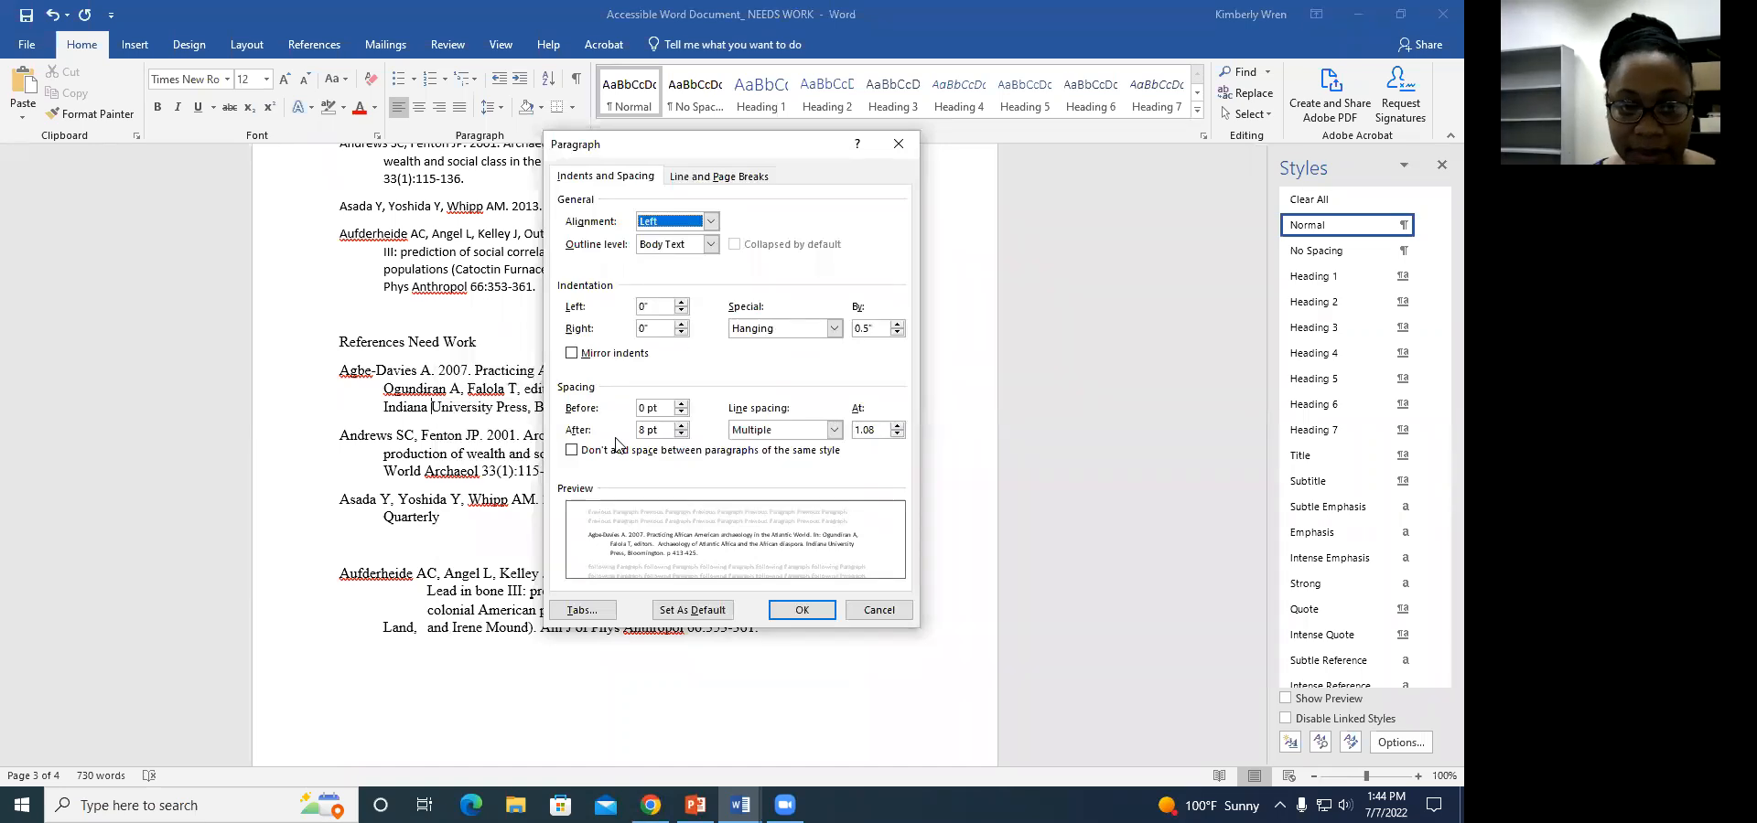
click(796, 613)
Delete the blank line after the third entry and remove the manual tabs inside the fourth entry, keeping single spaces between words
key(BackSpace)
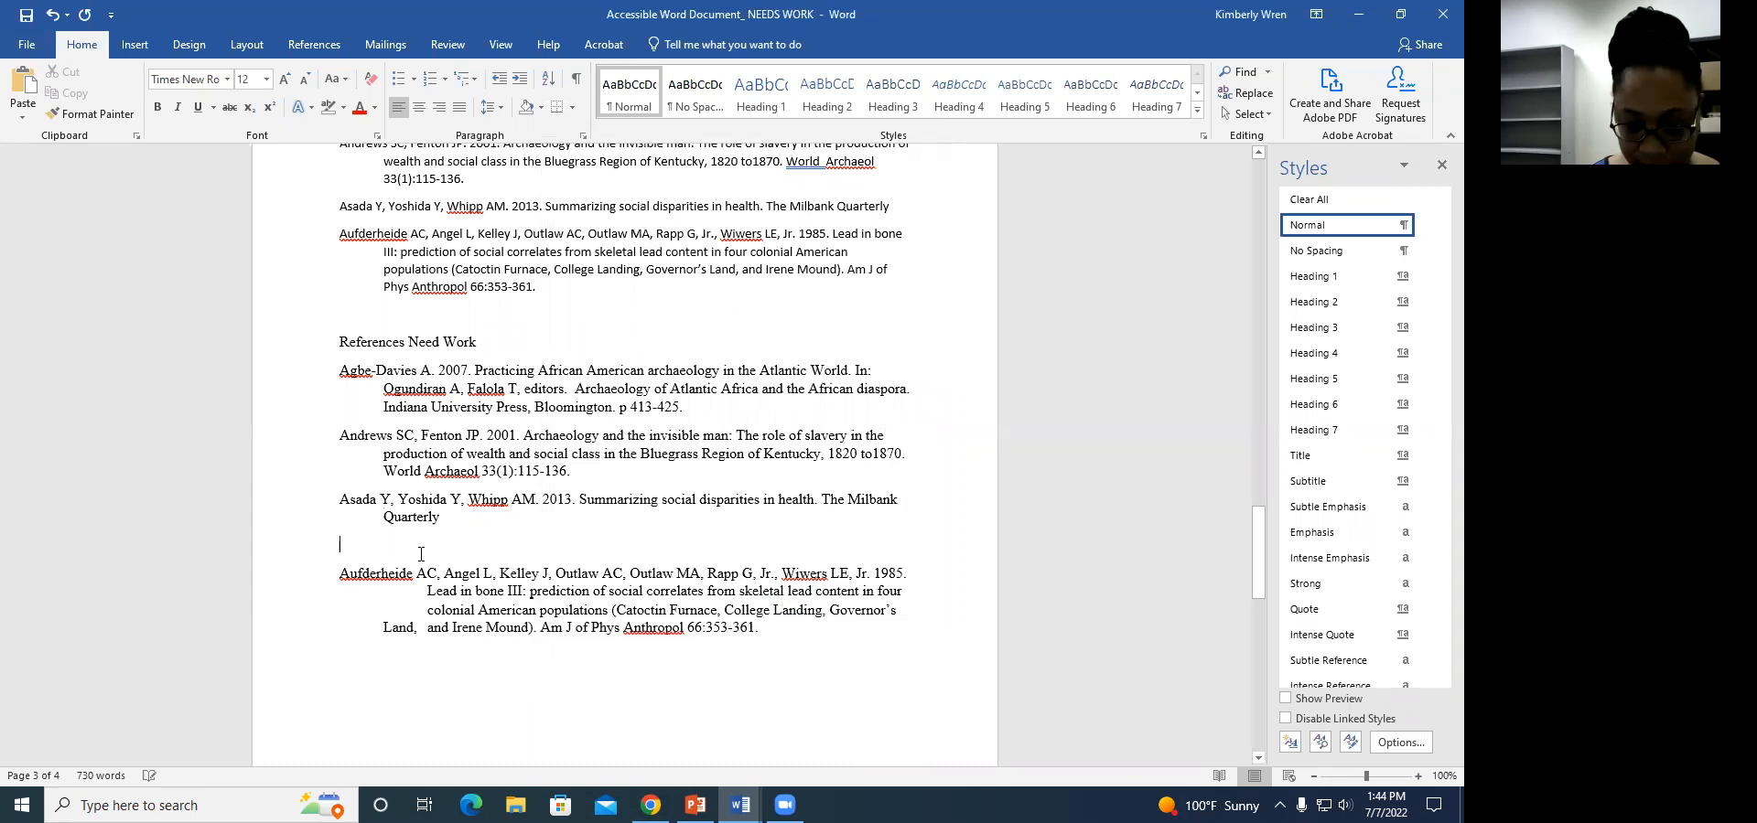
key(BackSpace)
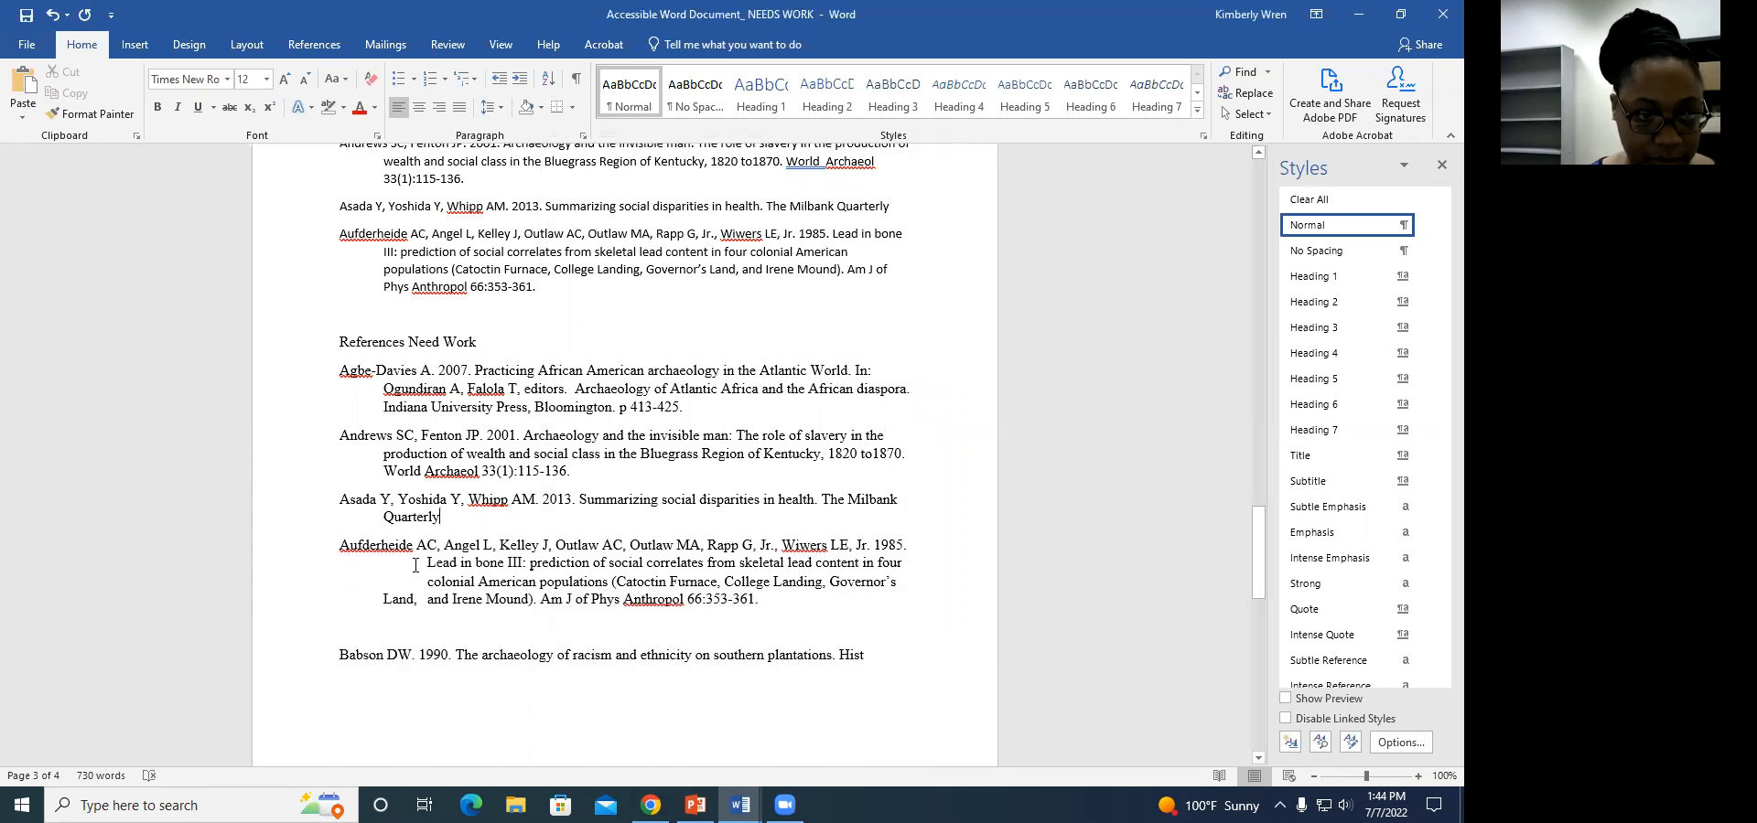
key(BackSpace)
click(419, 582)
key(BackSpace)
key(BackSpace)
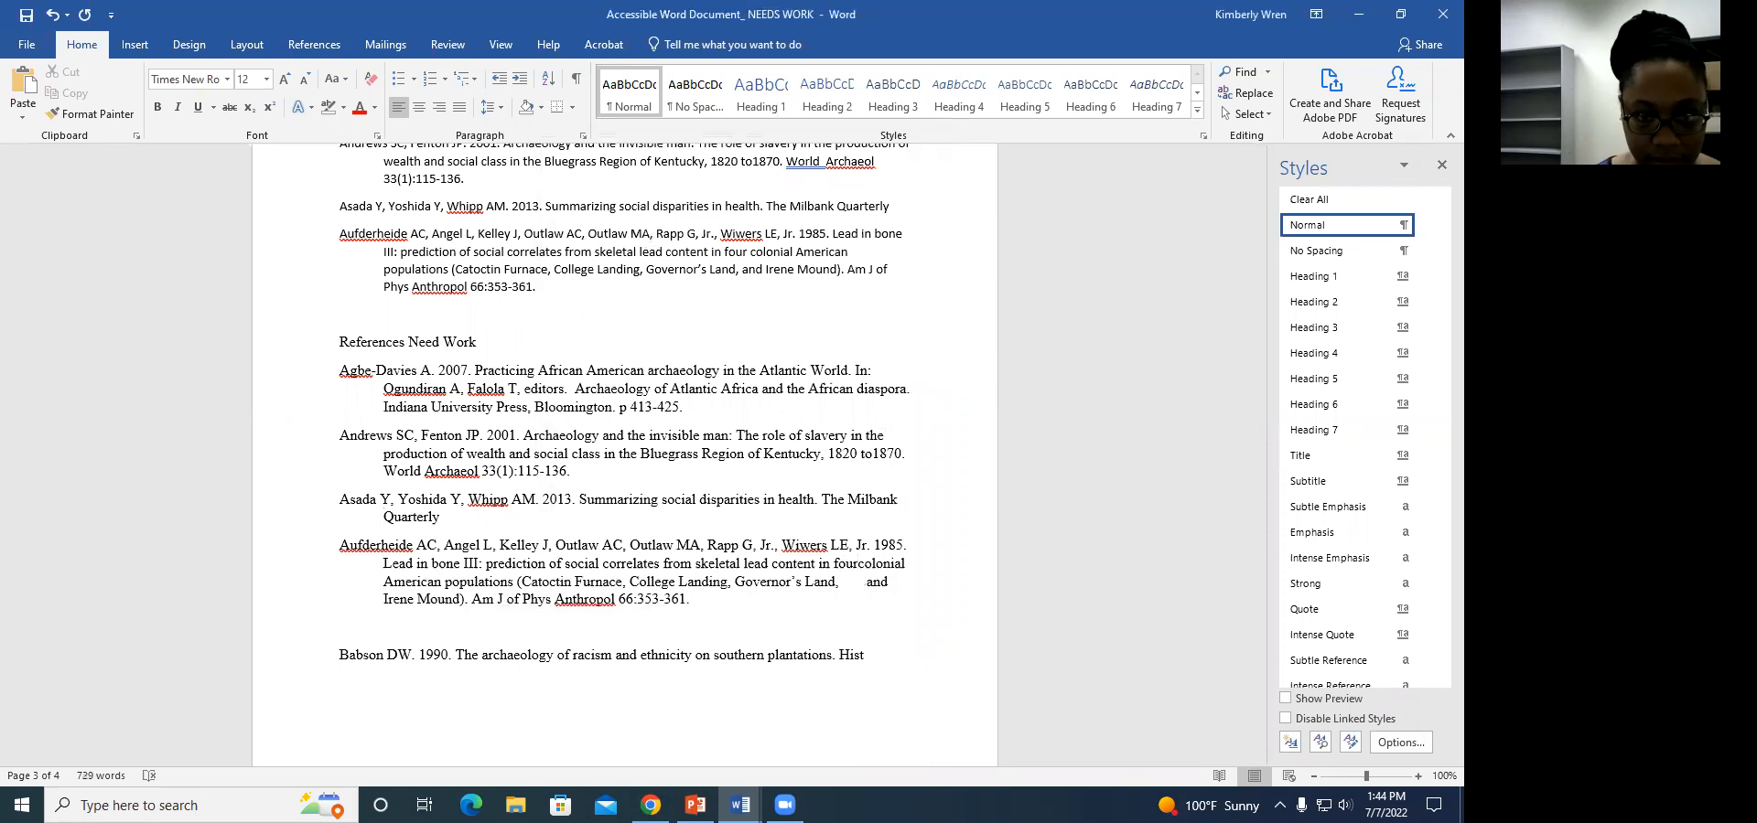
click(863, 582)
key(BackSpace)
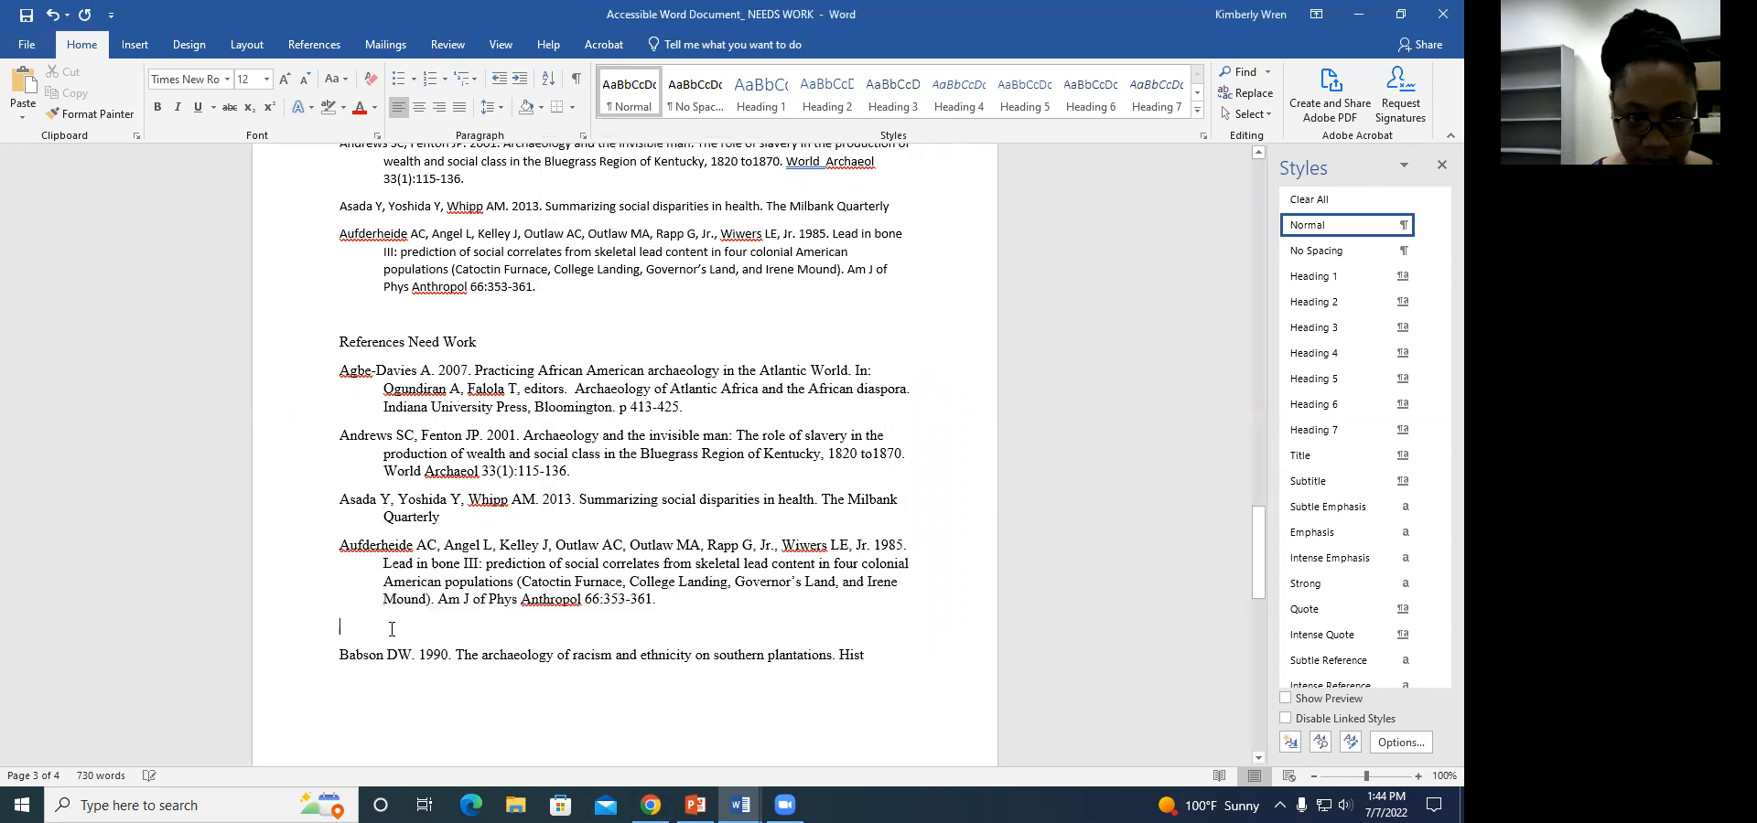
Delete the blank line after the fourth entry and join the fifth entry's two lines into one paragraph
key(BackSpace)
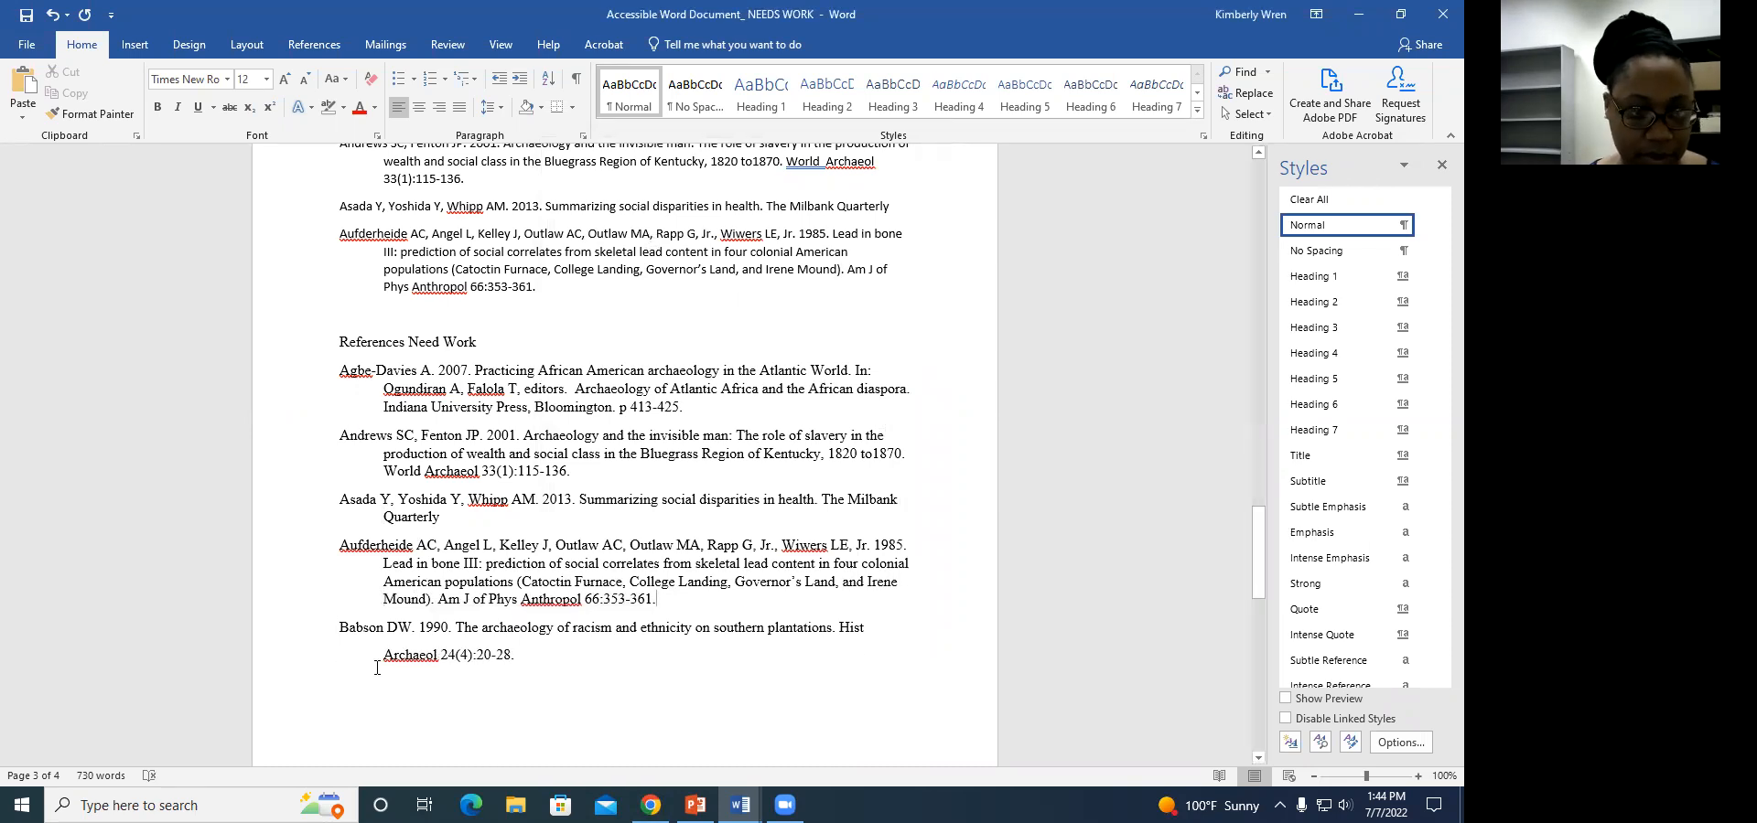
key(BackSpace)
key(BackSpace)
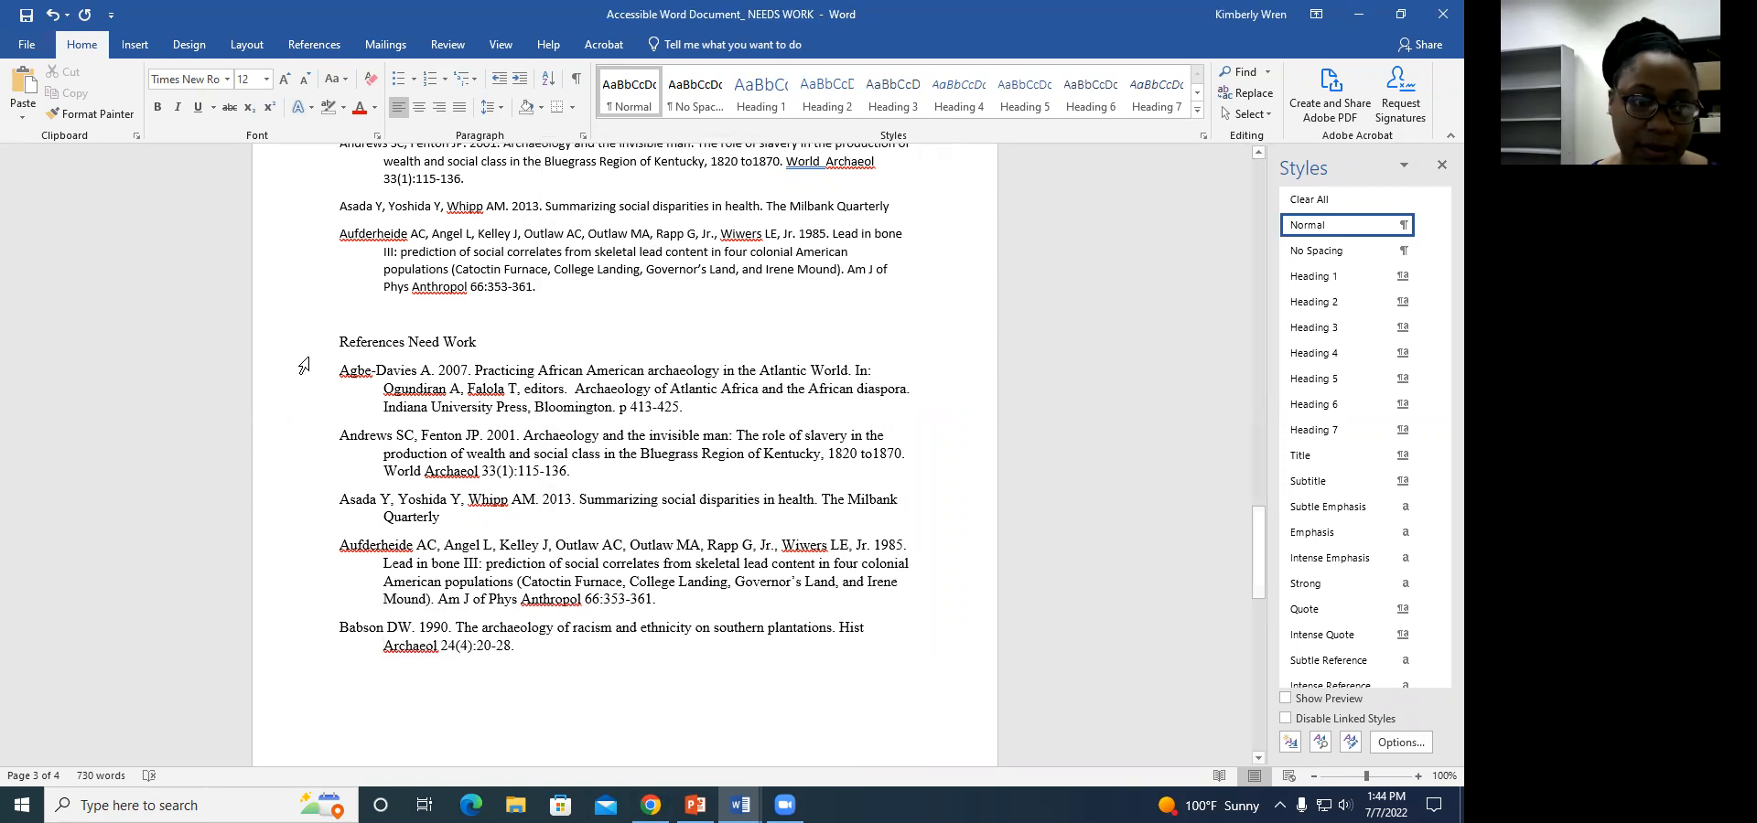
Center the References Need Work heading
click(351, 342)
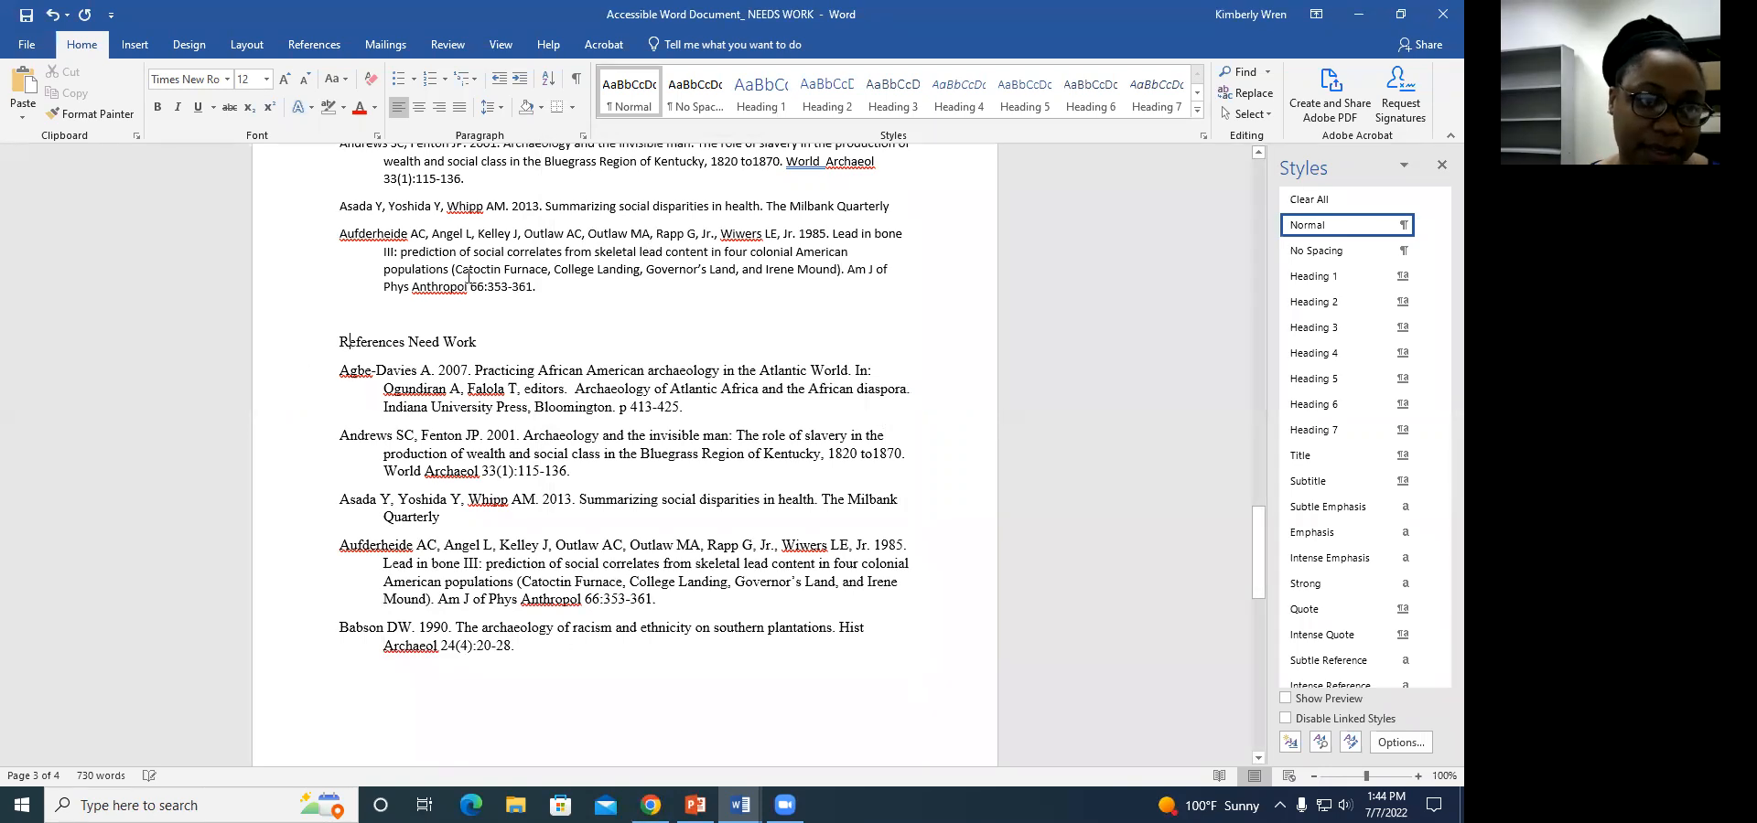
click(418, 107)
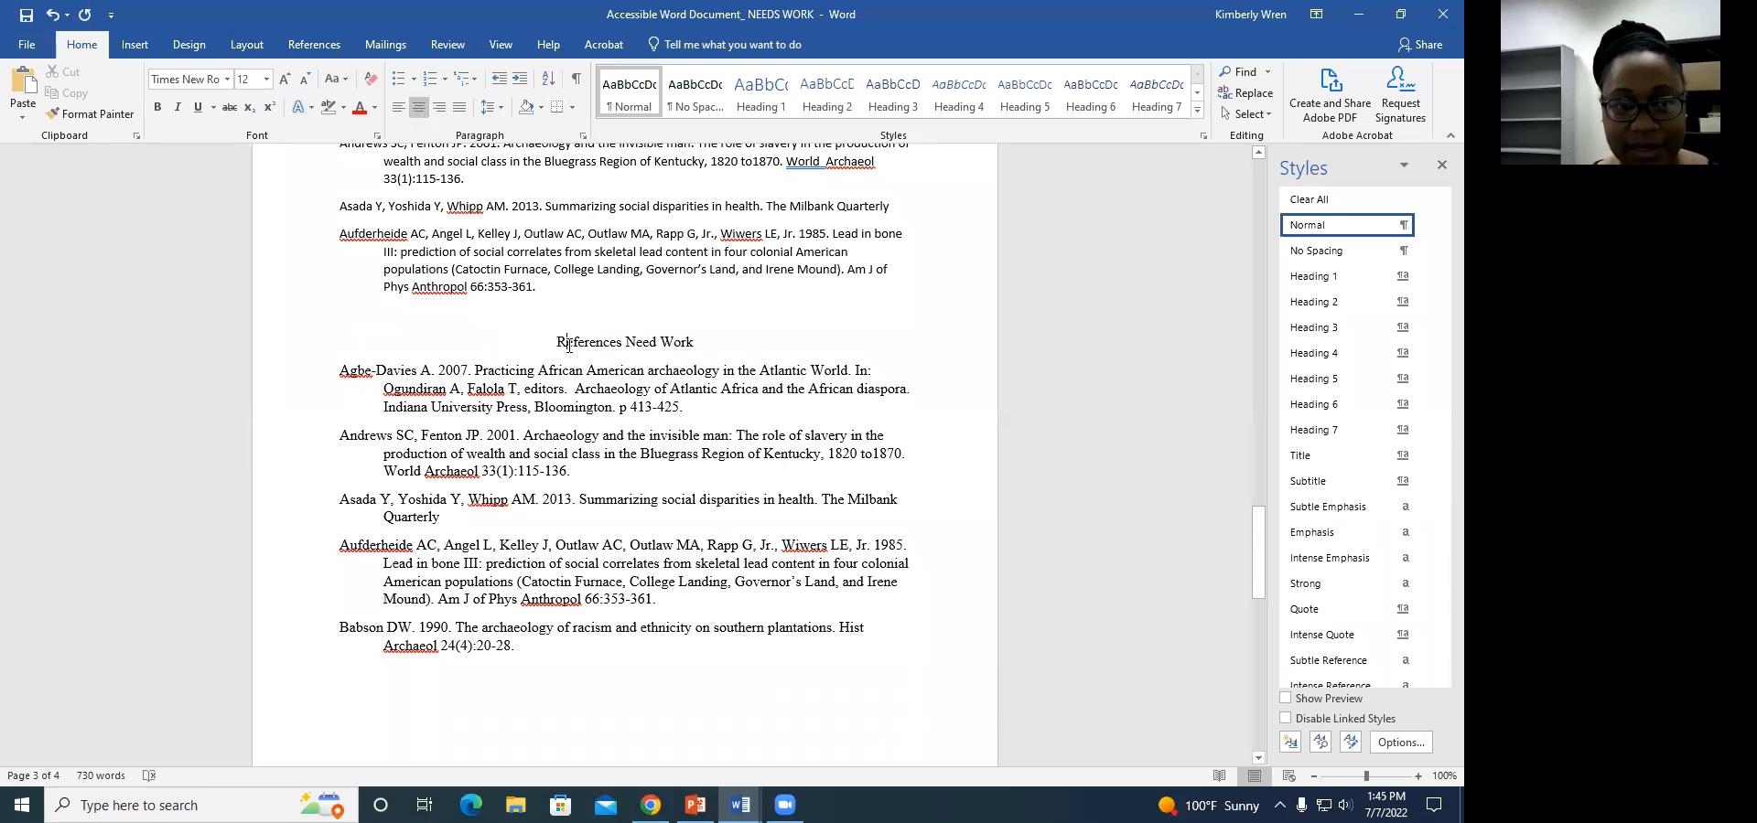
click(573, 407)
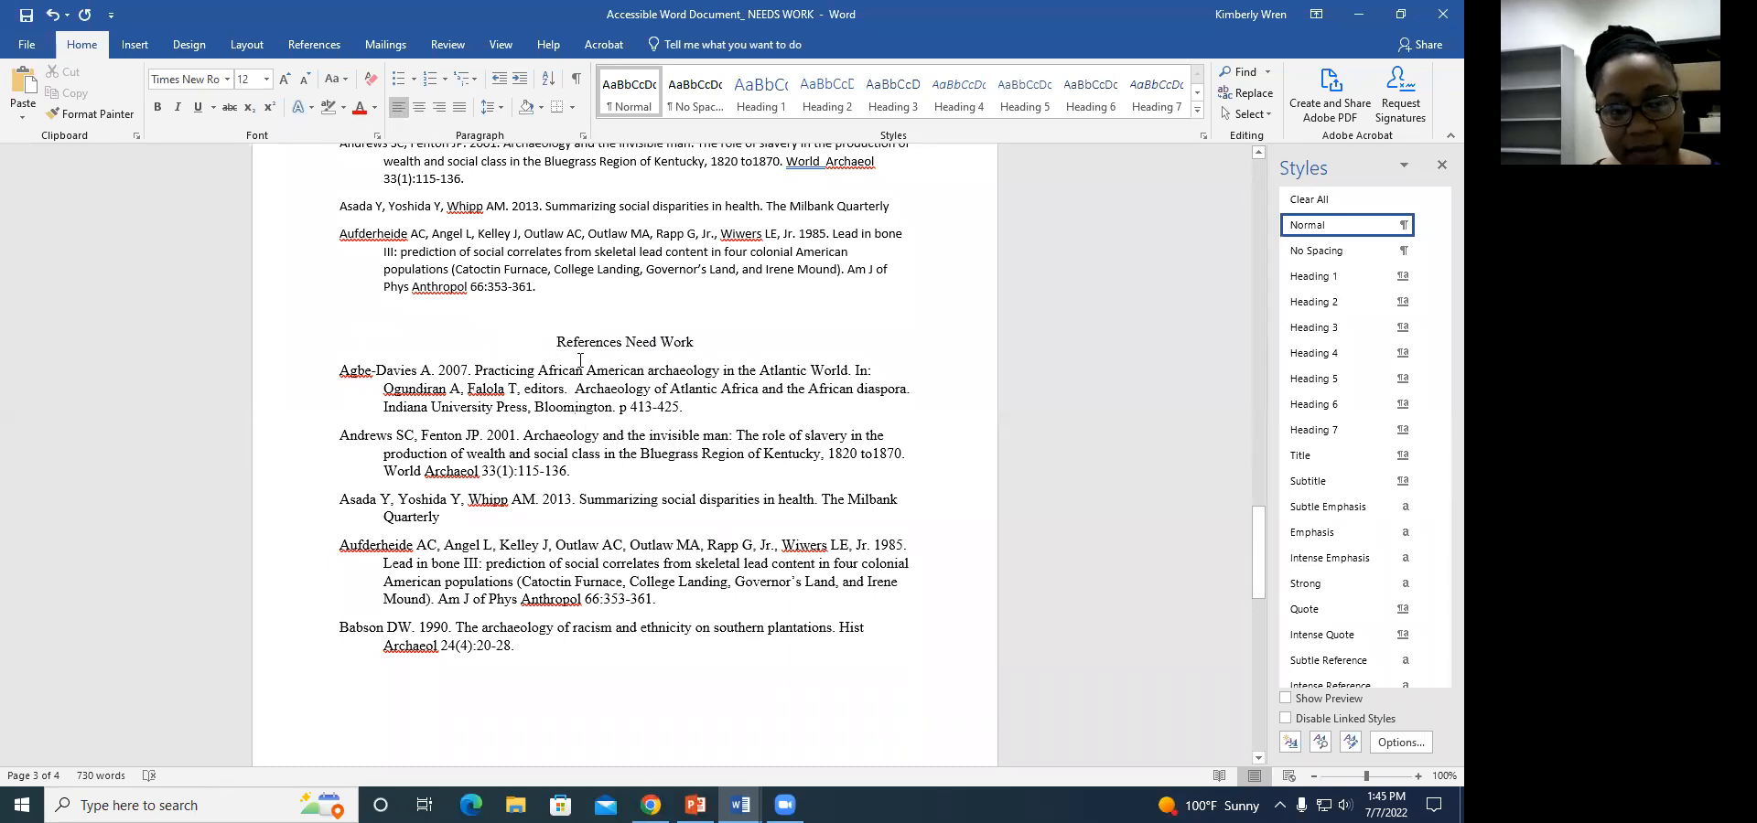
drag(560, 342, 521, 654)
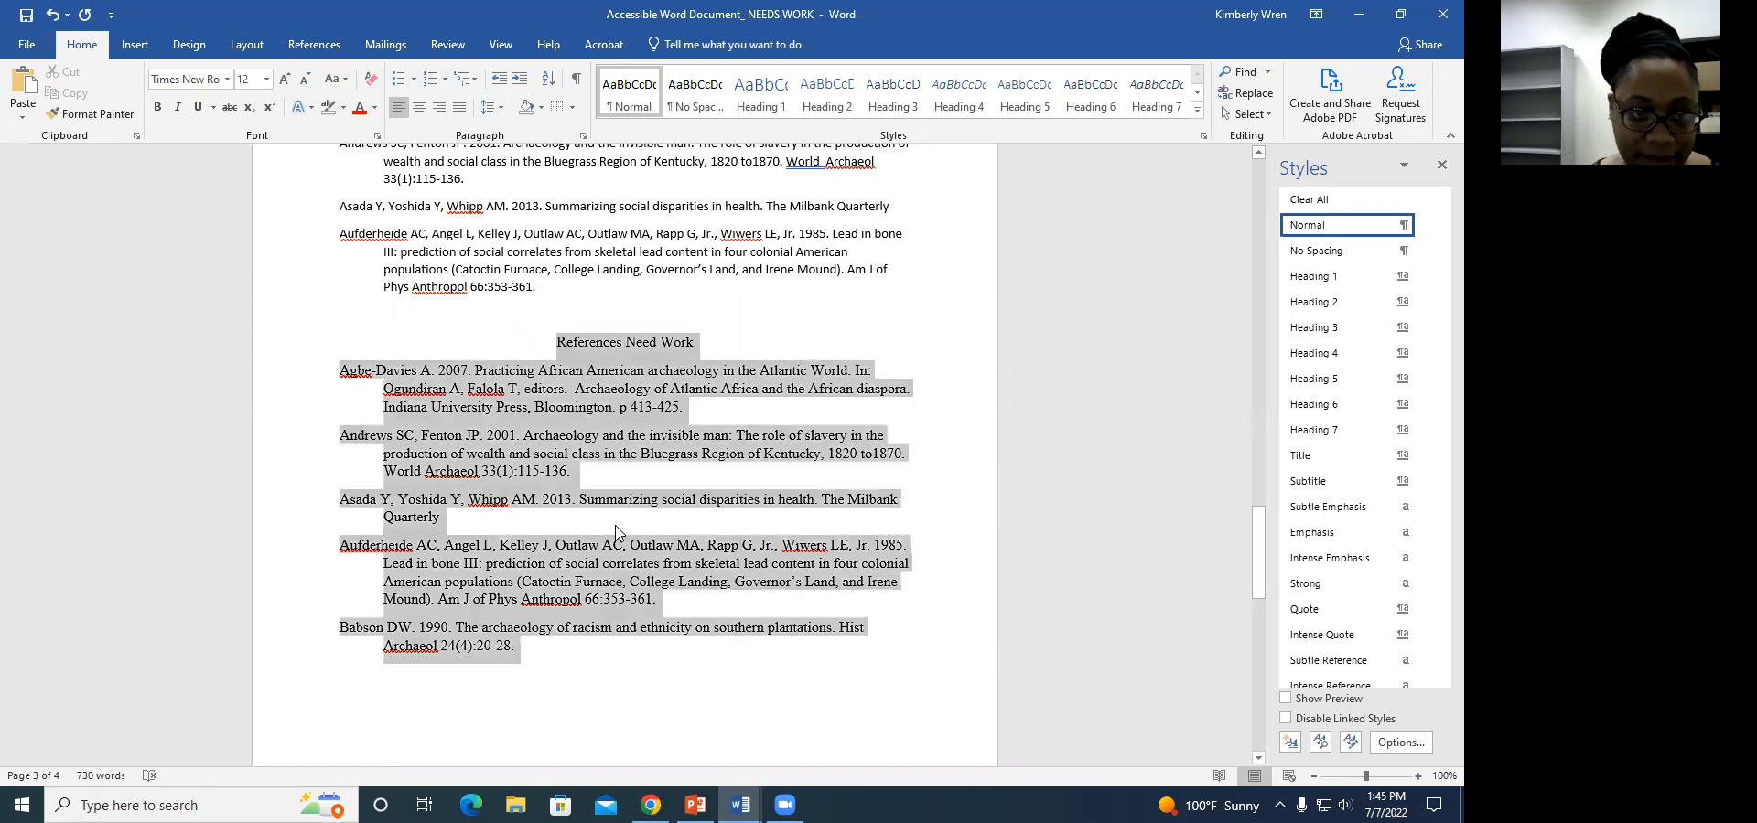
click(601, 433)
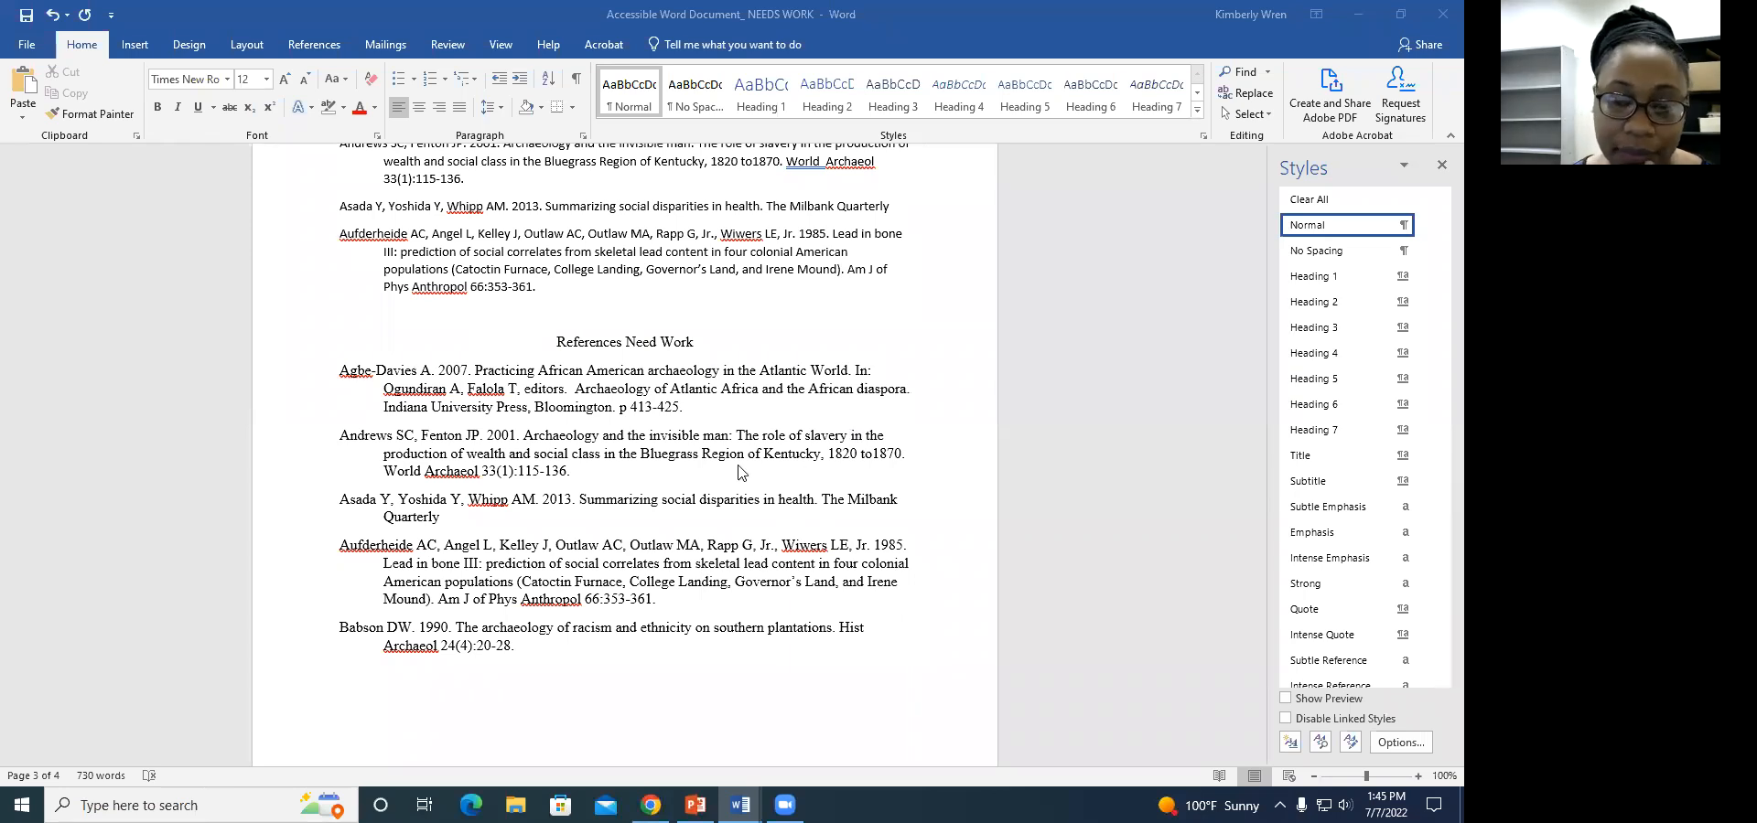
scroll(739, 472, up, 4)
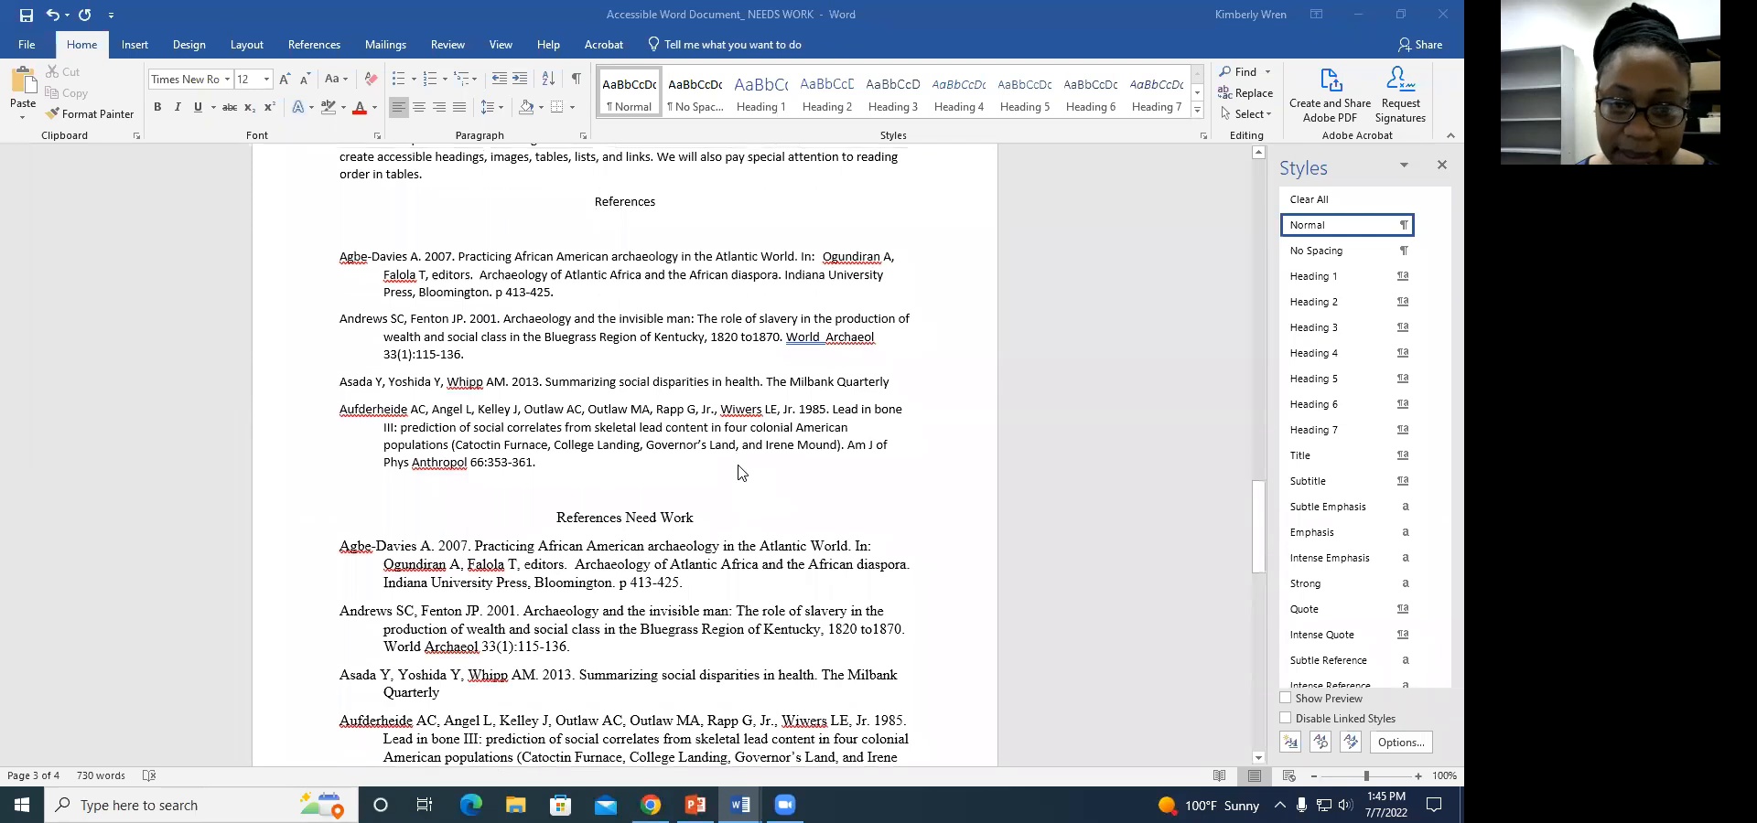
scroll(739, 472, down, 4)
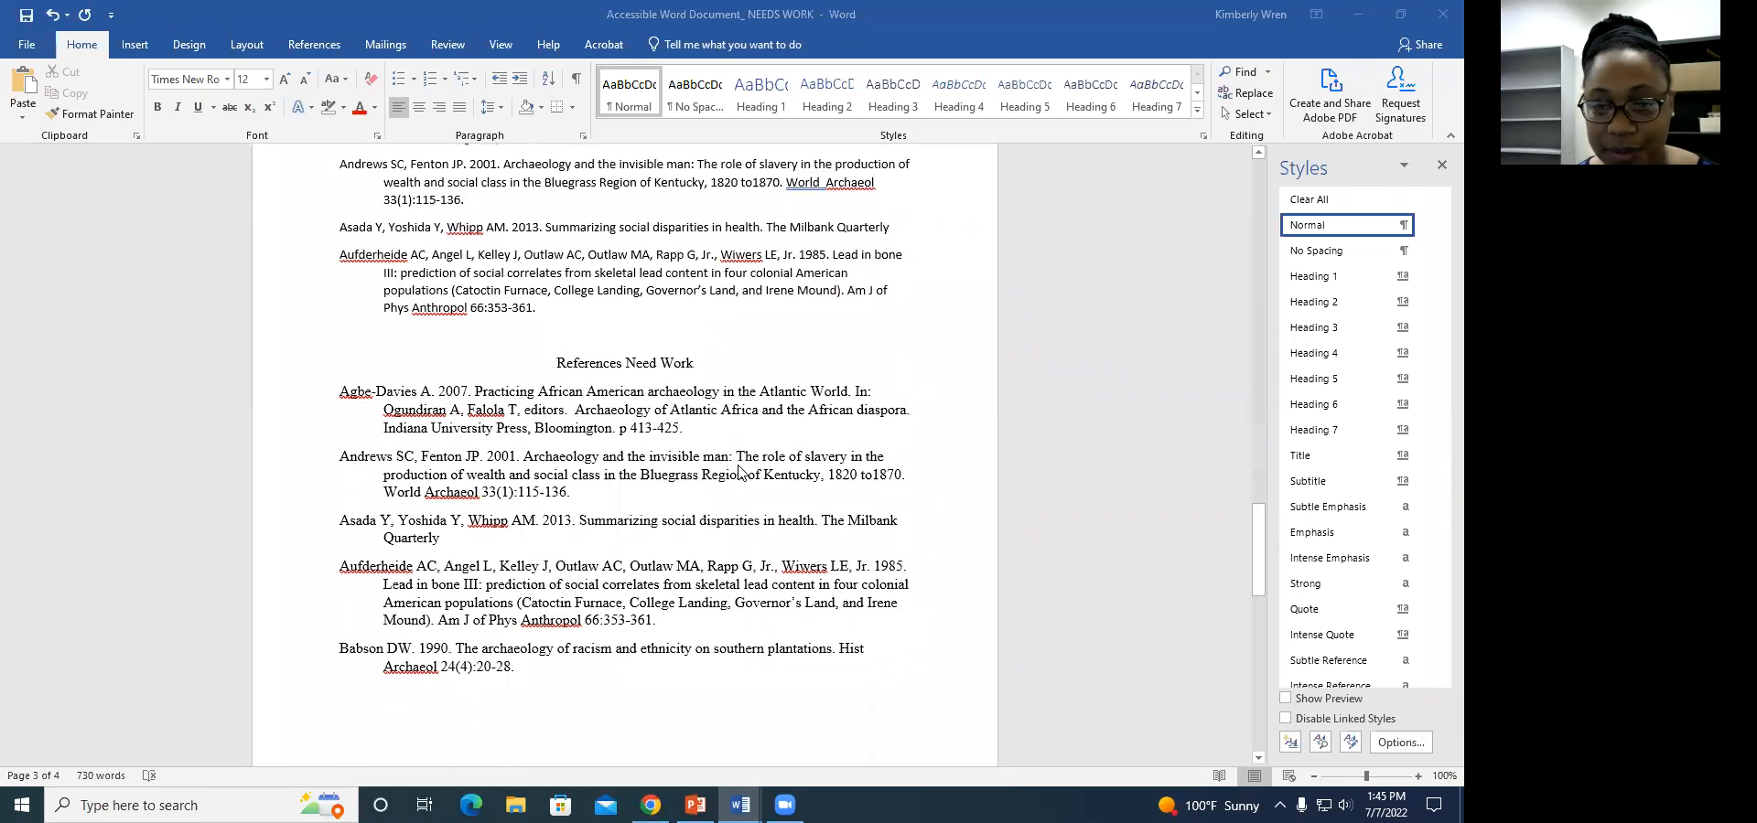
click(677, 343)
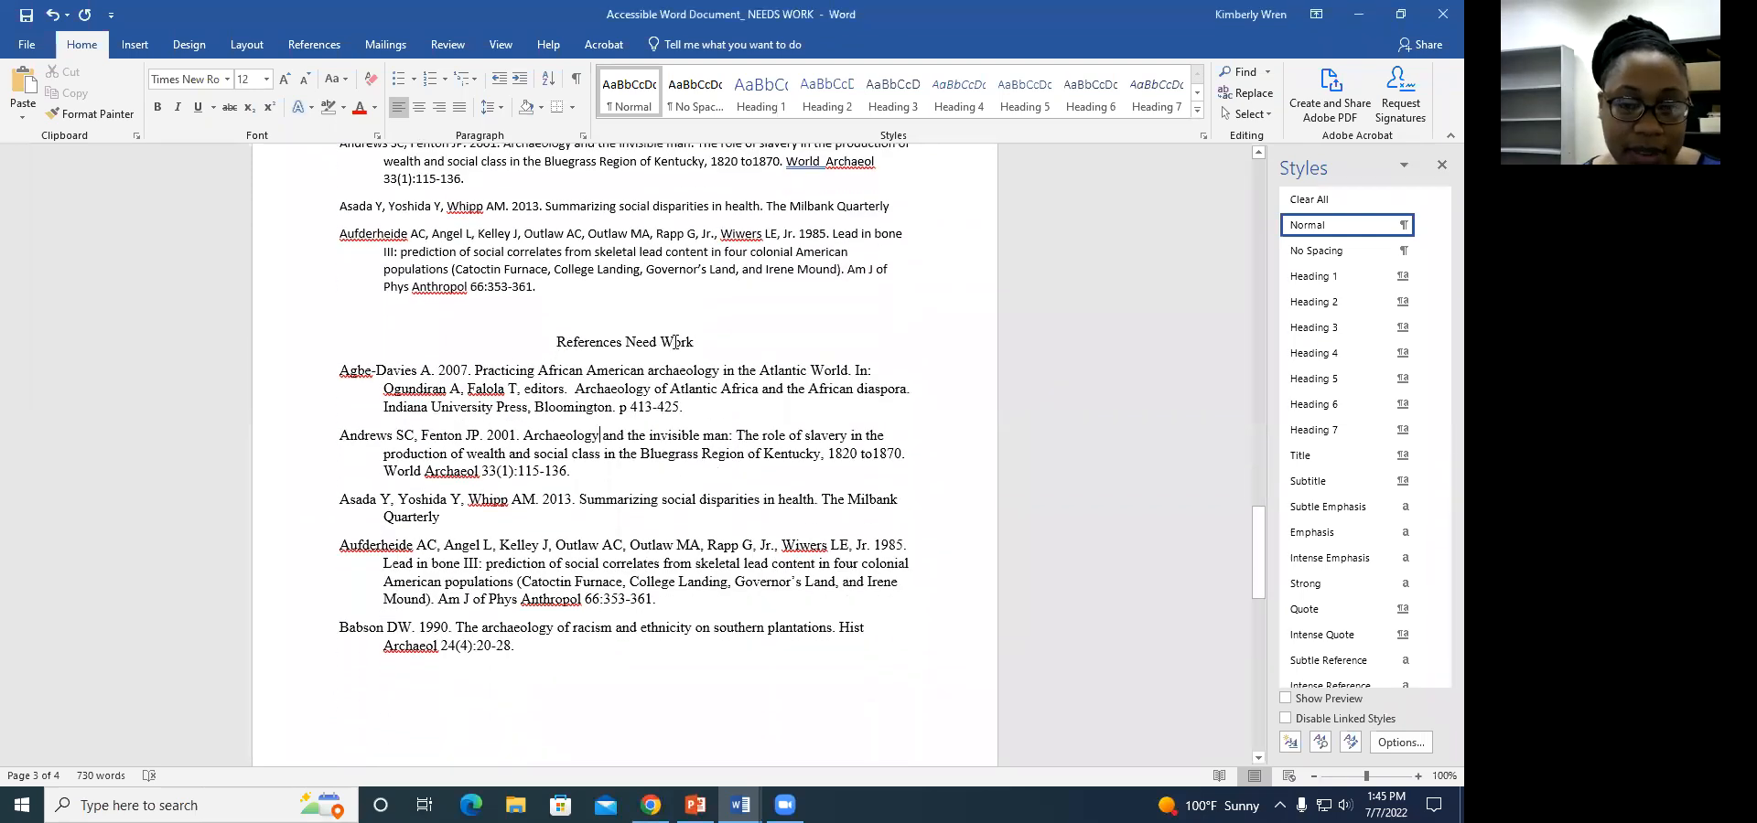
right_click(524, 395)
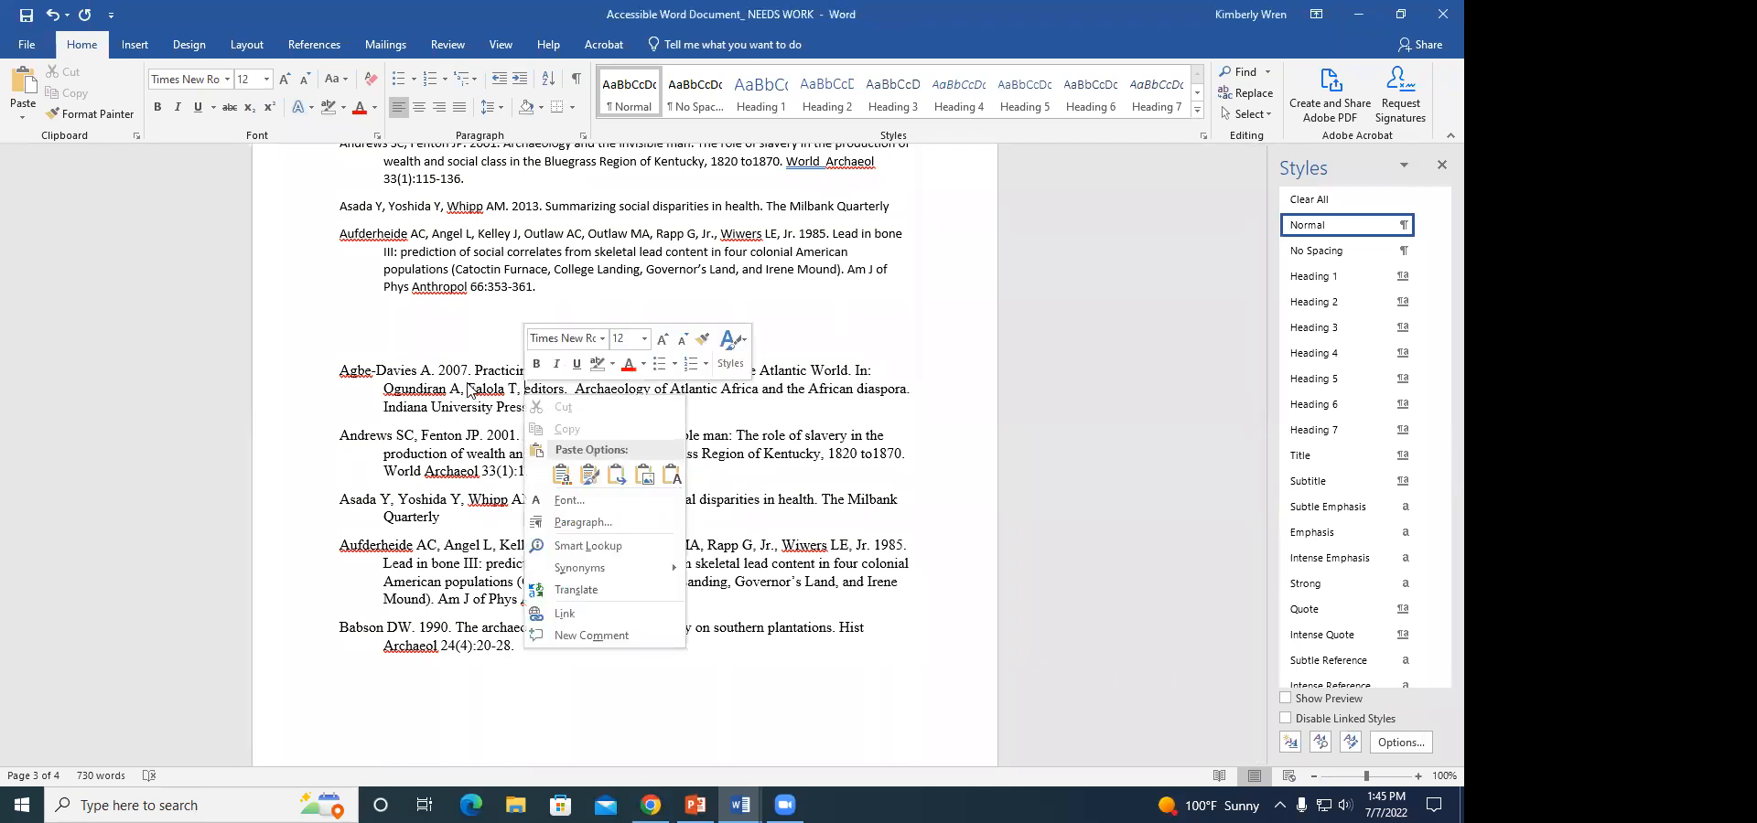
key(Escape)
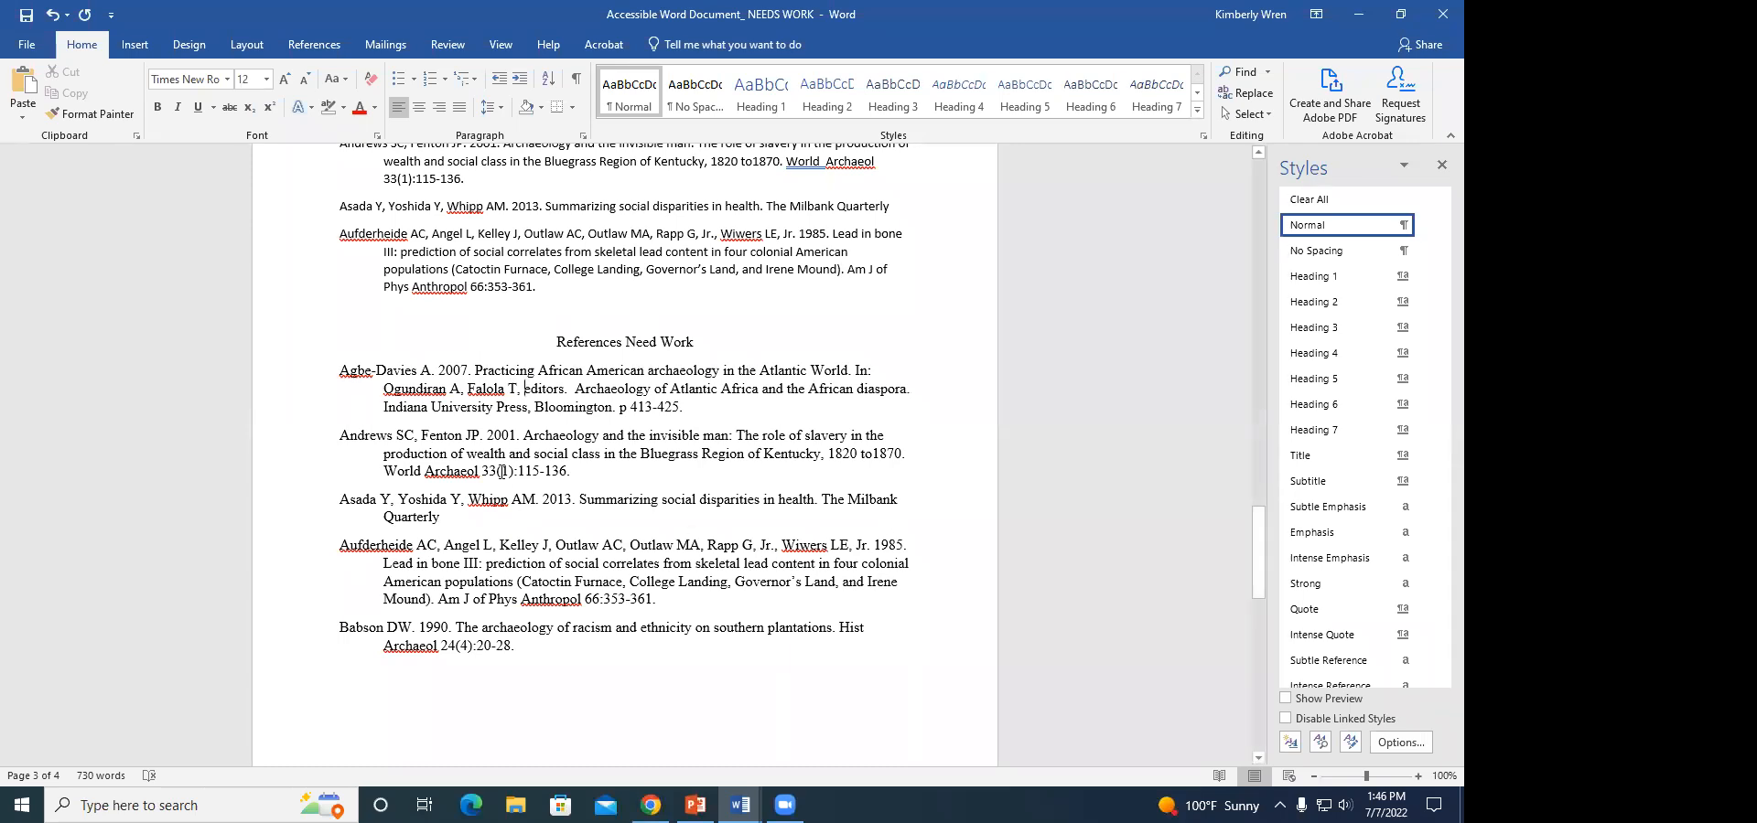
Set the spacing after the first entry under References Need Work to 72 pt and apply it
right_click(403, 404)
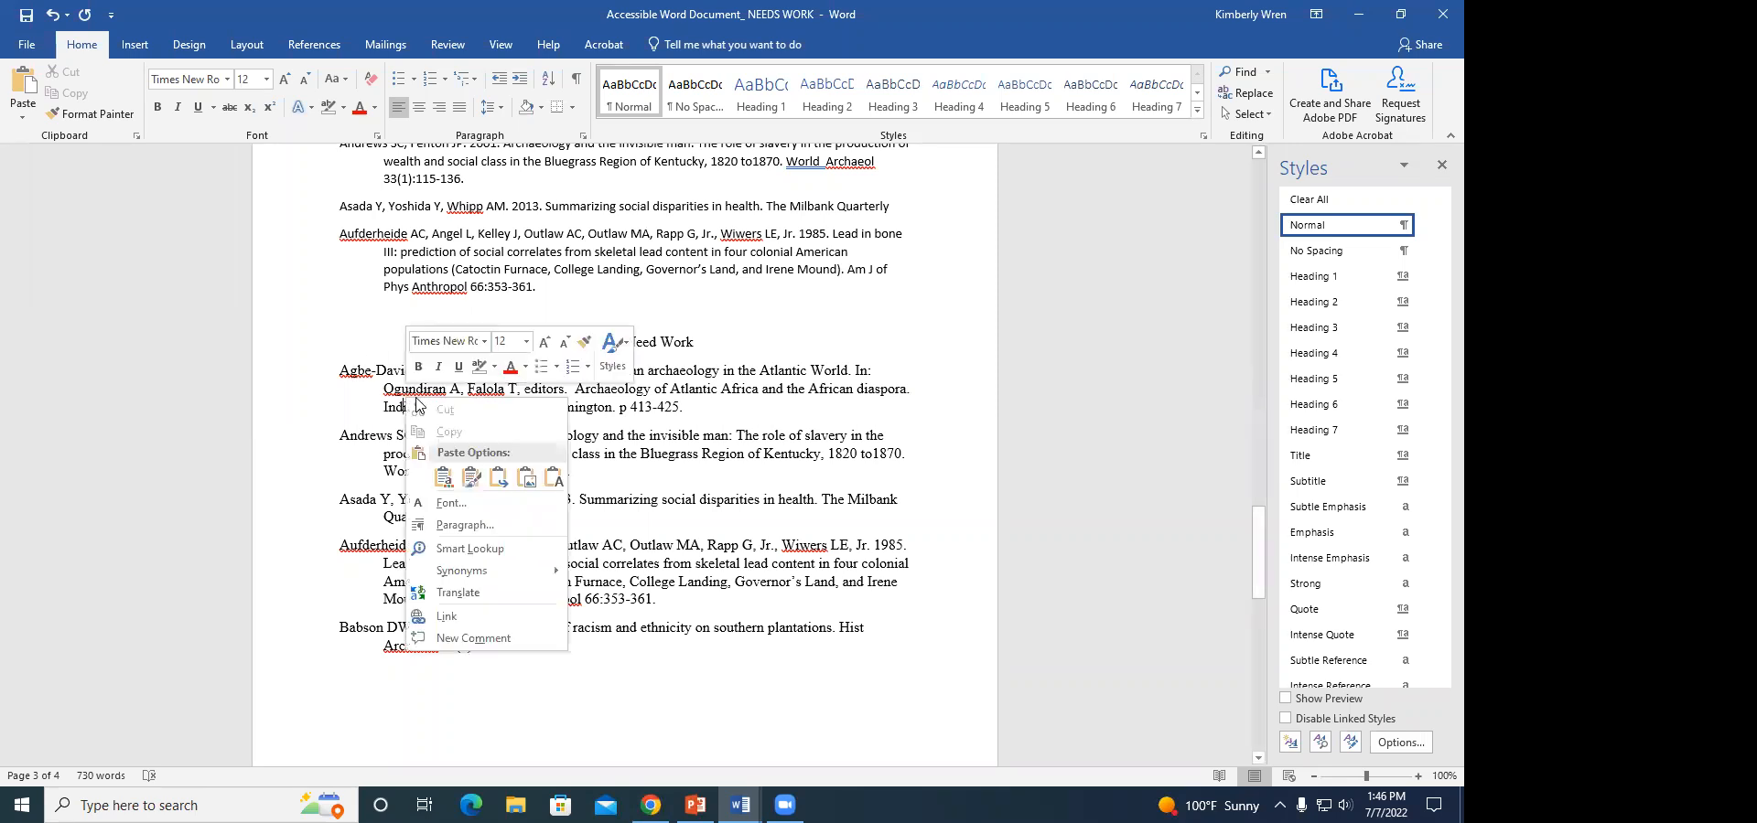
click(469, 529)
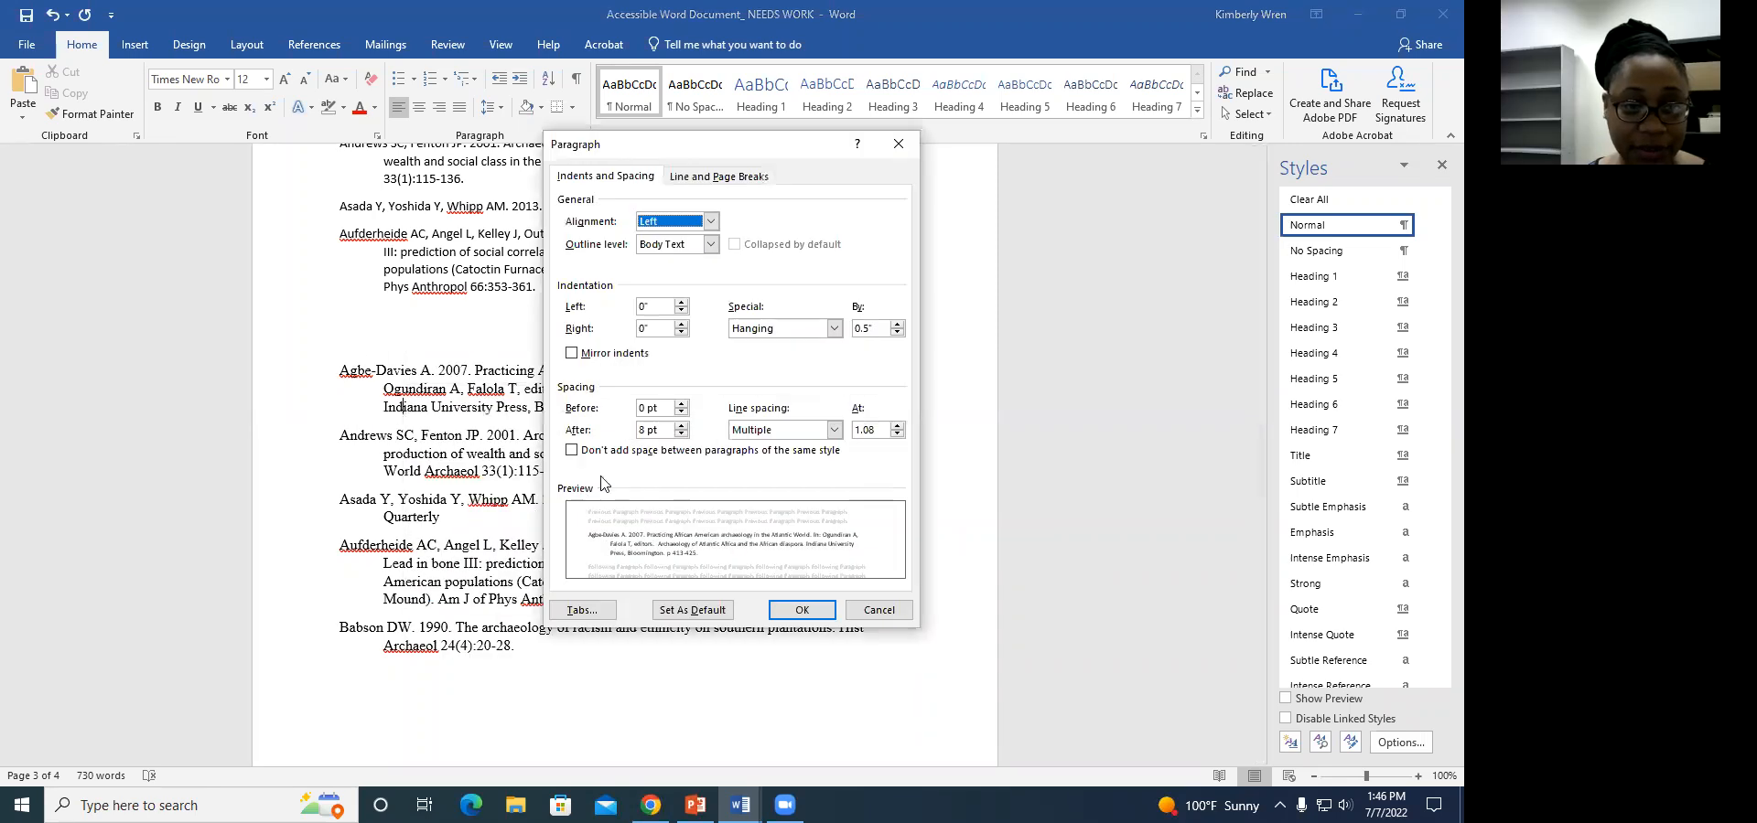
click(680, 426)
click(680, 426)
click(680, 425)
click(680, 425)
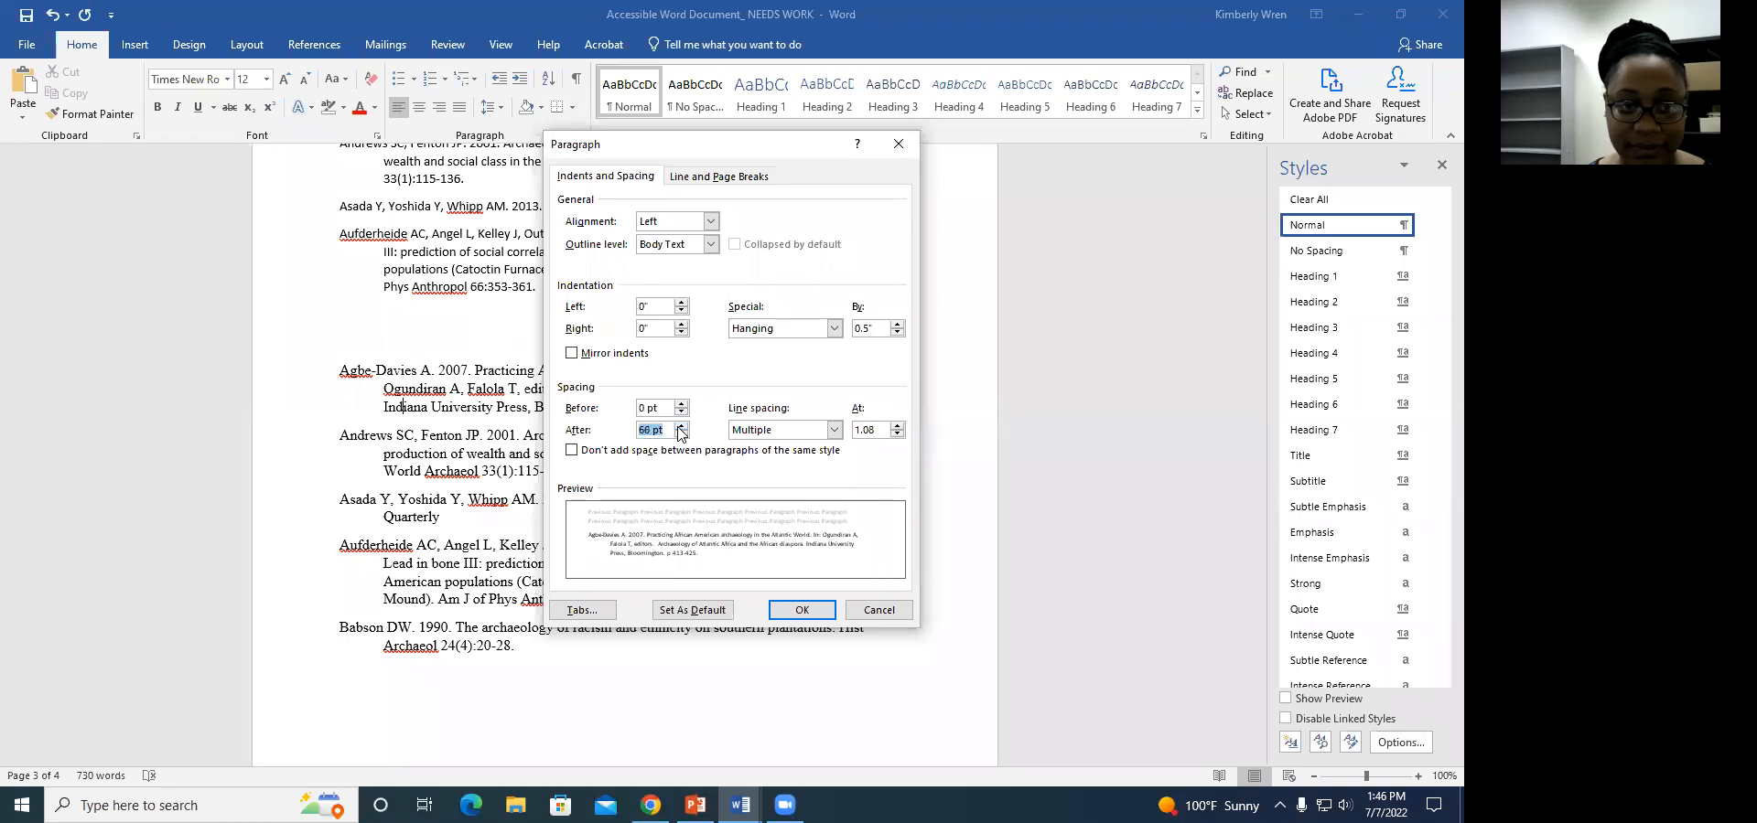
click(680, 434)
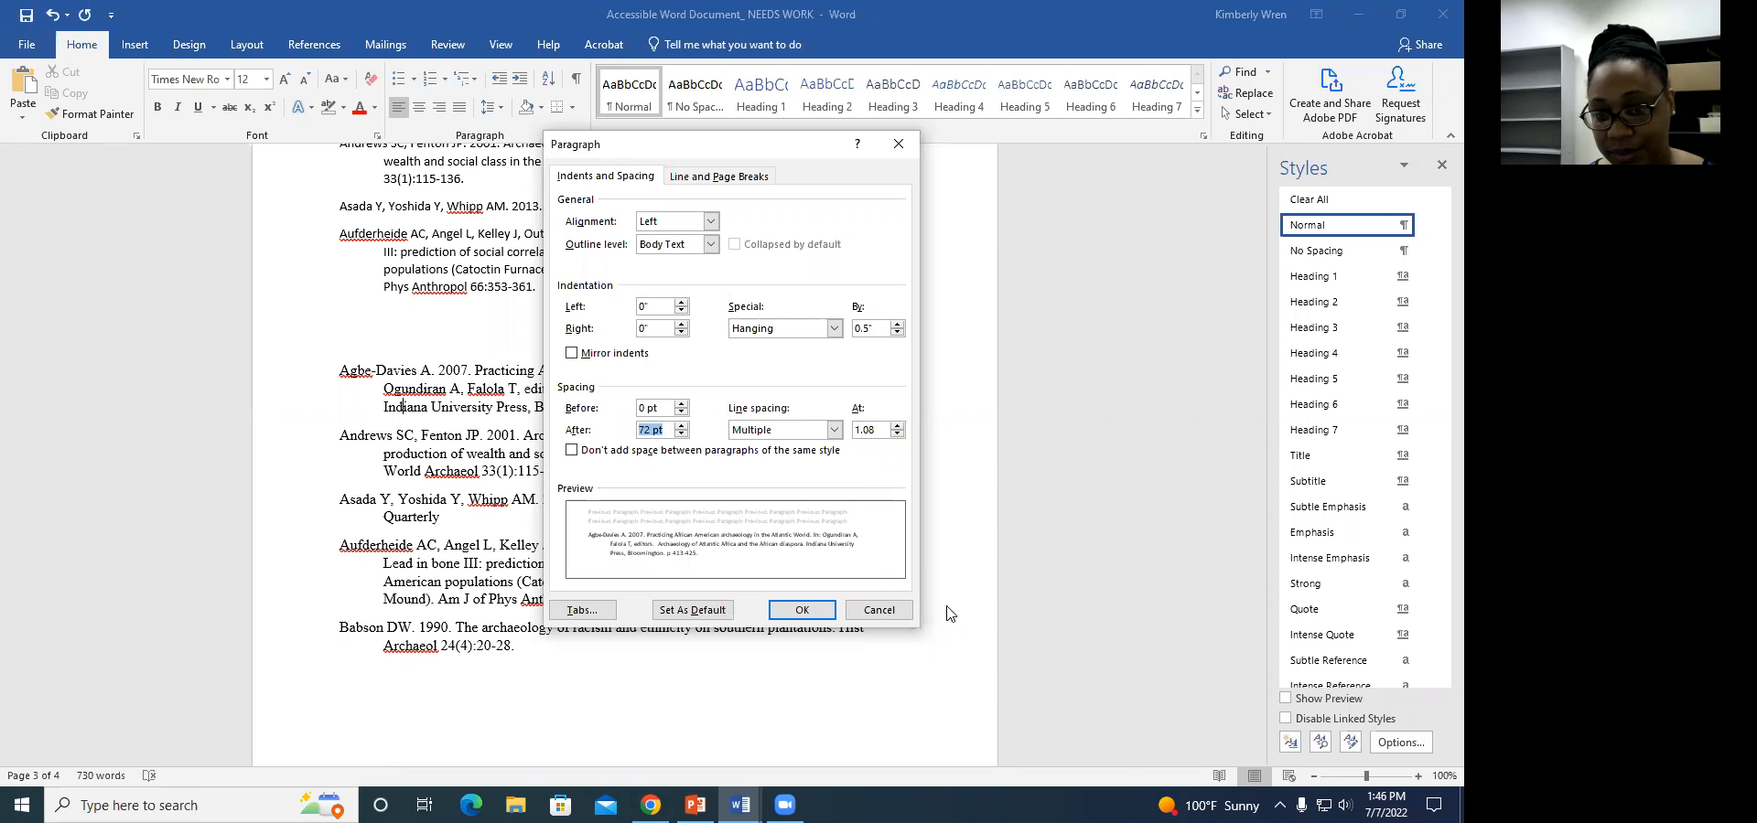
click(799, 610)
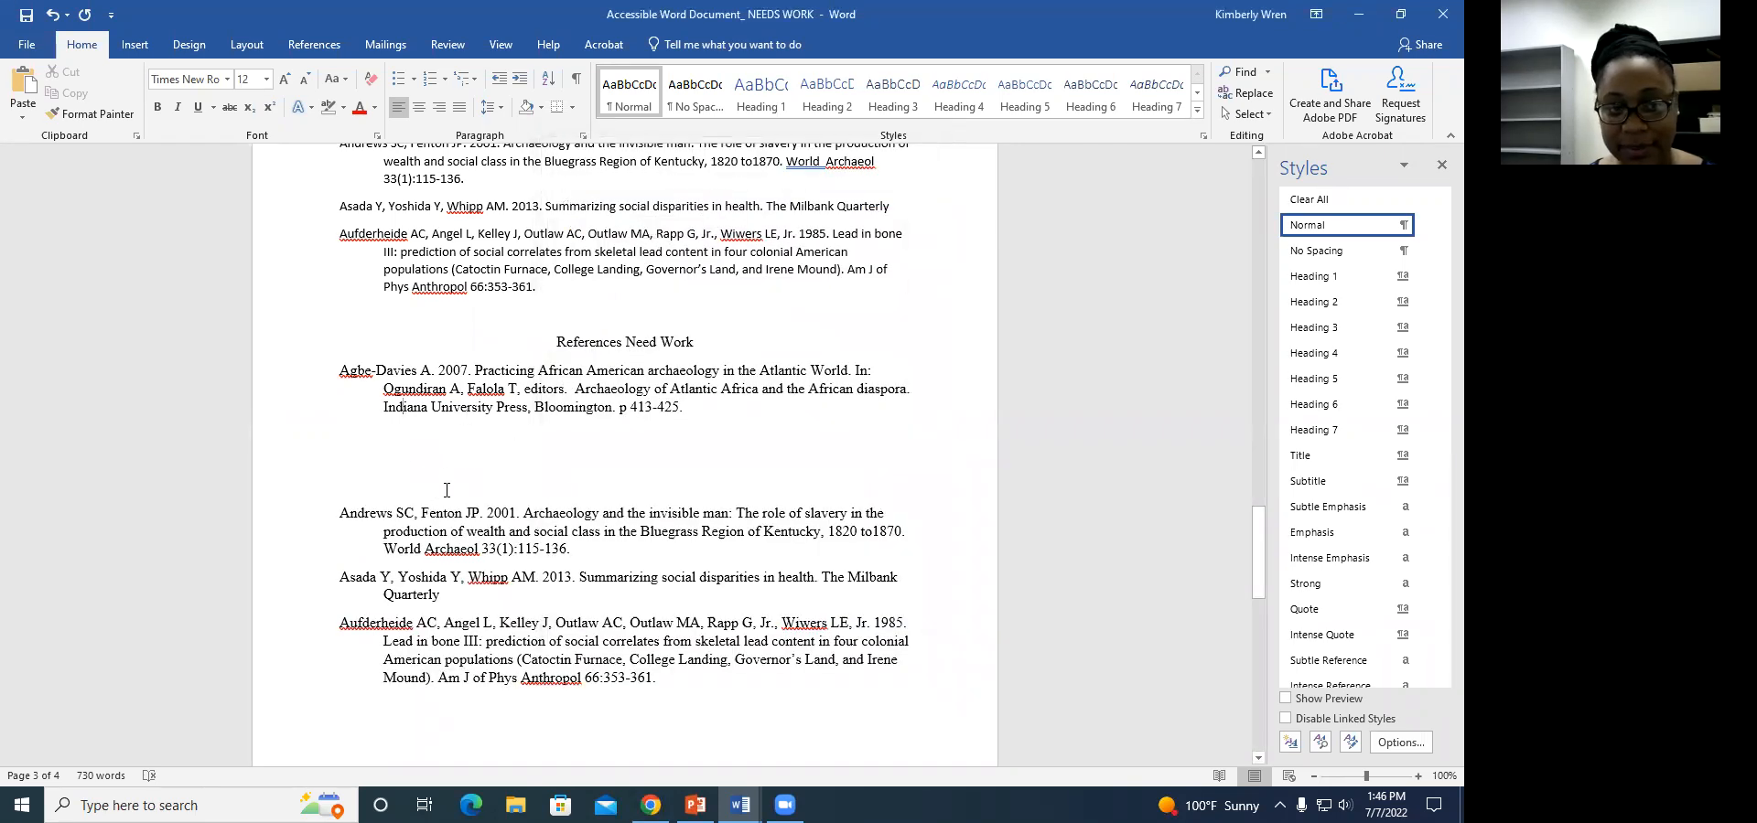
Try a line spacing multiple of 0.5 on the first References Need Work entry, and apply 1.08 again
right_click(494, 389)
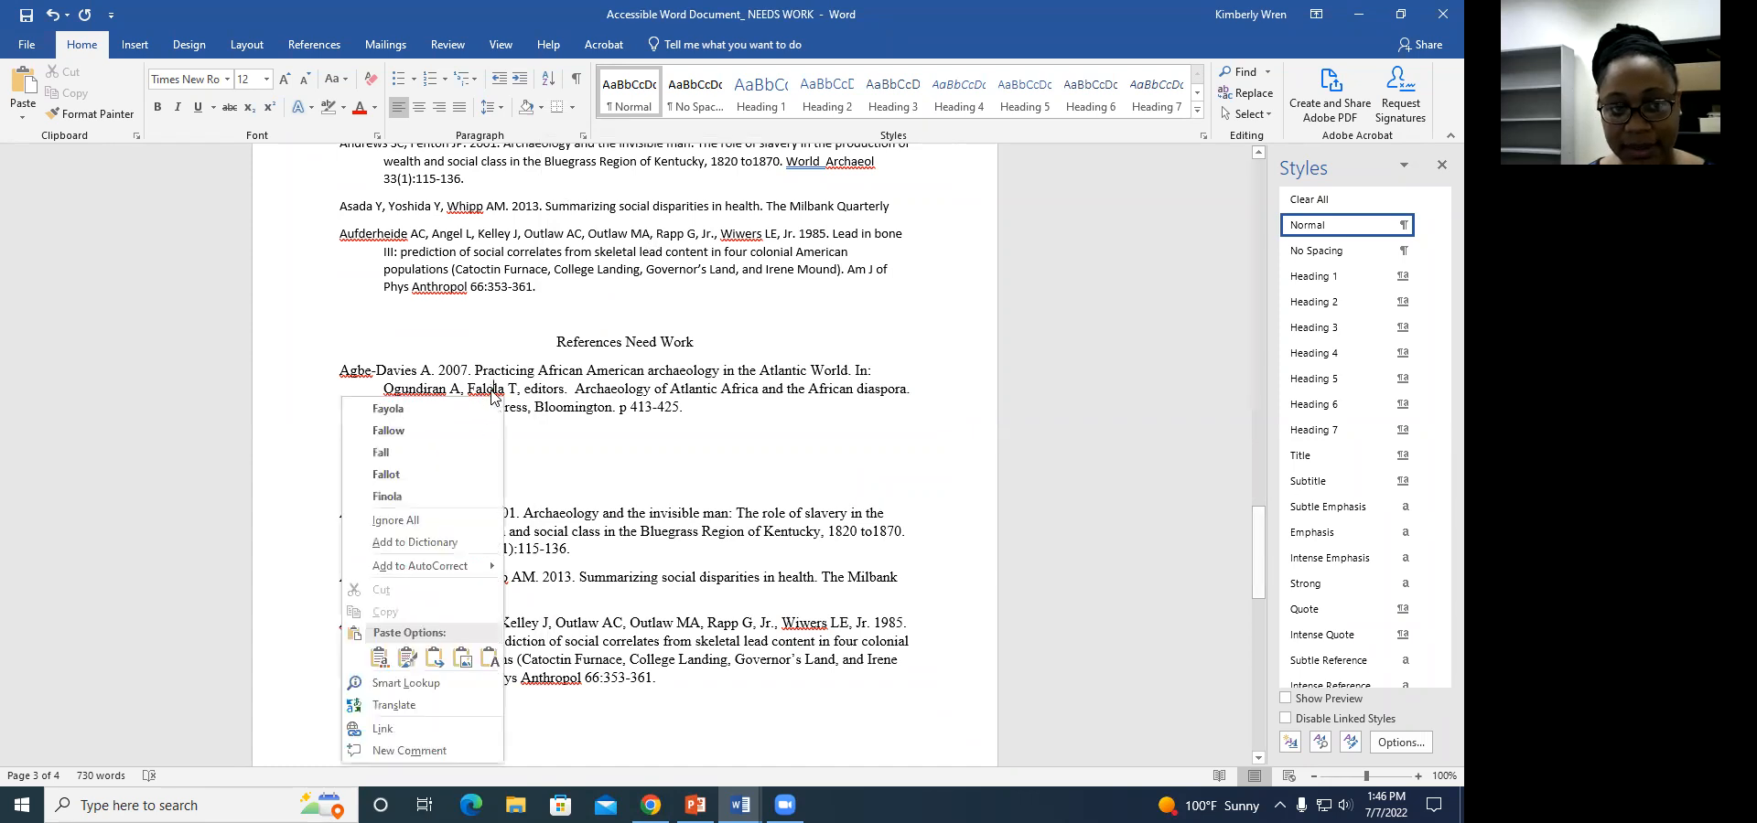
click(572, 407)
right_click(573, 403)
click(621, 526)
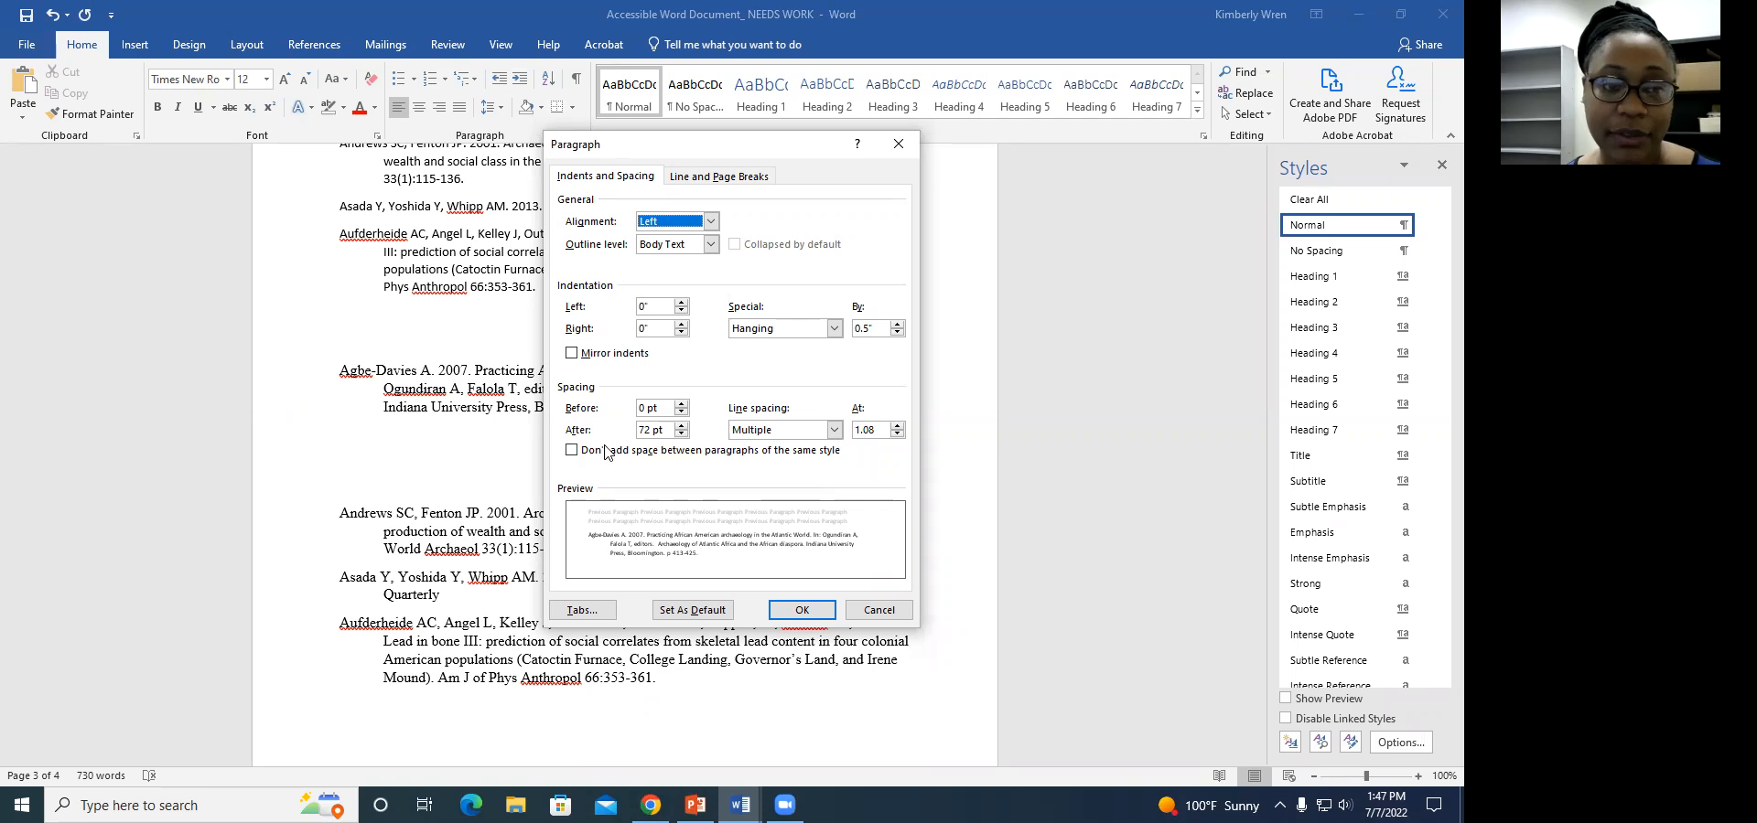
click(898, 435)
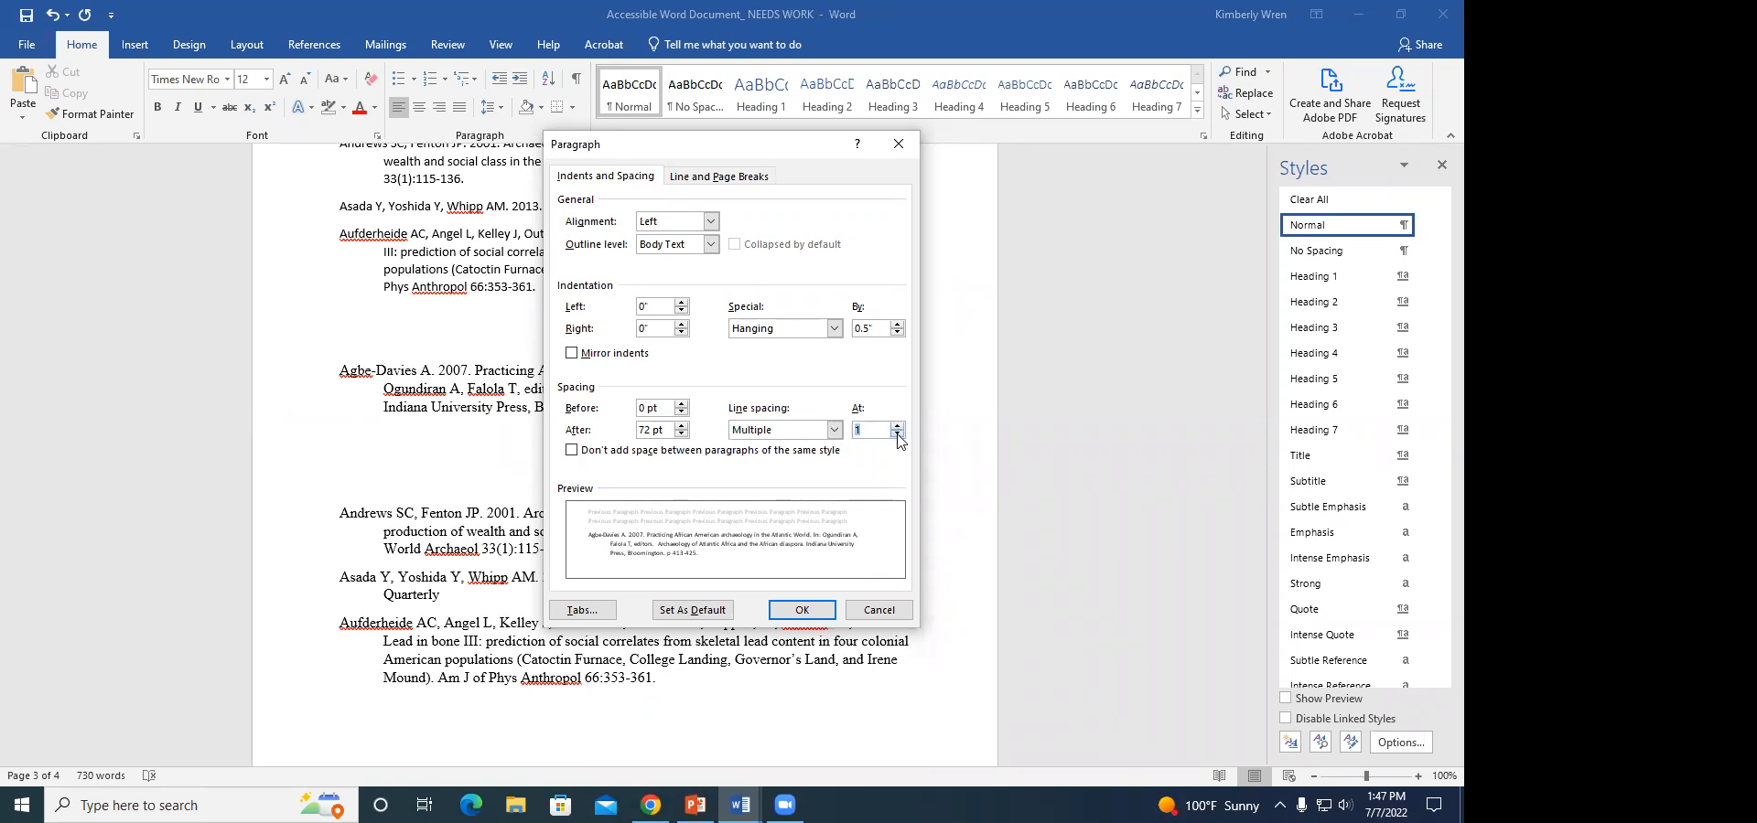
click(898, 435)
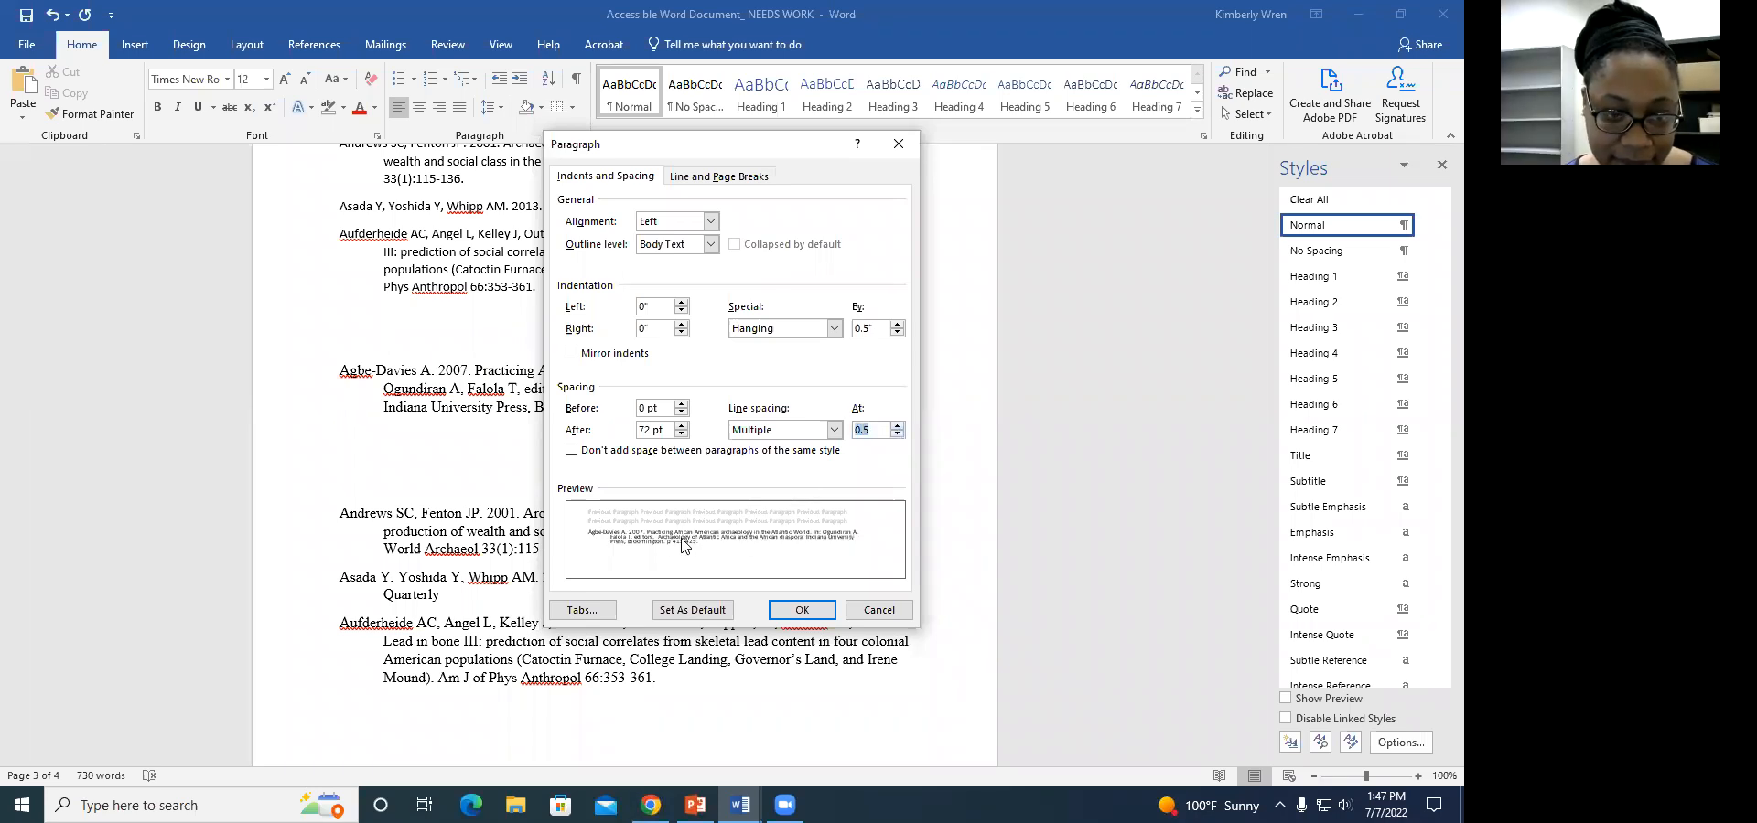
click(897, 424)
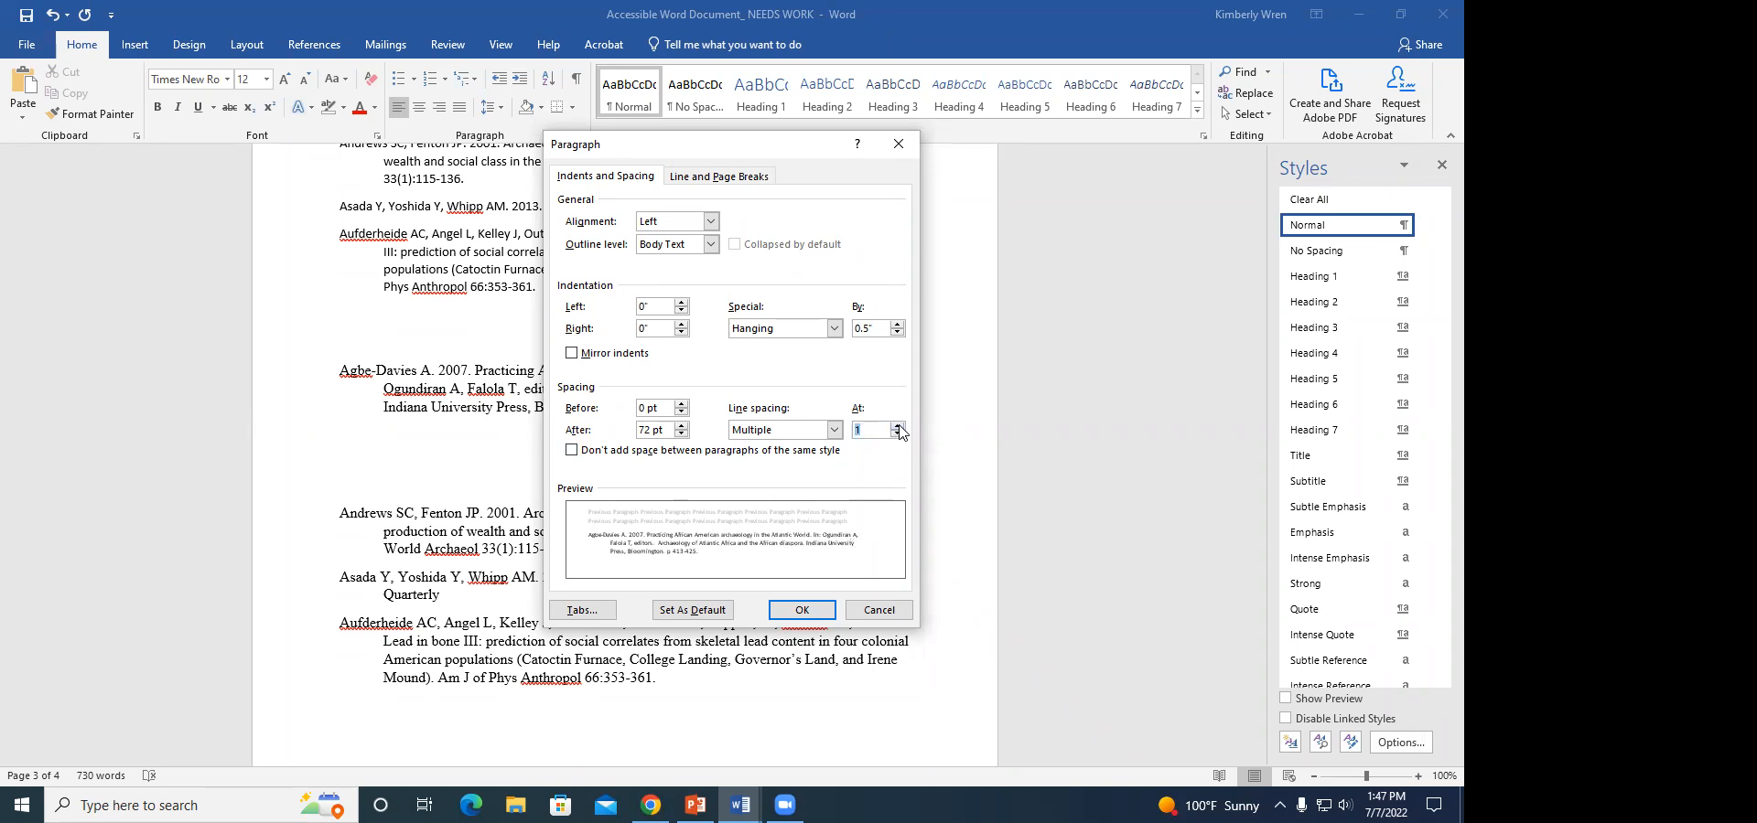
click(869, 431)
text(.08)
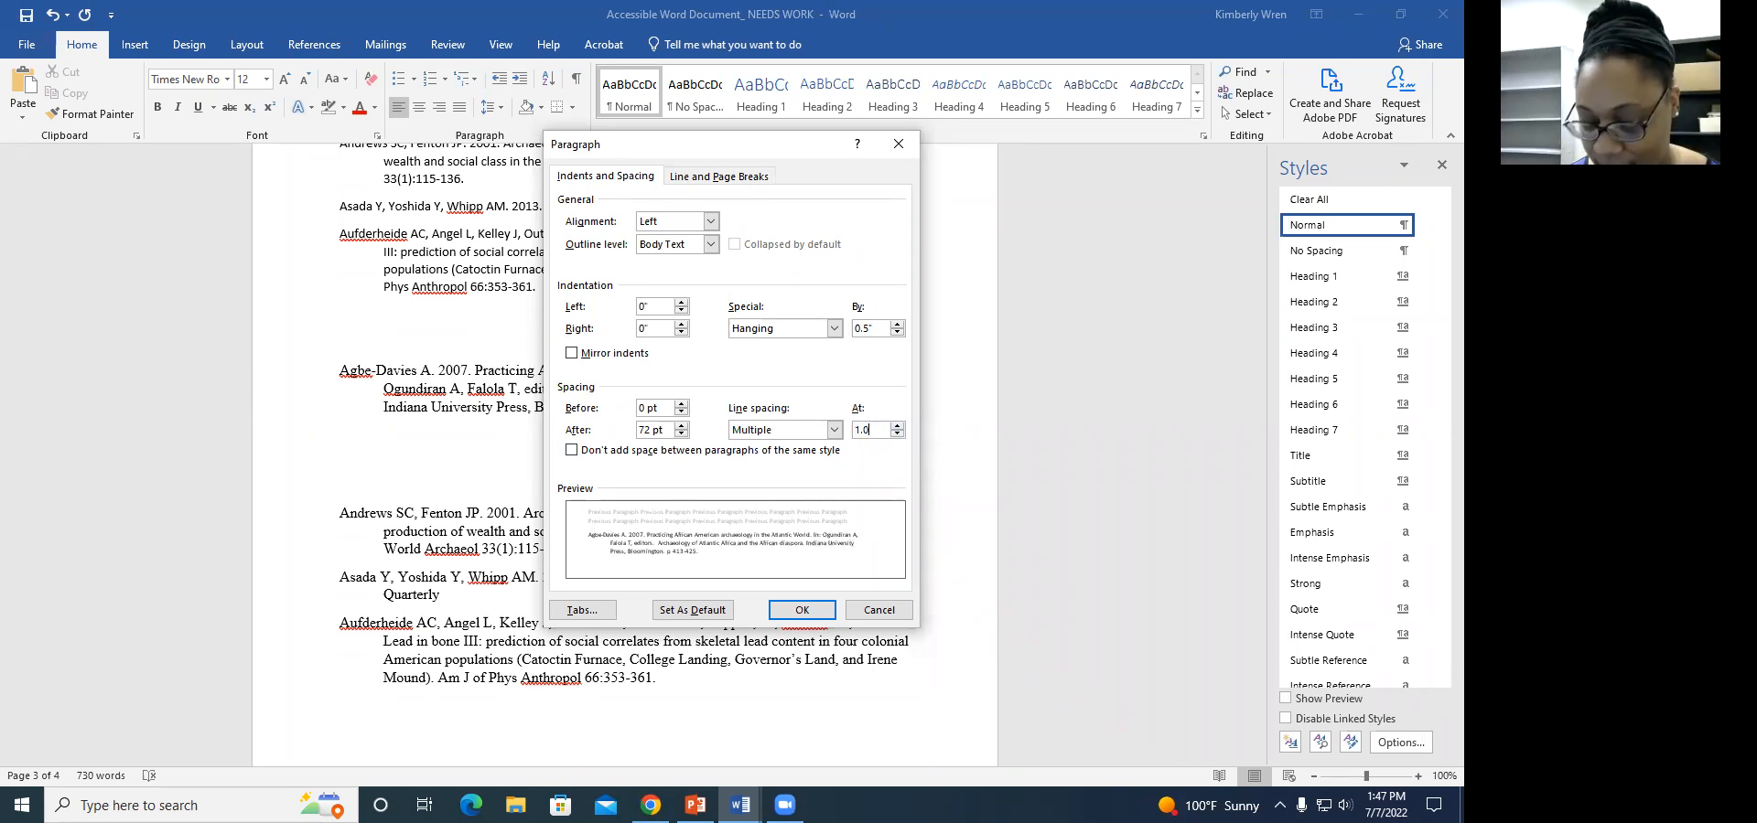
click(801, 609)
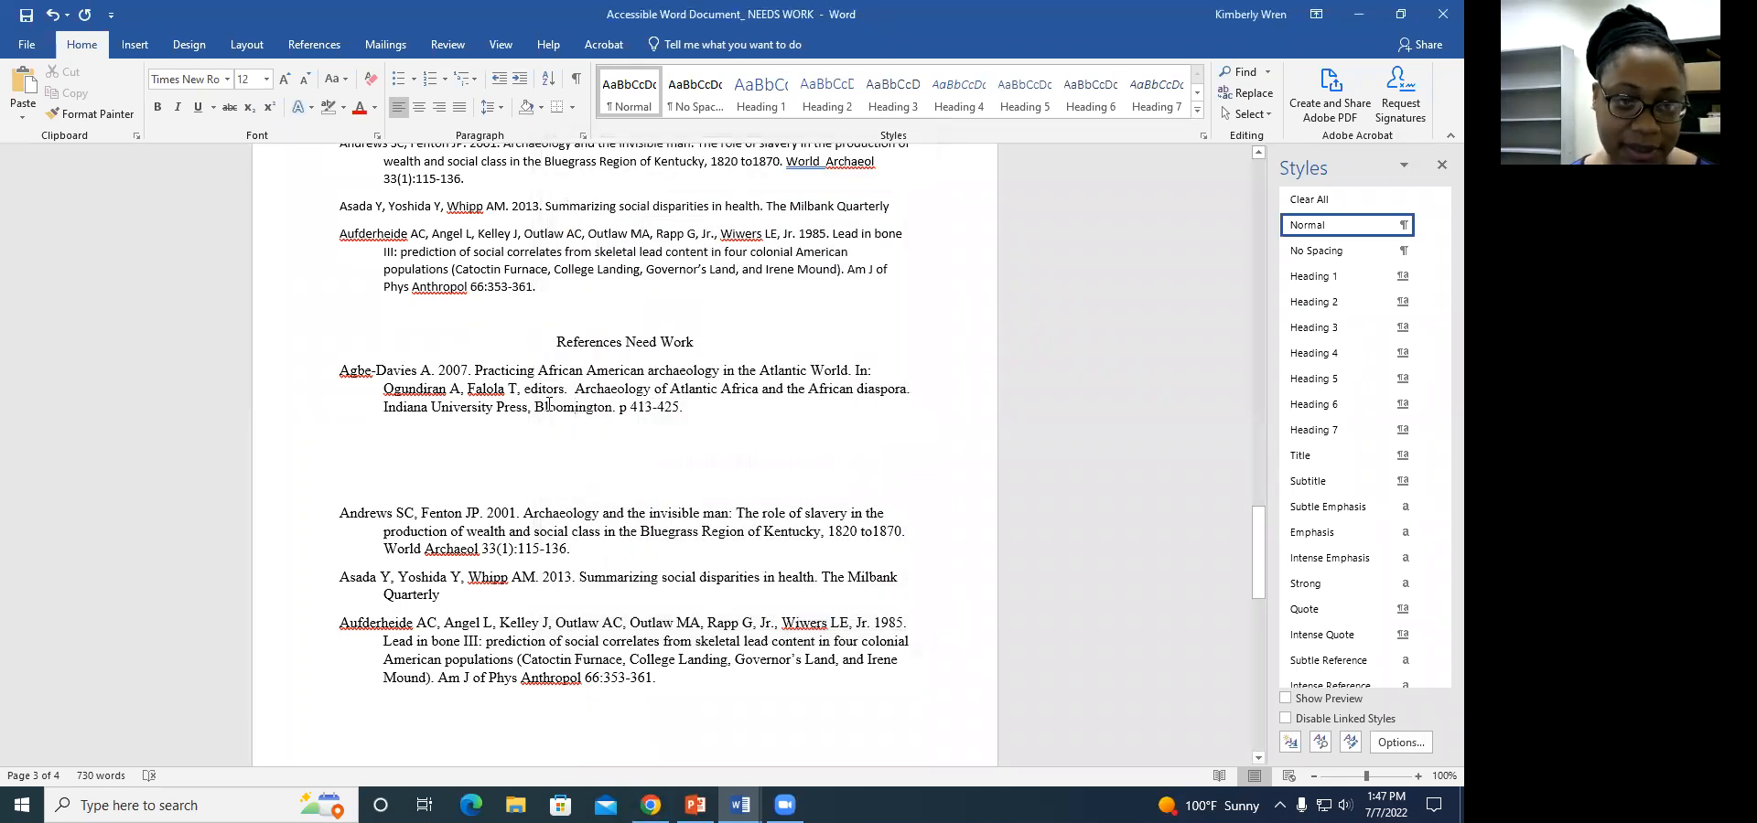
Set the spacing after the first References Need Work entry to 8 pt and apply it
right_click(548, 406)
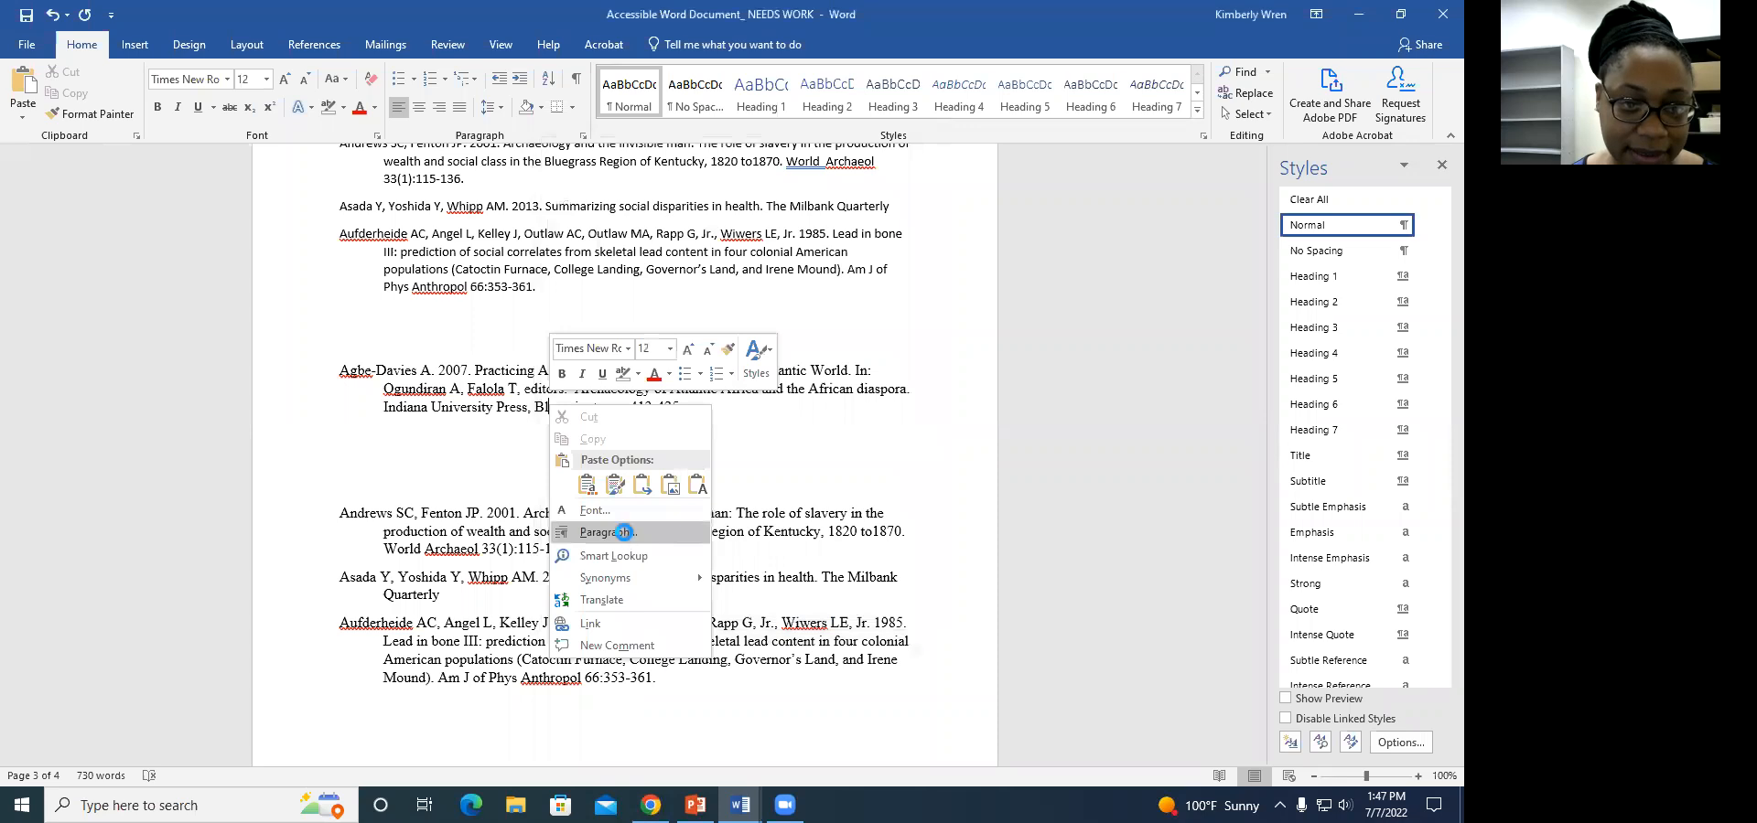
click(628, 535)
click(653, 430)
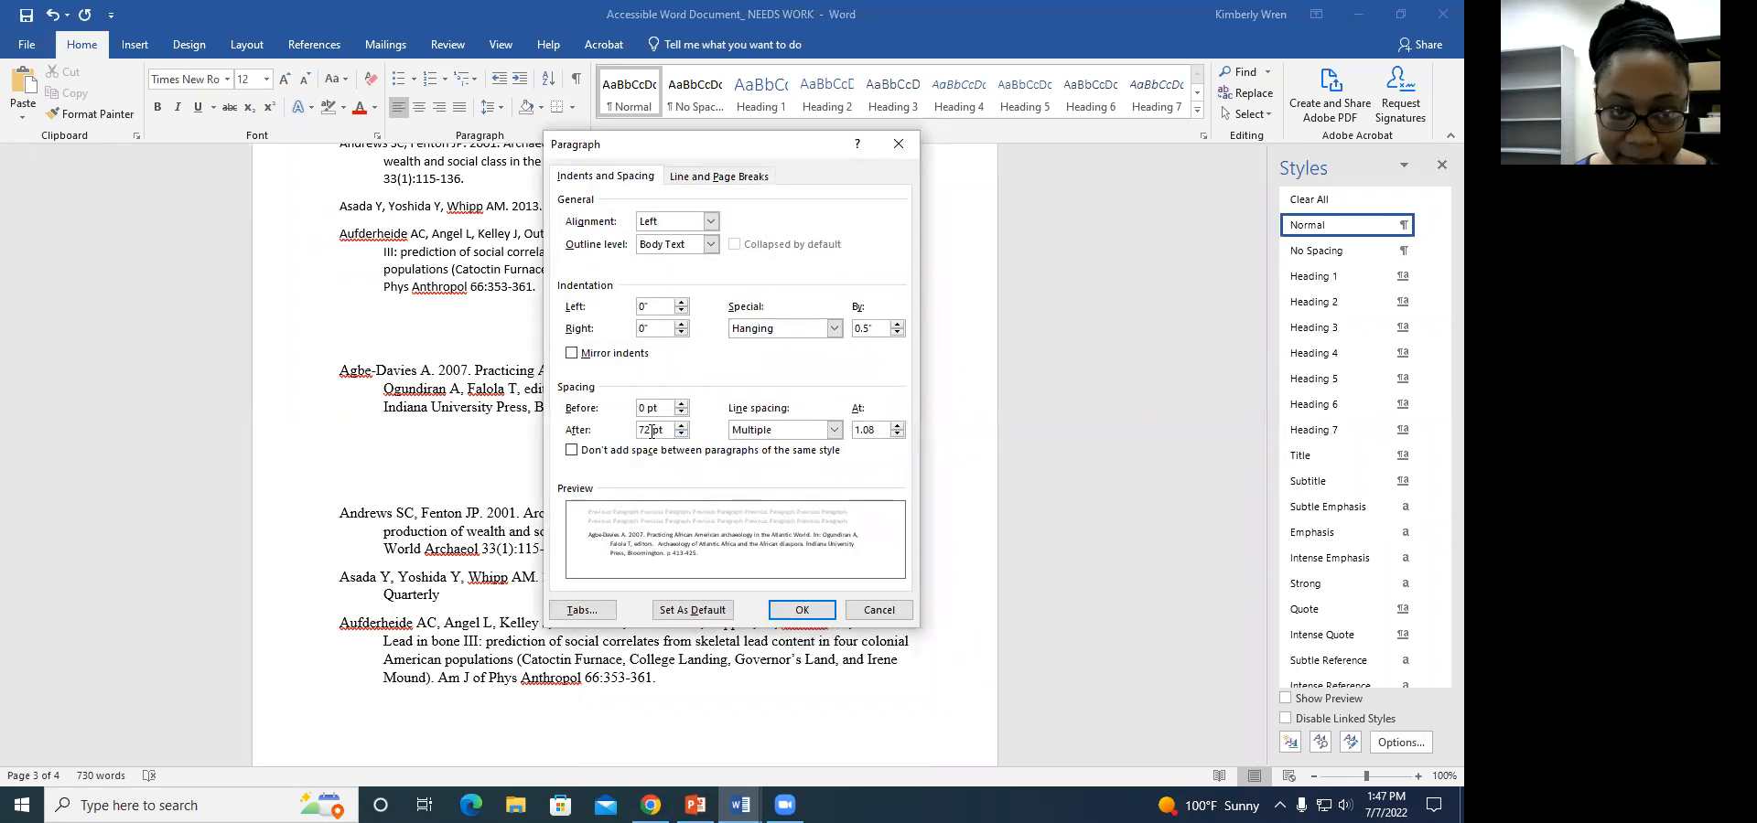
key(BackSpace)
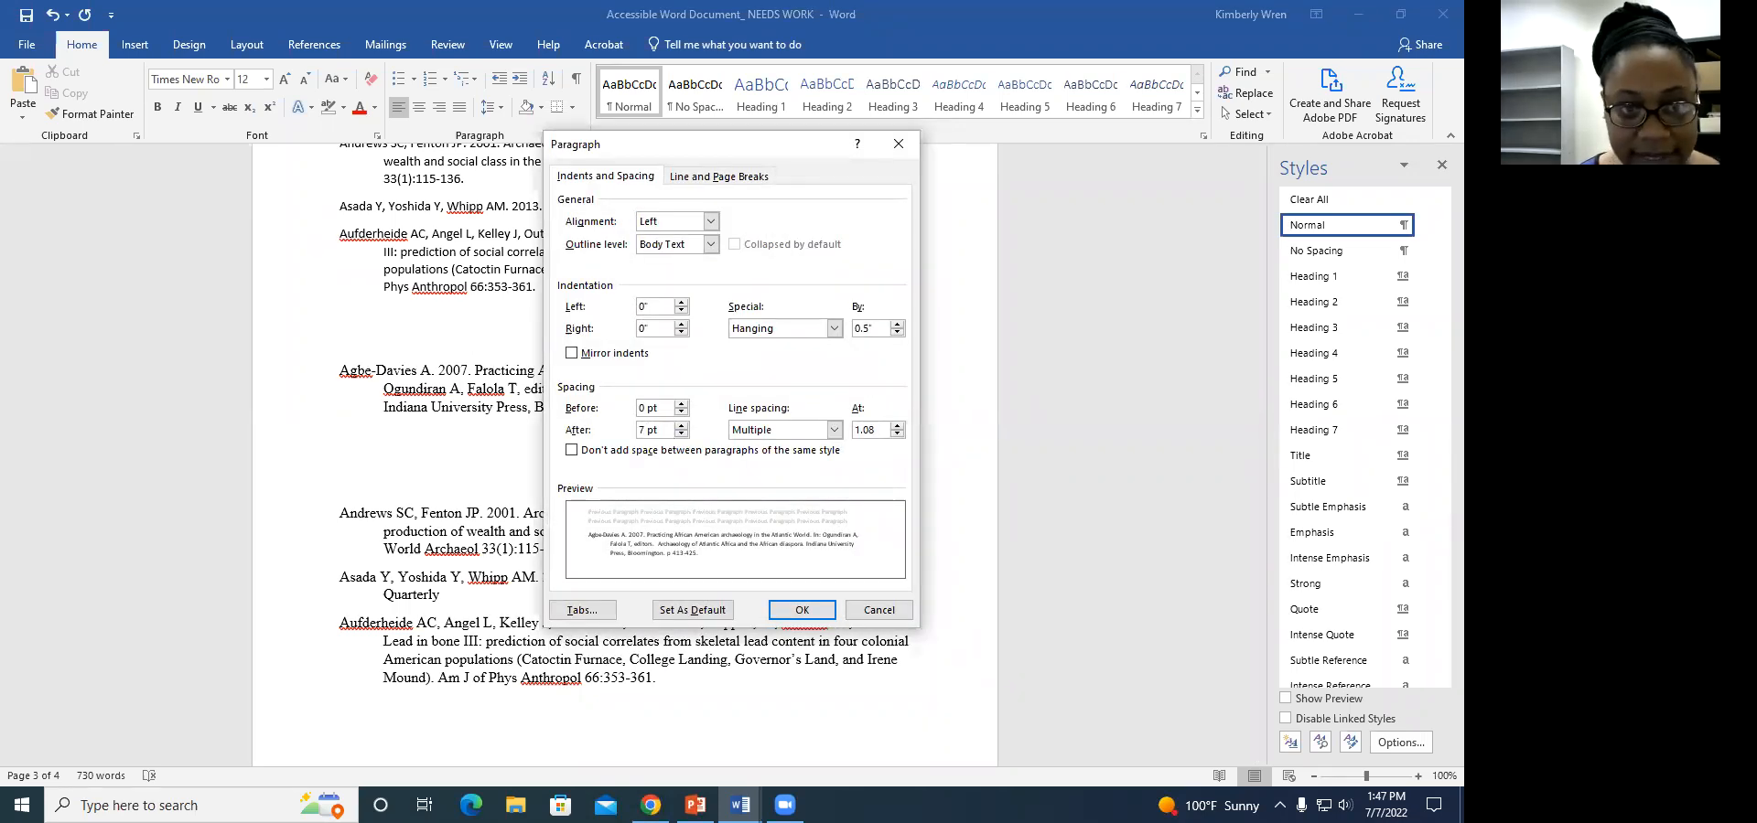
key(BackSpace)
text(8)
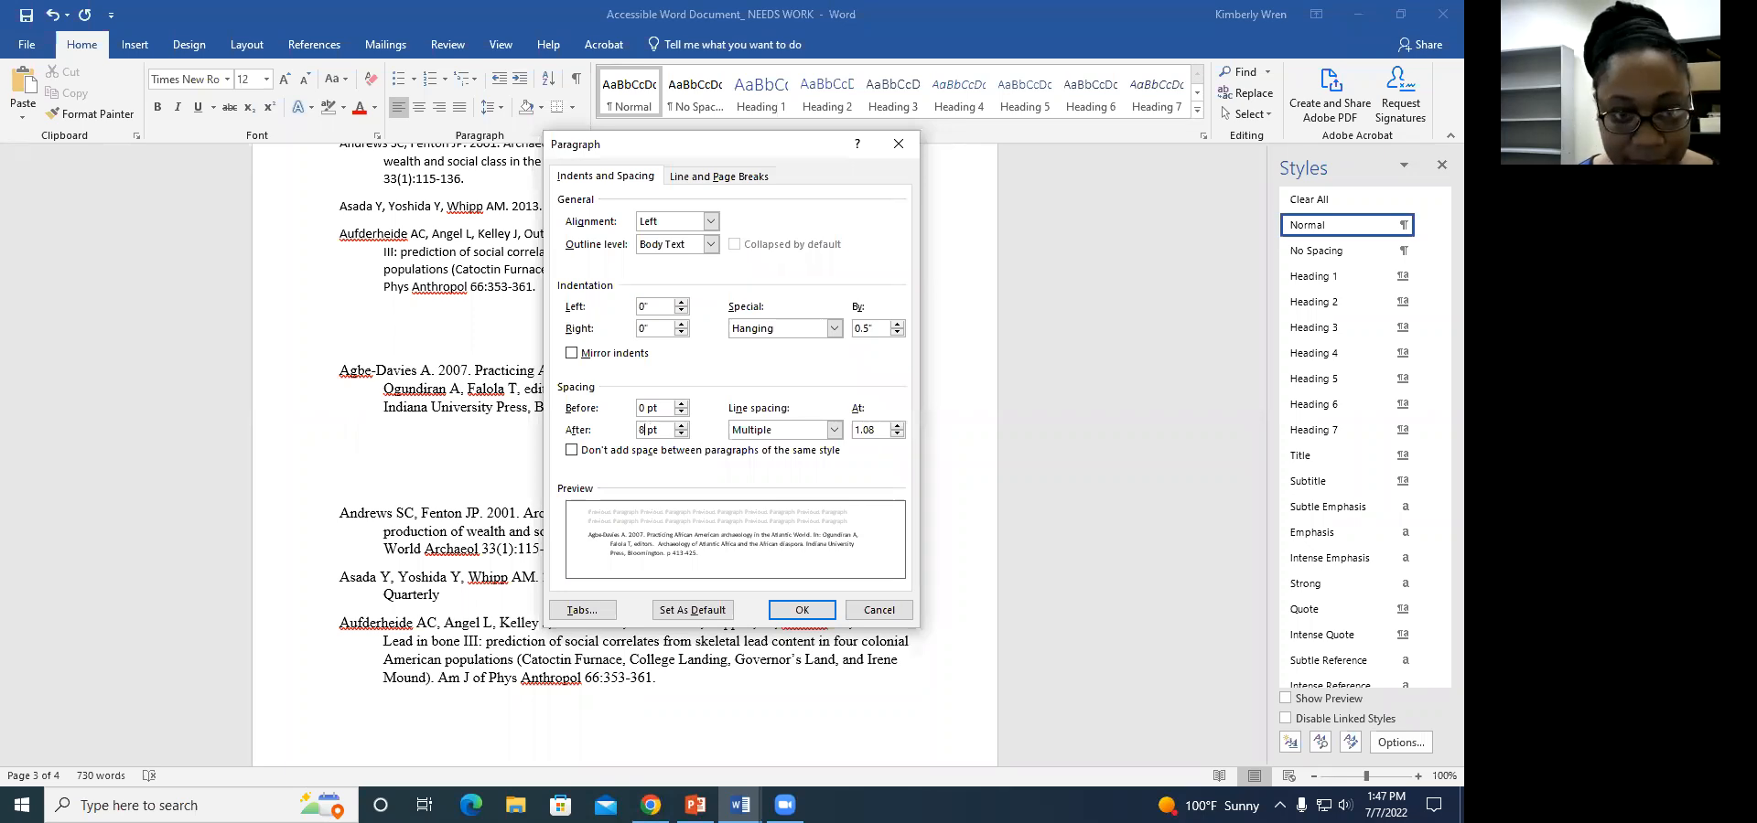
click(803, 611)
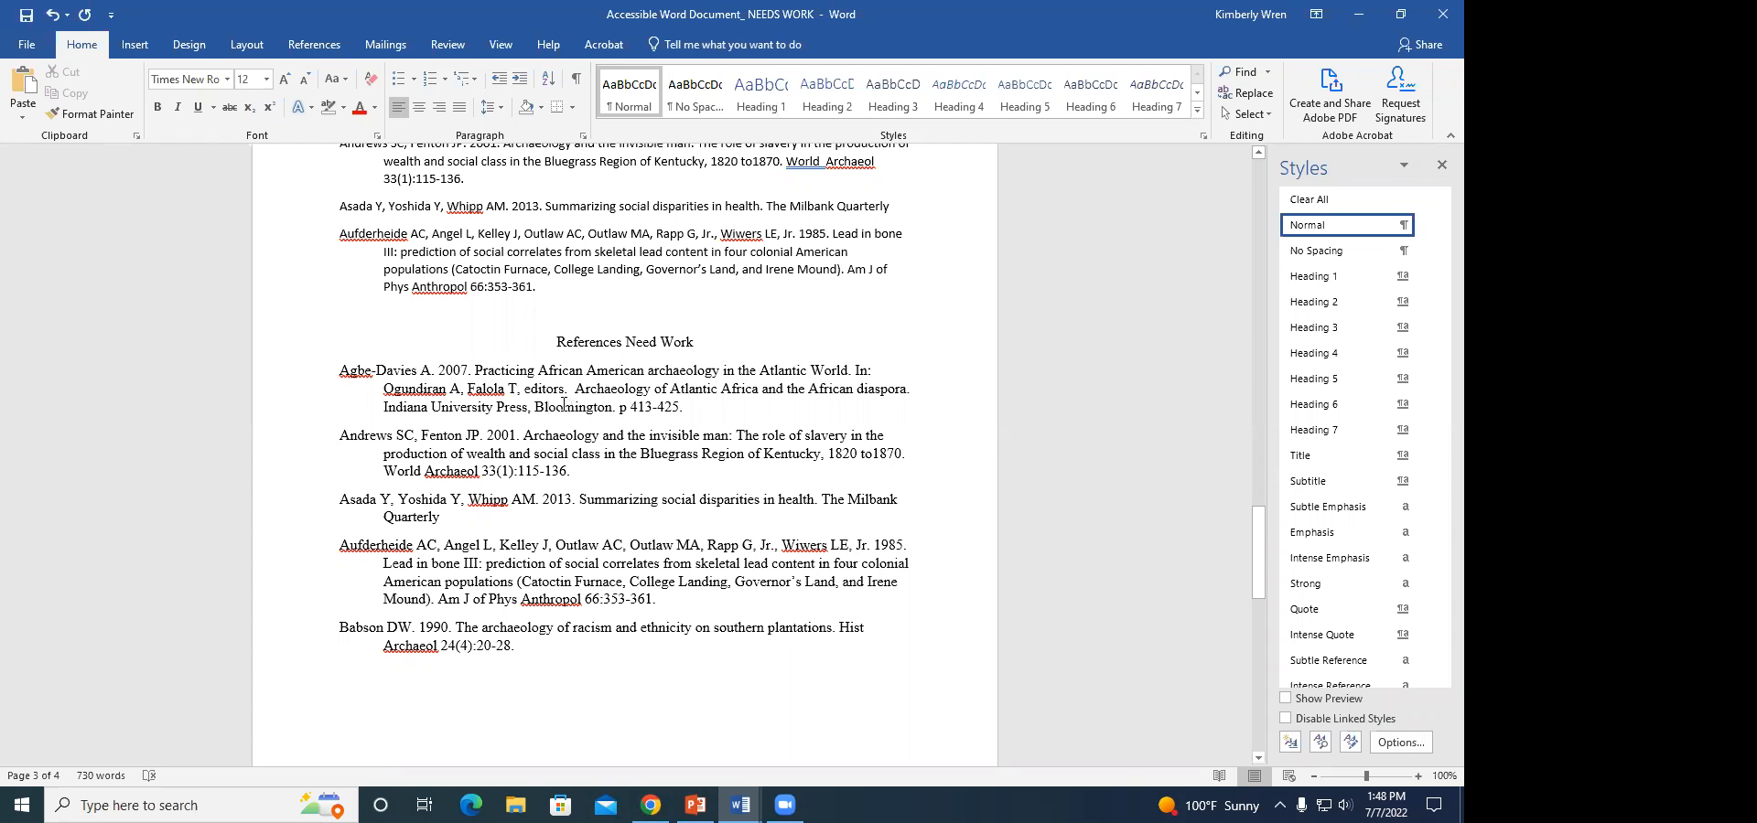
Review the document from the reference lists back to its opening lines, including the tables, section headings and the Alternative Texts image
scroll(557, 404, up, 1)
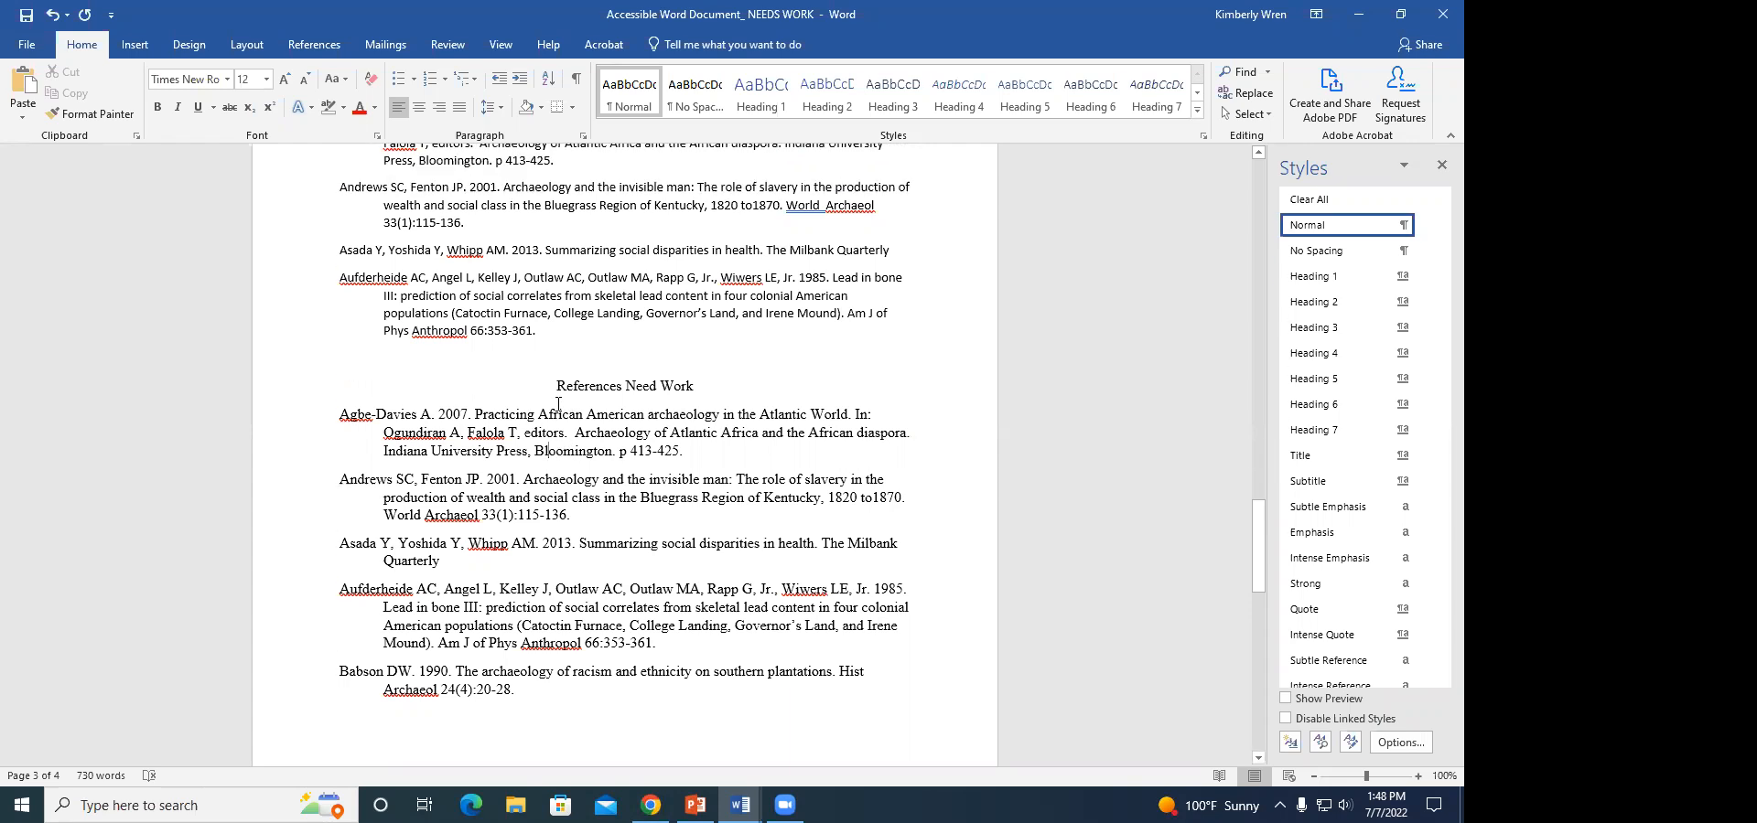
scroll(557, 403, up, 2)
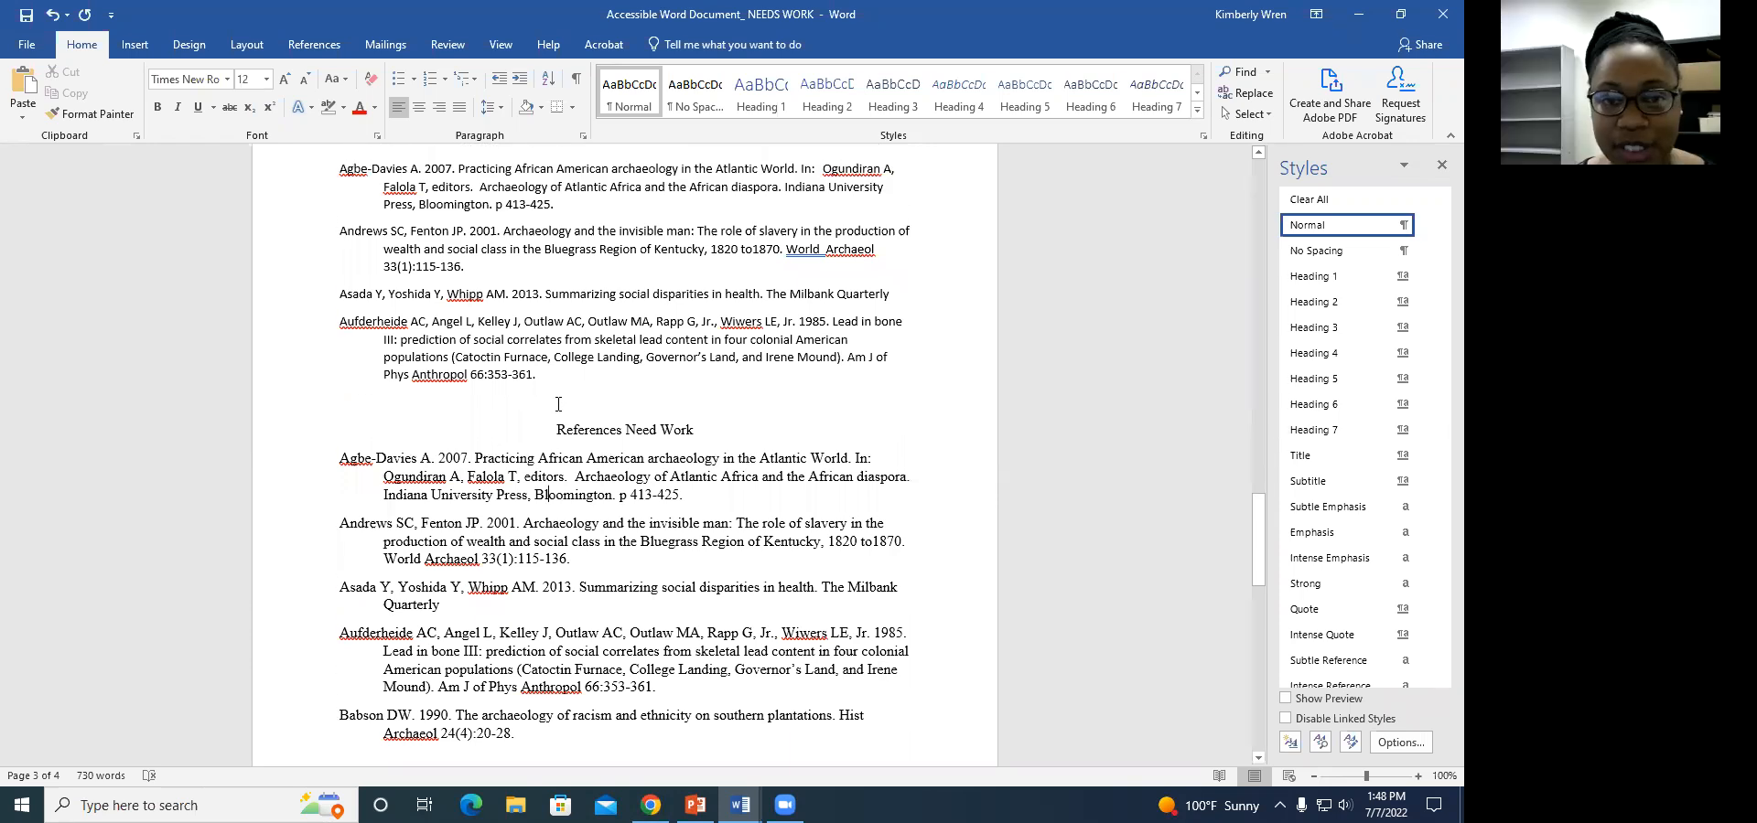
scroll(558, 404, up, 15)
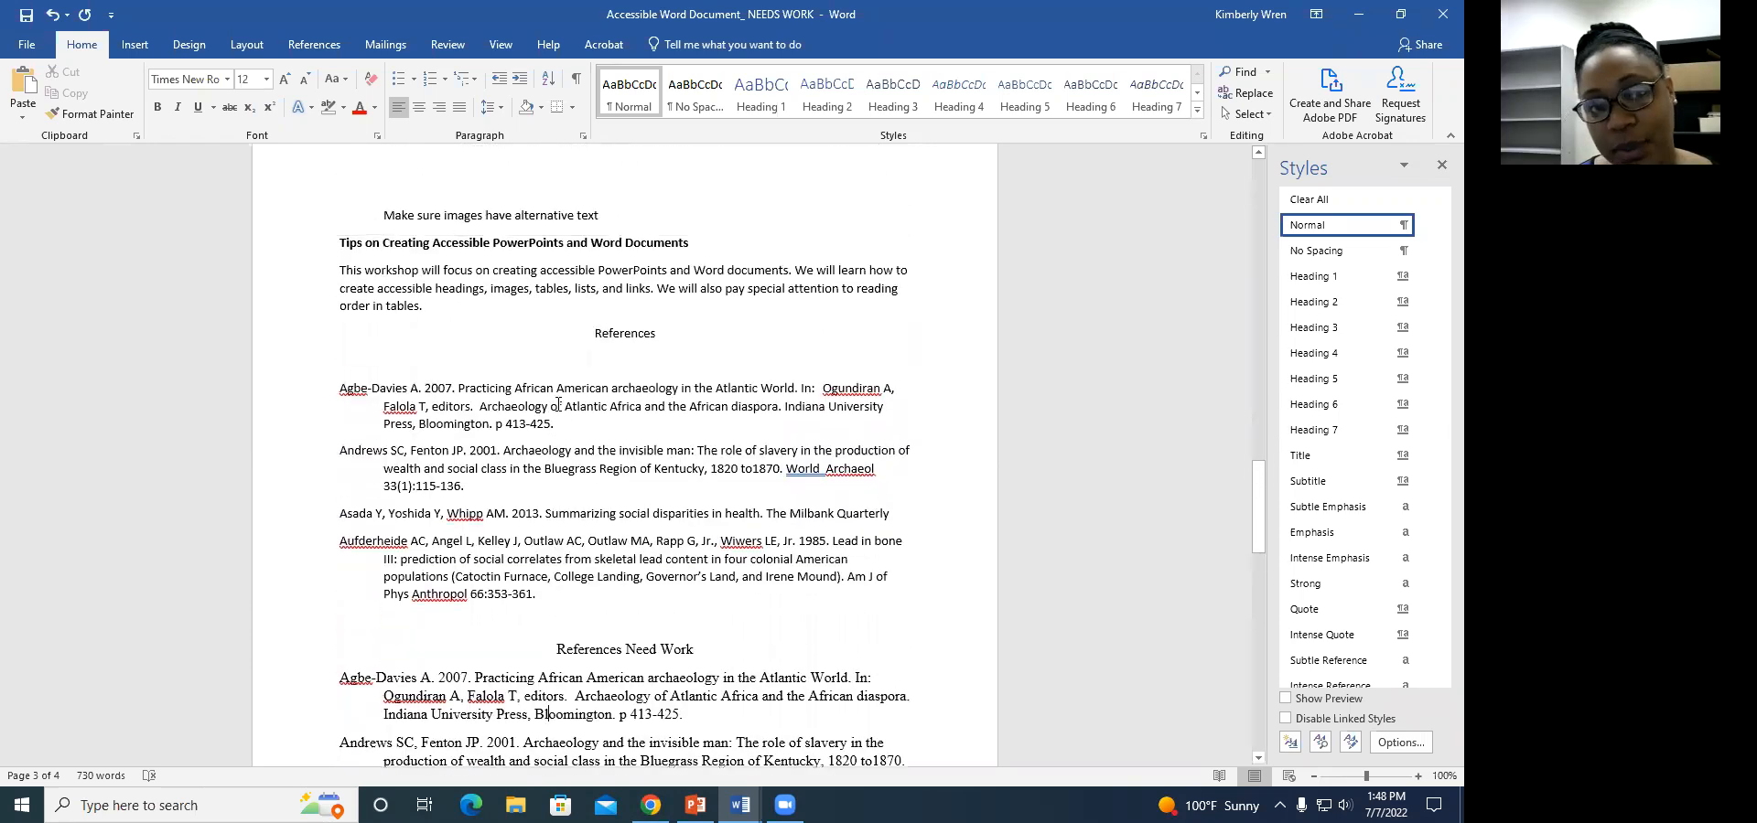
scroll(557, 404, up, 20)
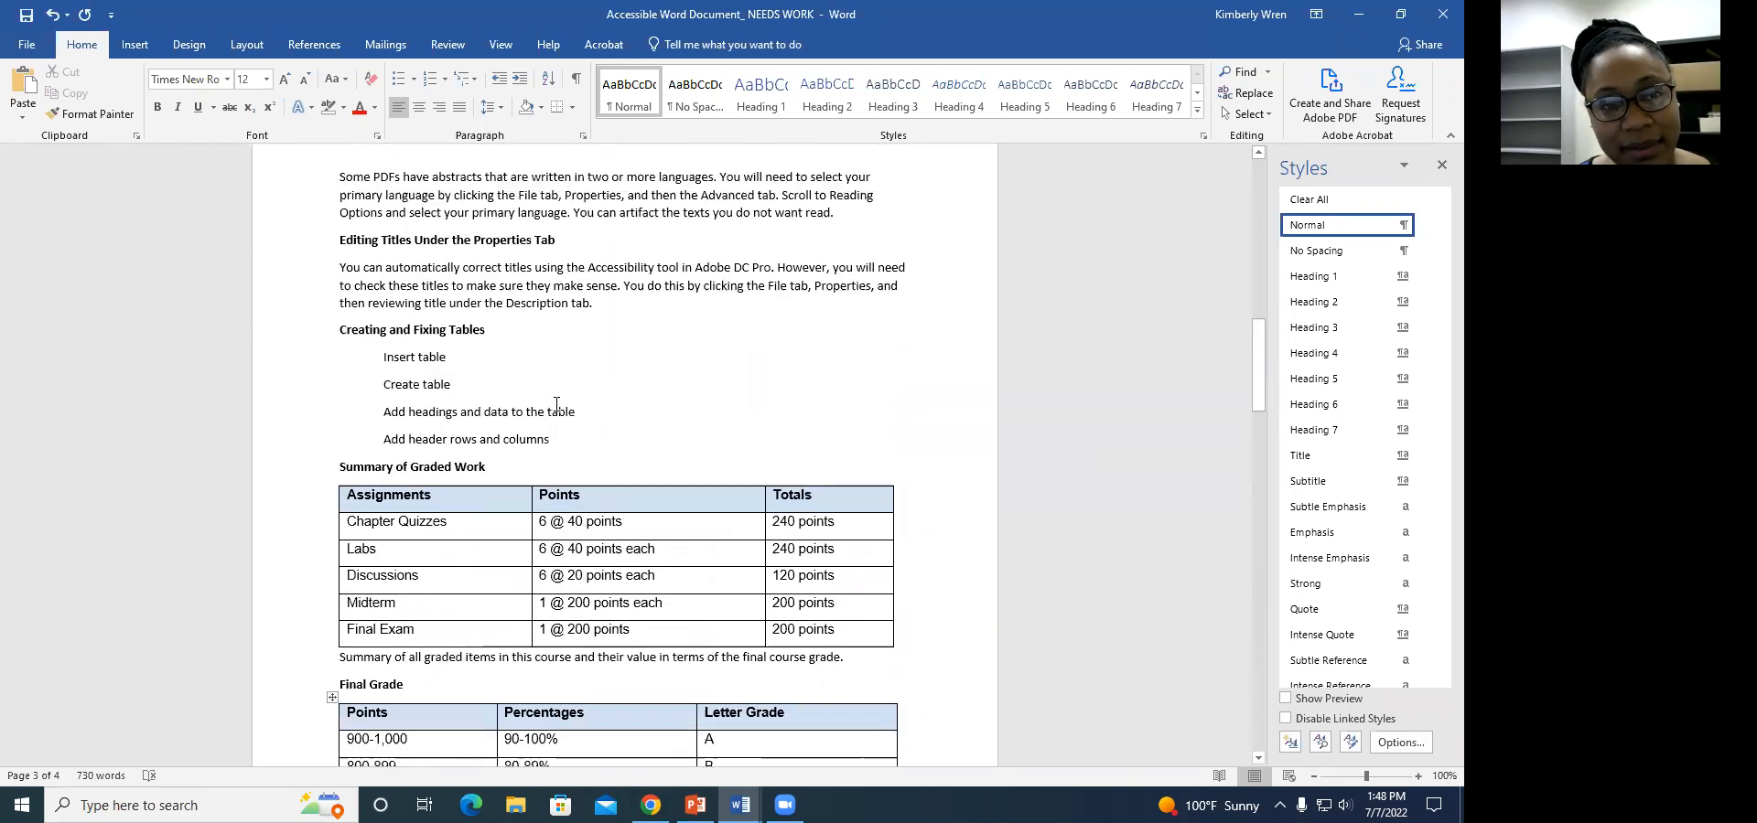
scroll(557, 404, up, 5)
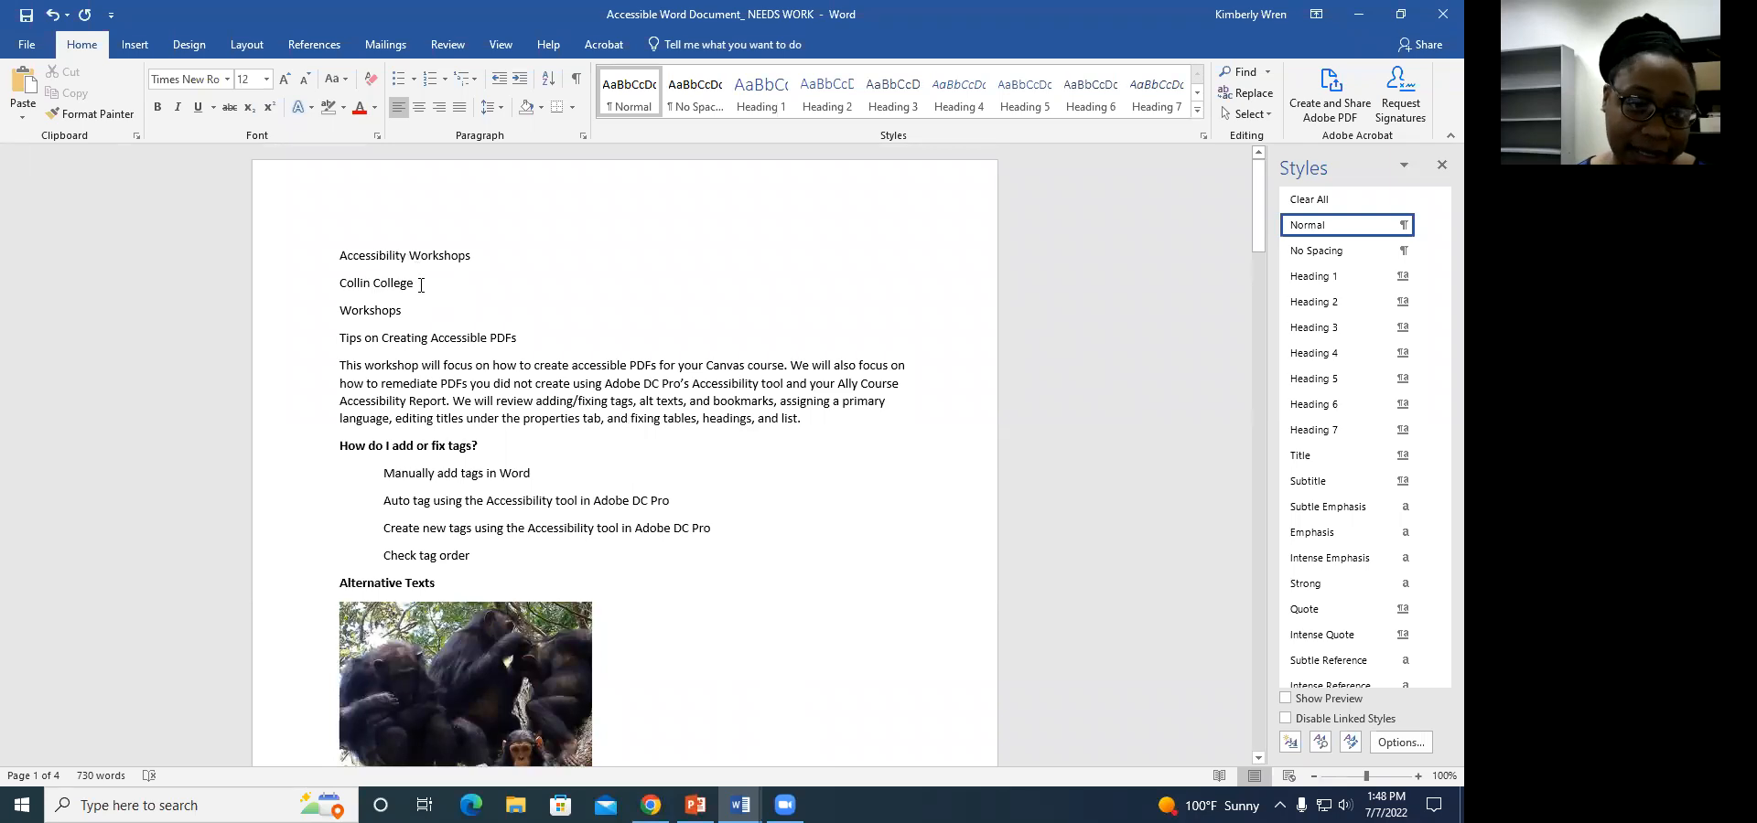
scroll(493, 472, down, 3)
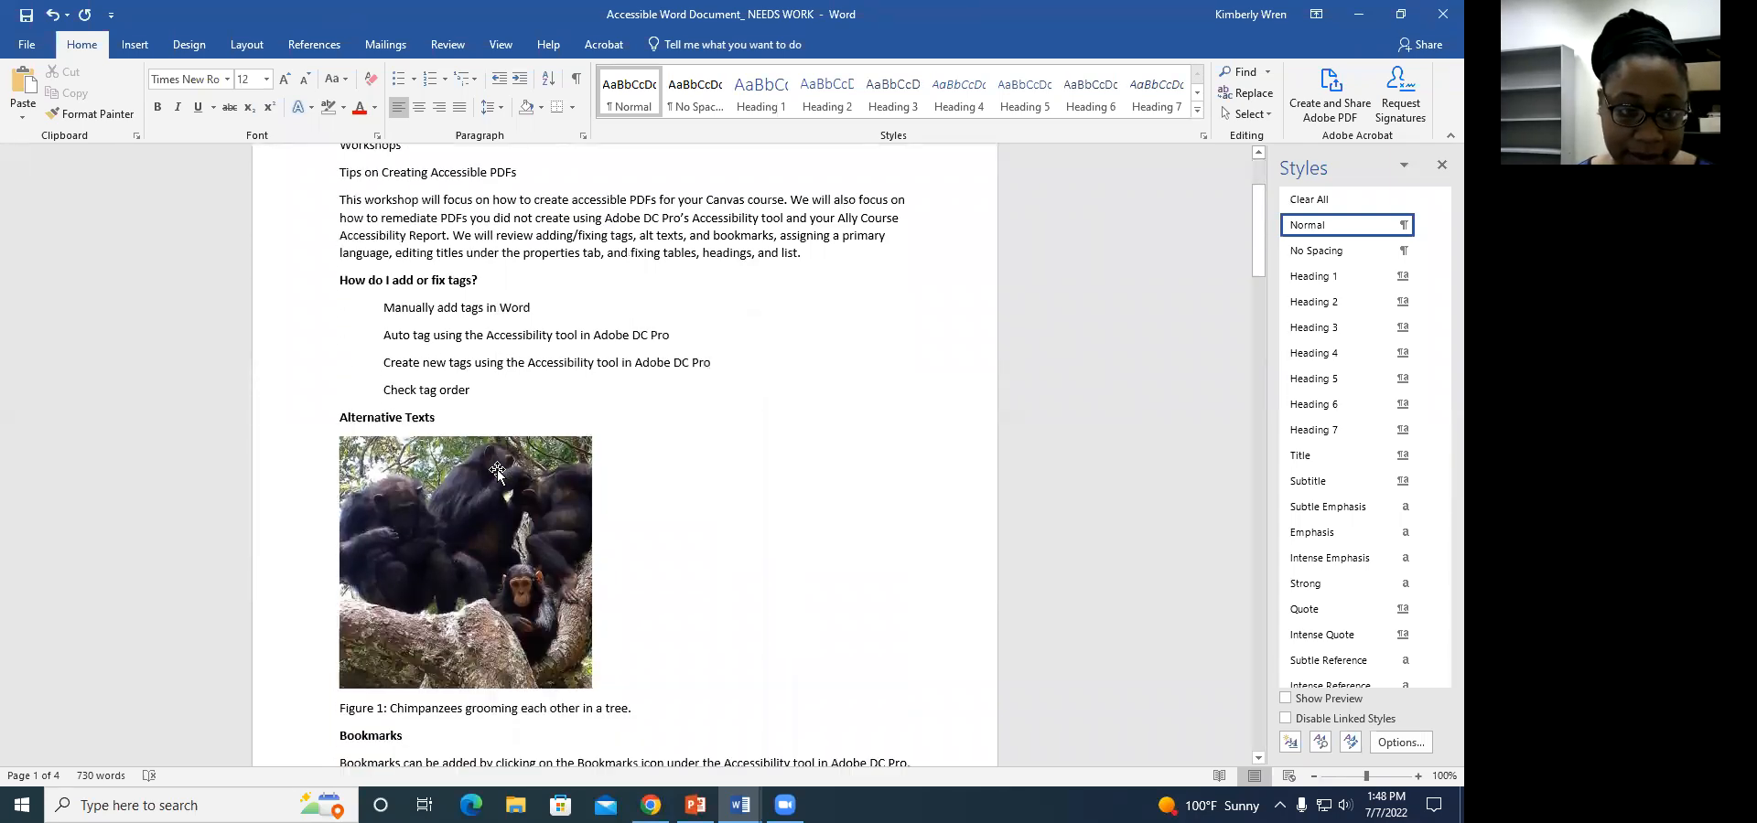
scroll(499, 576, down, 3)
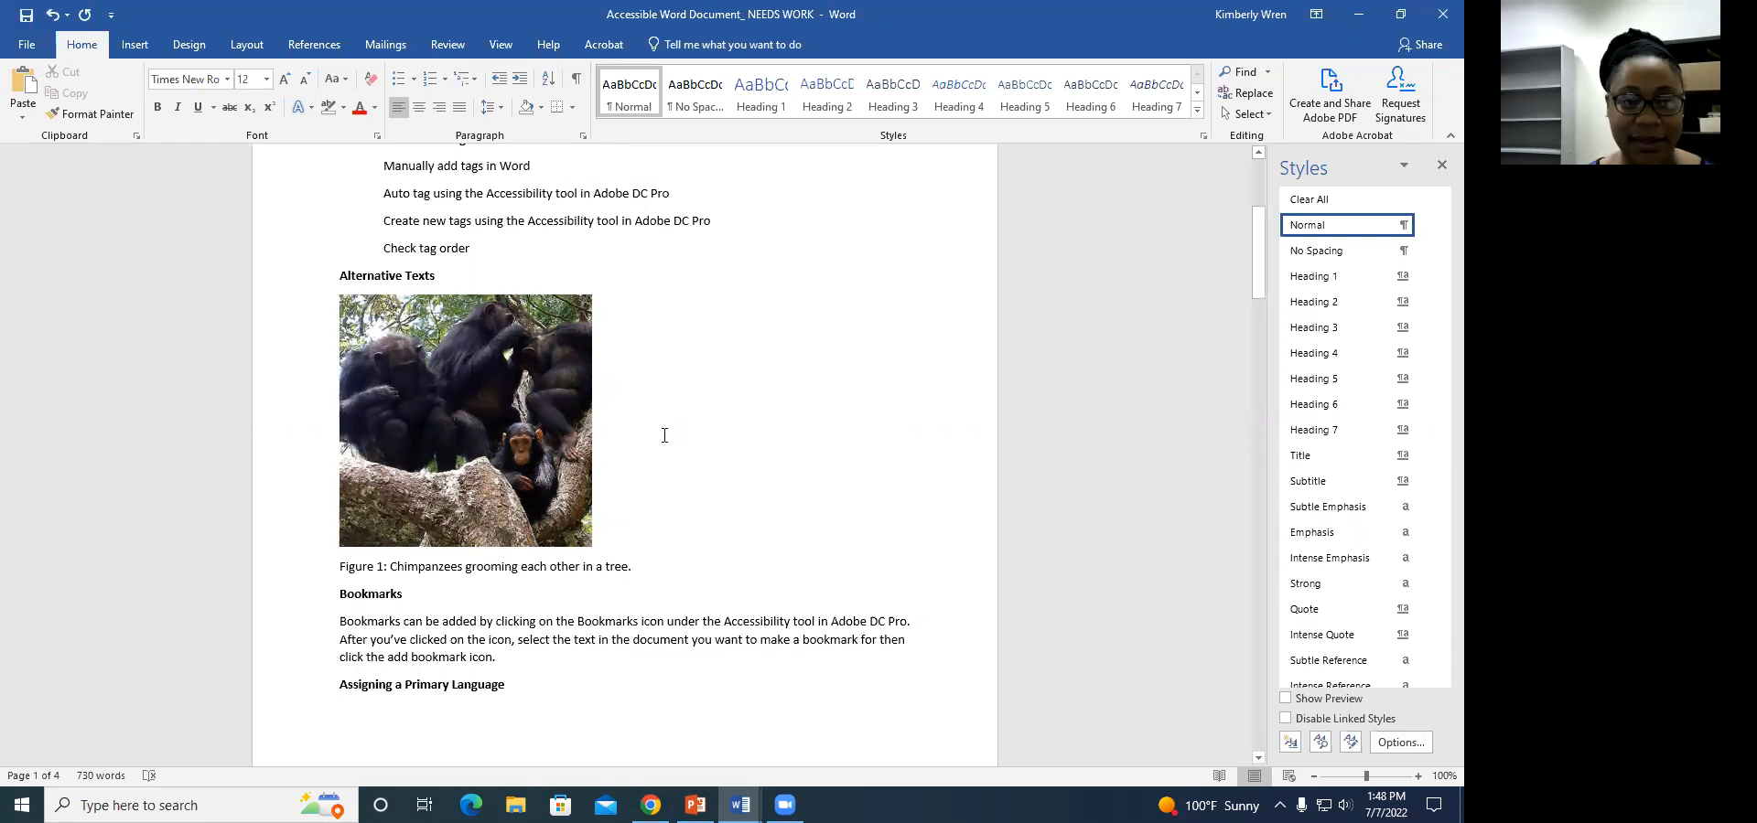
scroll(662, 436, up, 5)
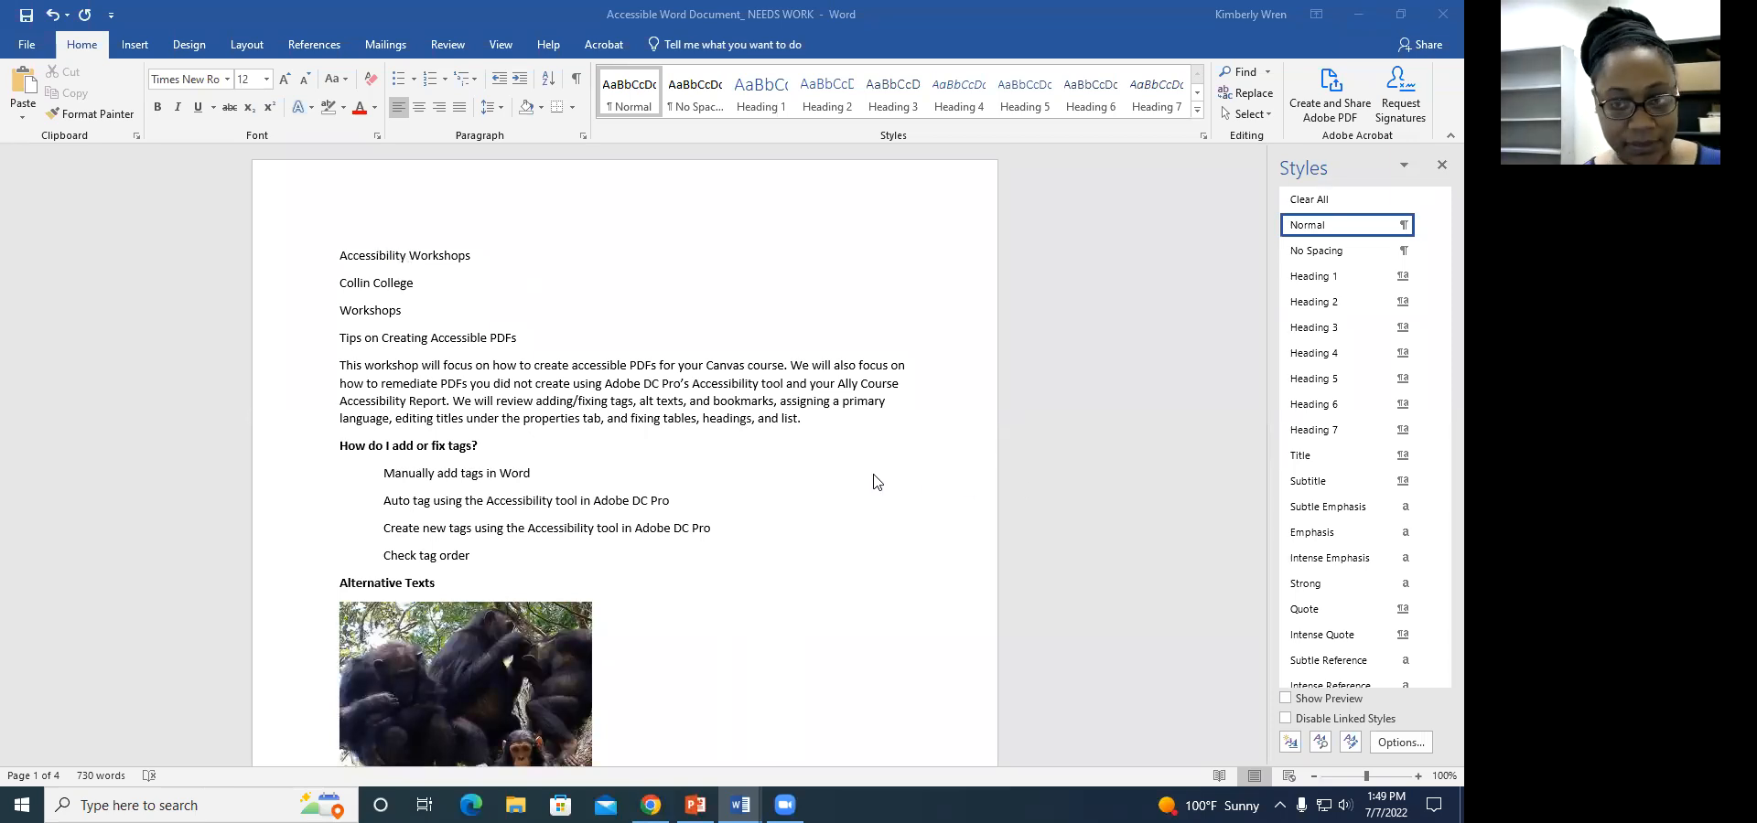
Hide the full list of styles and show it again beside the document
click(423, 257)
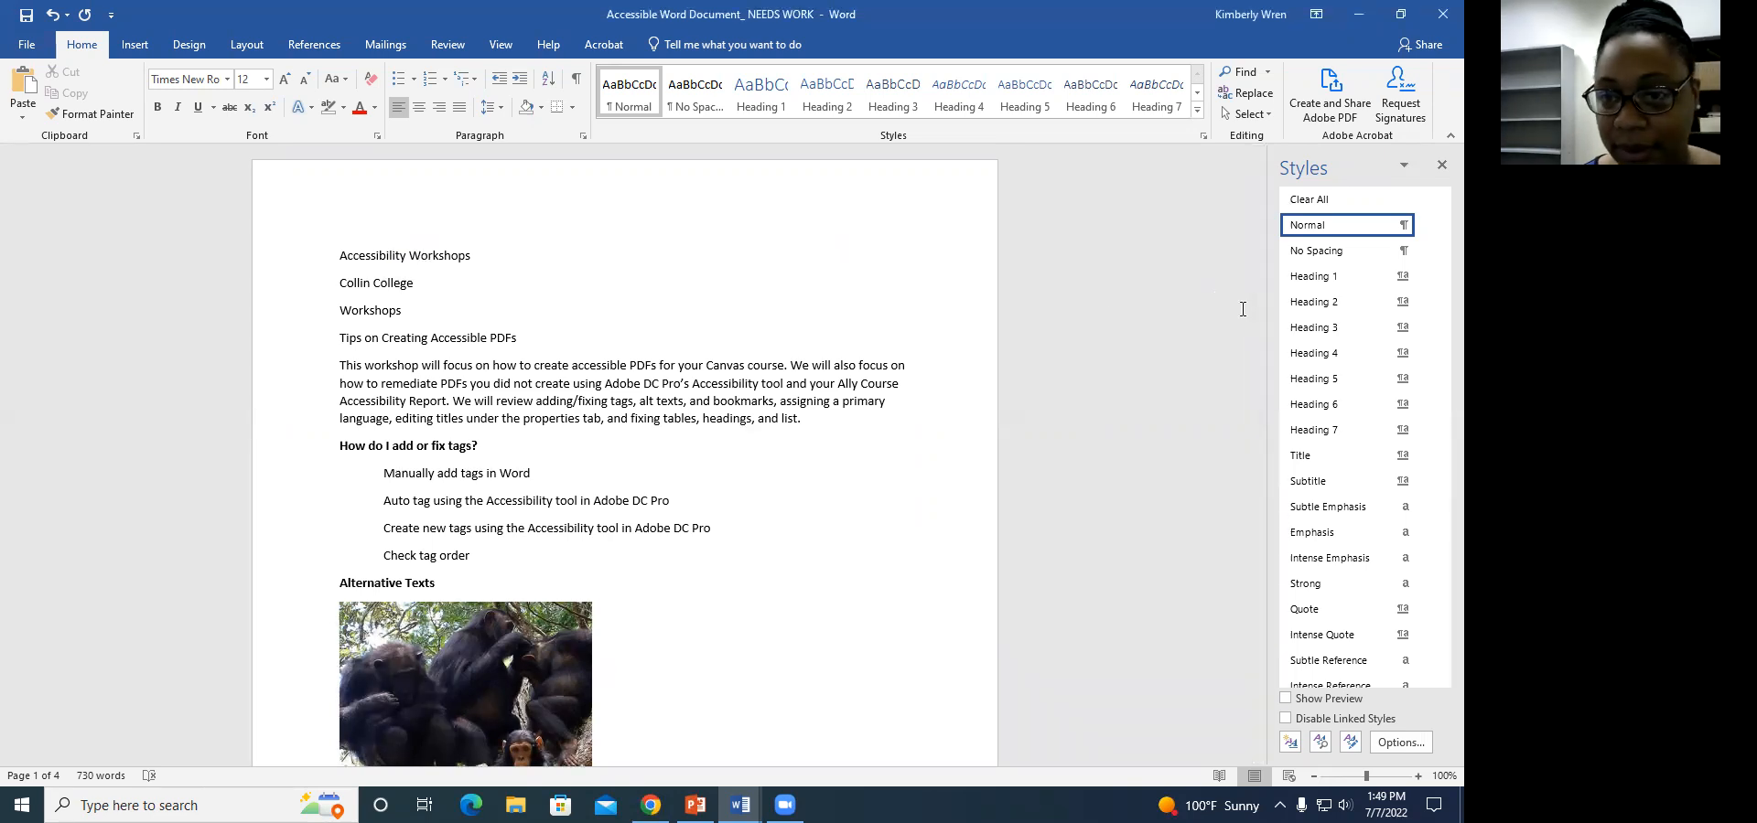
click(1441, 165)
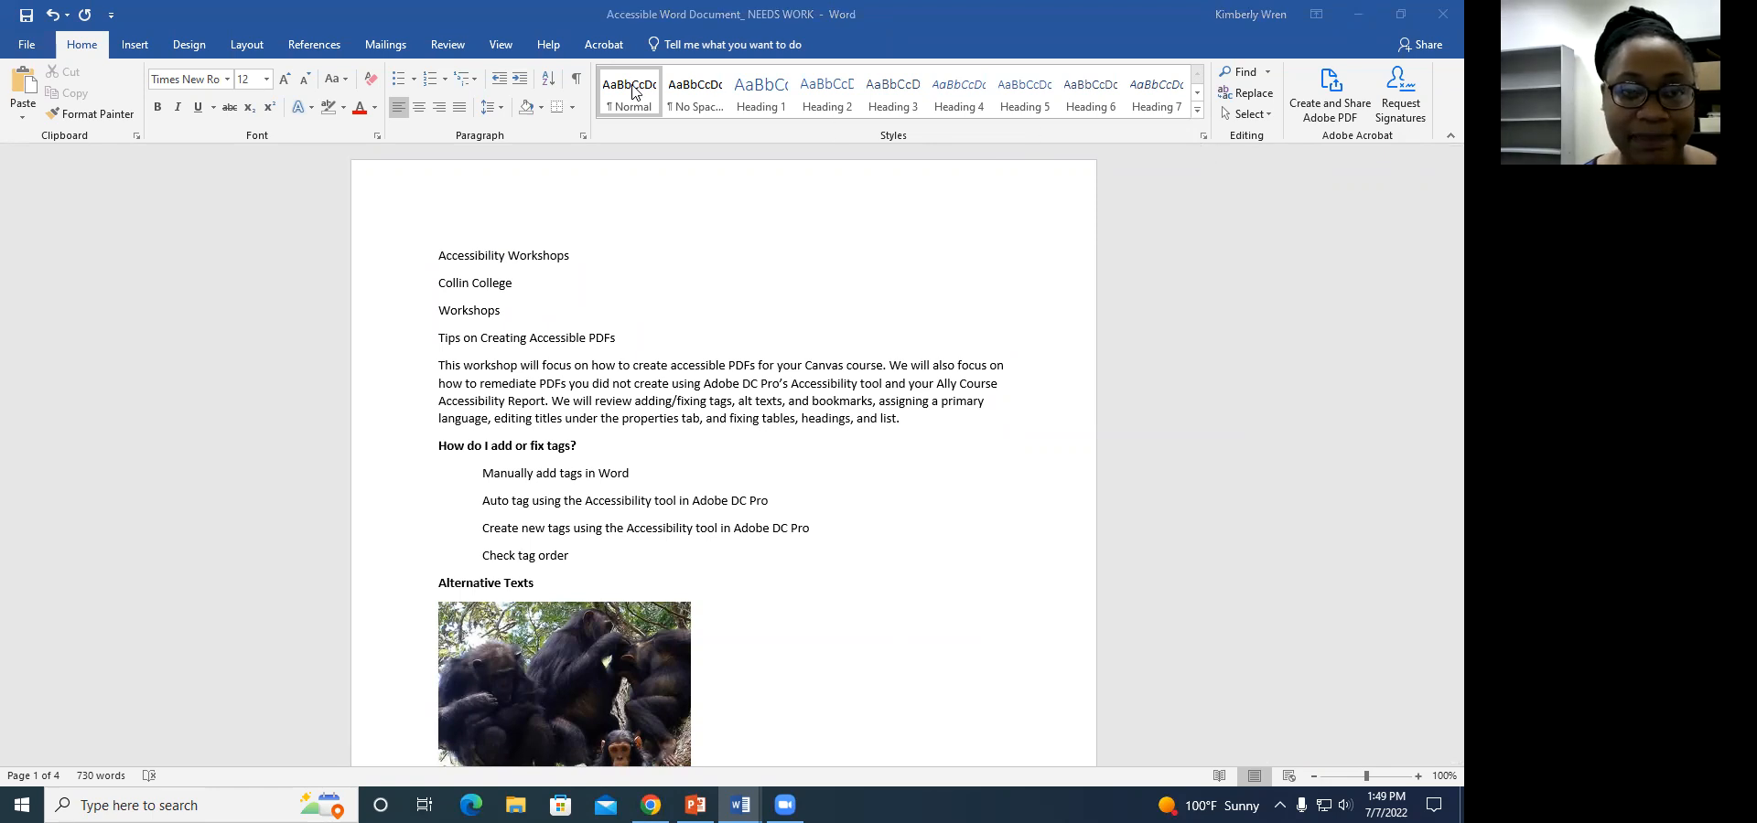
click(1201, 139)
drag(1314, 168, 1438, 174)
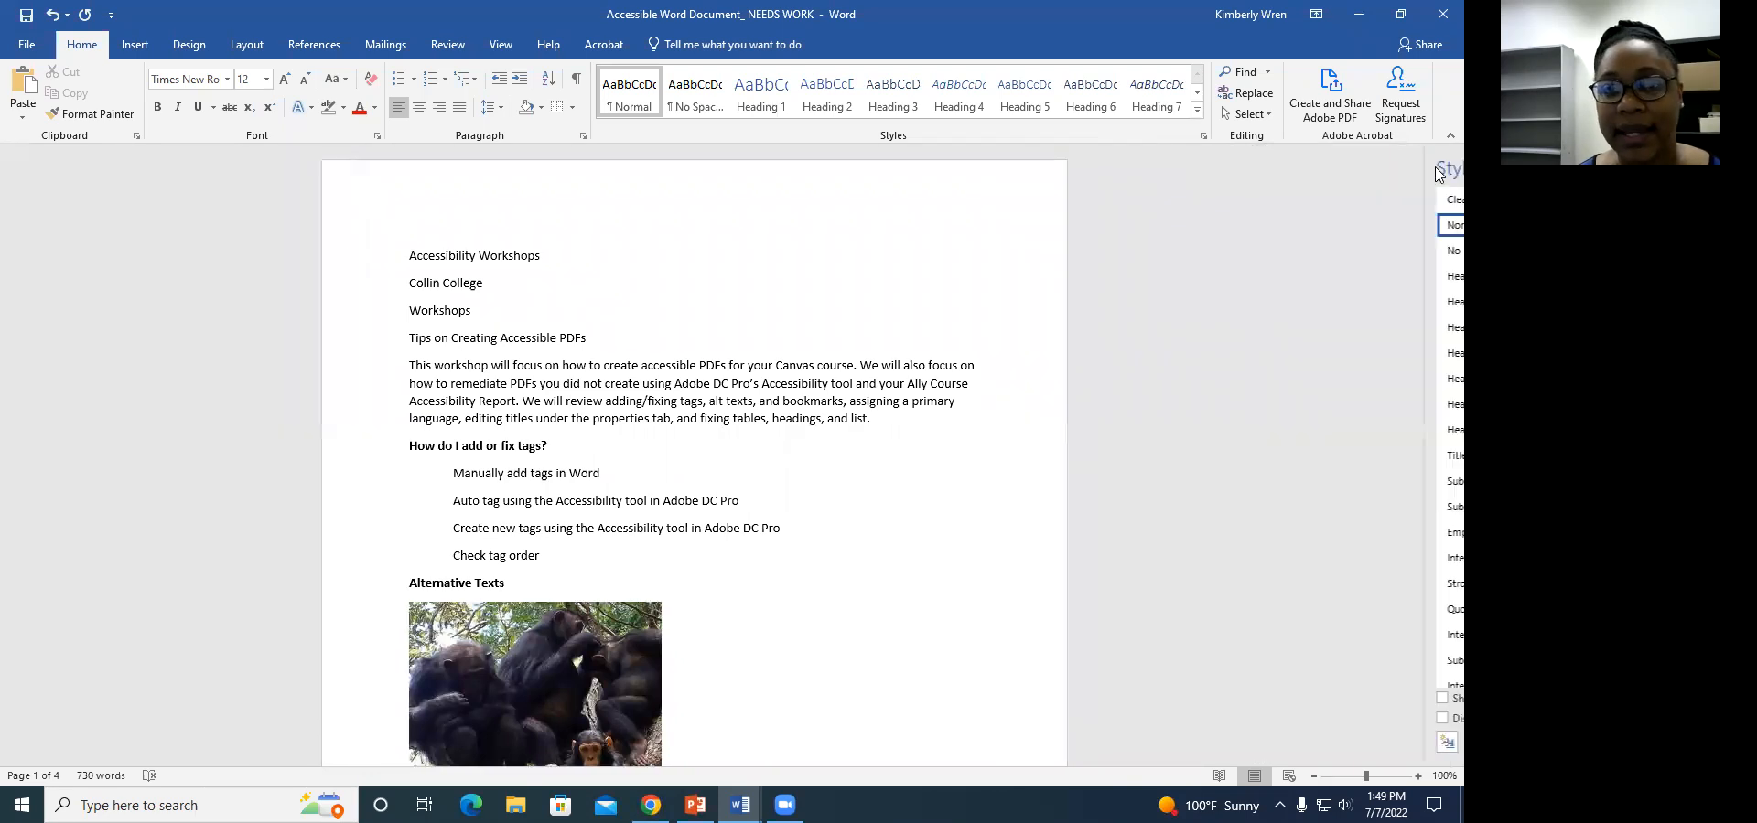
click(1202, 139)
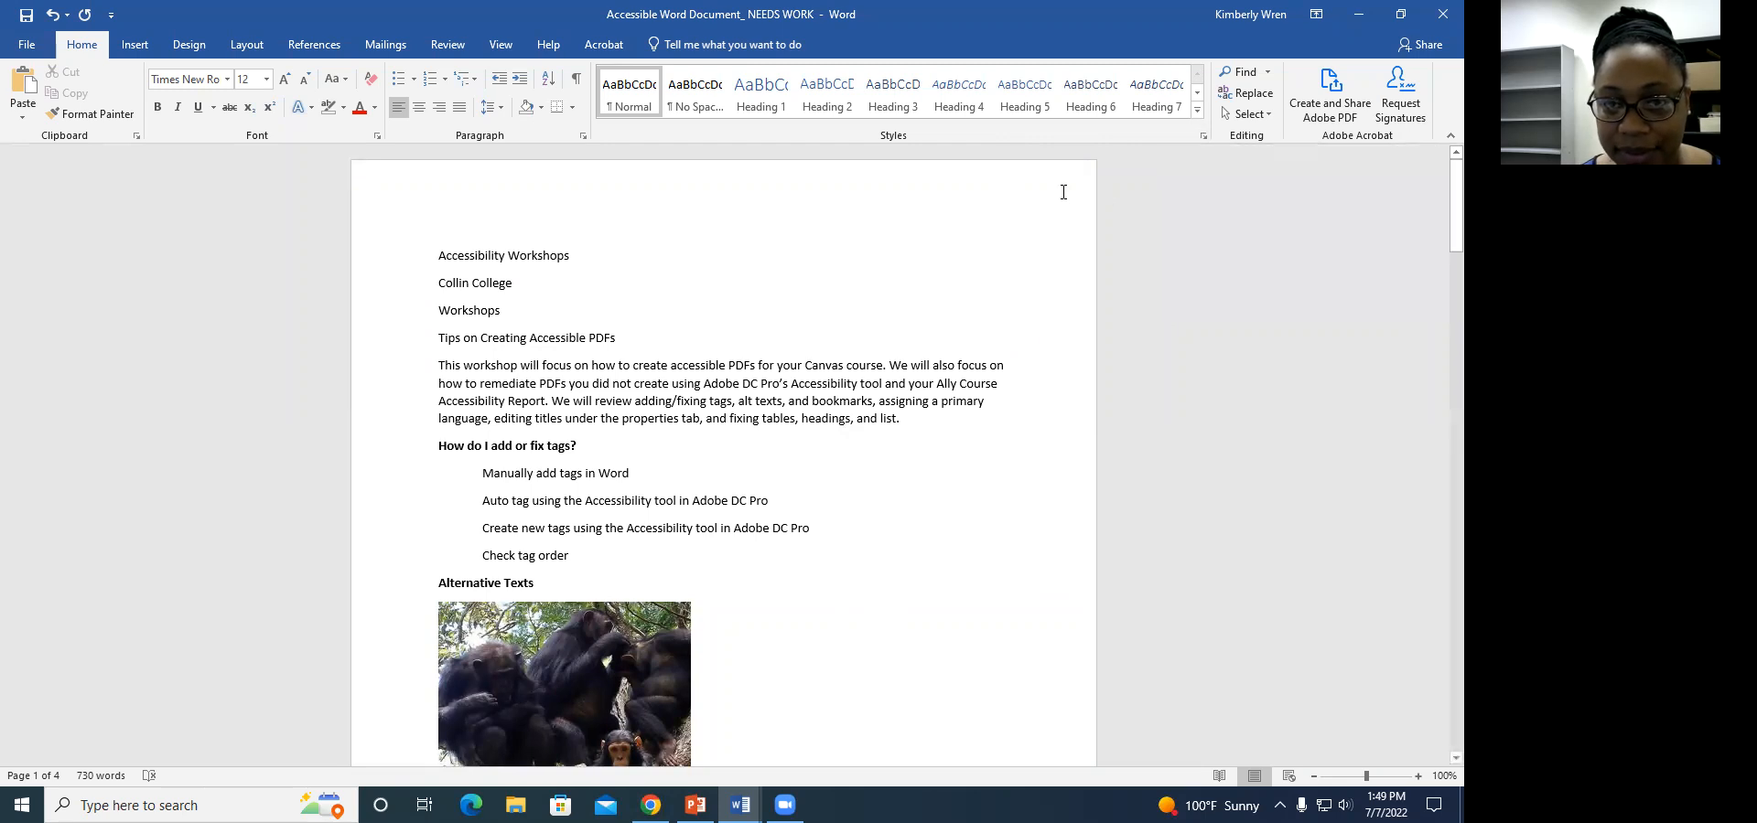
click(1202, 139)
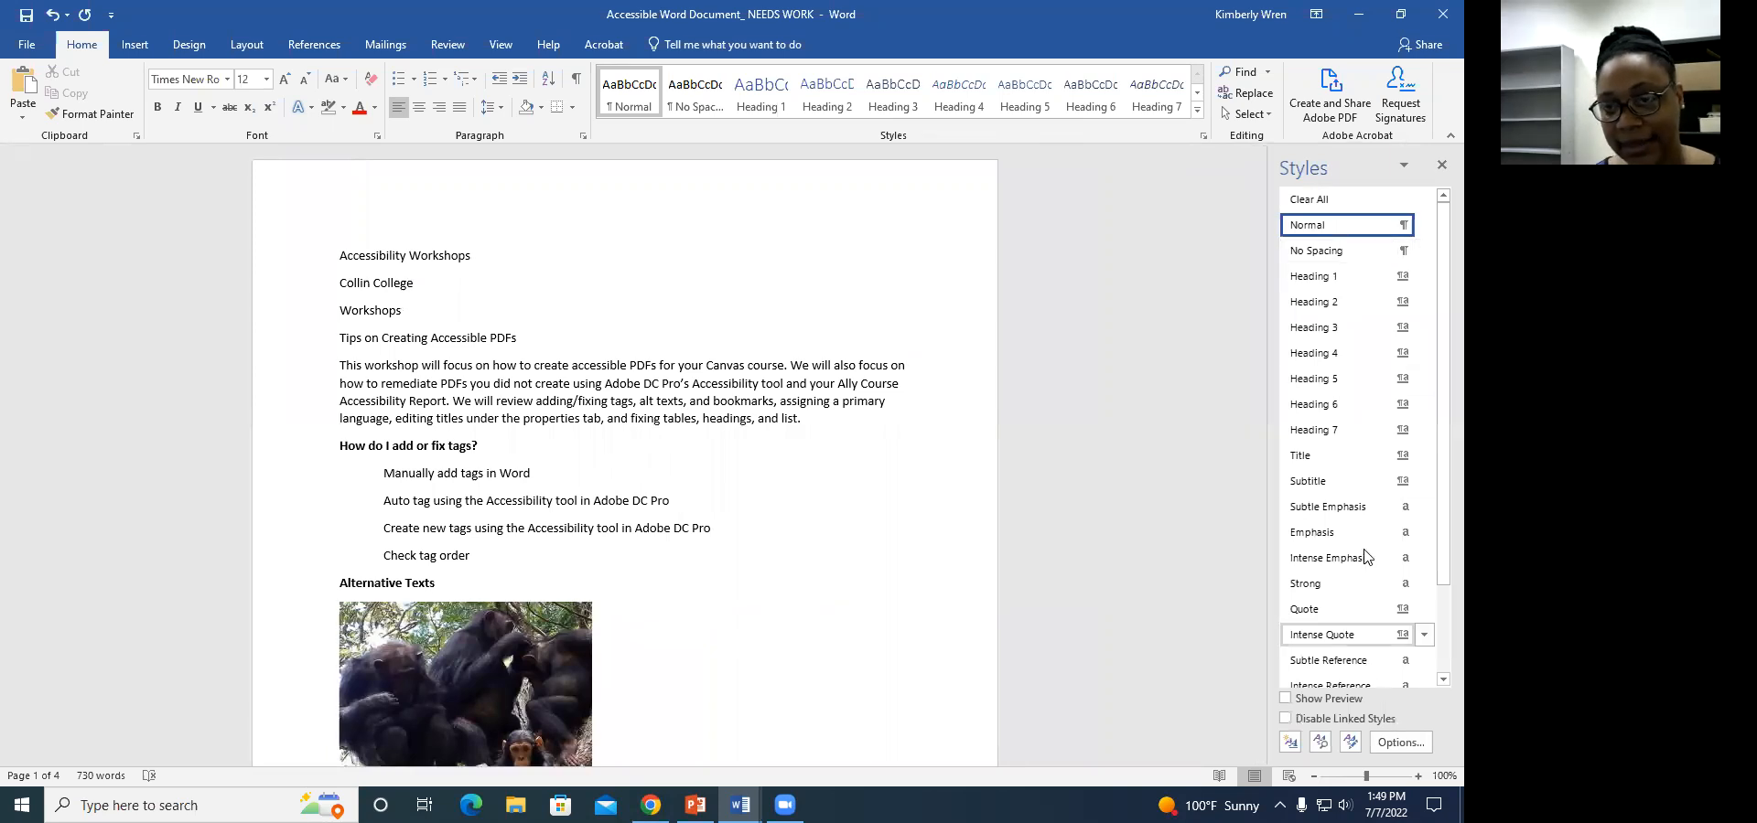
Apply the Title style to the Accessibility Workshops line and the Subtitle style to the Collin College line
click(400, 256)
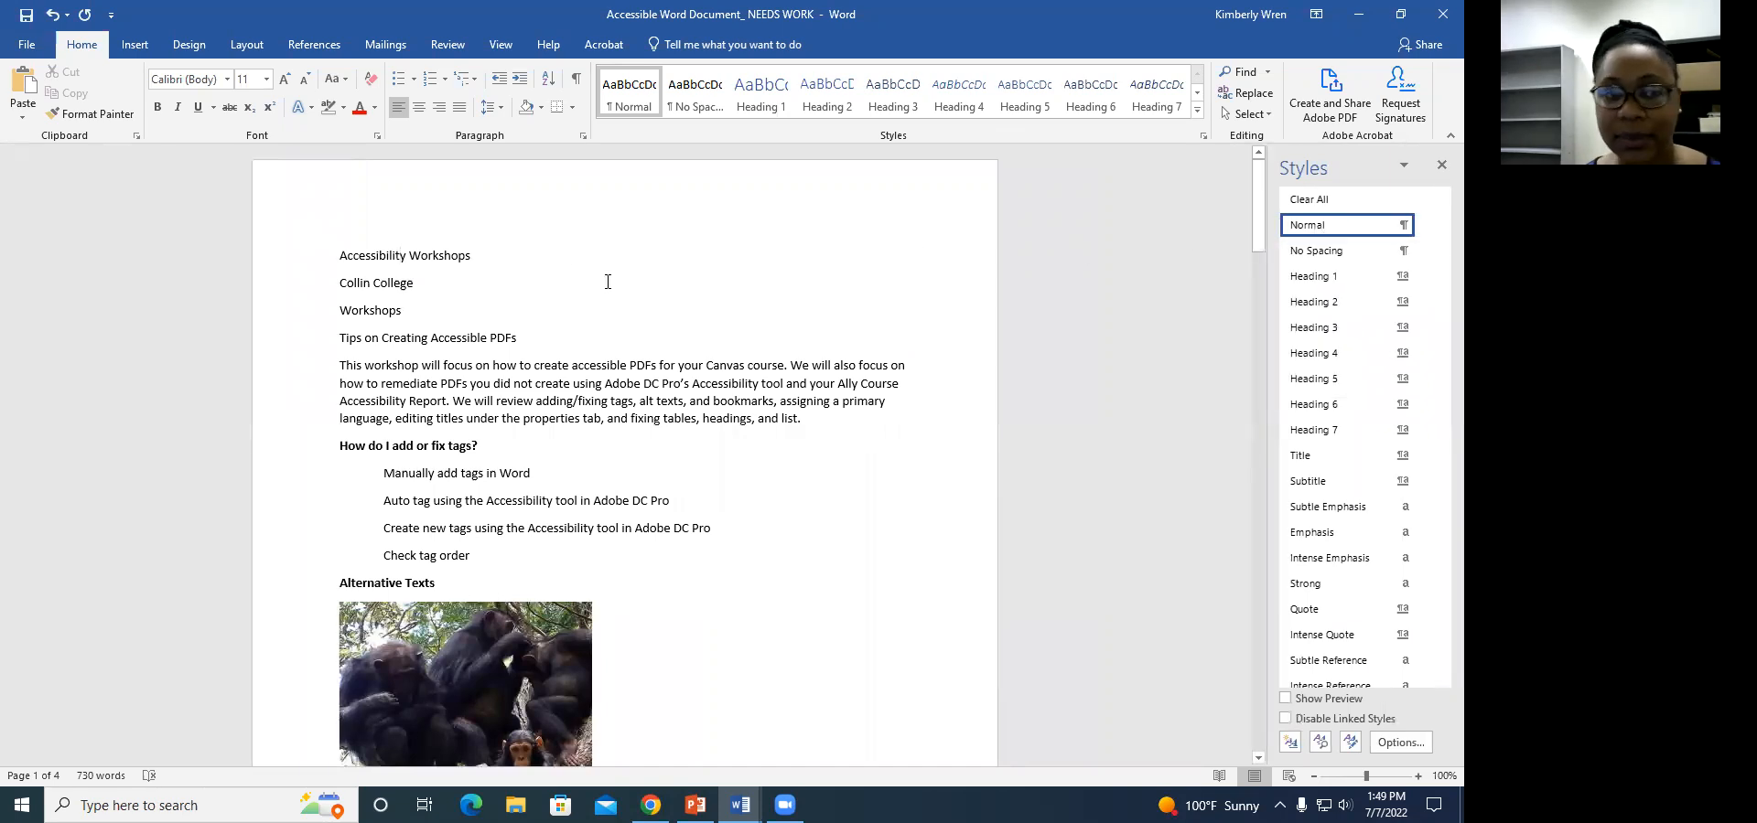
triple_click(382, 256)
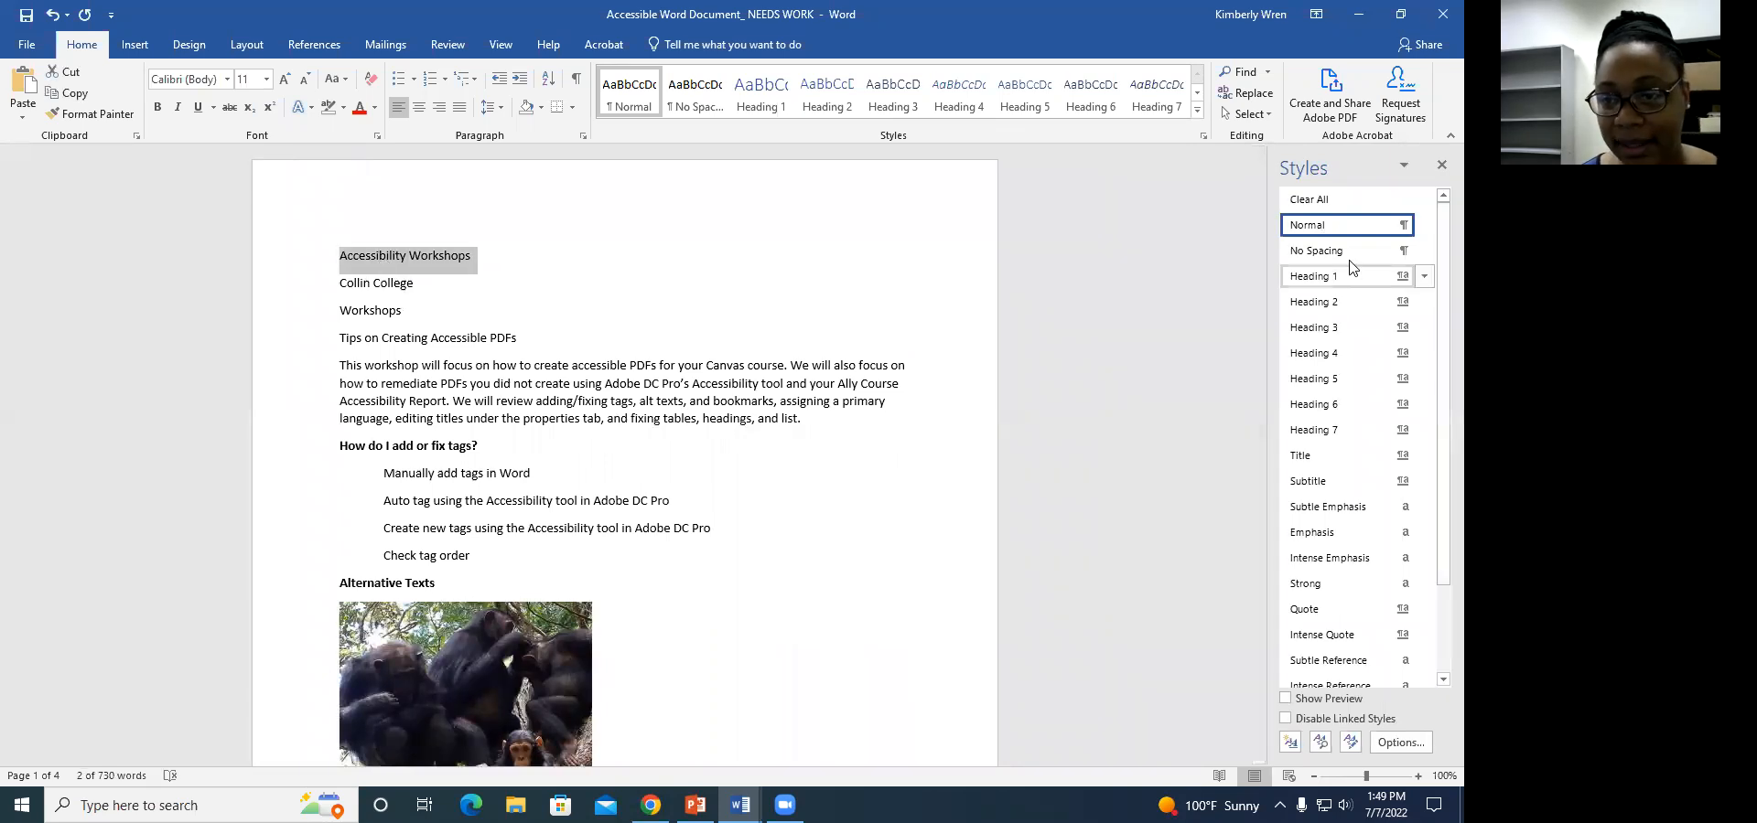
click(1351, 457)
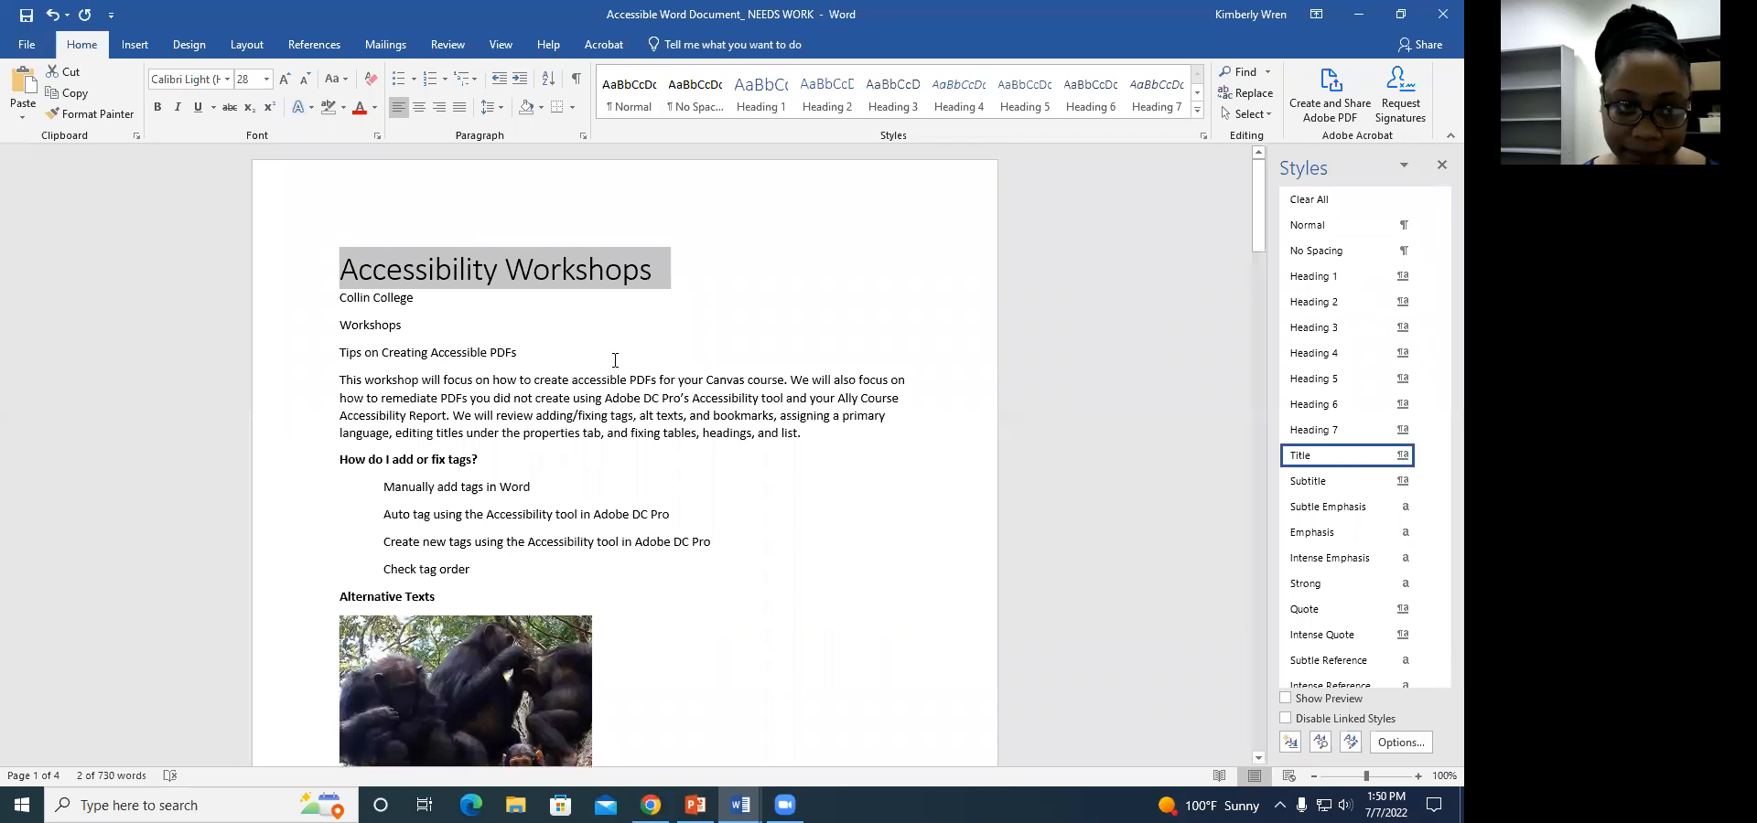
click(395, 300)
double_click(397, 303)
triple_click(395, 303)
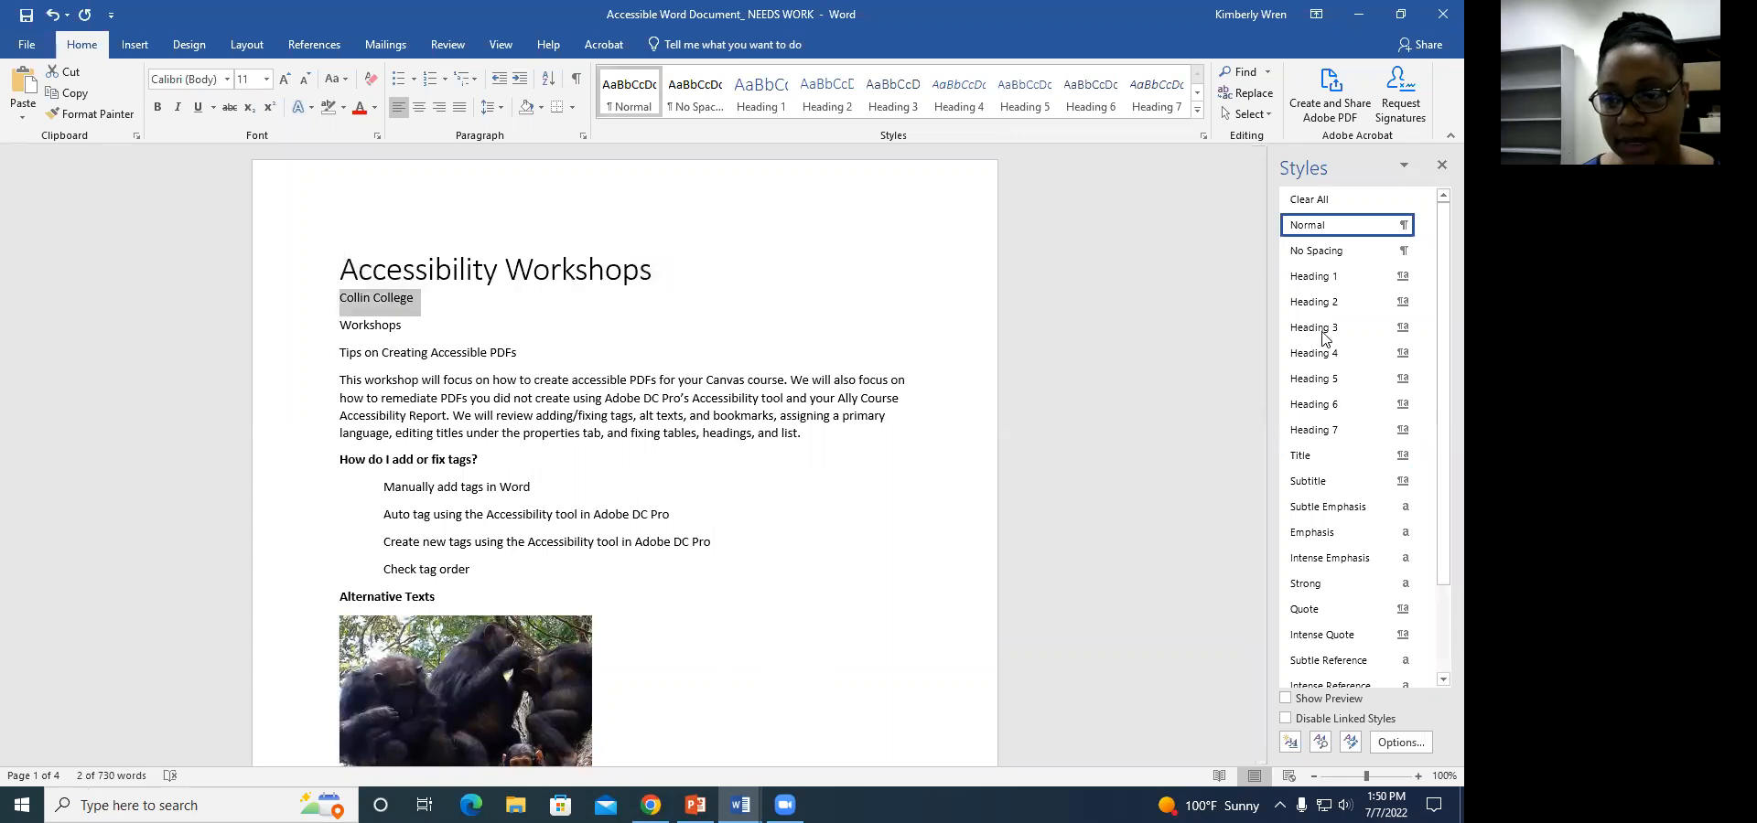
click(1328, 487)
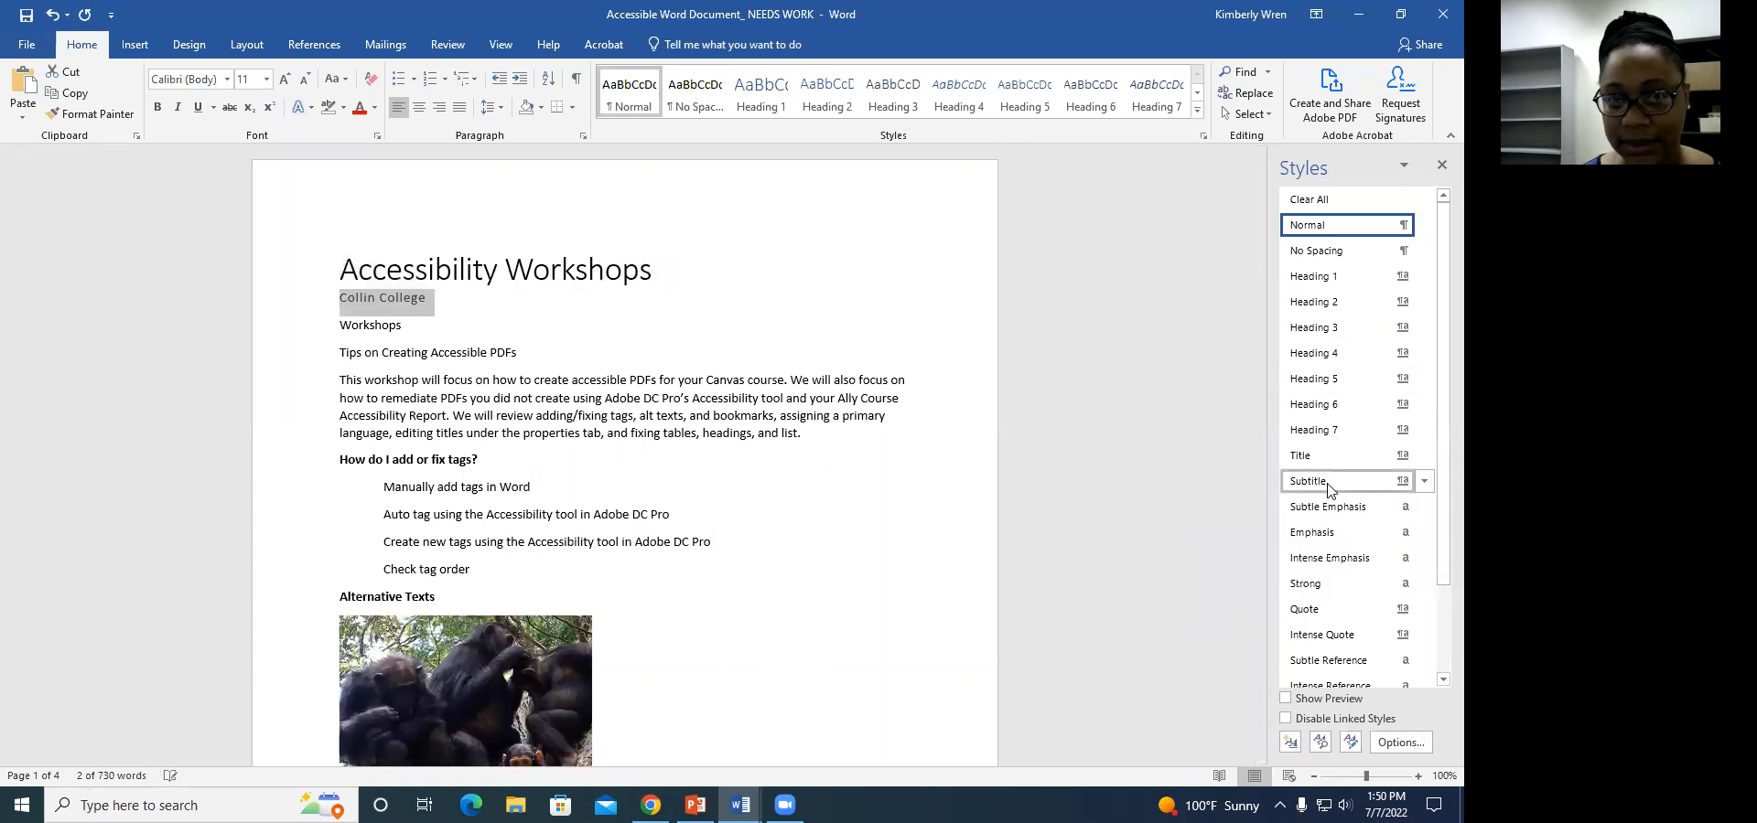
Apply Heading 1 to the Workshops line and Heading 2 to the Tips on Creating Accessible PDFs line
triple_click(382, 326)
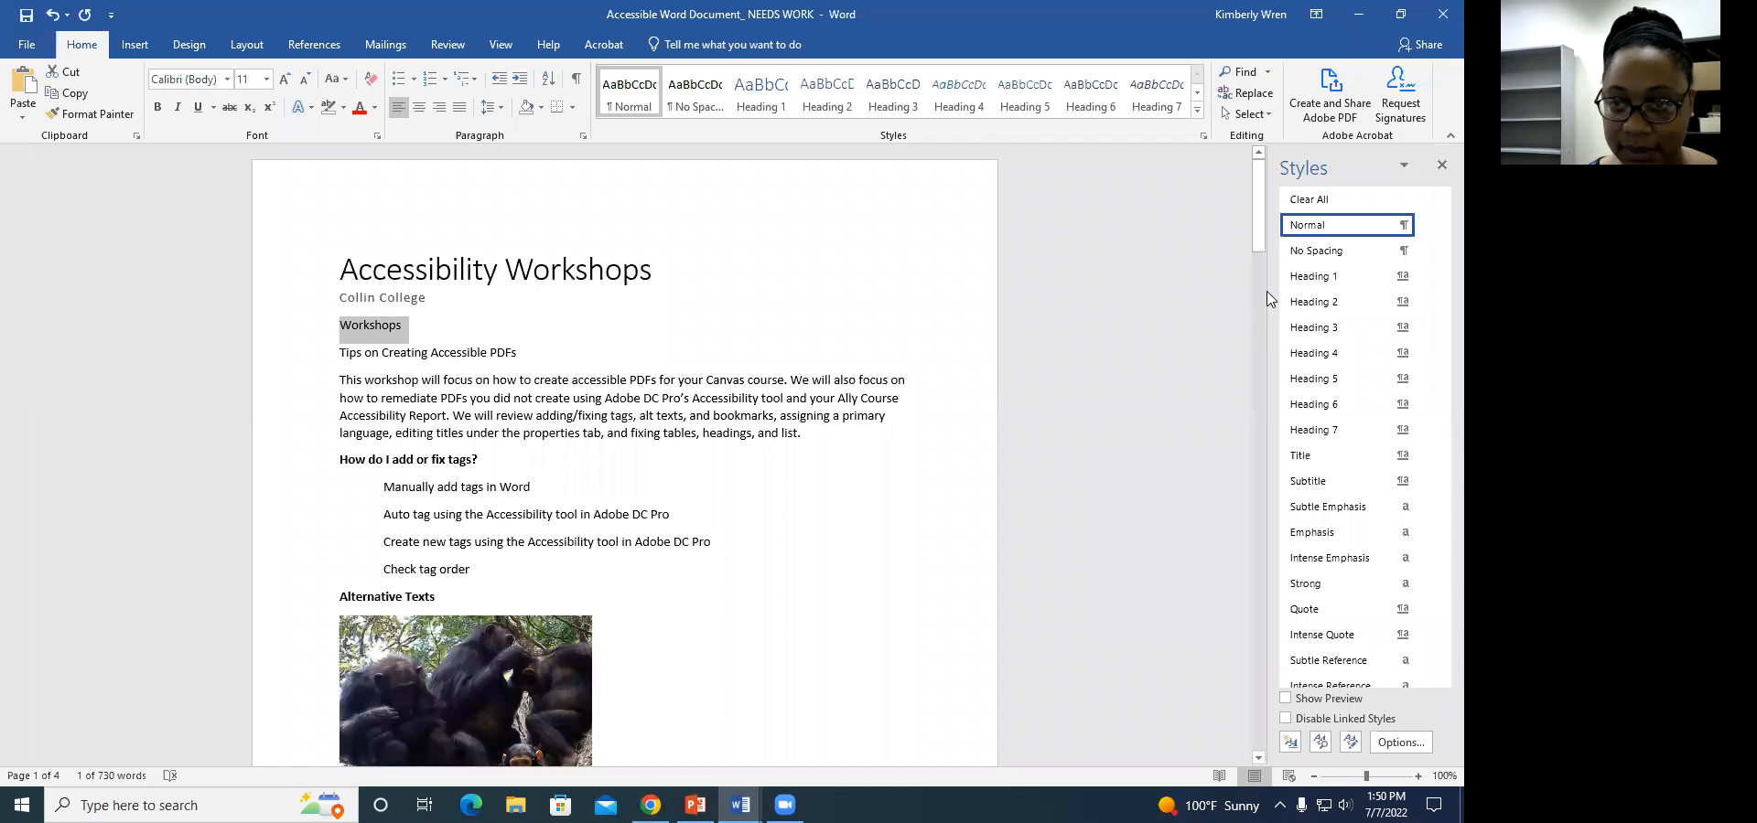
click(1308, 279)
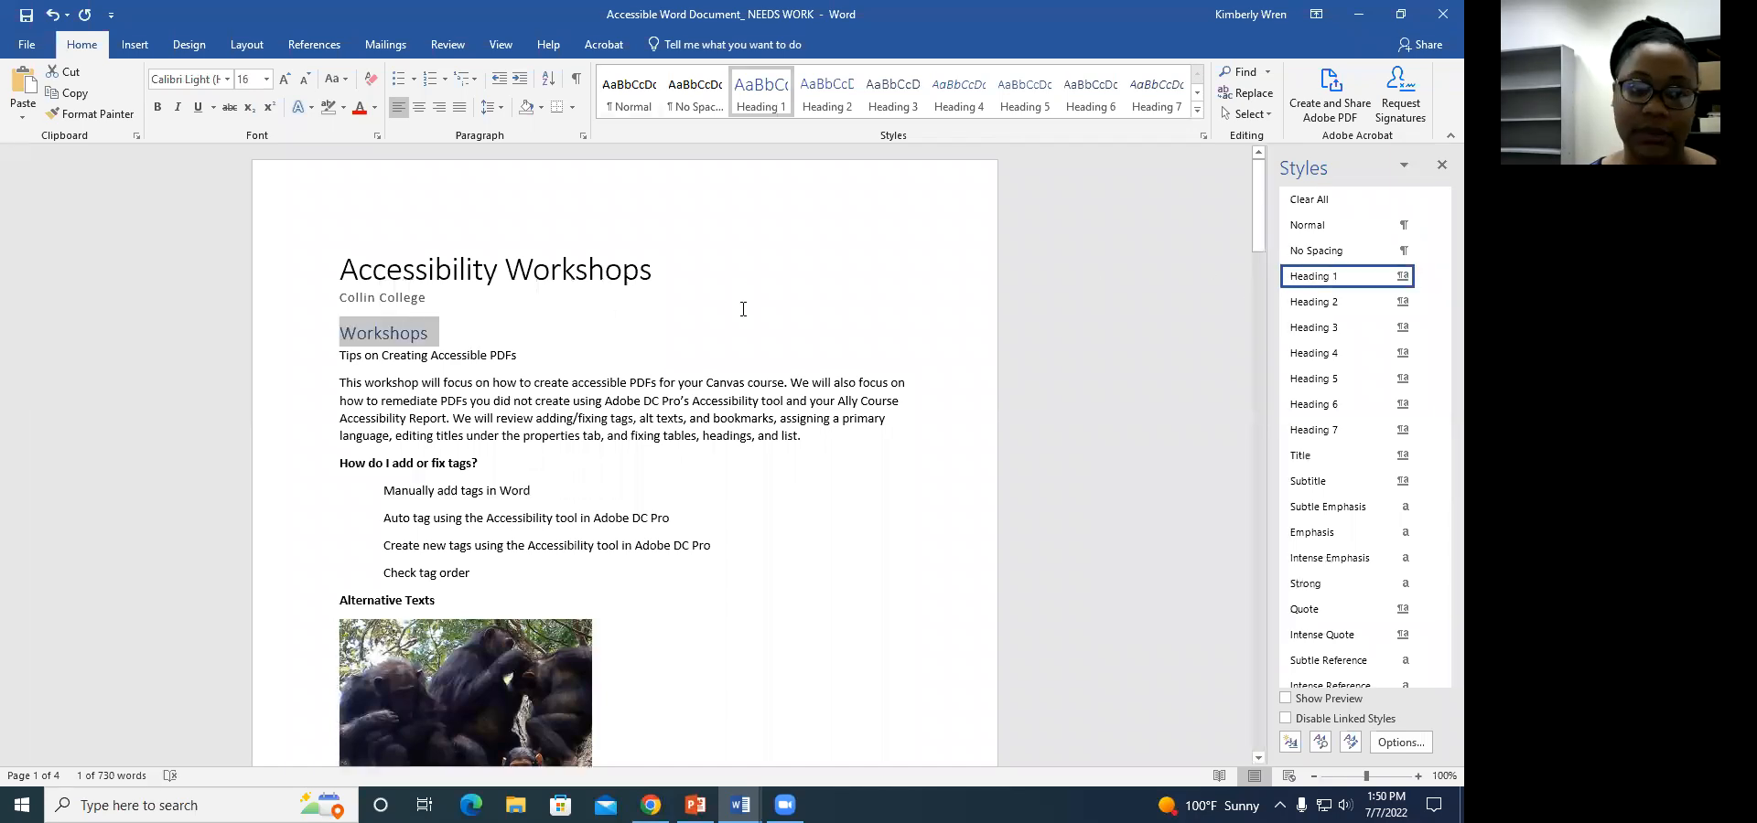
triple_click(443, 355)
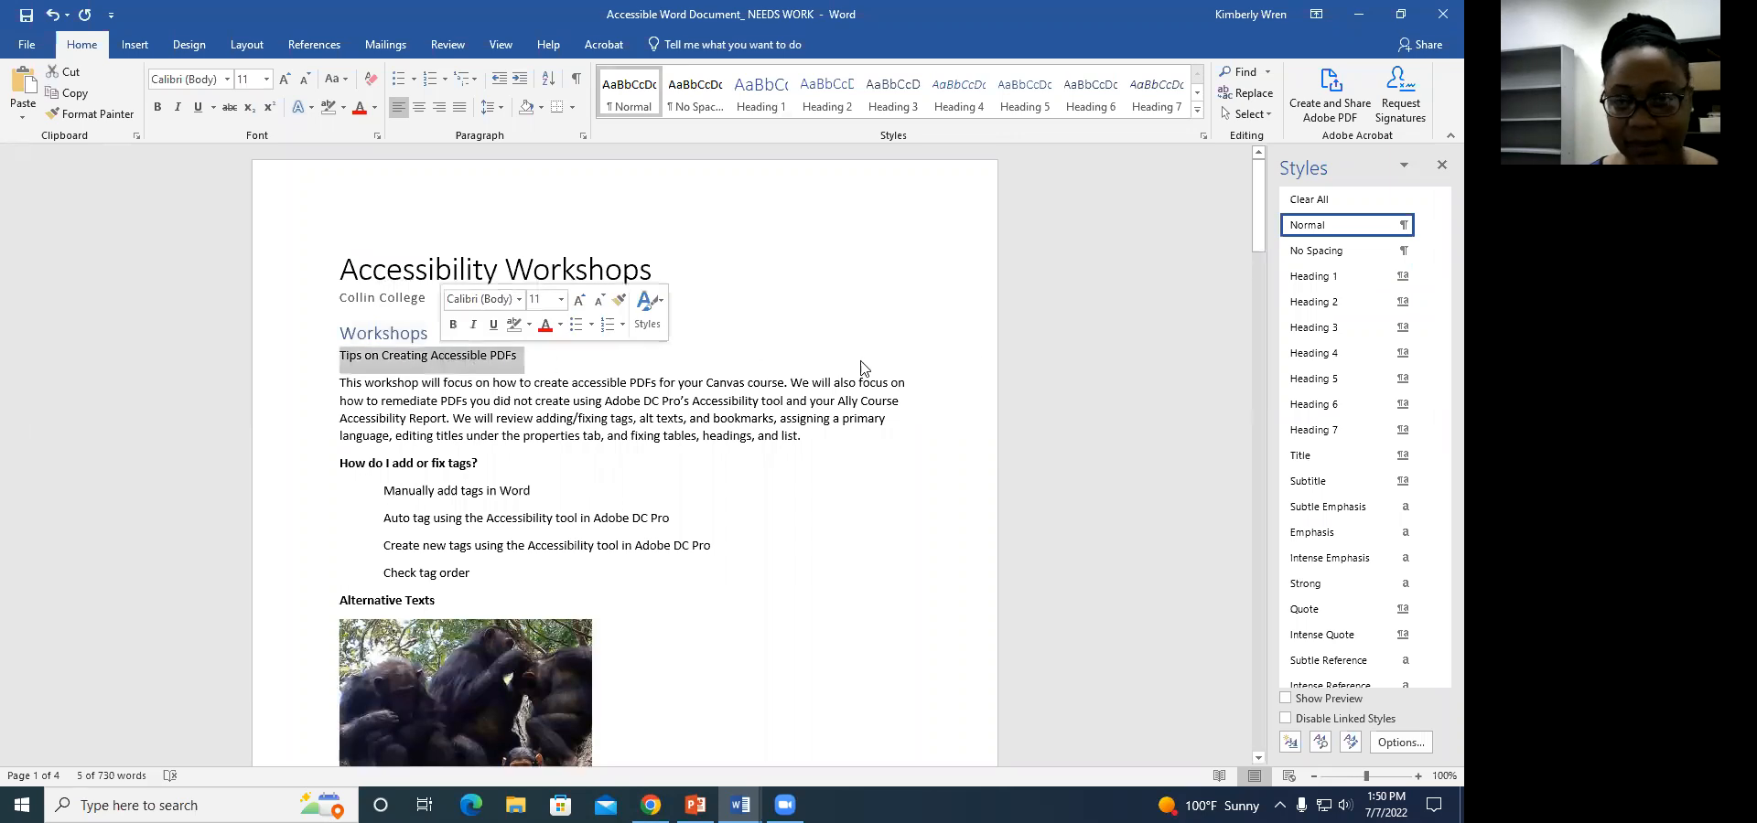
click(1310, 303)
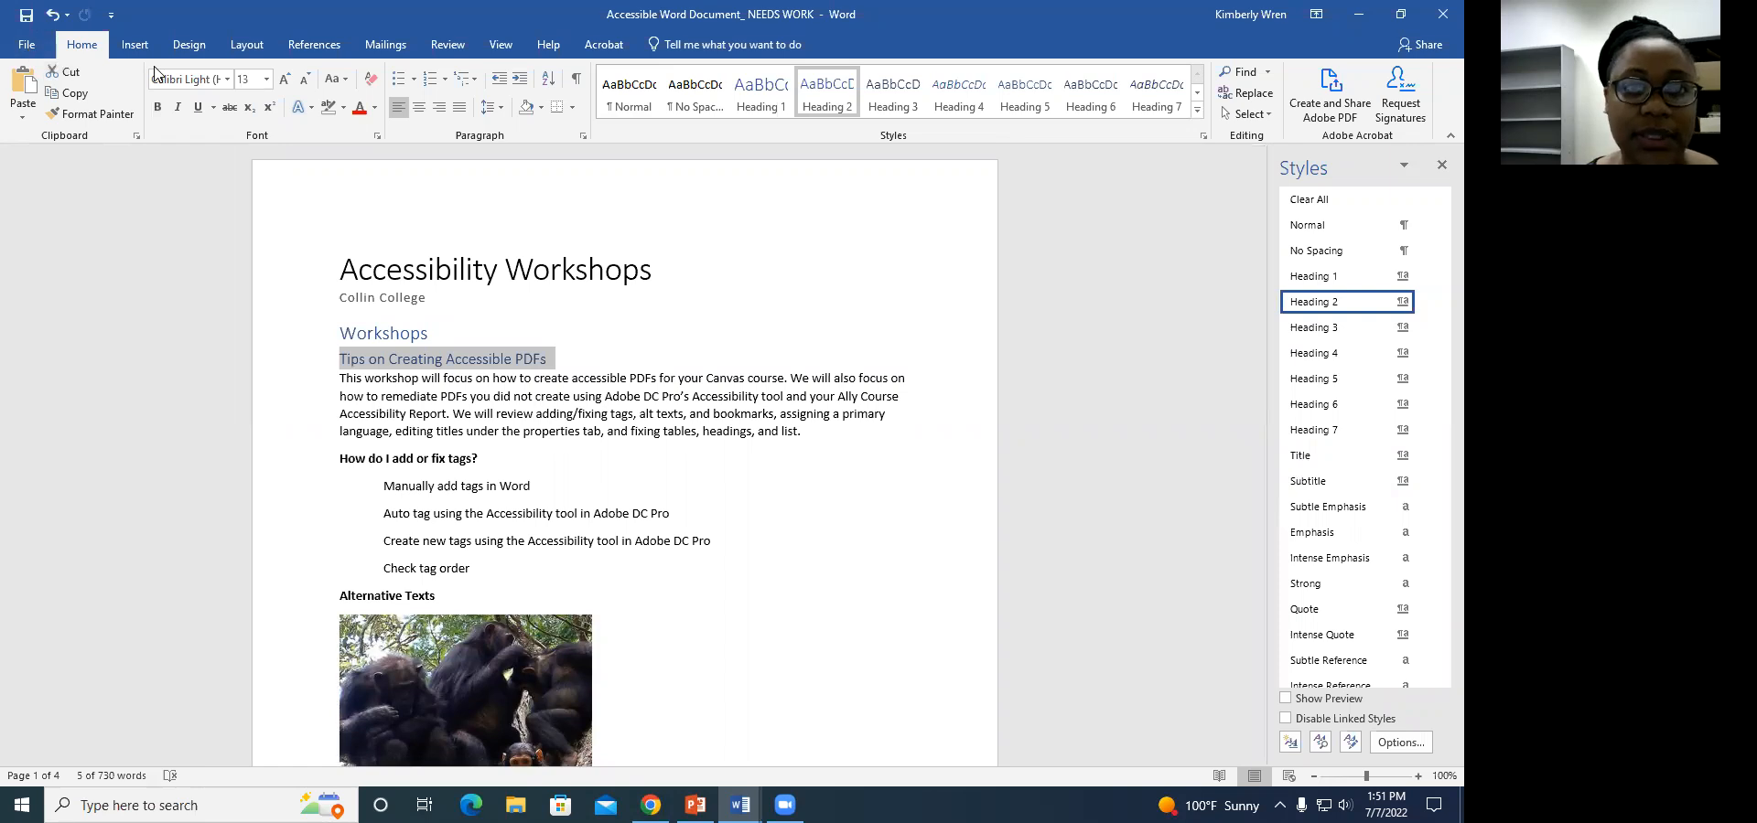
click(385, 13)
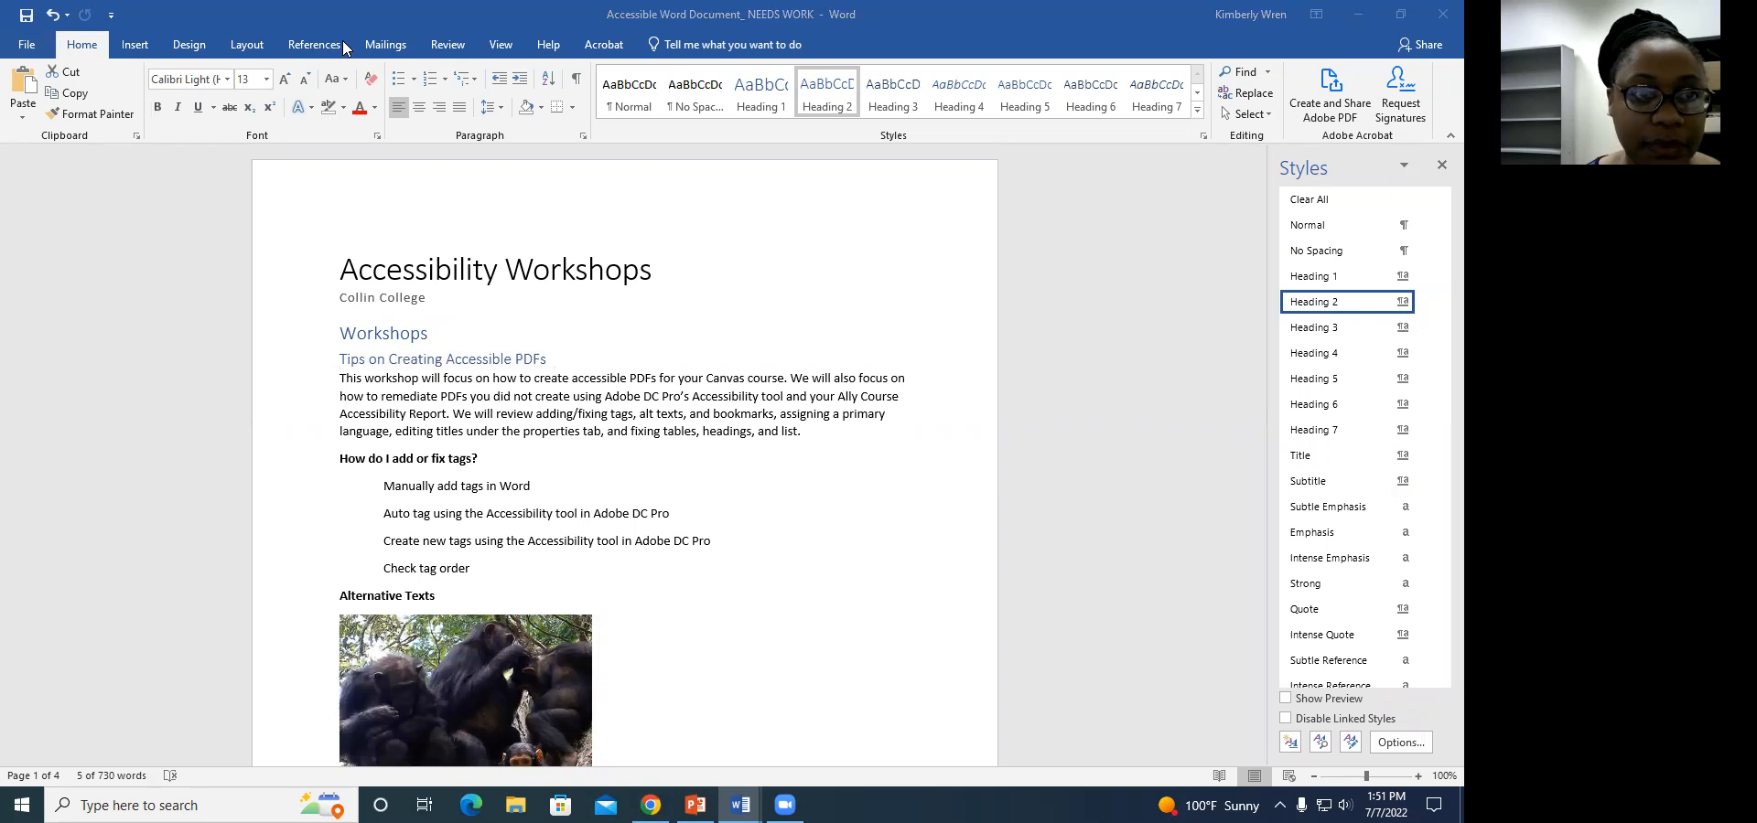
View the document's heading levels in Outline view and return to the Print Layout view
click(503, 47)
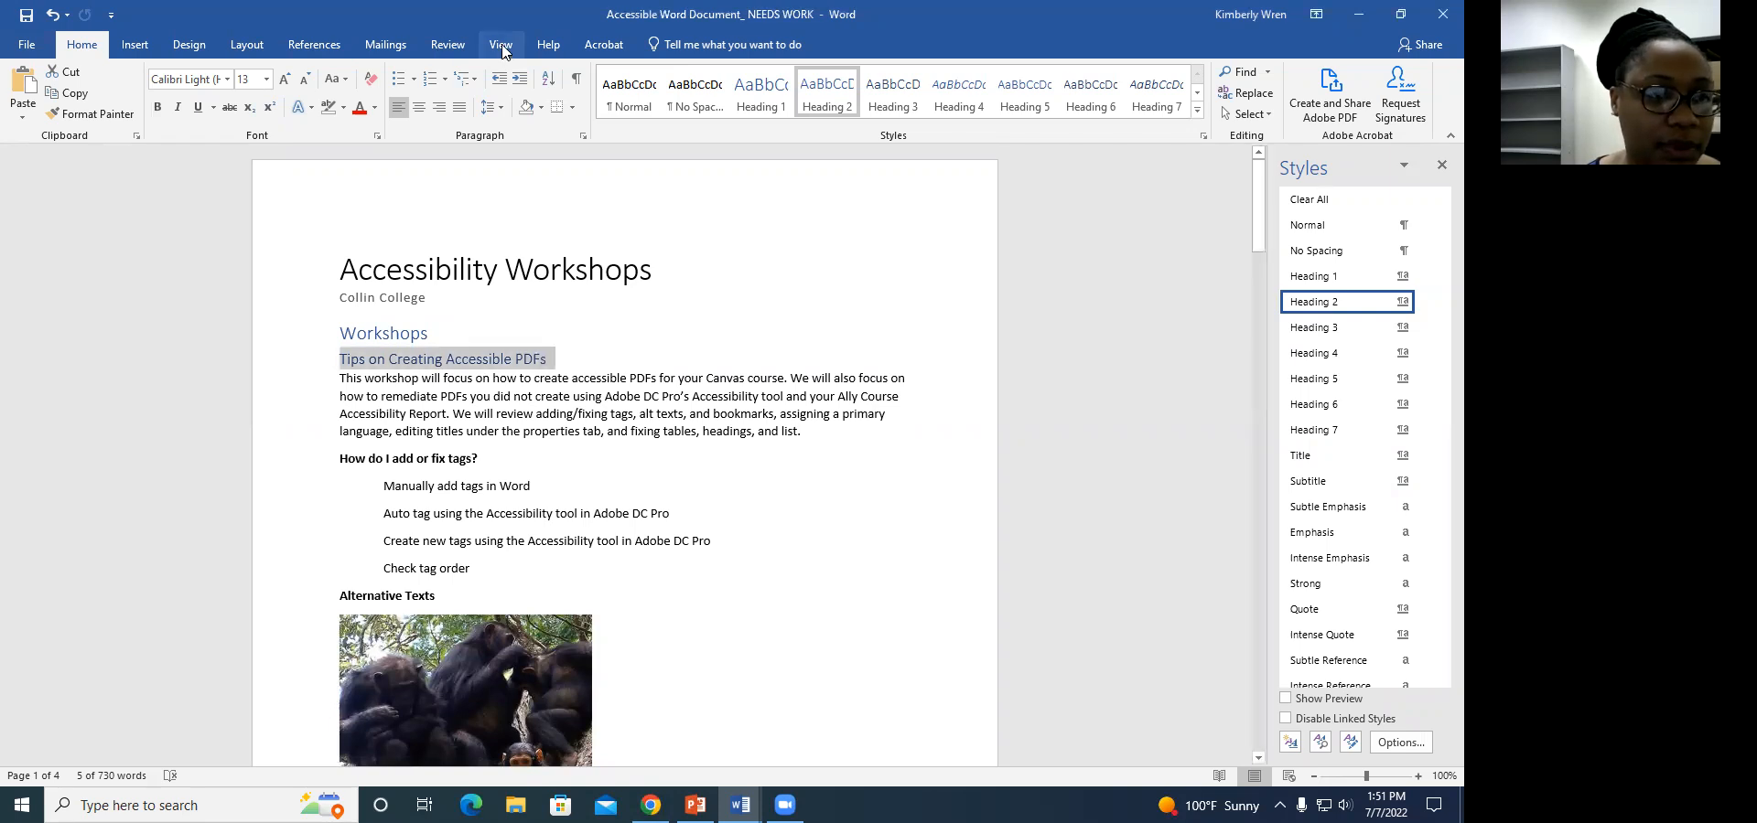
click(502, 47)
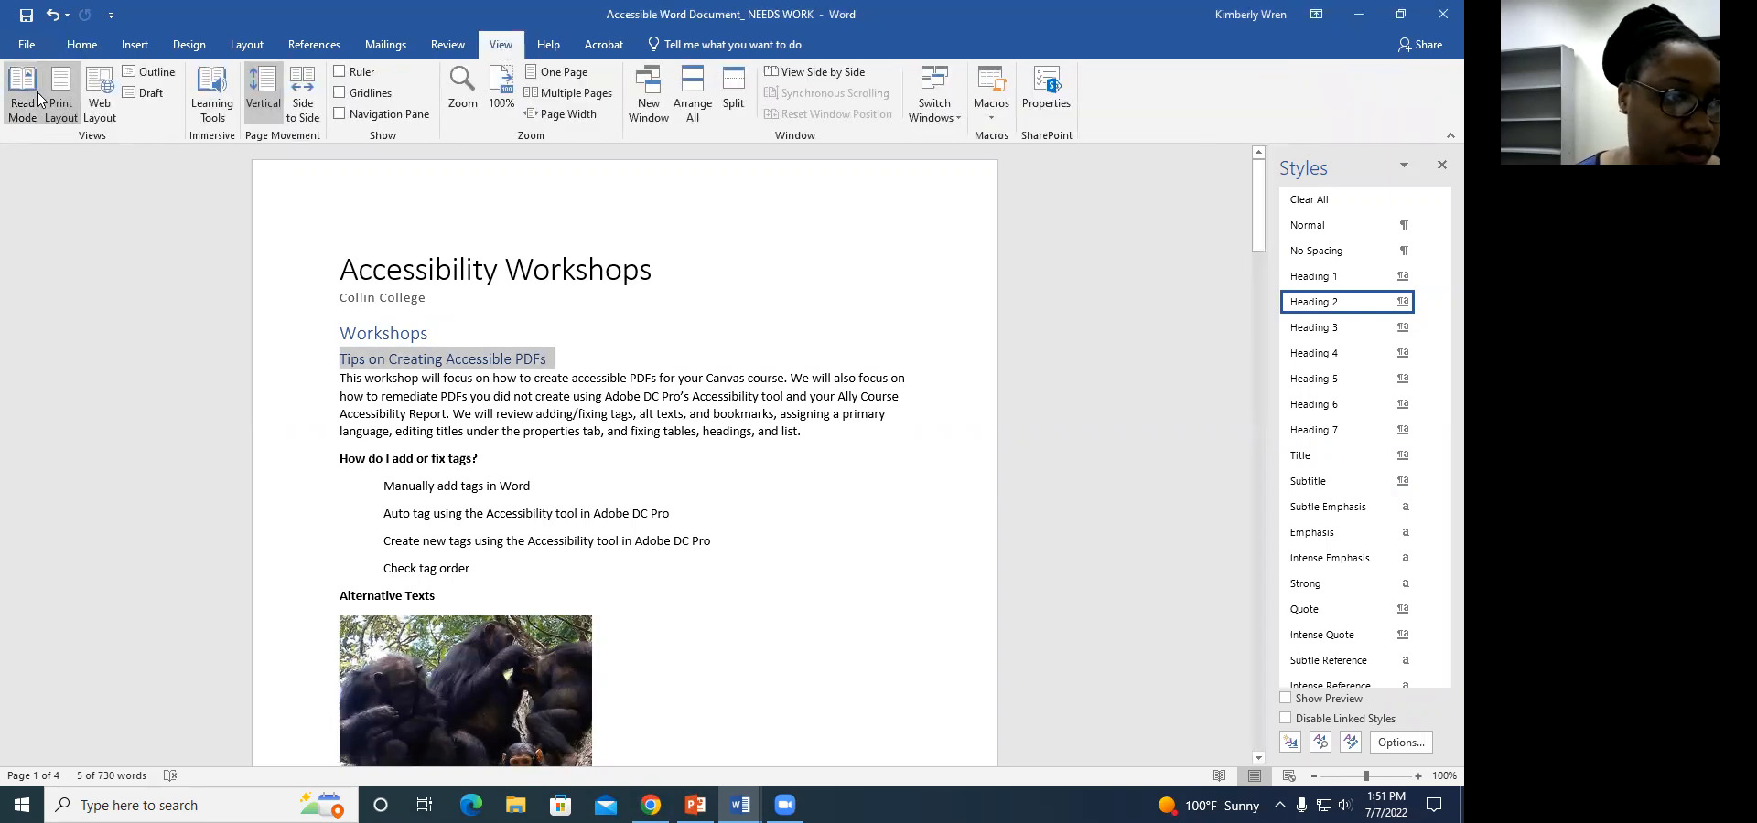
click(128, 73)
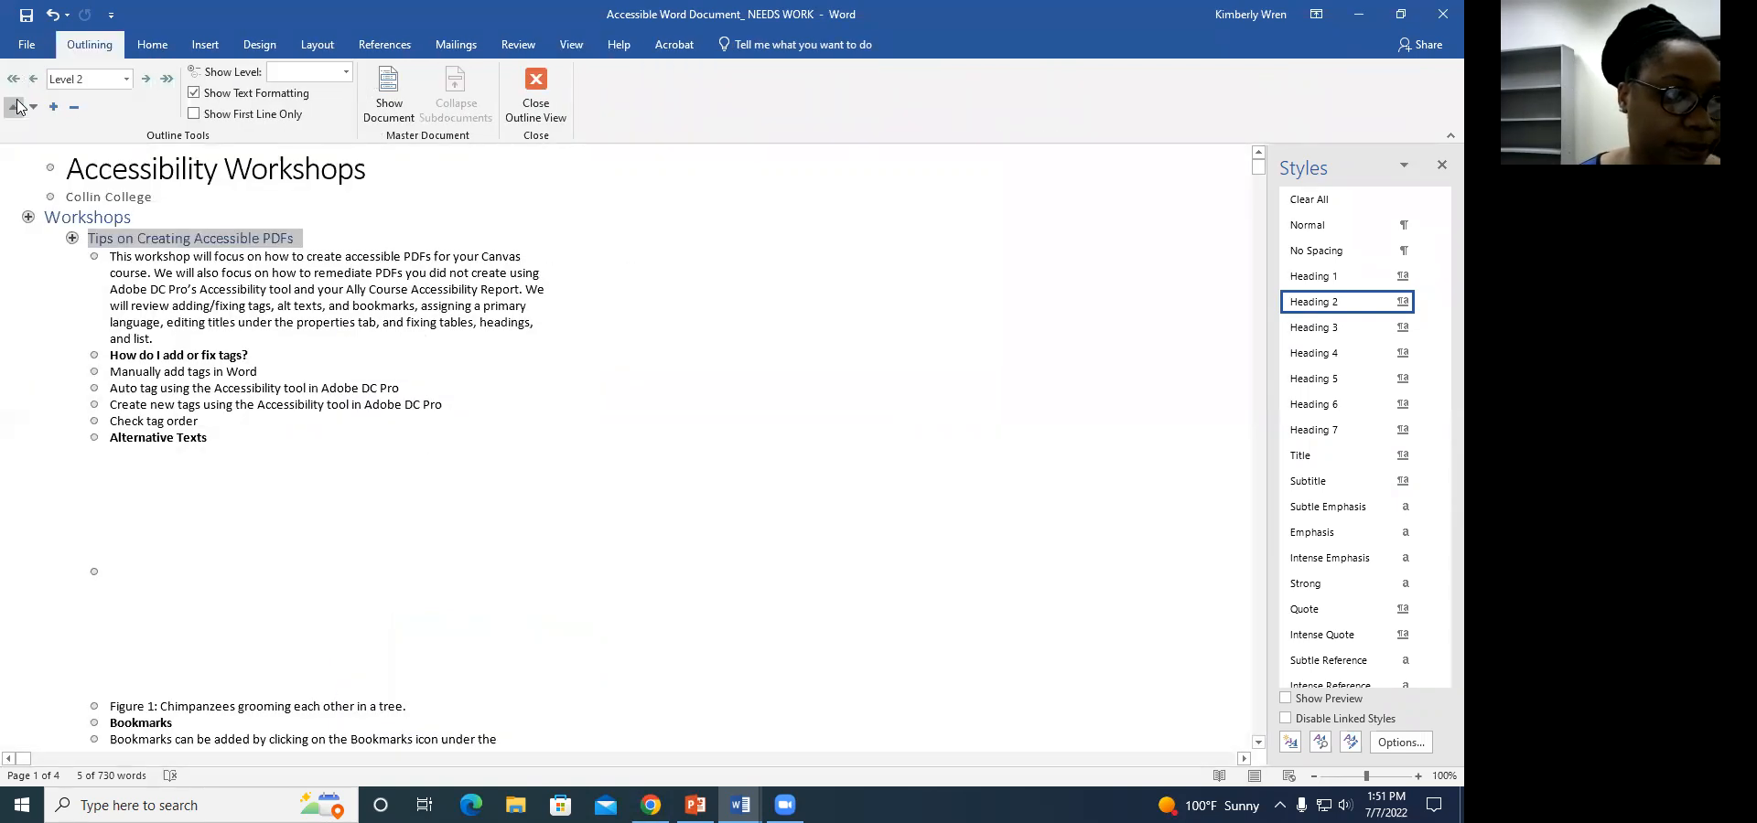
click(27, 44)
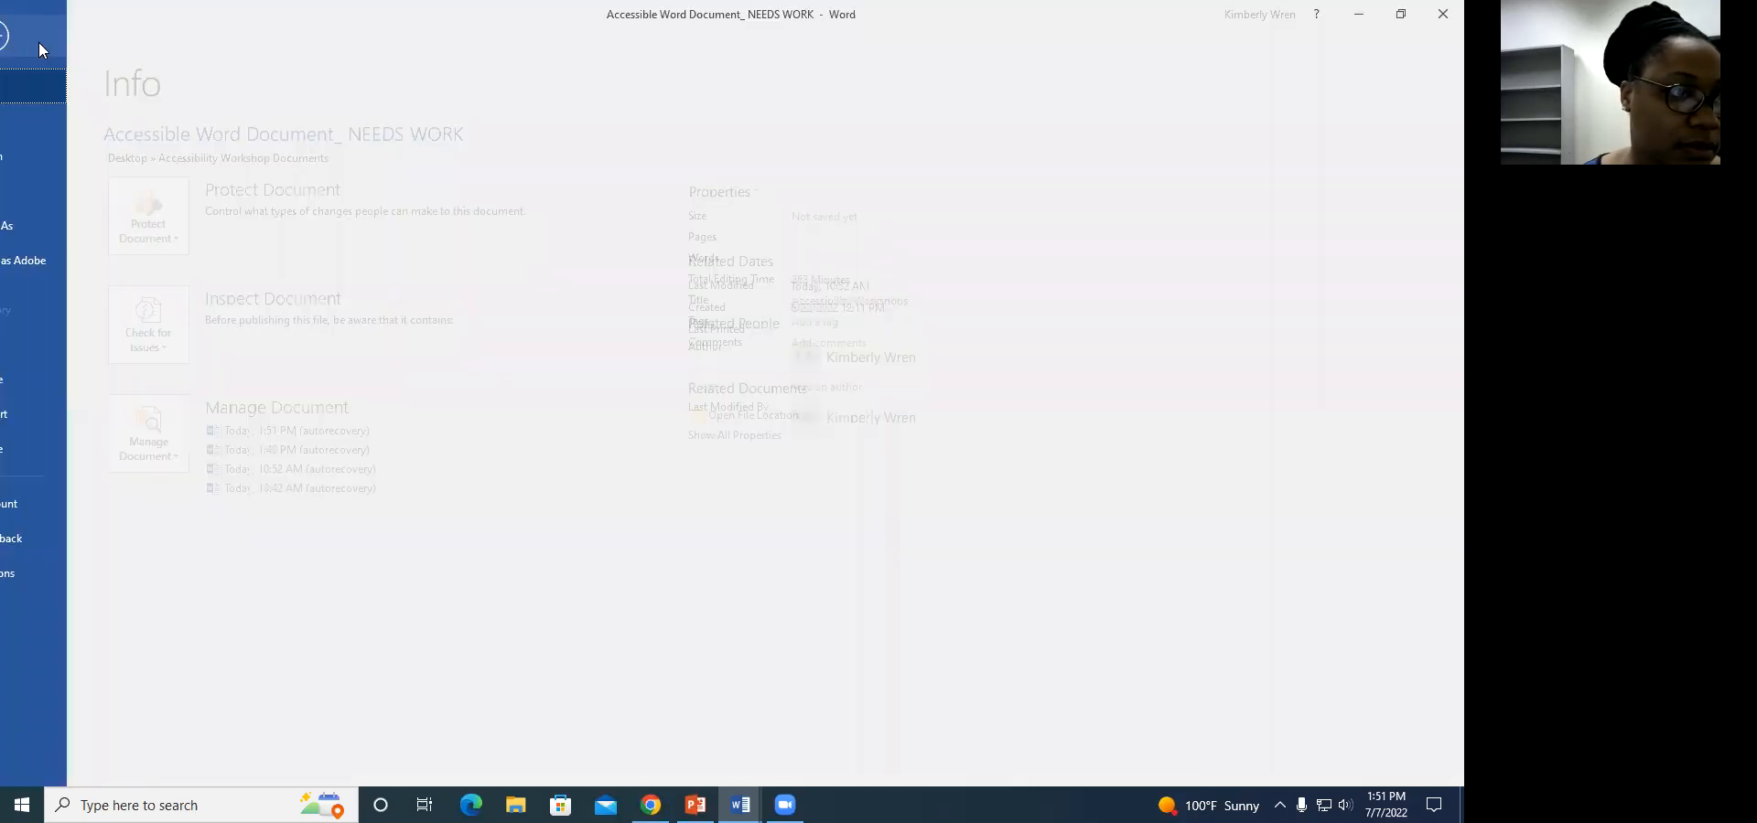
key(Escape)
click(152, 44)
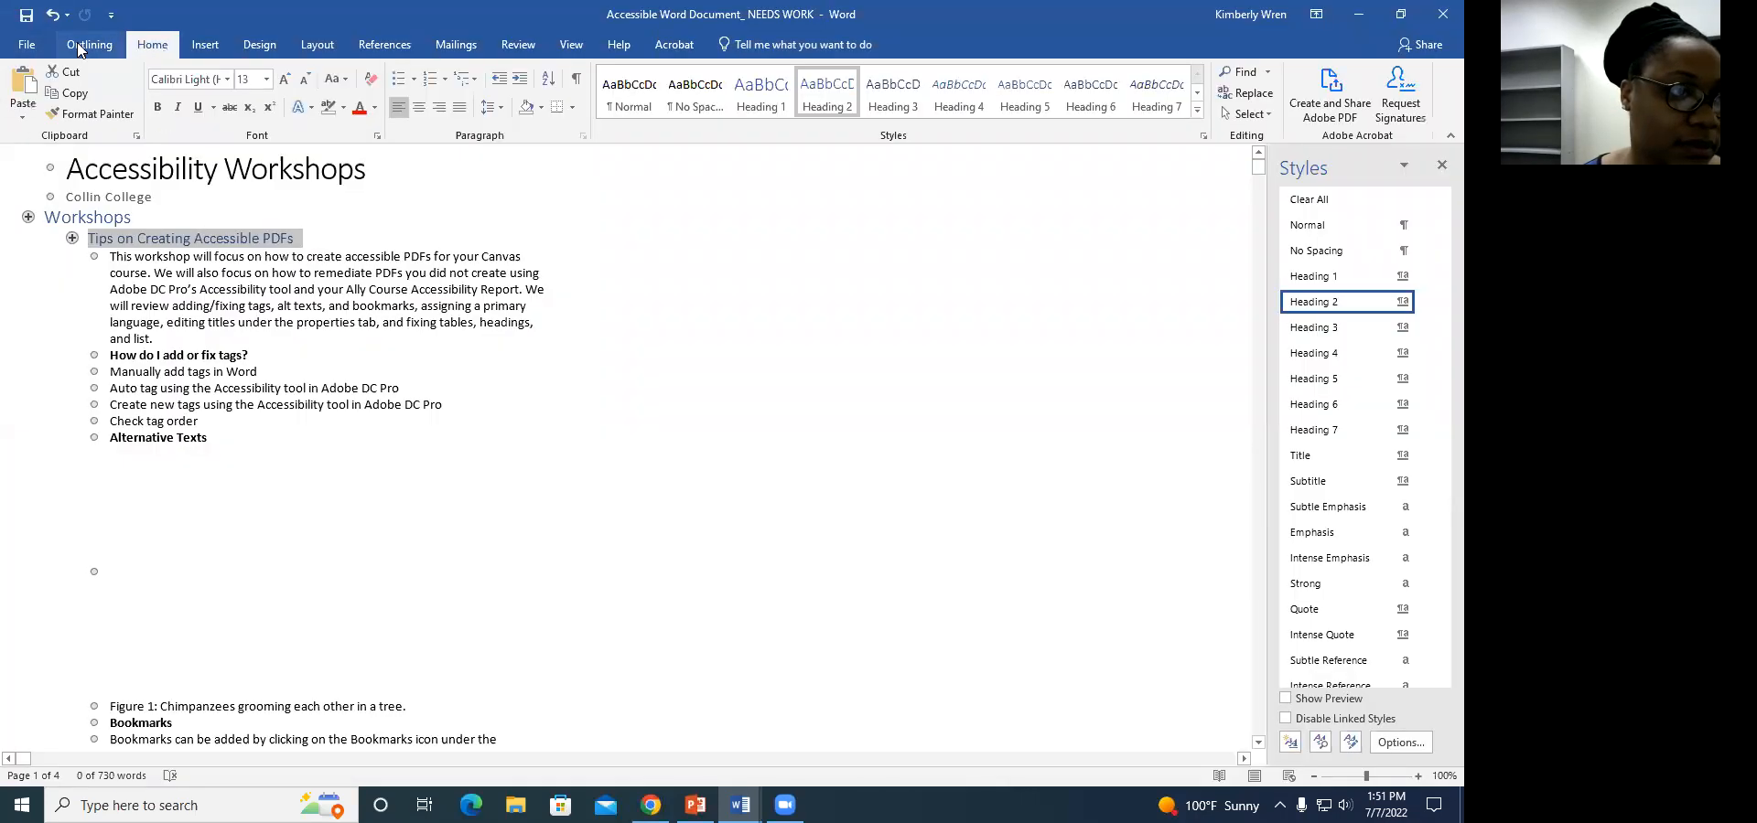
click(571, 43)
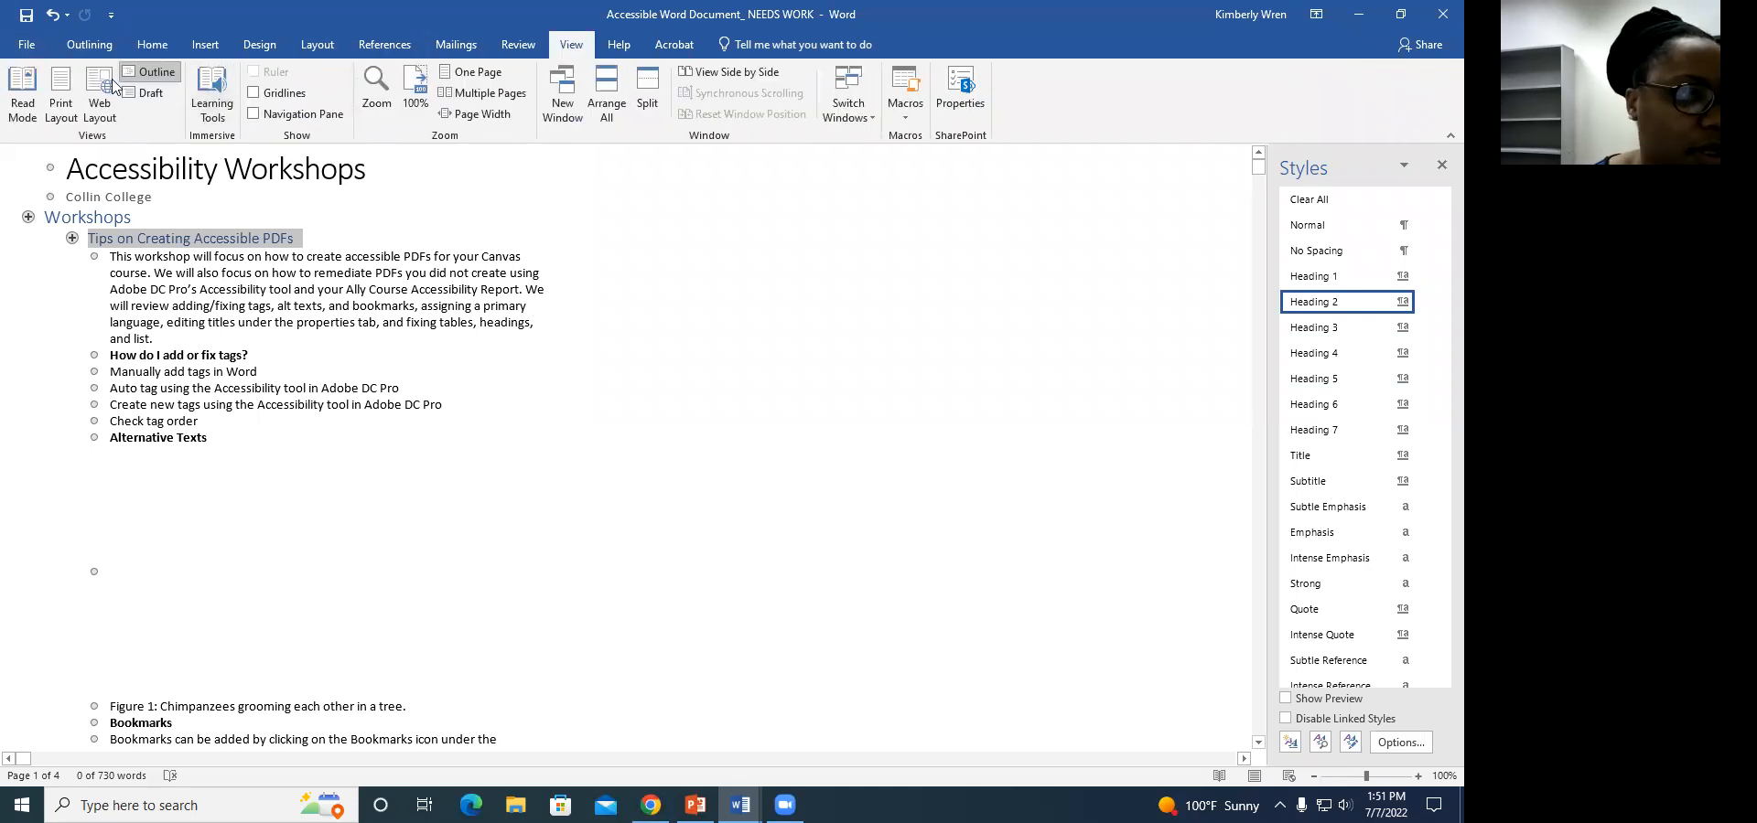
click(22, 91)
key(Escape)
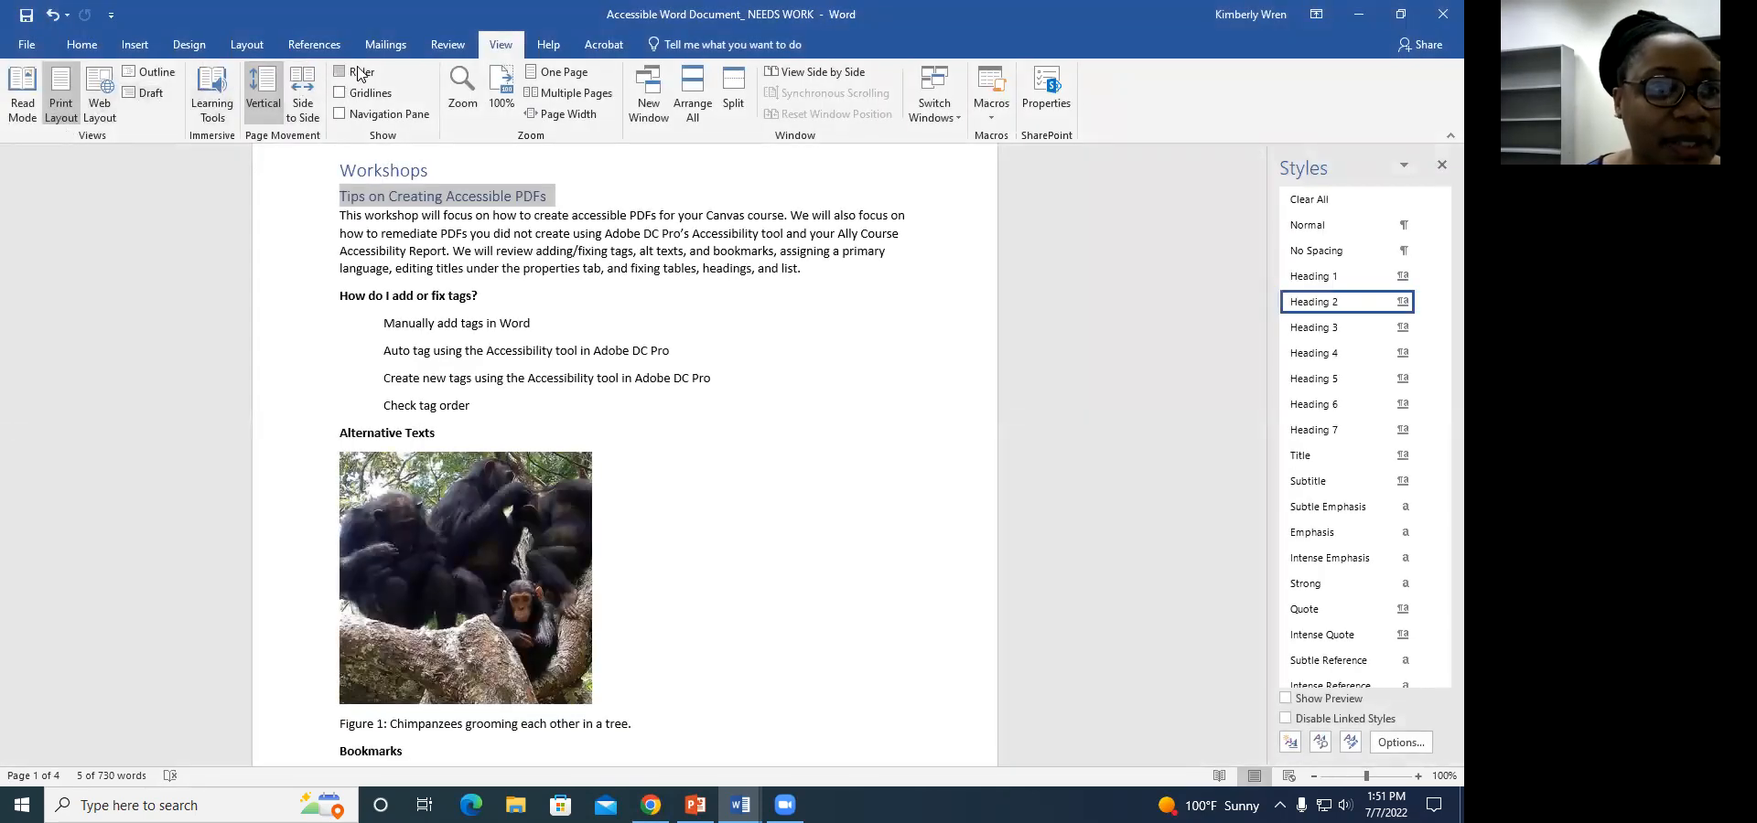
click(449, 51)
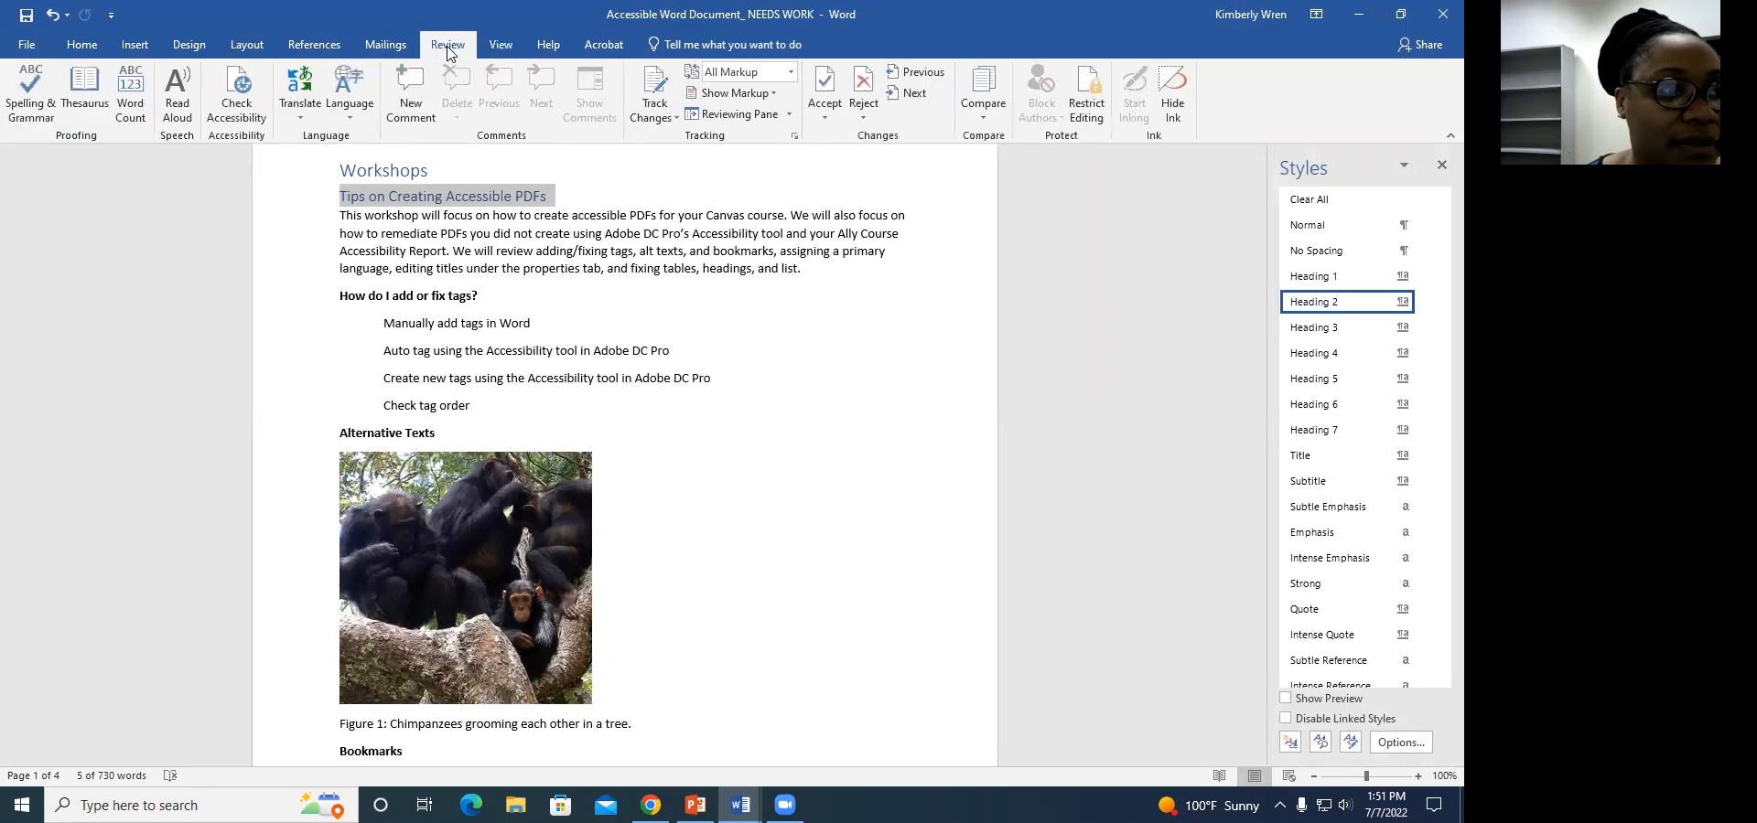
click(246, 42)
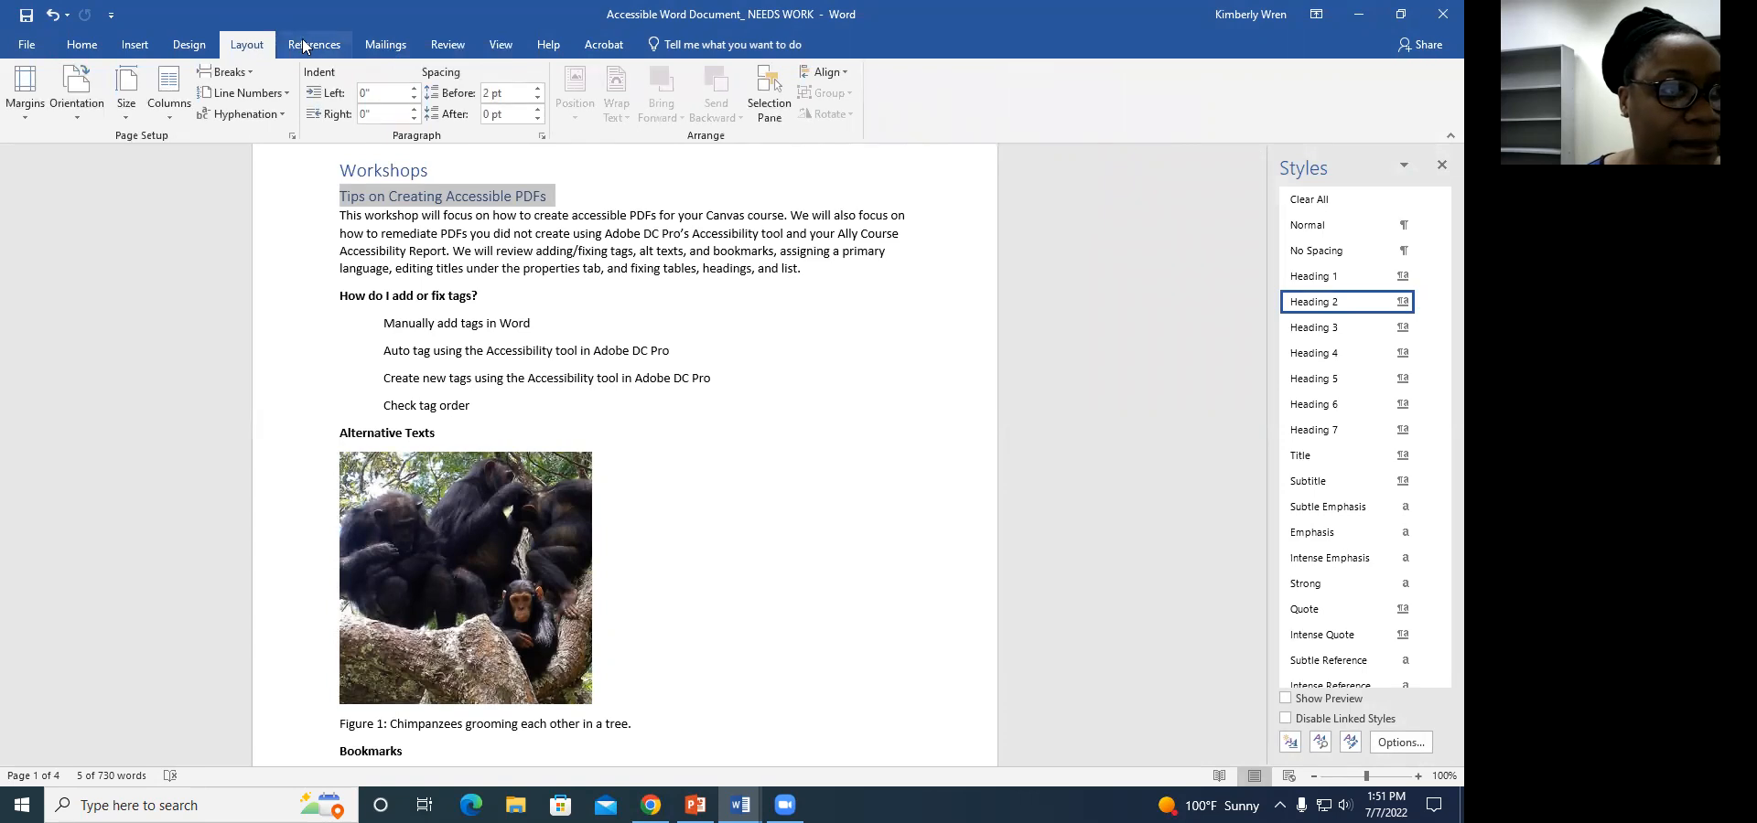
click(384, 45)
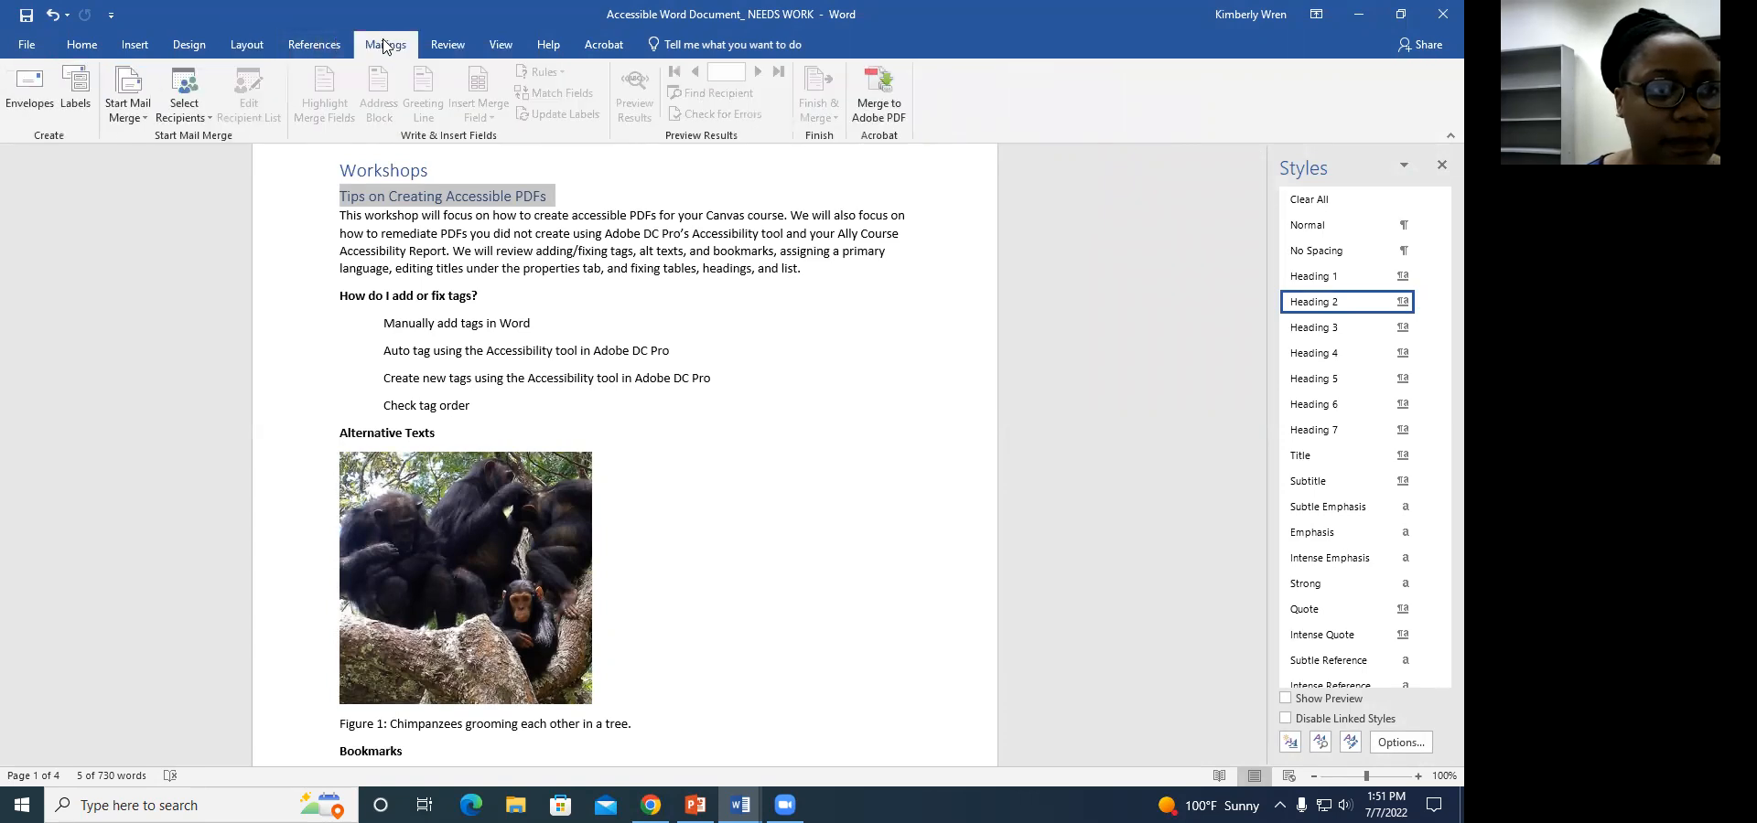
click(92, 50)
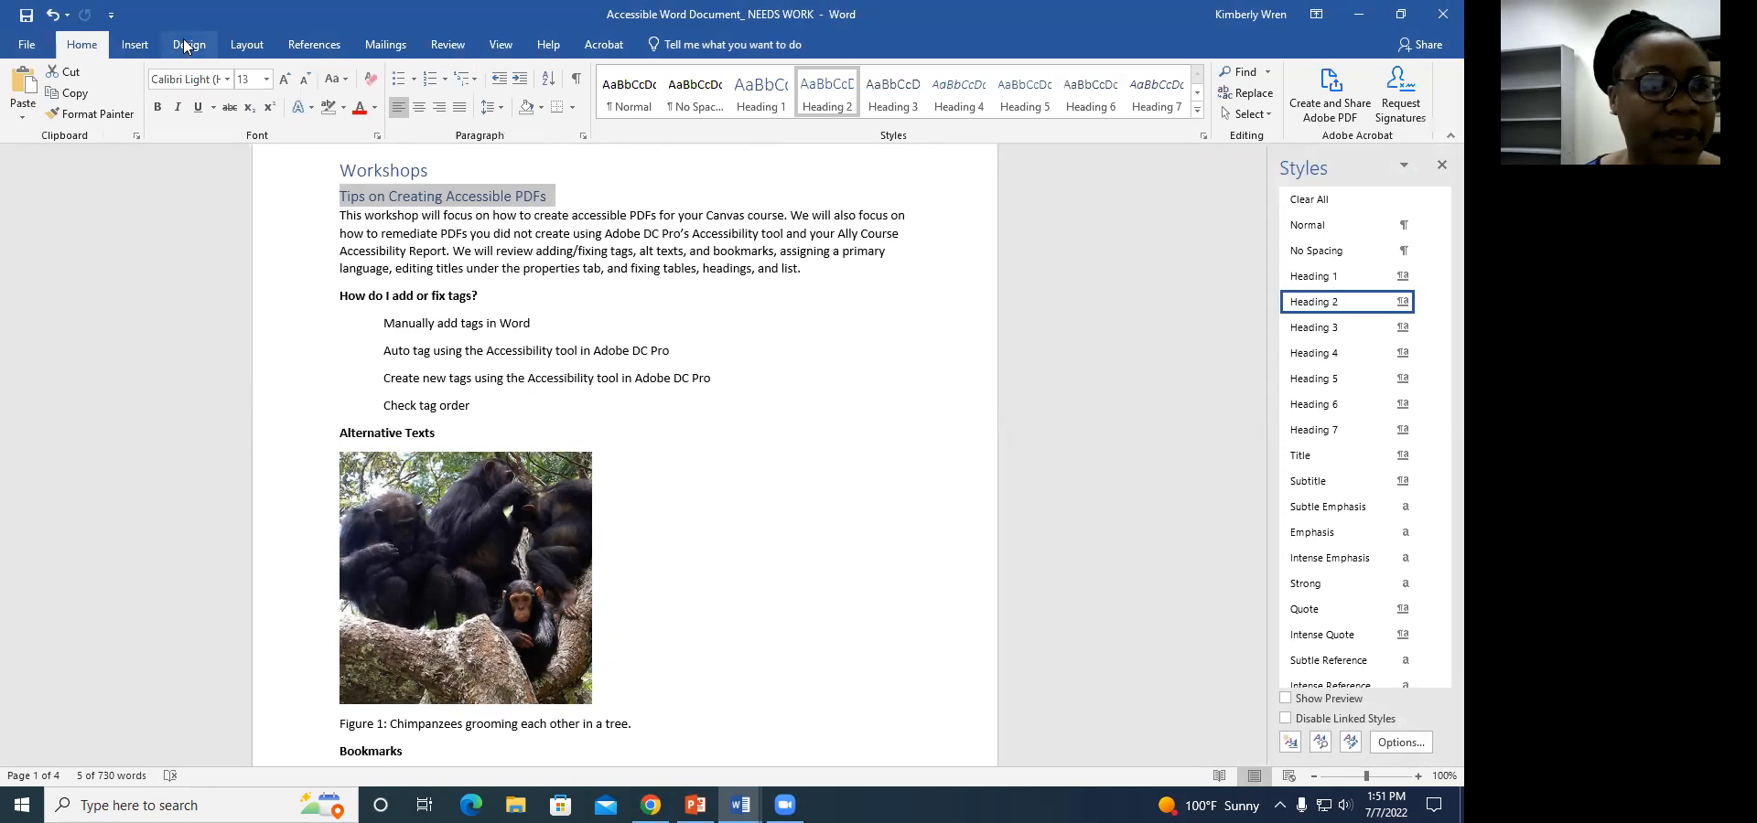
click(223, 40)
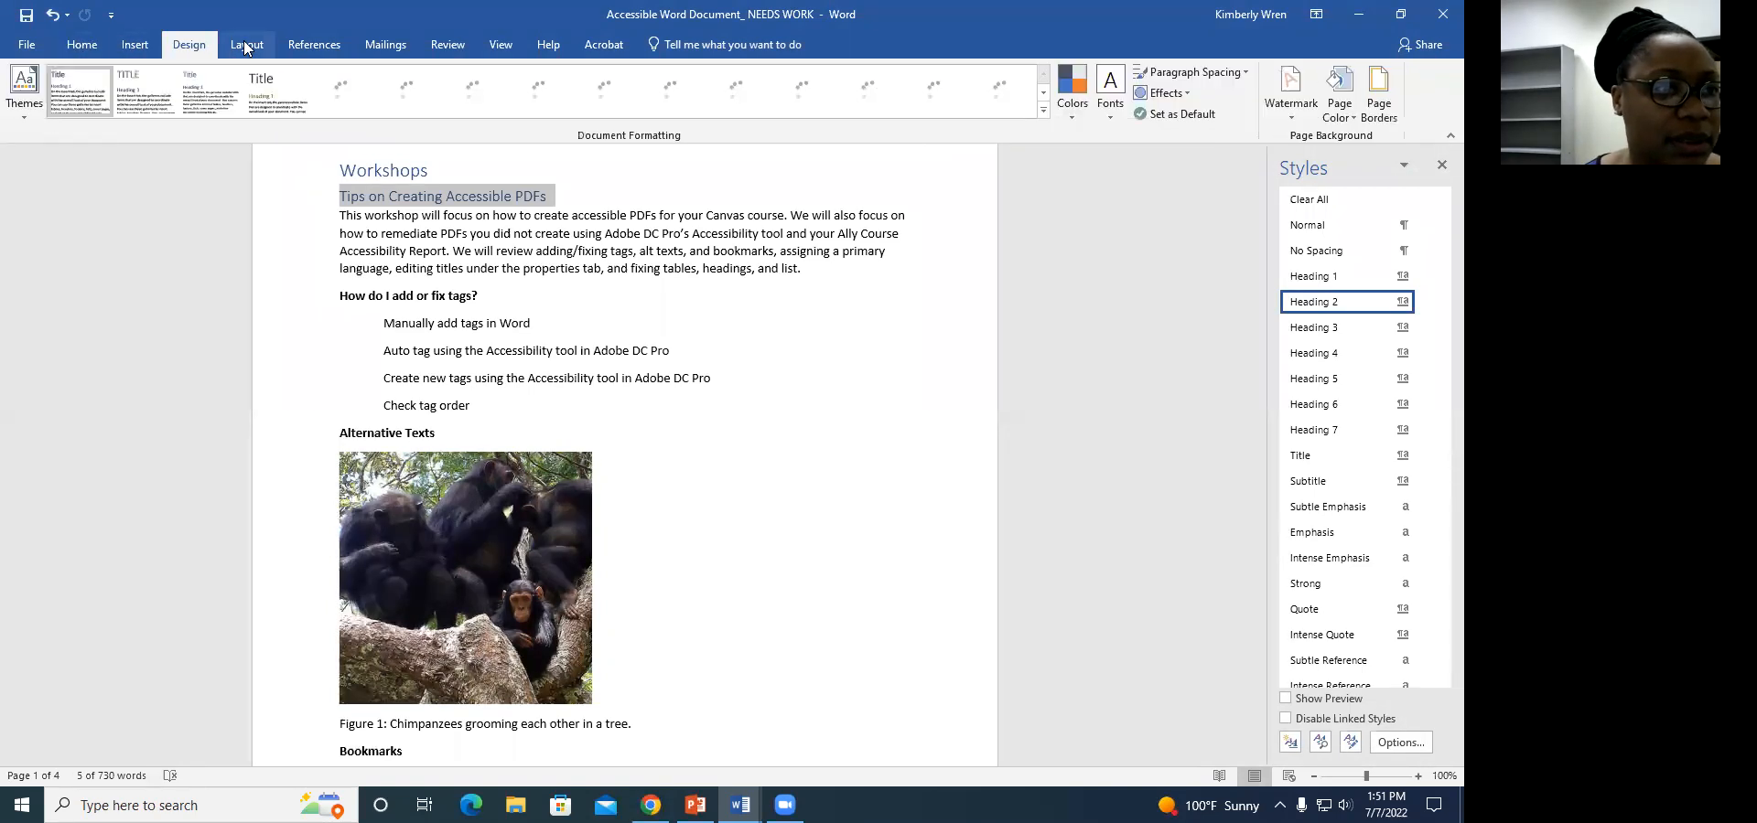
click(496, 41)
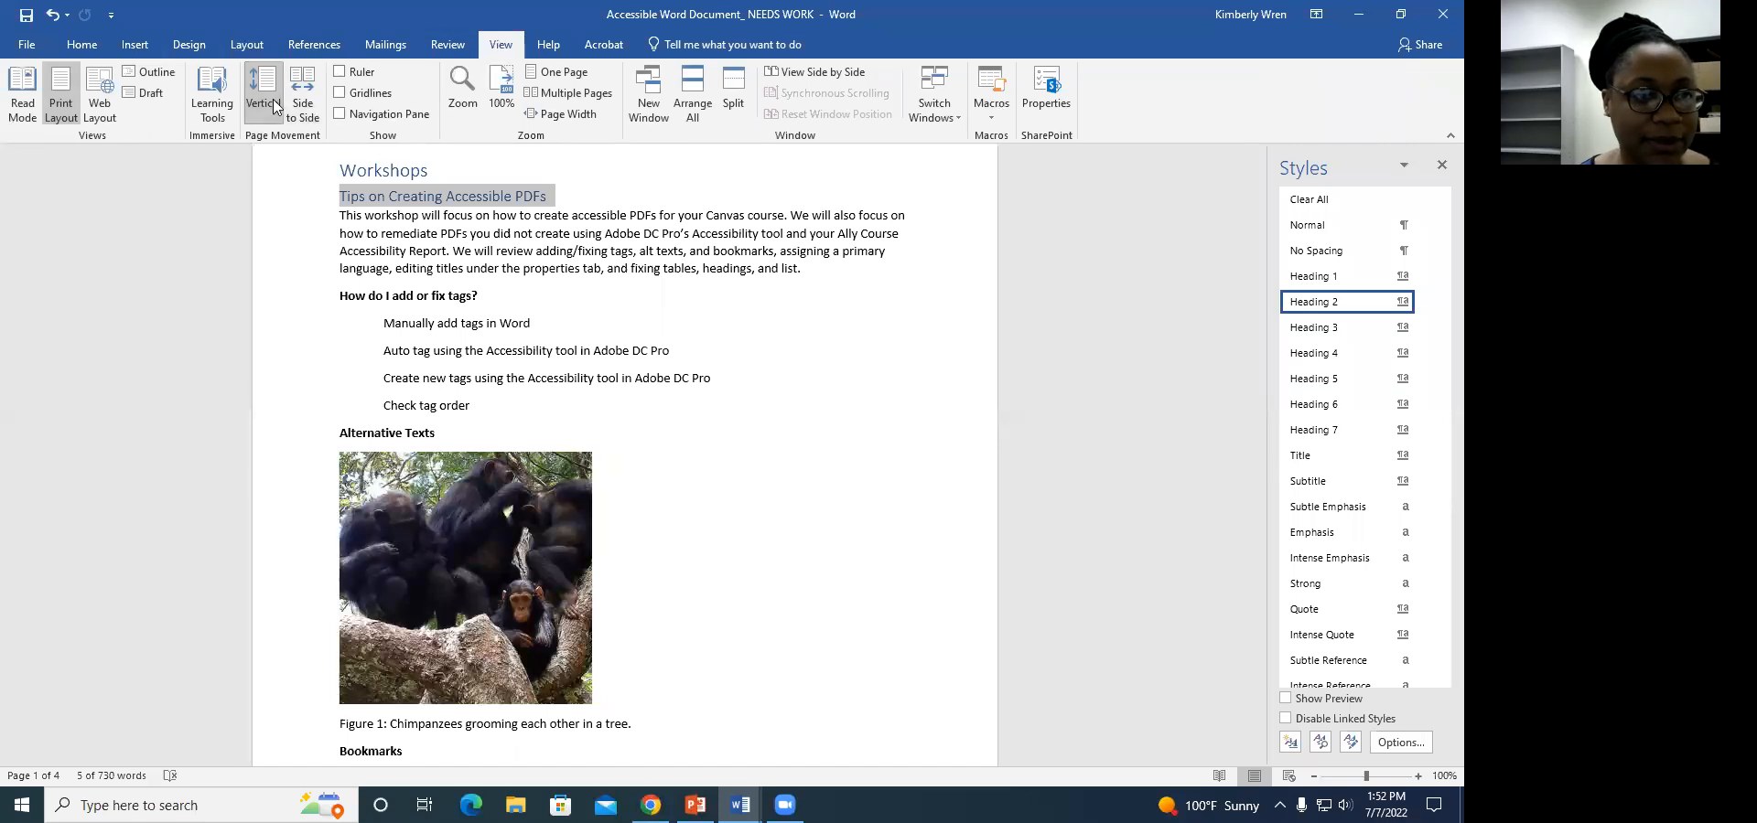
click(82, 44)
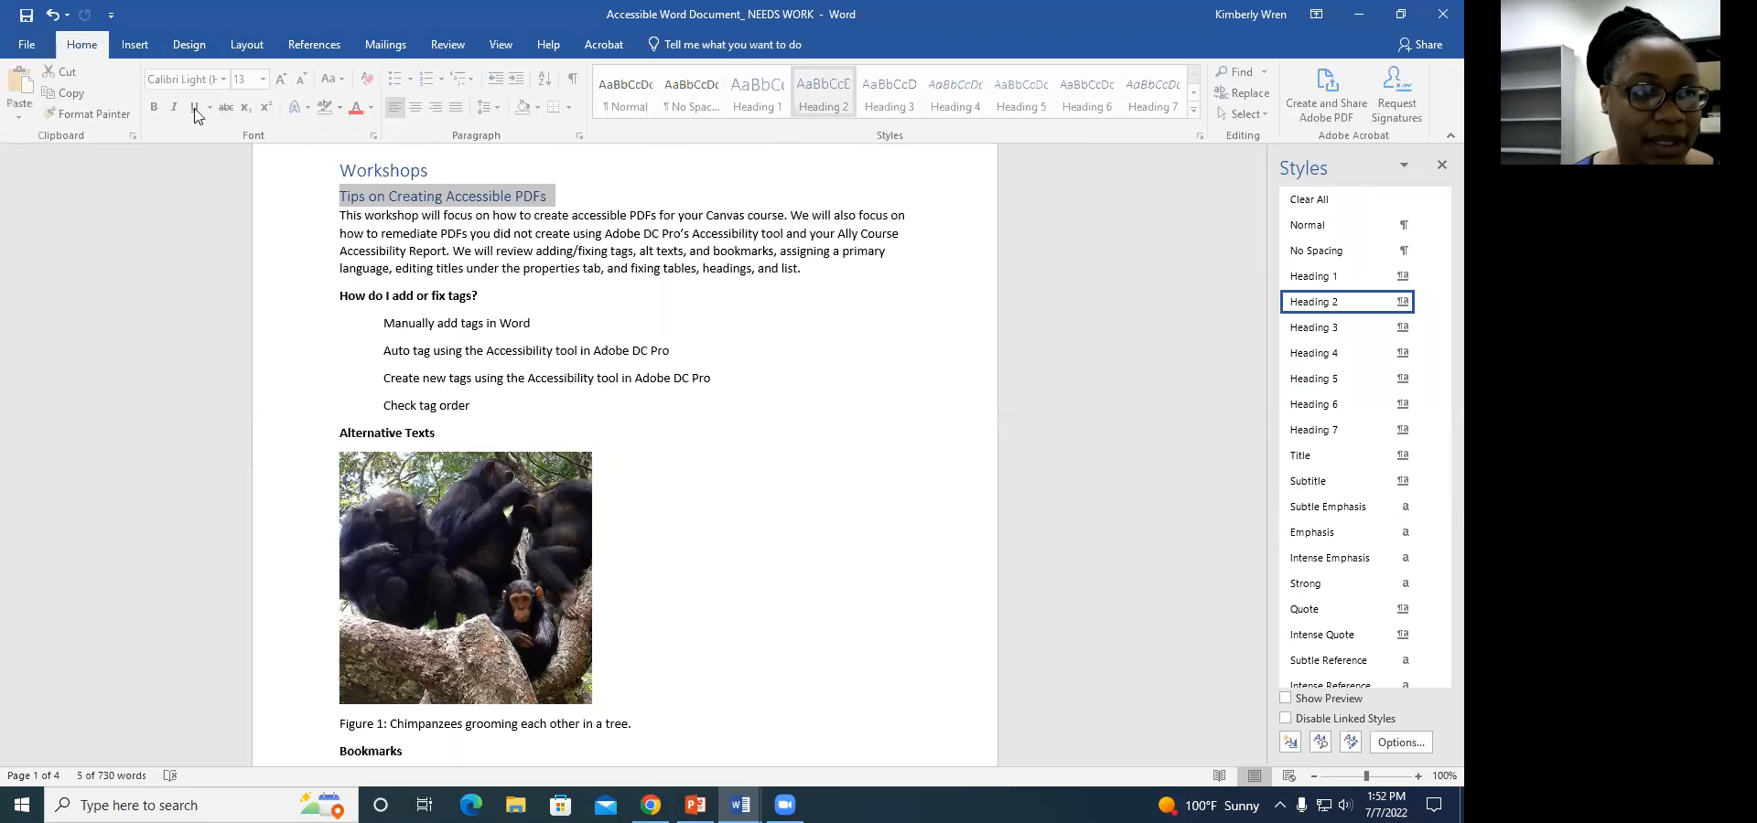
Apply the Heading 3 style to the "How do I add or fix tags?" line
click(395, 232)
scroll(396, 233, up, 2)
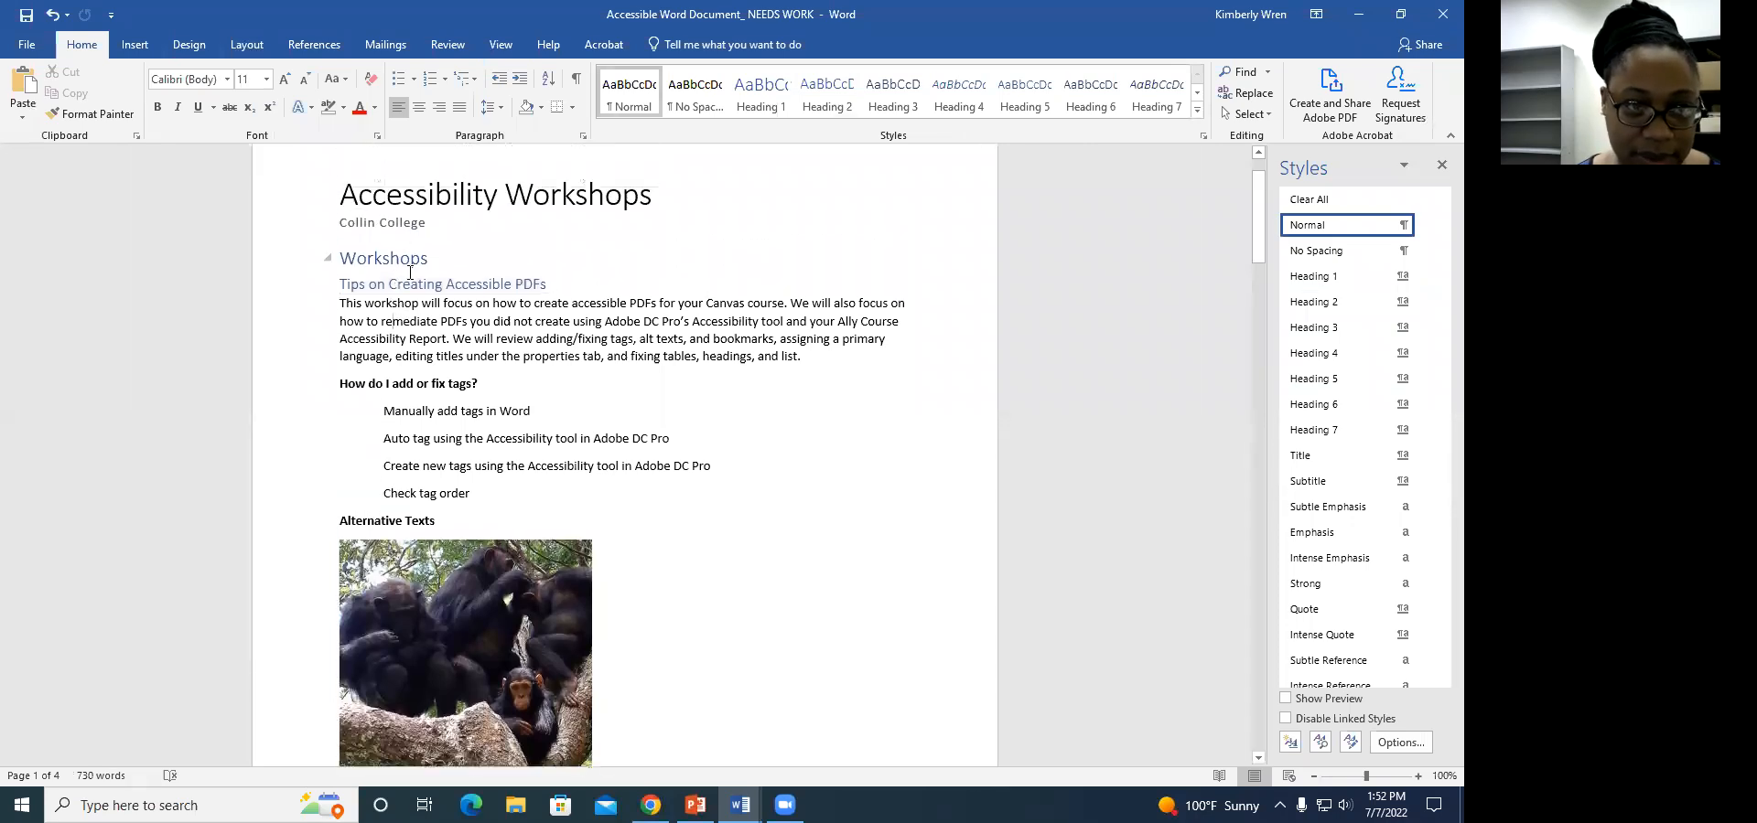
click(409, 282)
click(382, 305)
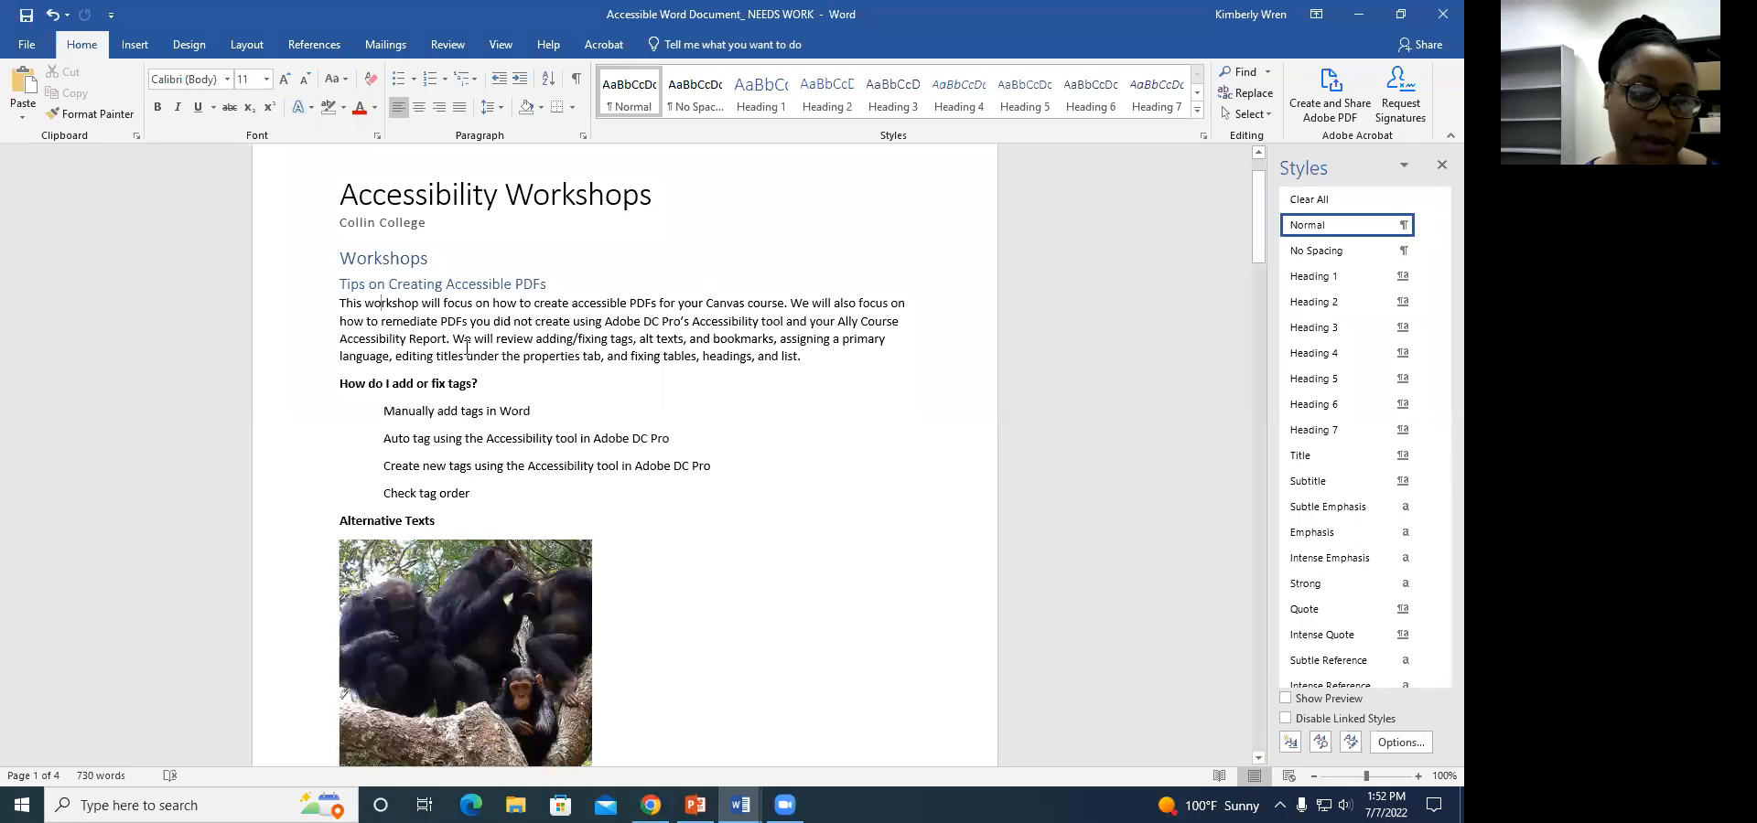
click(404, 387)
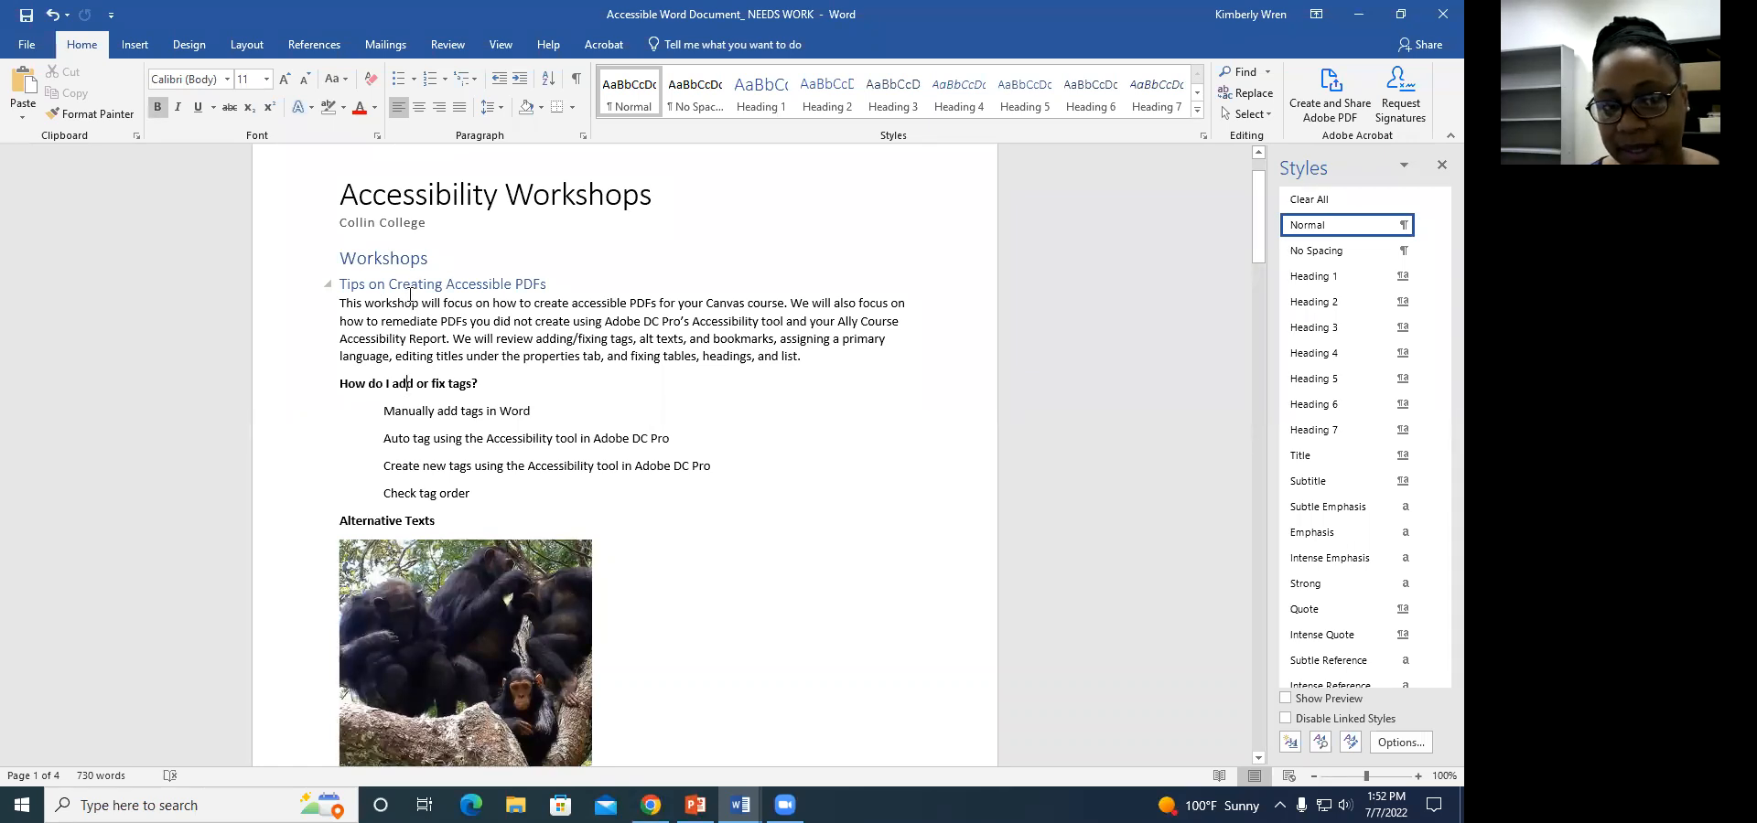
triple_click(410, 383)
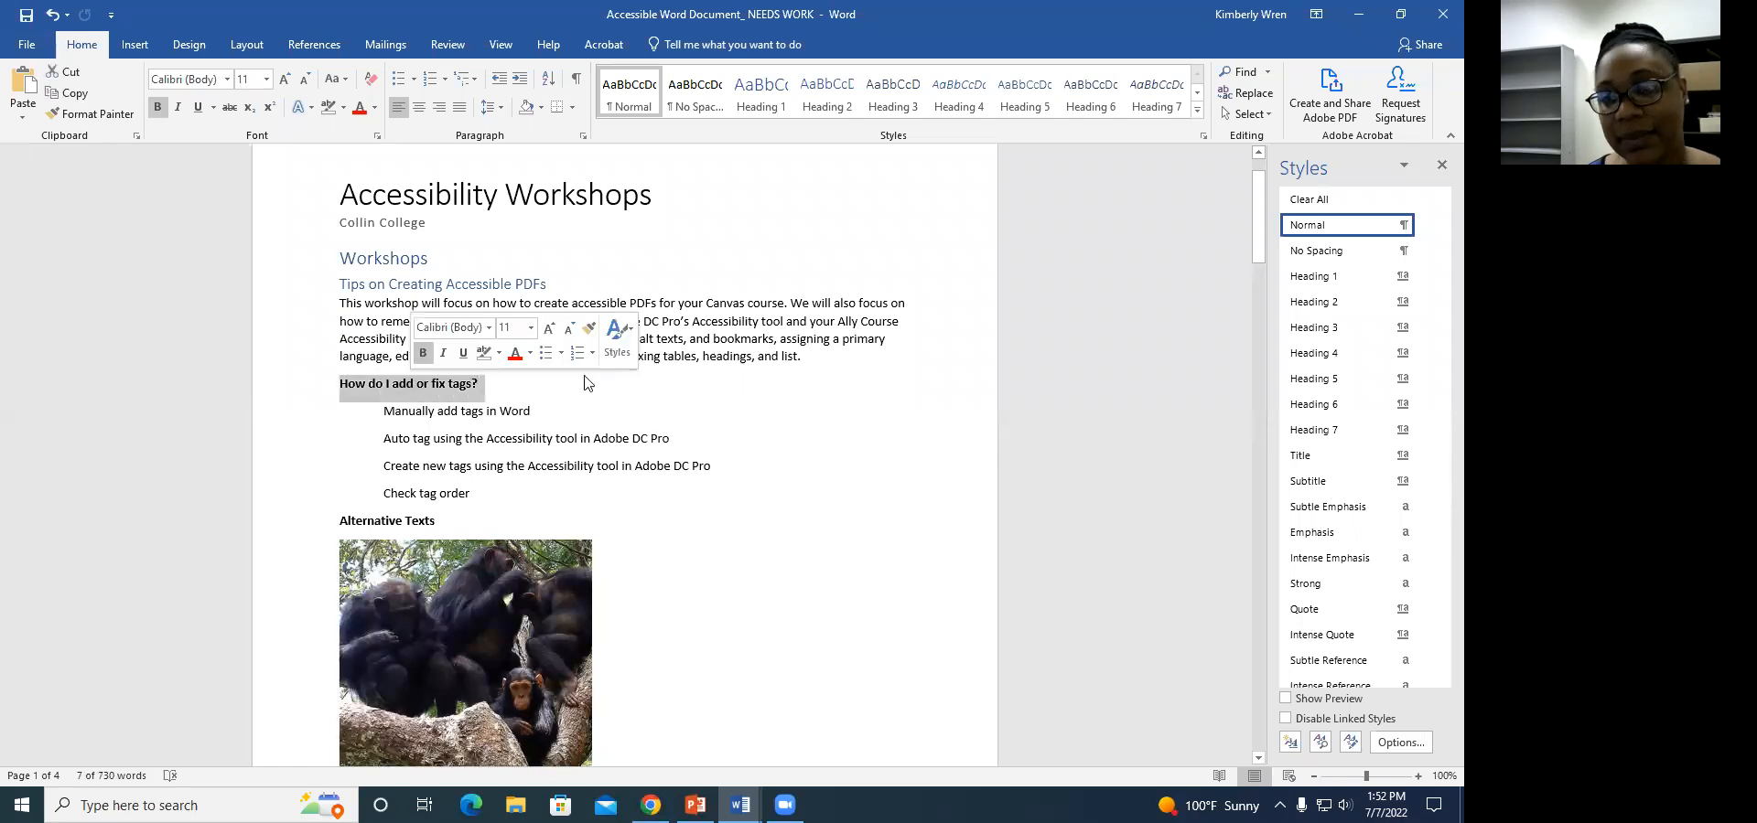
click(1314, 327)
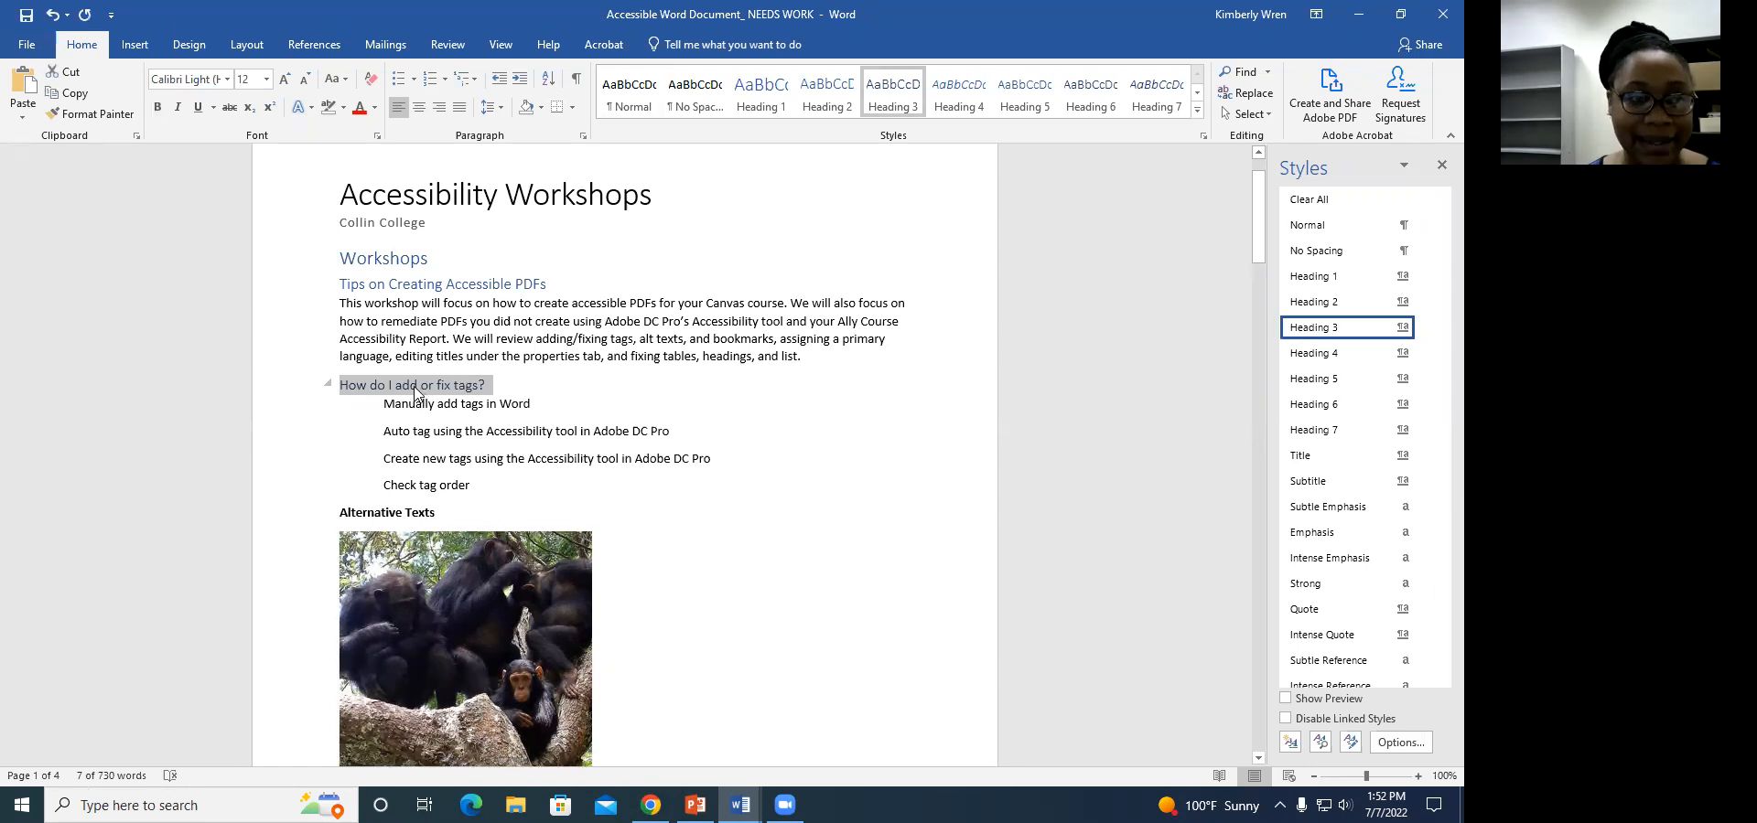
Make the "How do I add or fix tags?" heading bold and remove the bold formatting again
click(157, 108)
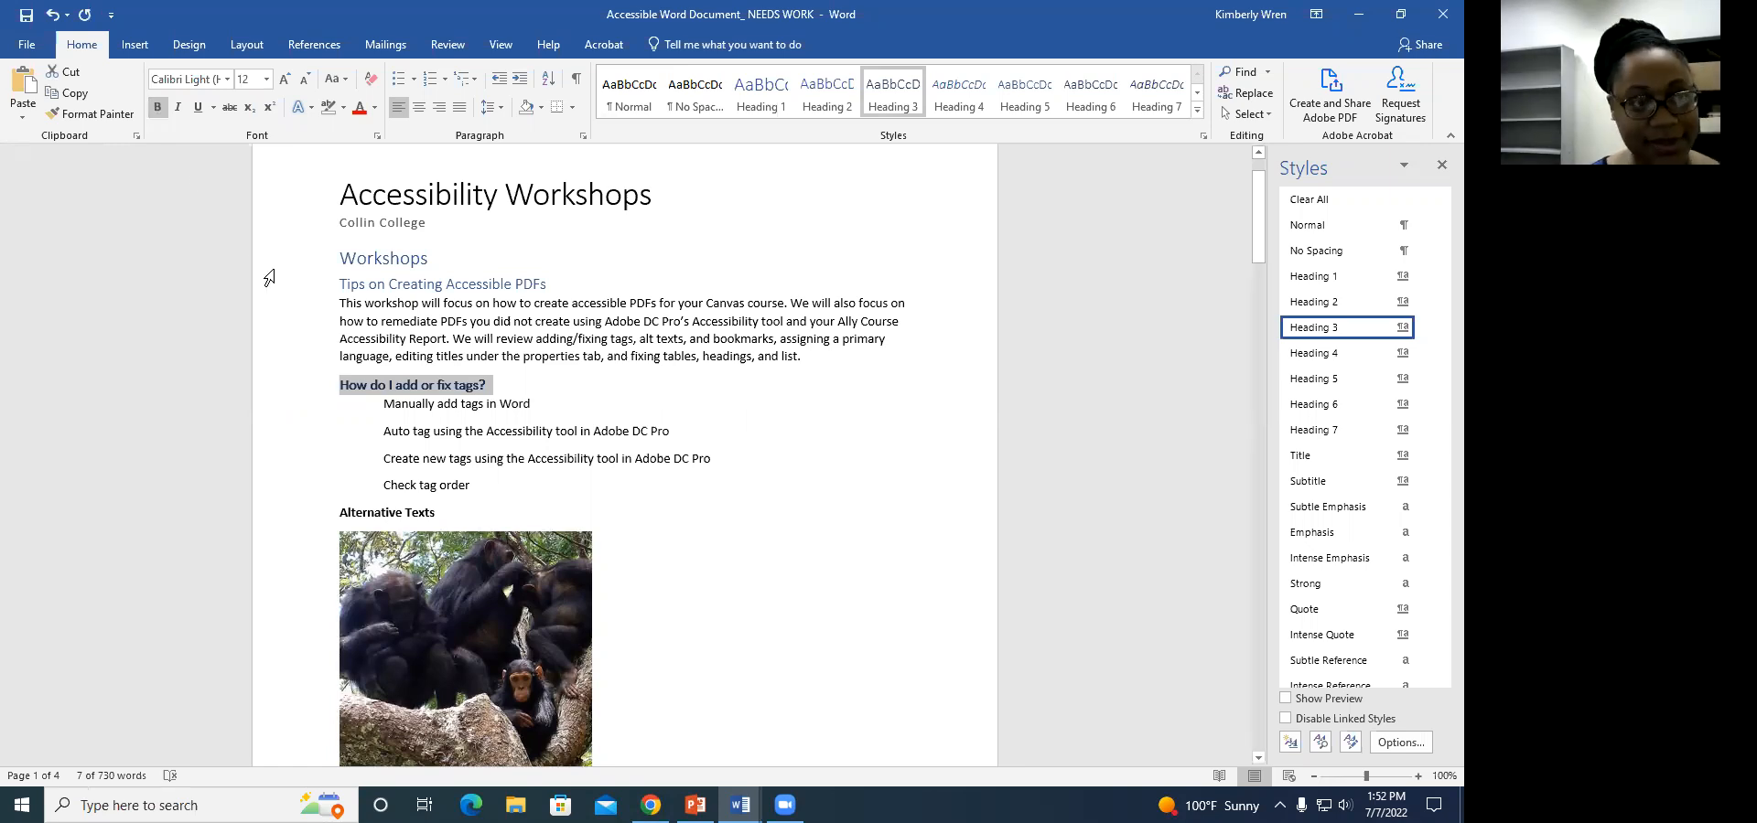
click(157, 107)
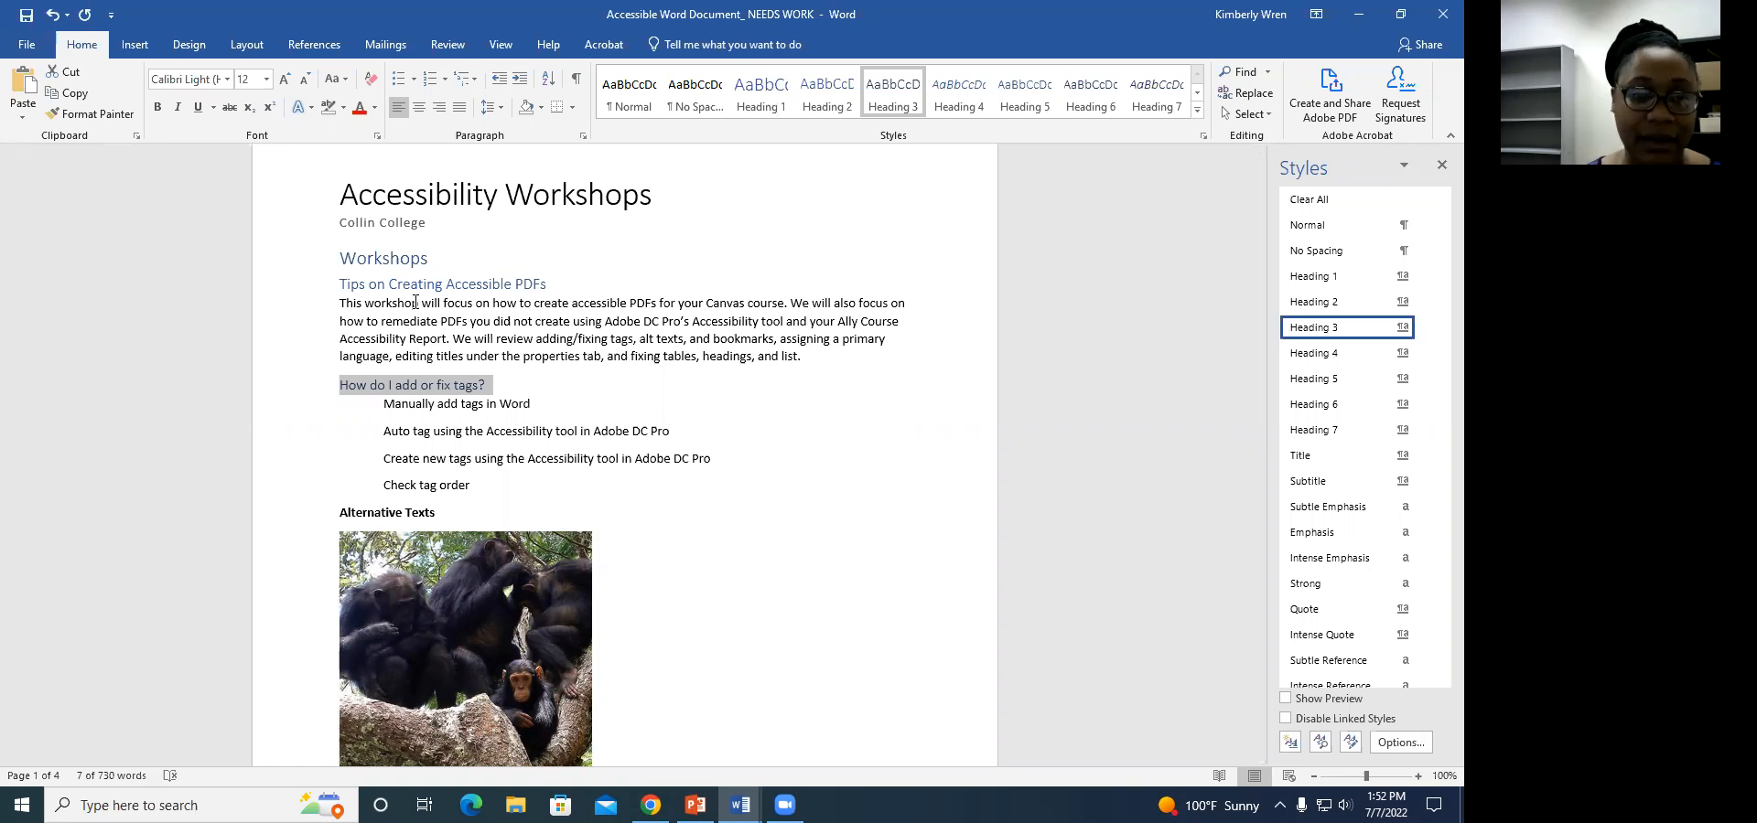
click(475, 230)
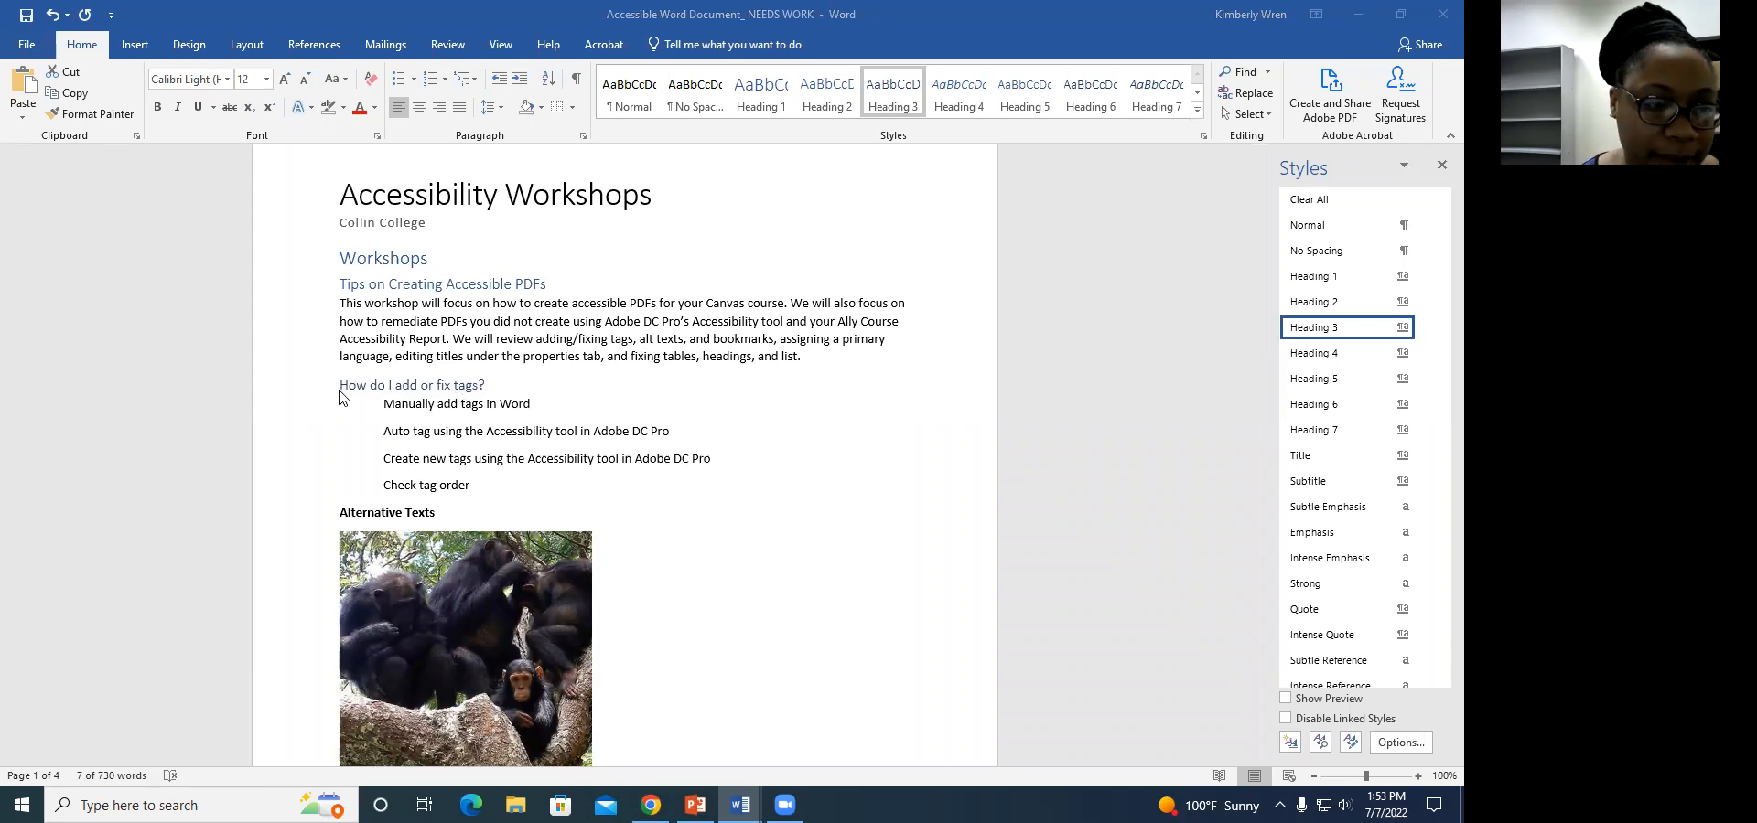
Format the four lines under "How do I add or fix tags?" as a List Paragraph bulleted list and decrease its indent to the margin
click(384, 403)
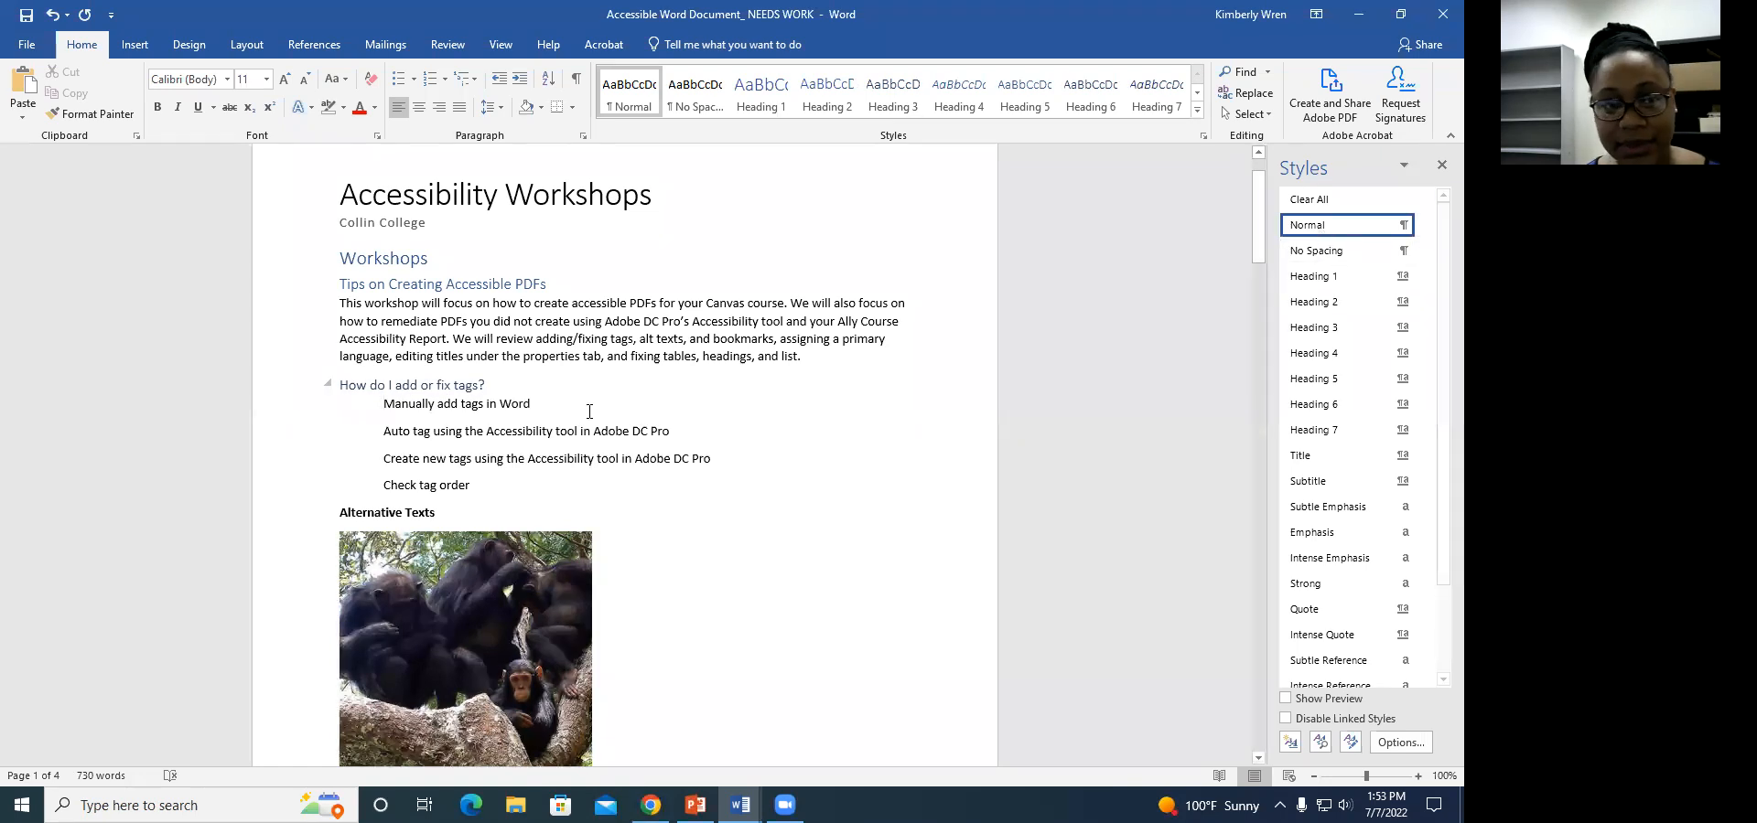
drag(384, 404, 474, 490)
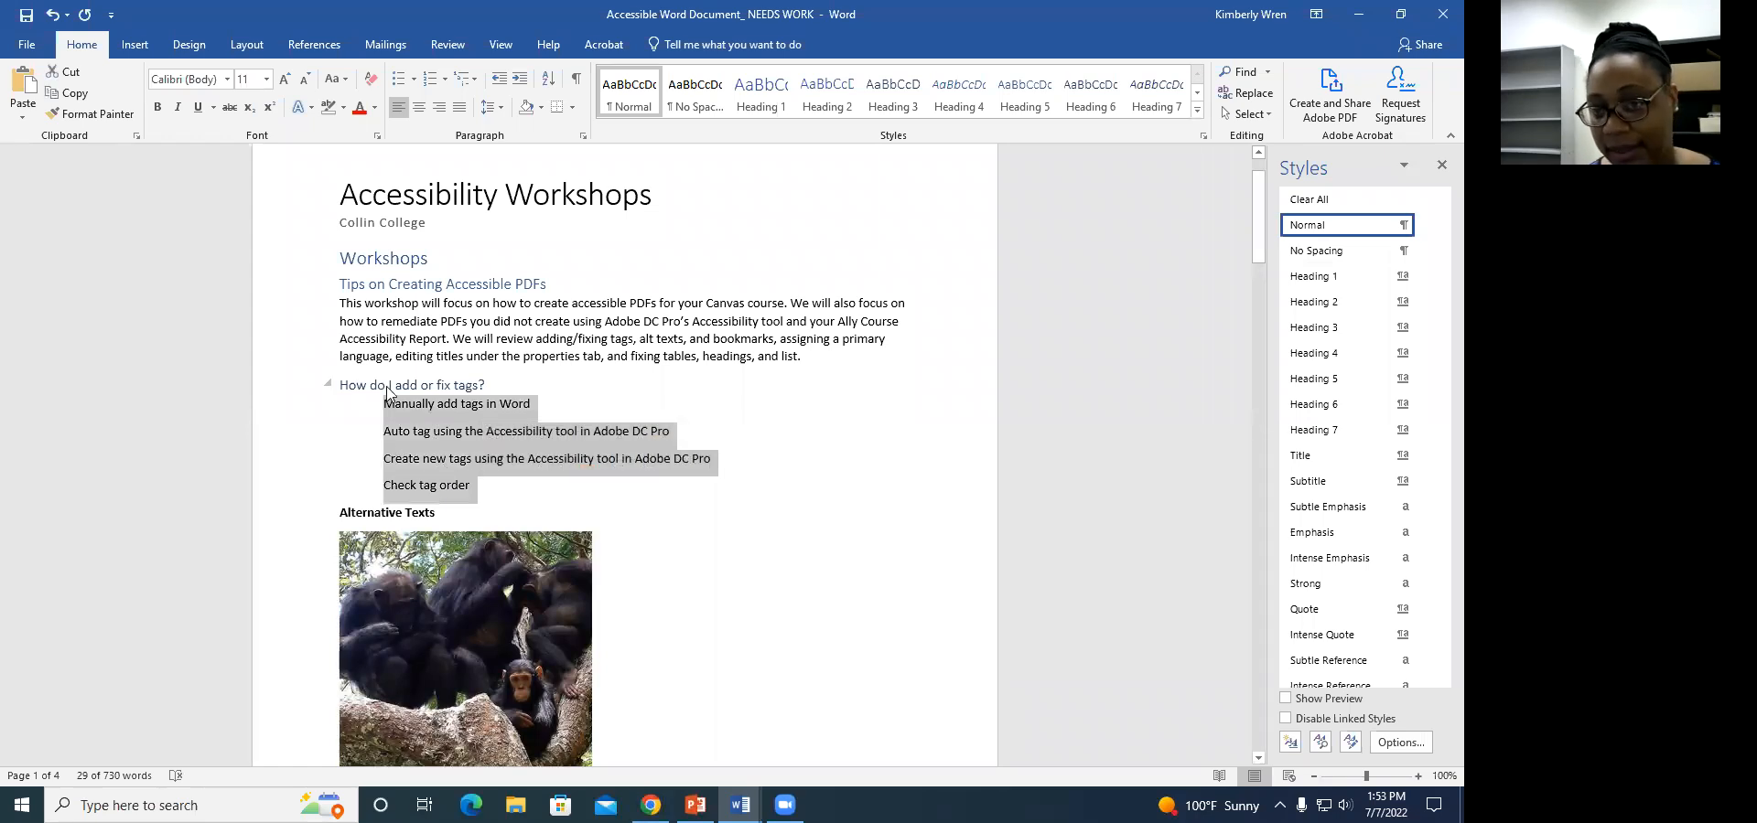
scroll(1322, 470, down, 3)
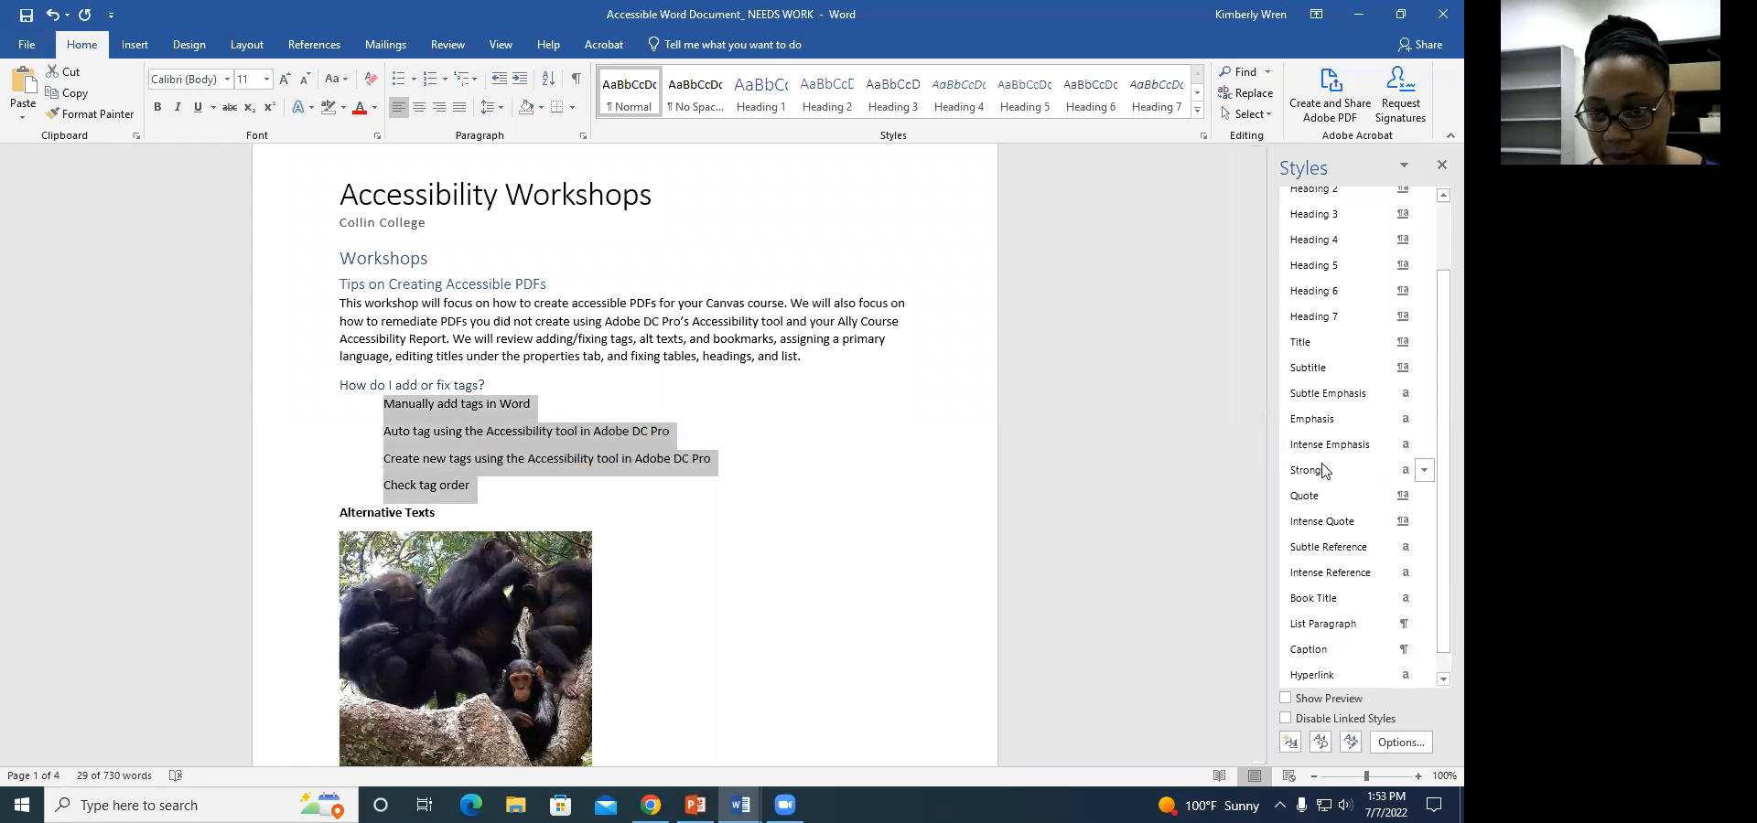
click(1335, 624)
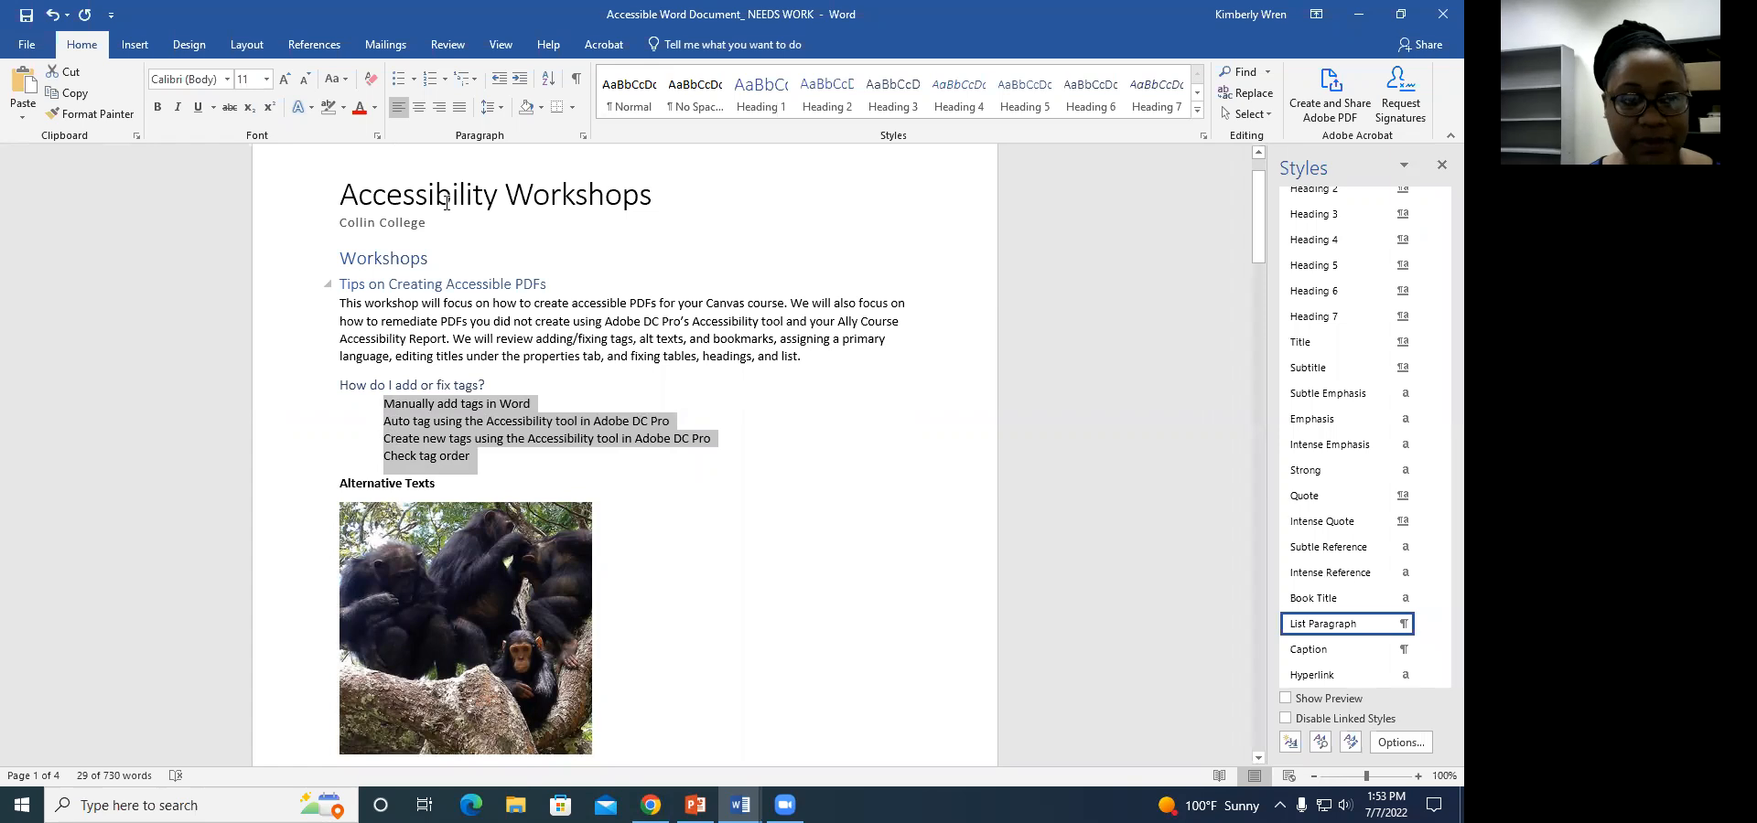
click(398, 79)
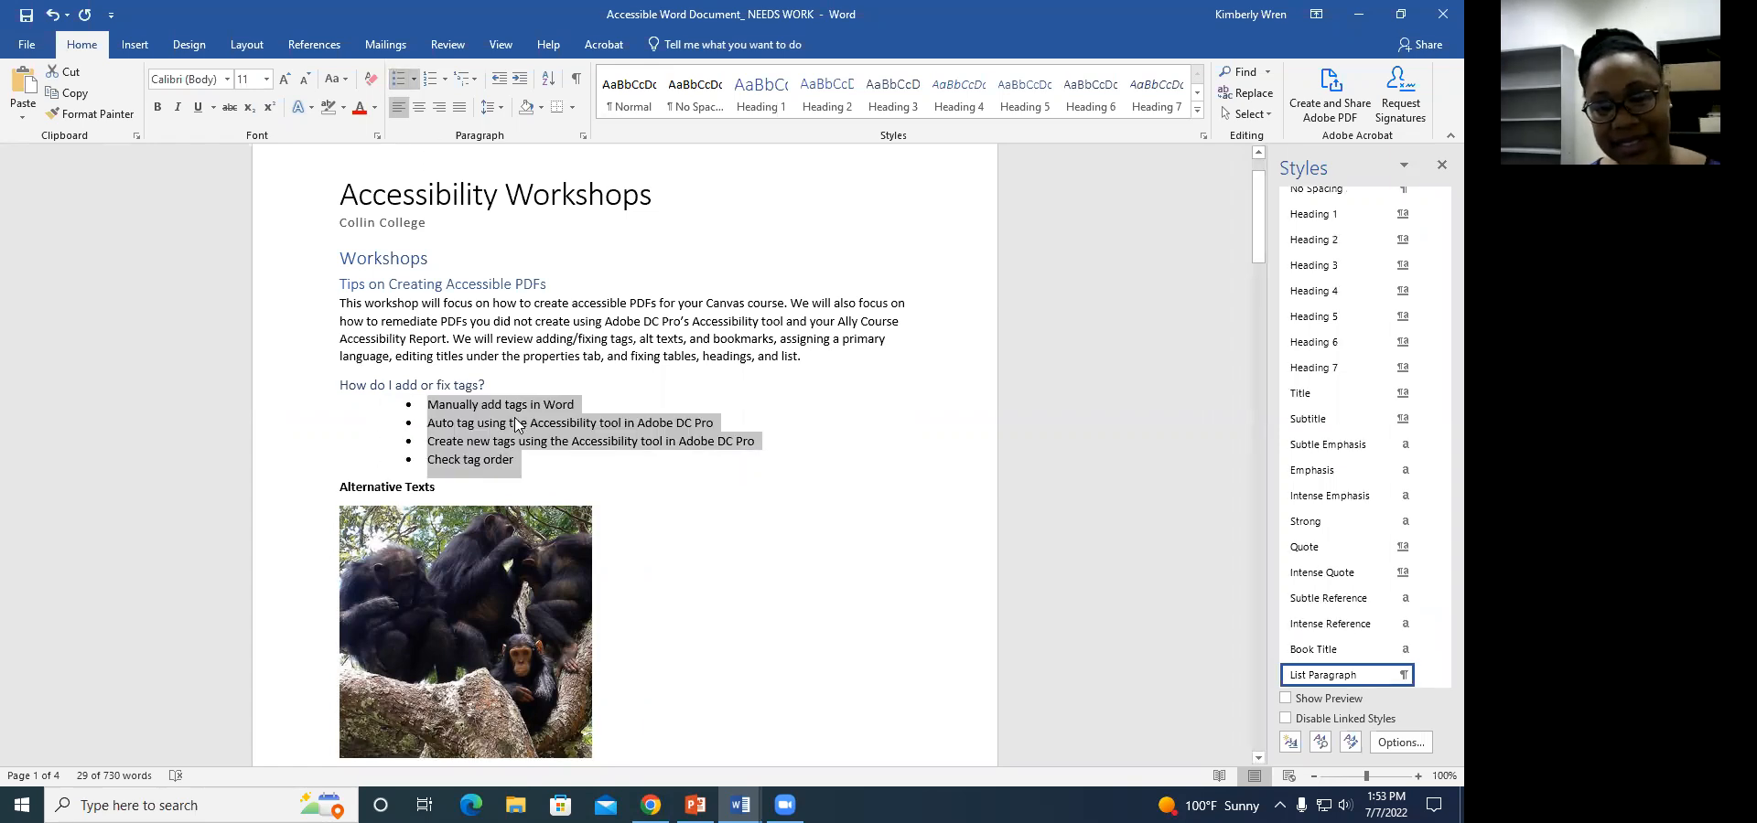
click(495, 81)
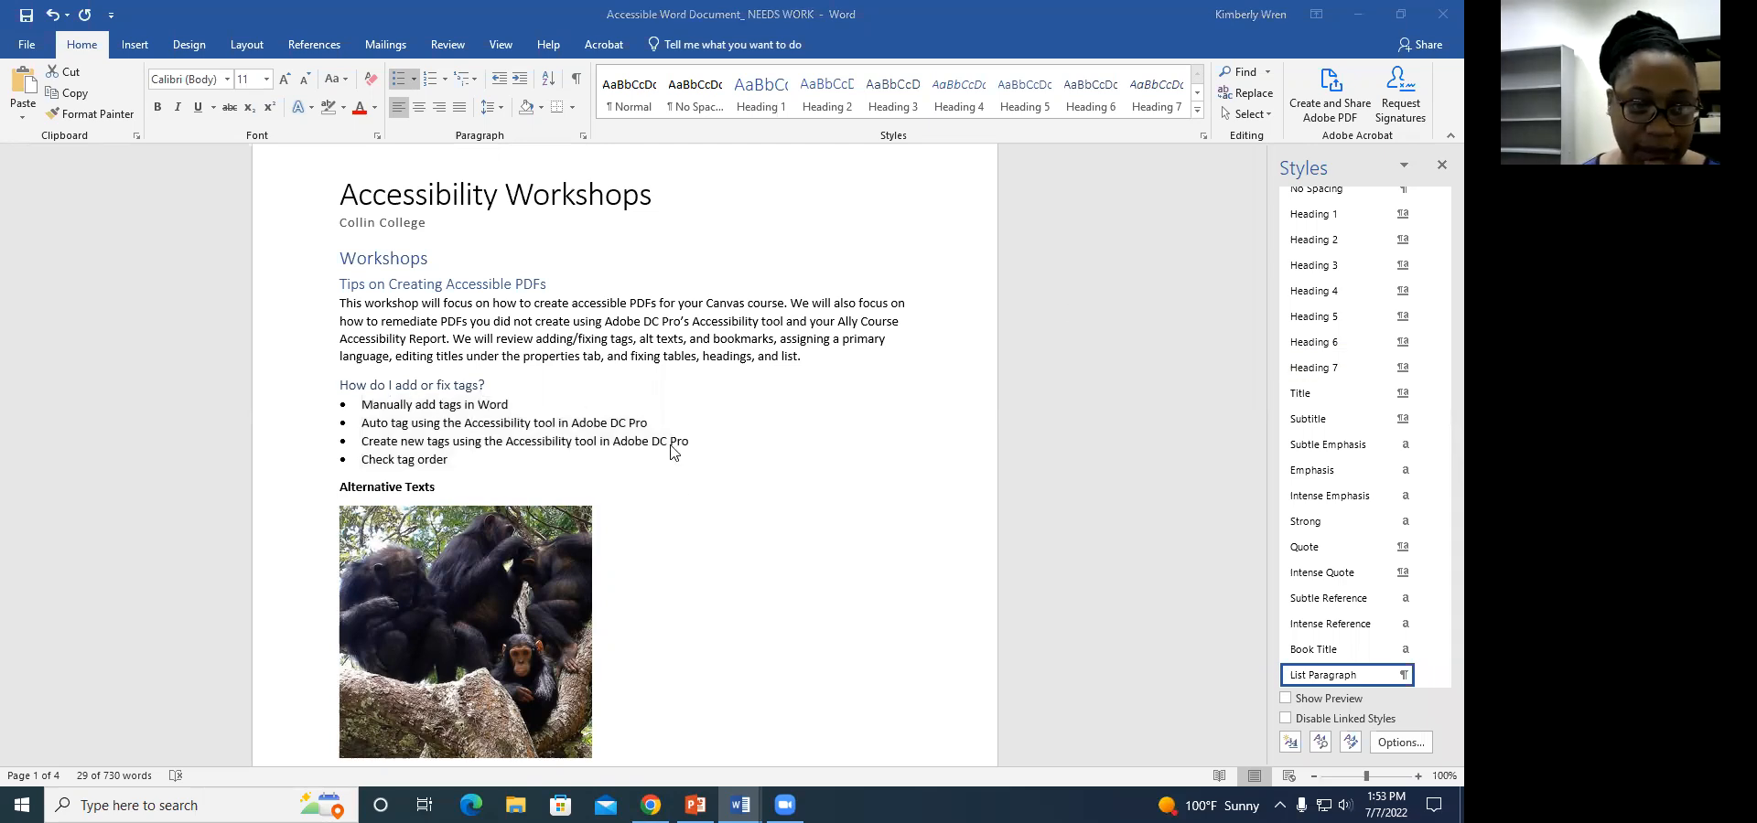
Apply the Heading 3 style to the Alternative Texts line above the chimpanzee picture
scroll(682, 504, down, 2)
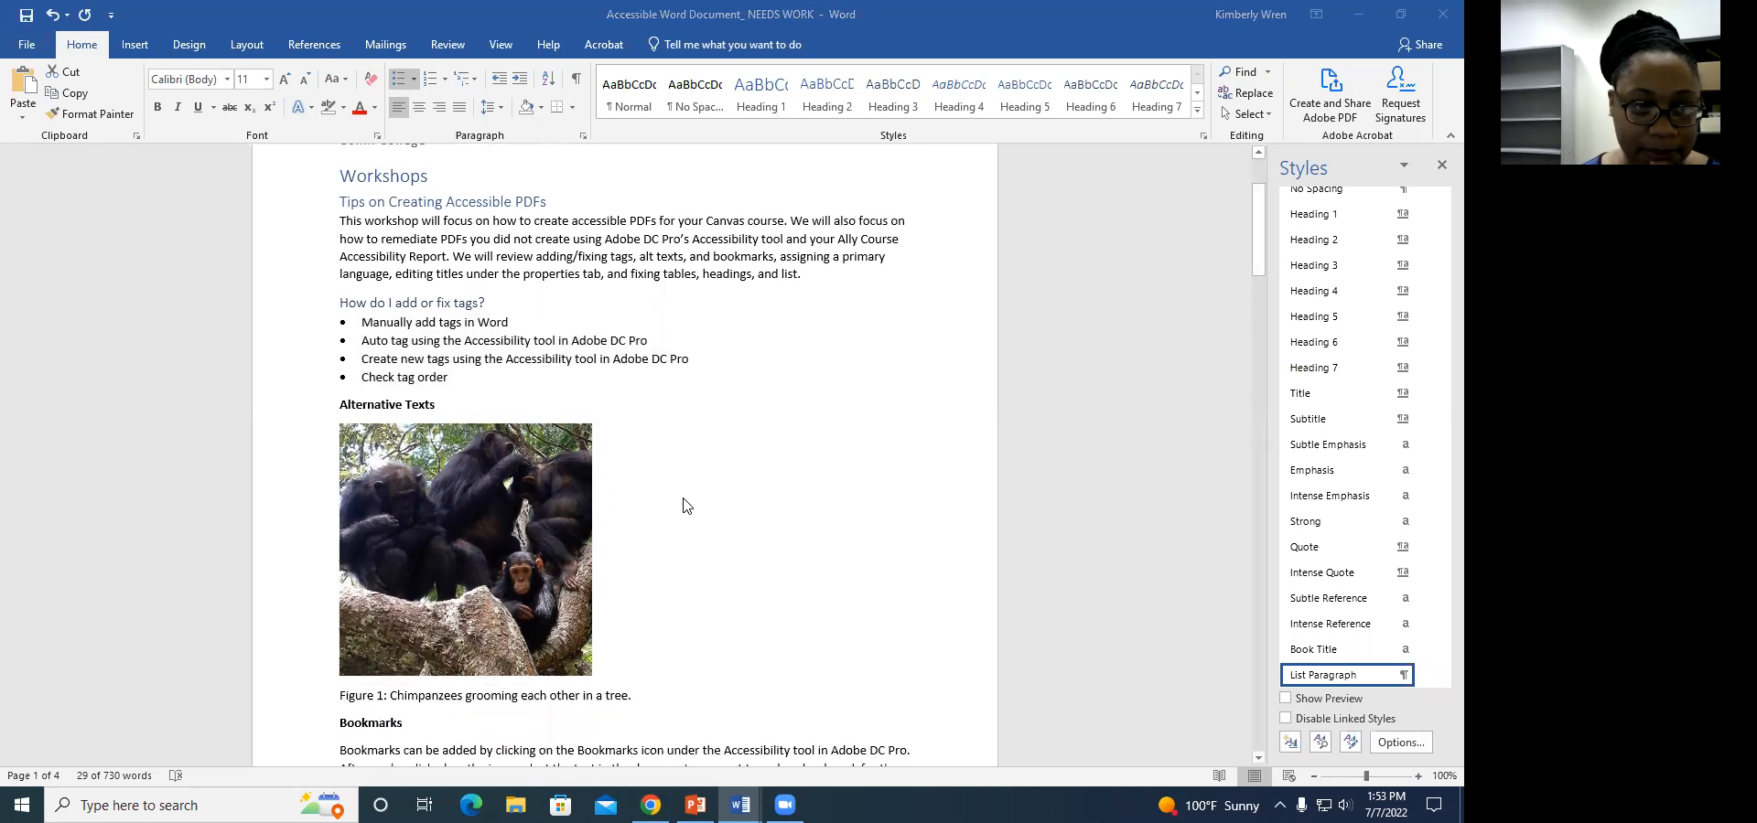
click(397, 405)
double_click(396, 398)
click(413, 400)
triple_click(413, 400)
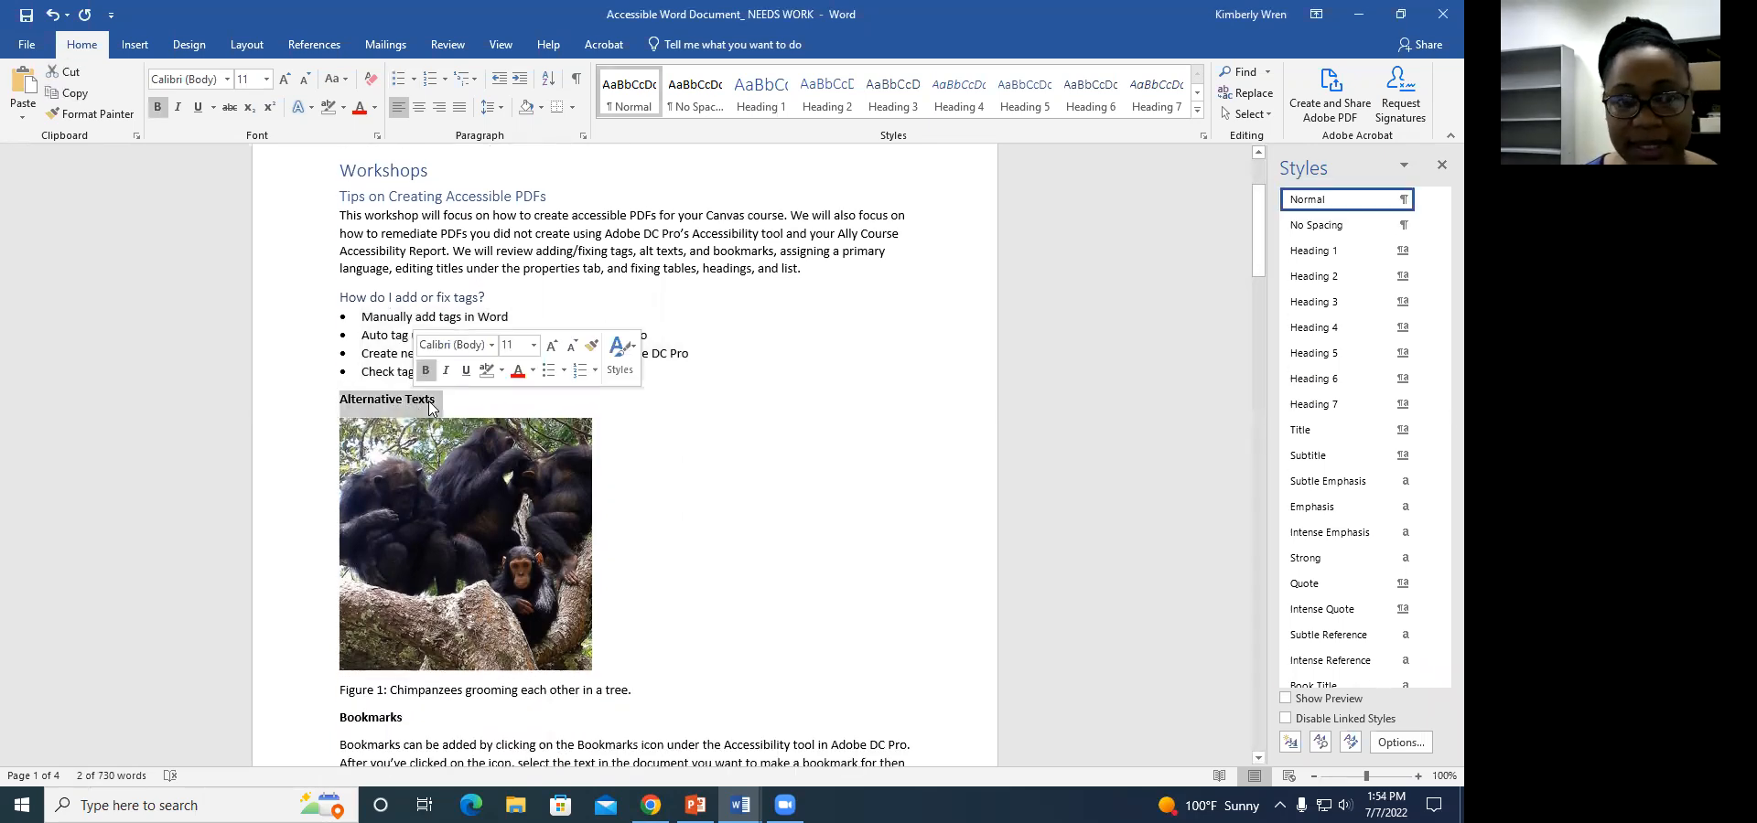
click(438, 297)
triple_click(419, 403)
click(1343, 302)
Set the chimpanzee picture's alt text to "Chimpanzees in a tree grooming one another"
scroll(595, 431, down, 1)
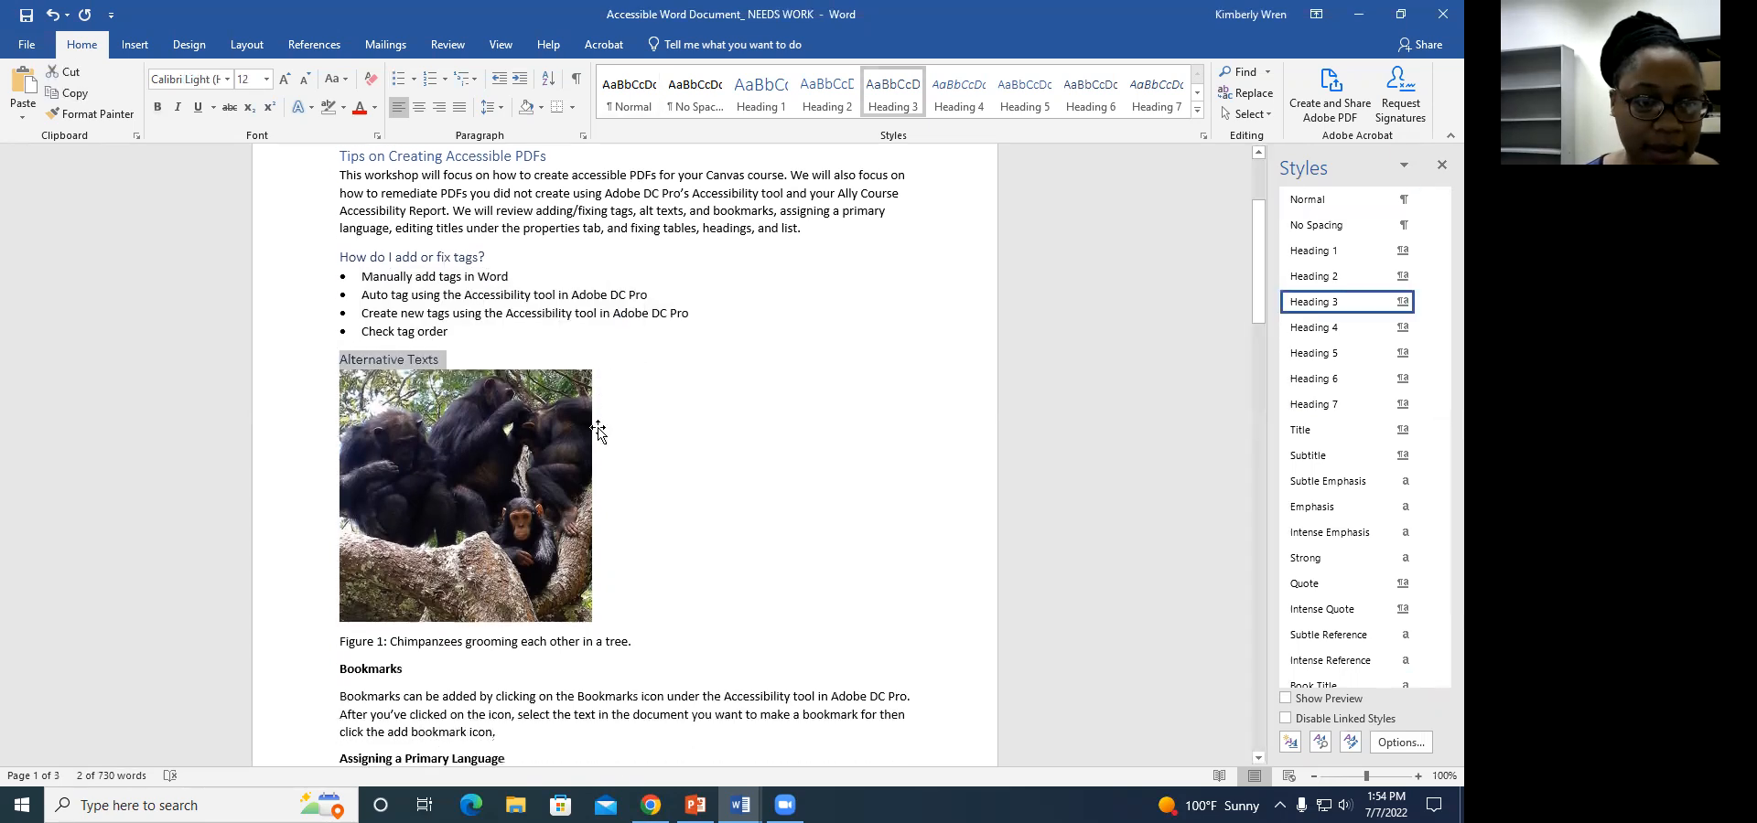
click(484, 476)
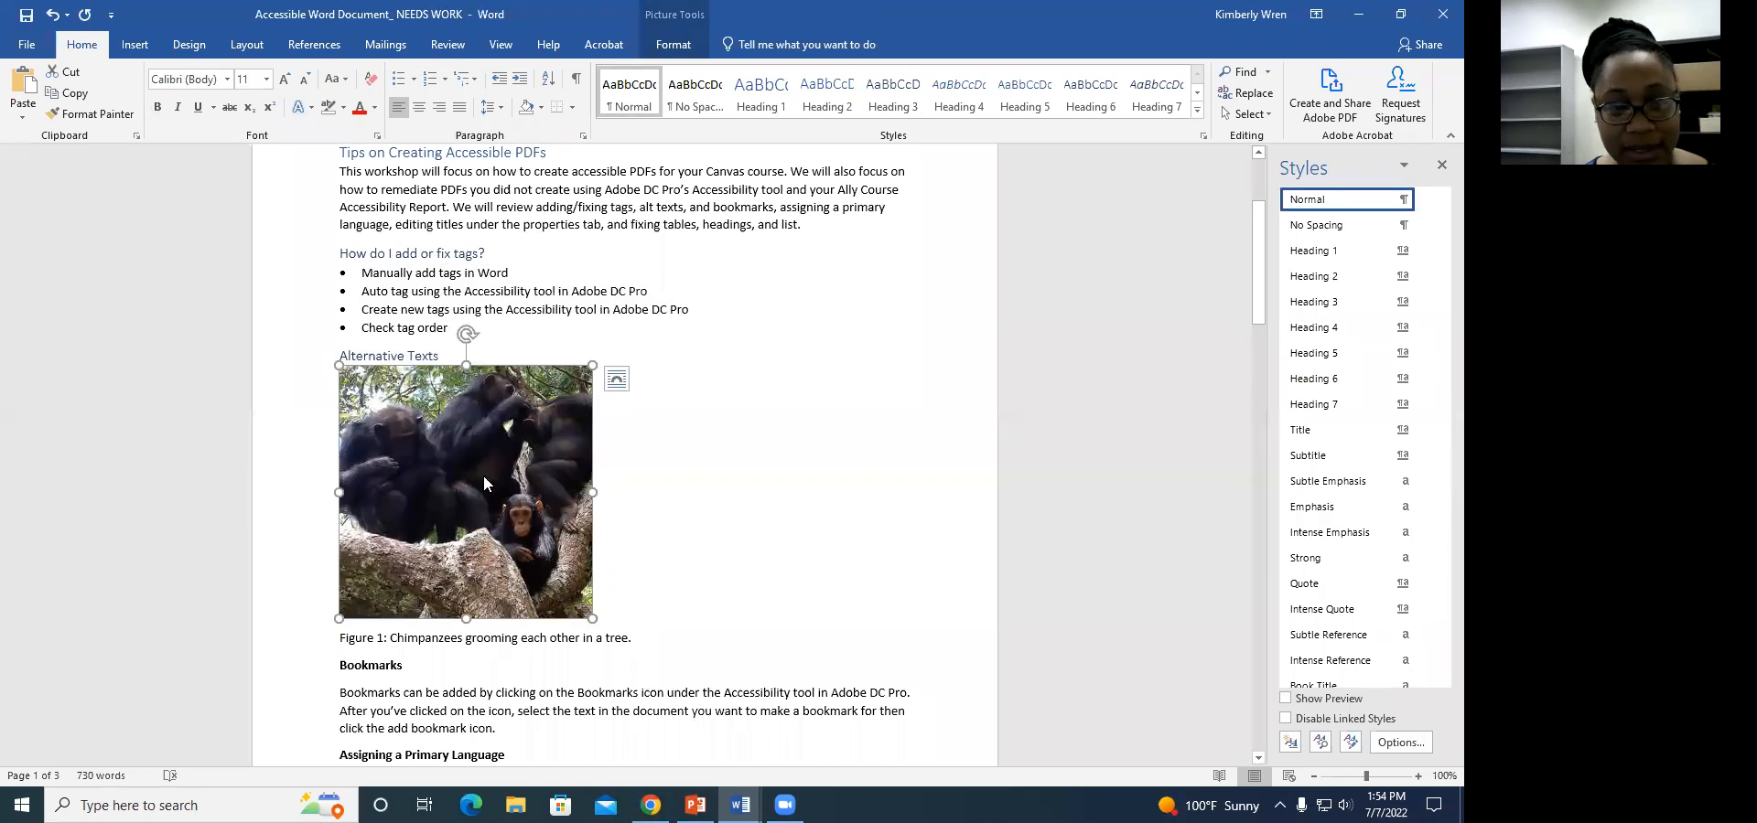
right_click(484, 477)
right_click(416, 486)
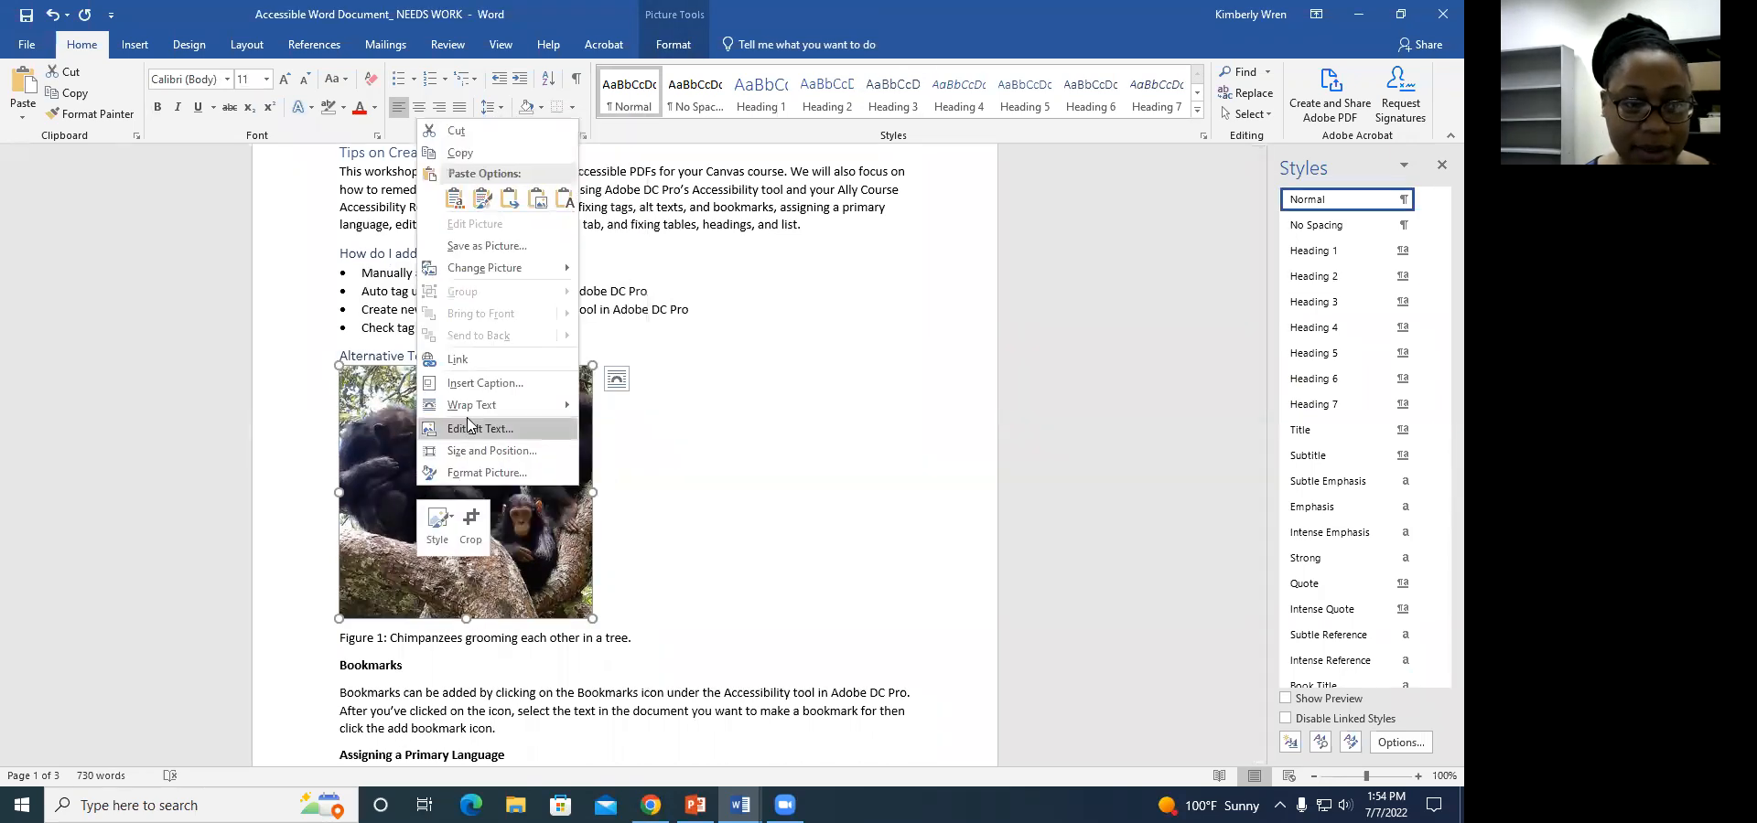
click(471, 434)
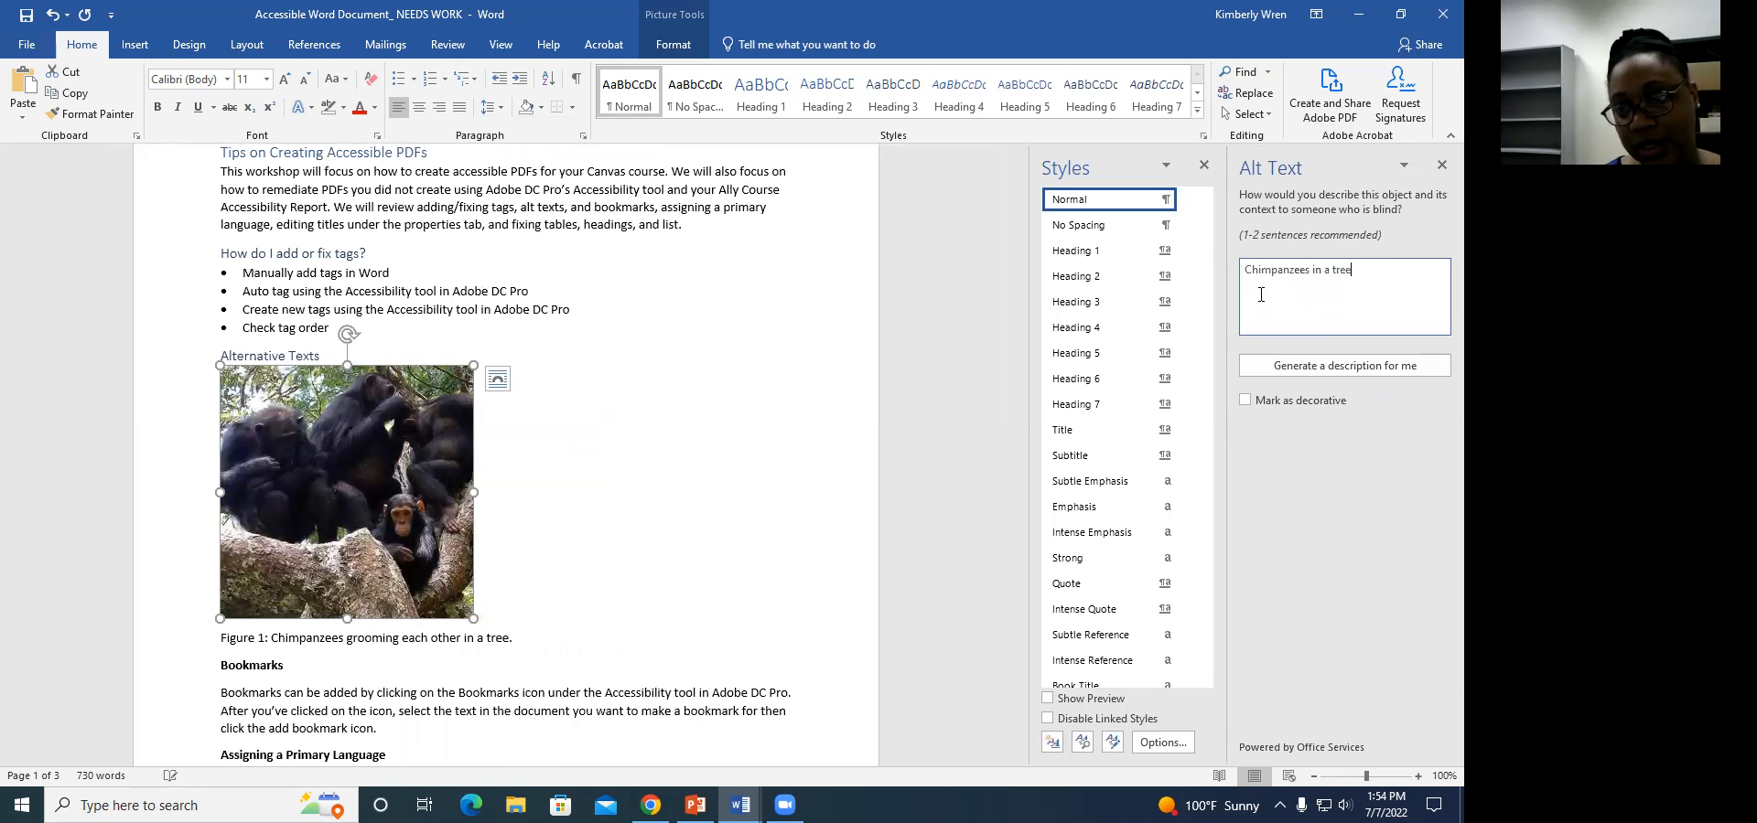
key(BackSpace)
text(ommi)
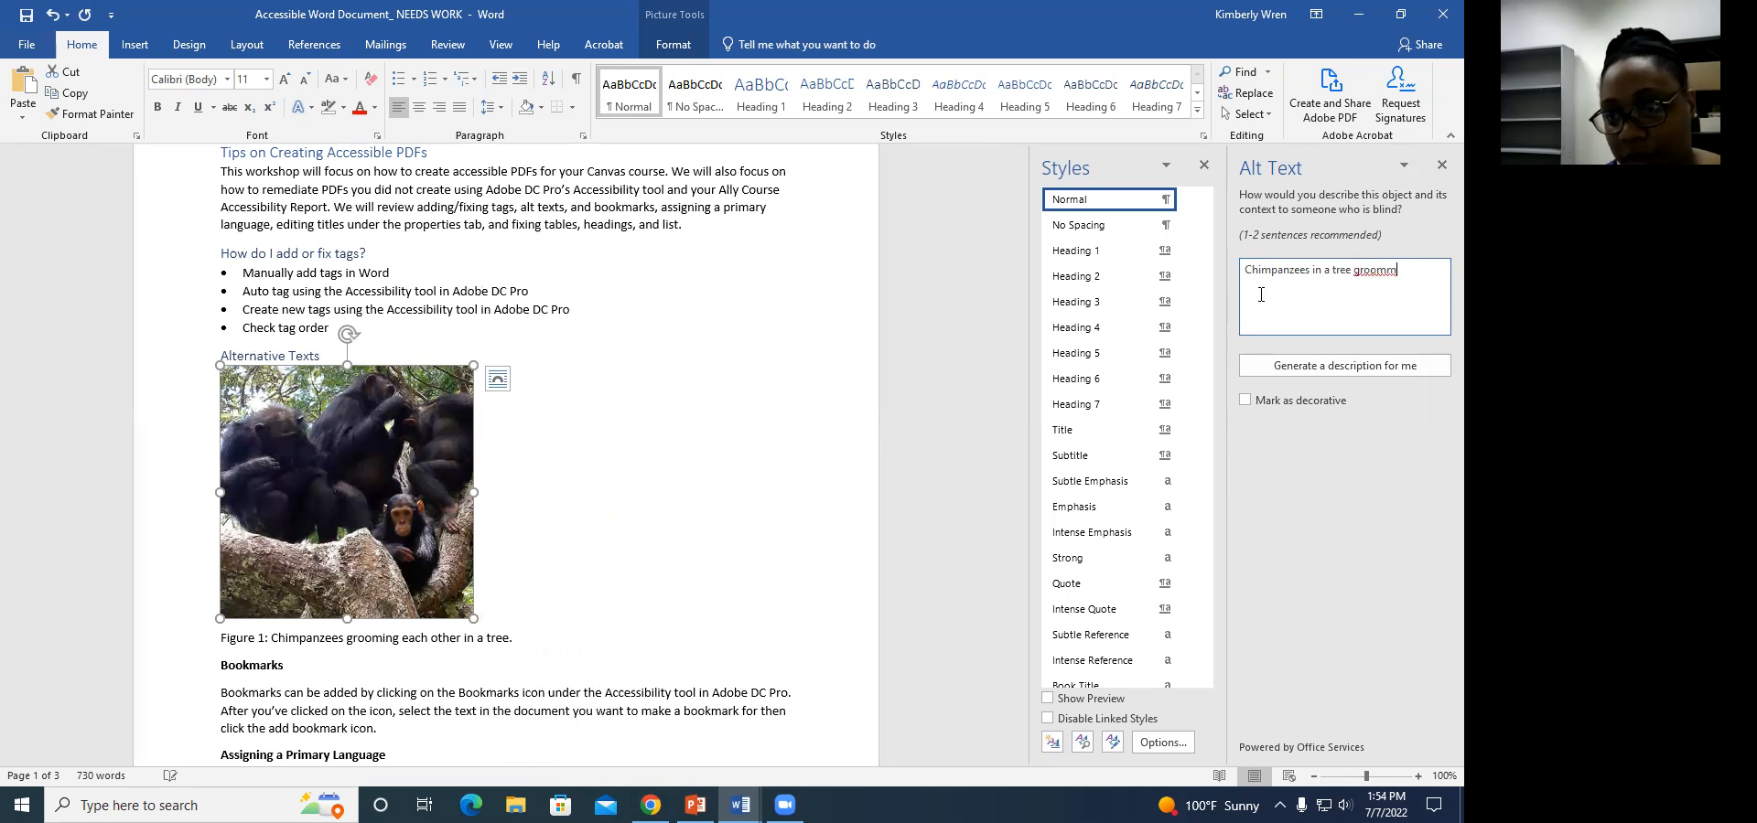
key(BackSpace)
text(ing one another)
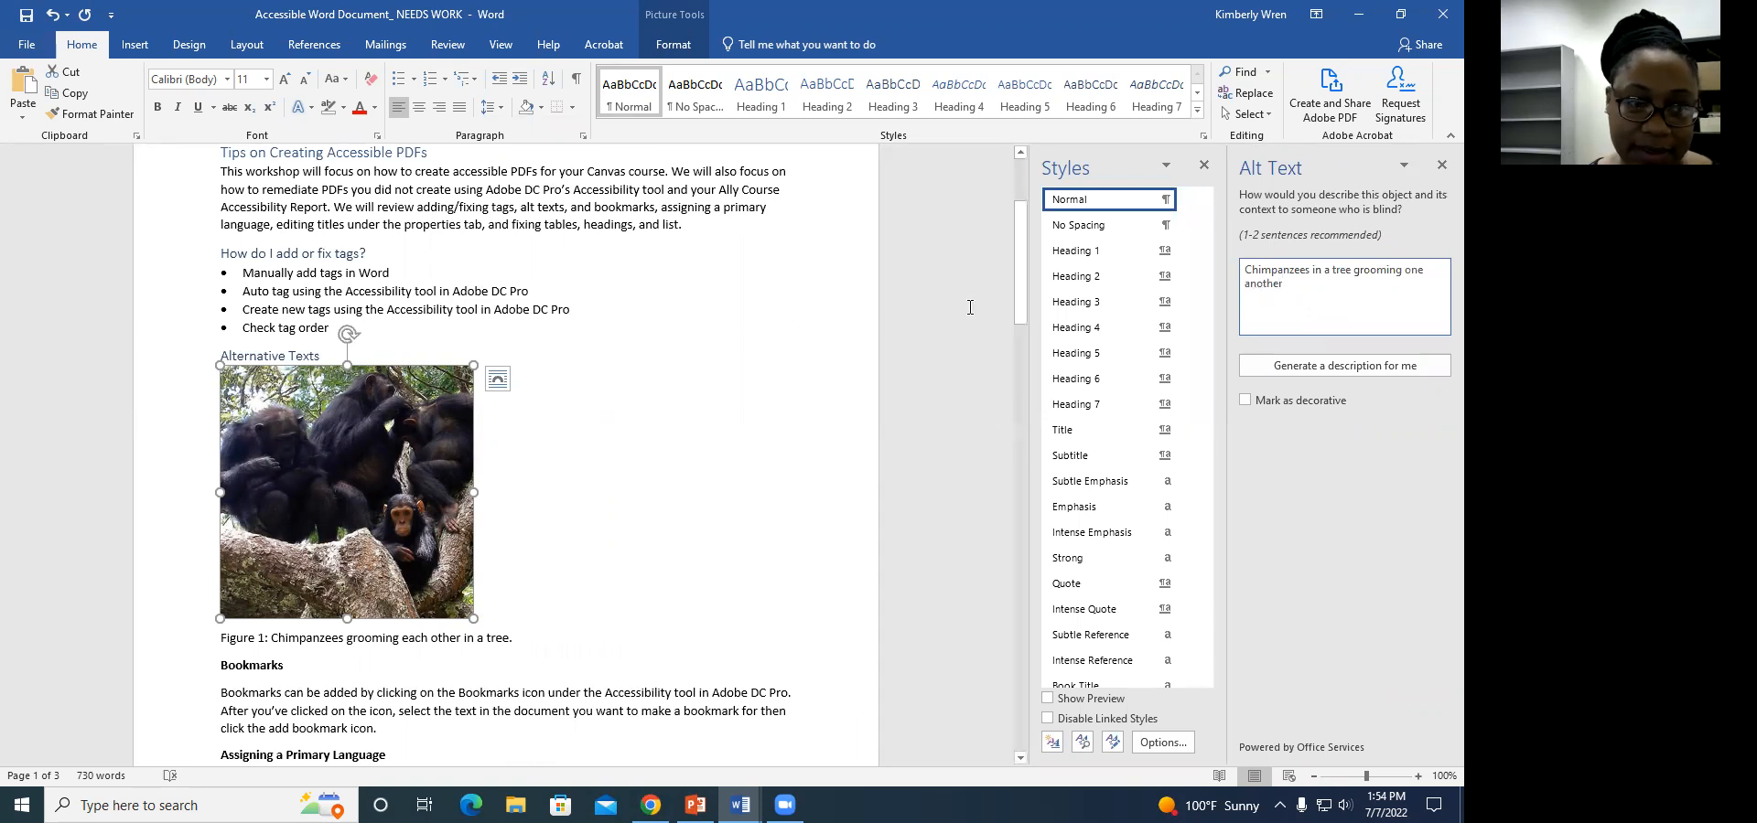
click(818, 325)
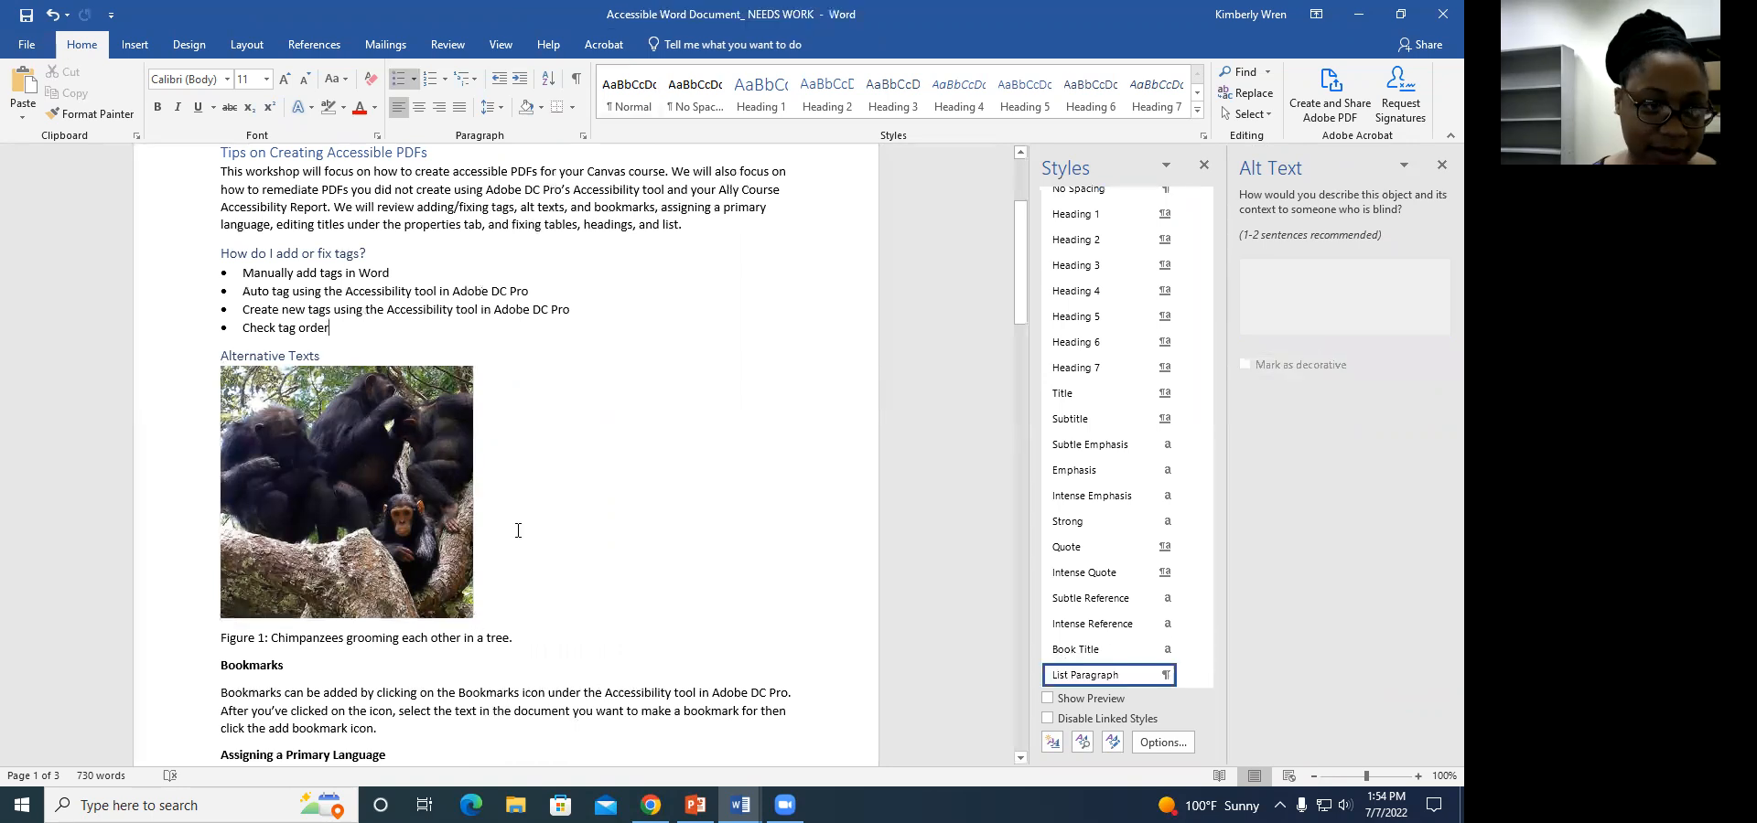
right_click(369, 554)
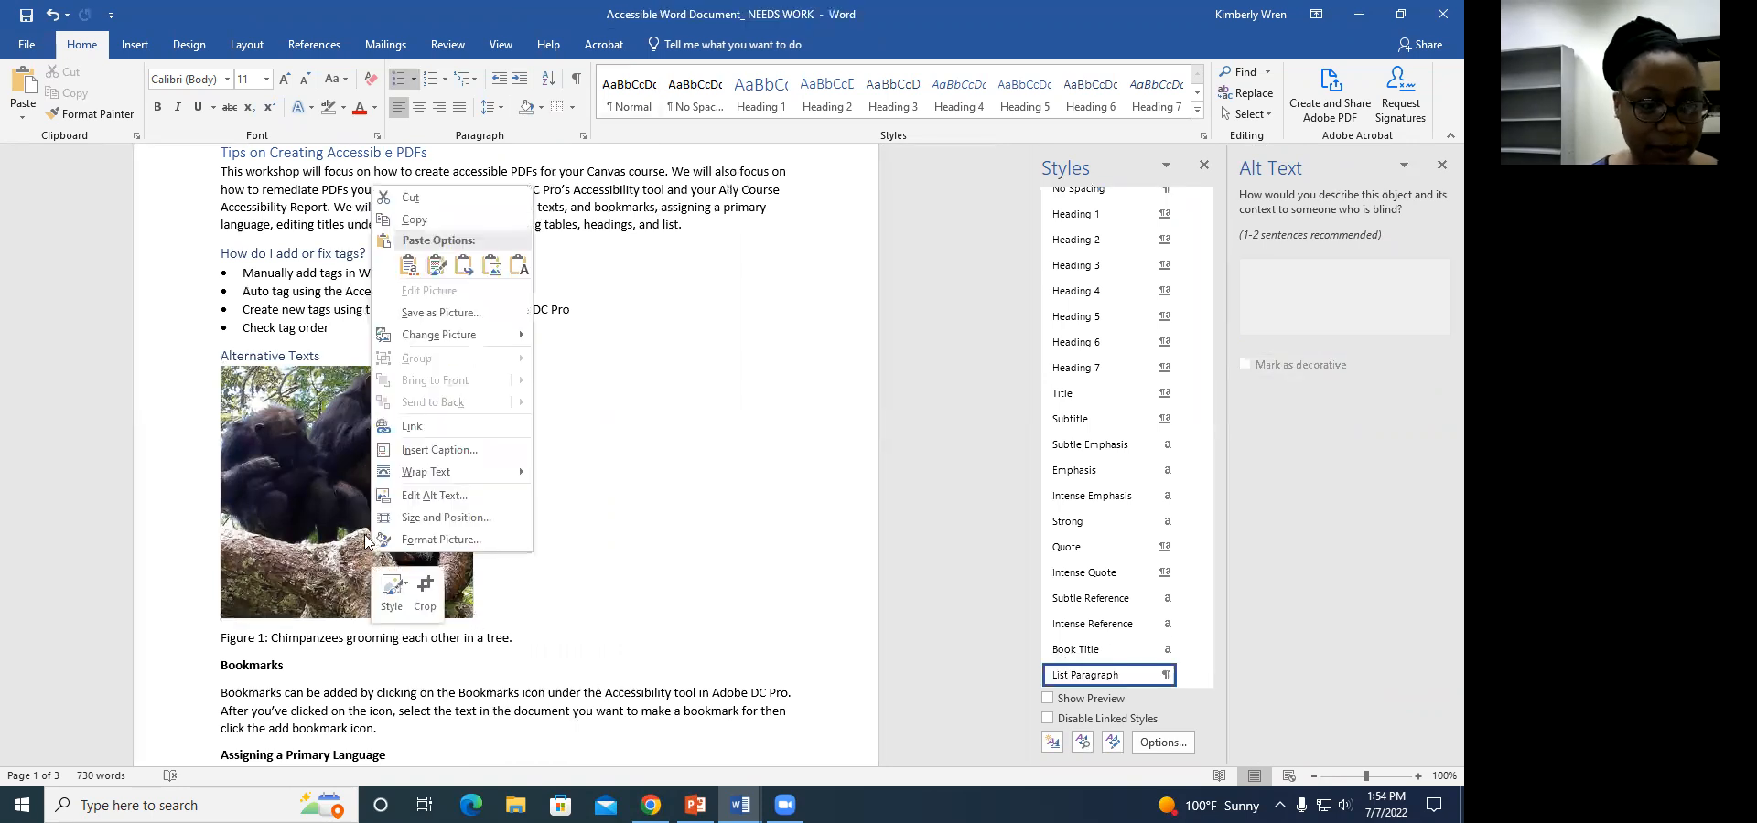
click(451, 450)
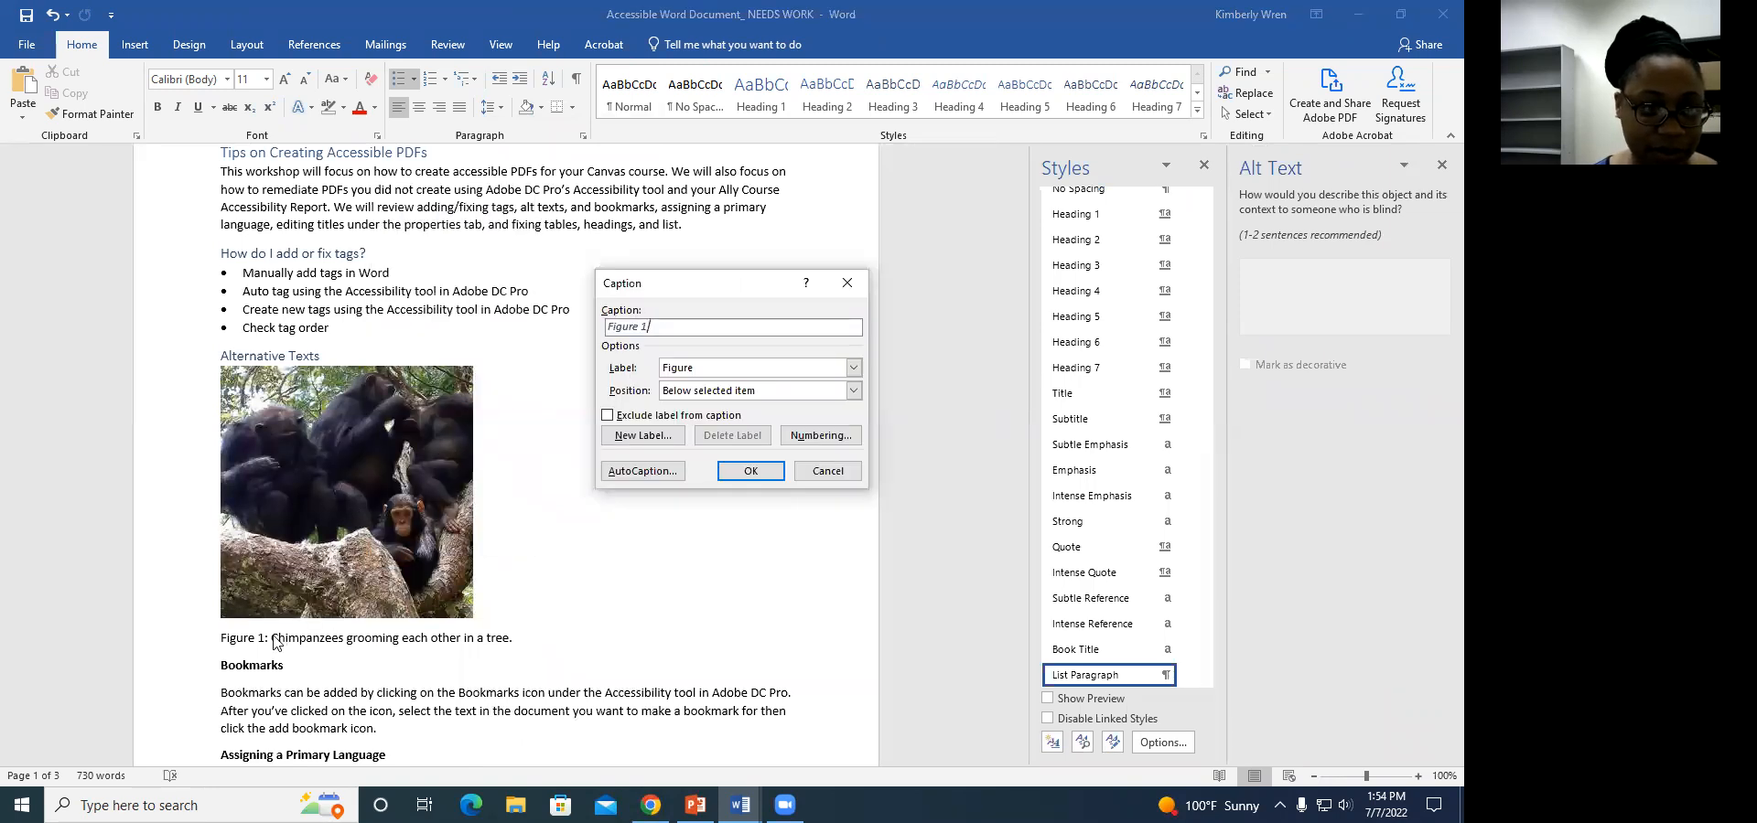
click(796, 472)
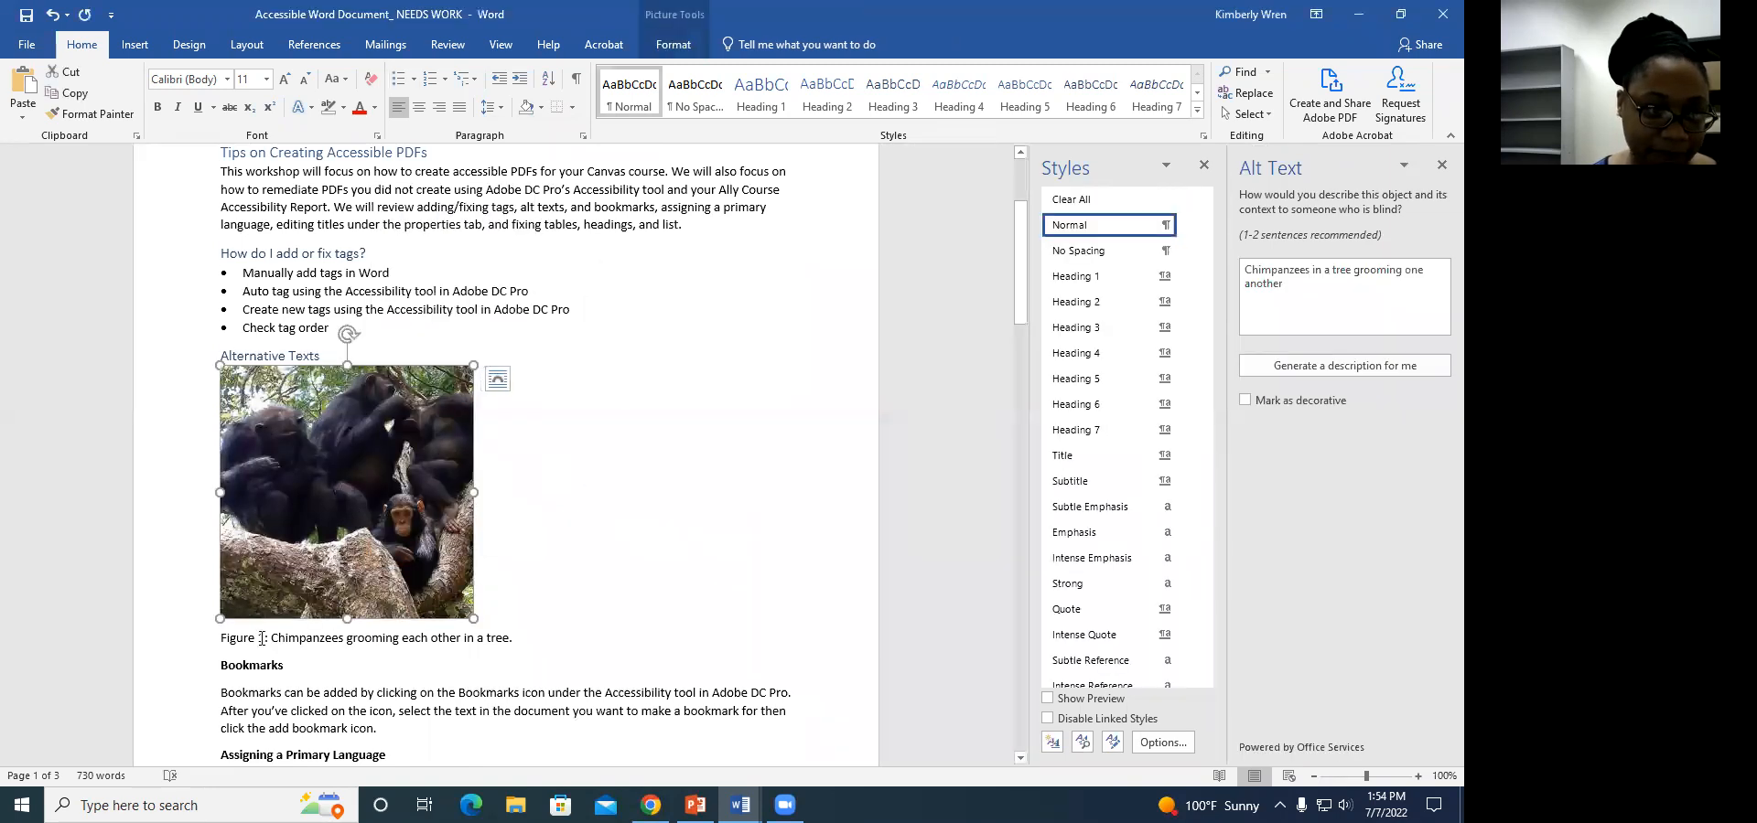
Copy the text "Chimpanzees grooming each other in a tree." from the manually typed figure line under the picture
drag(273, 641, 507, 637)
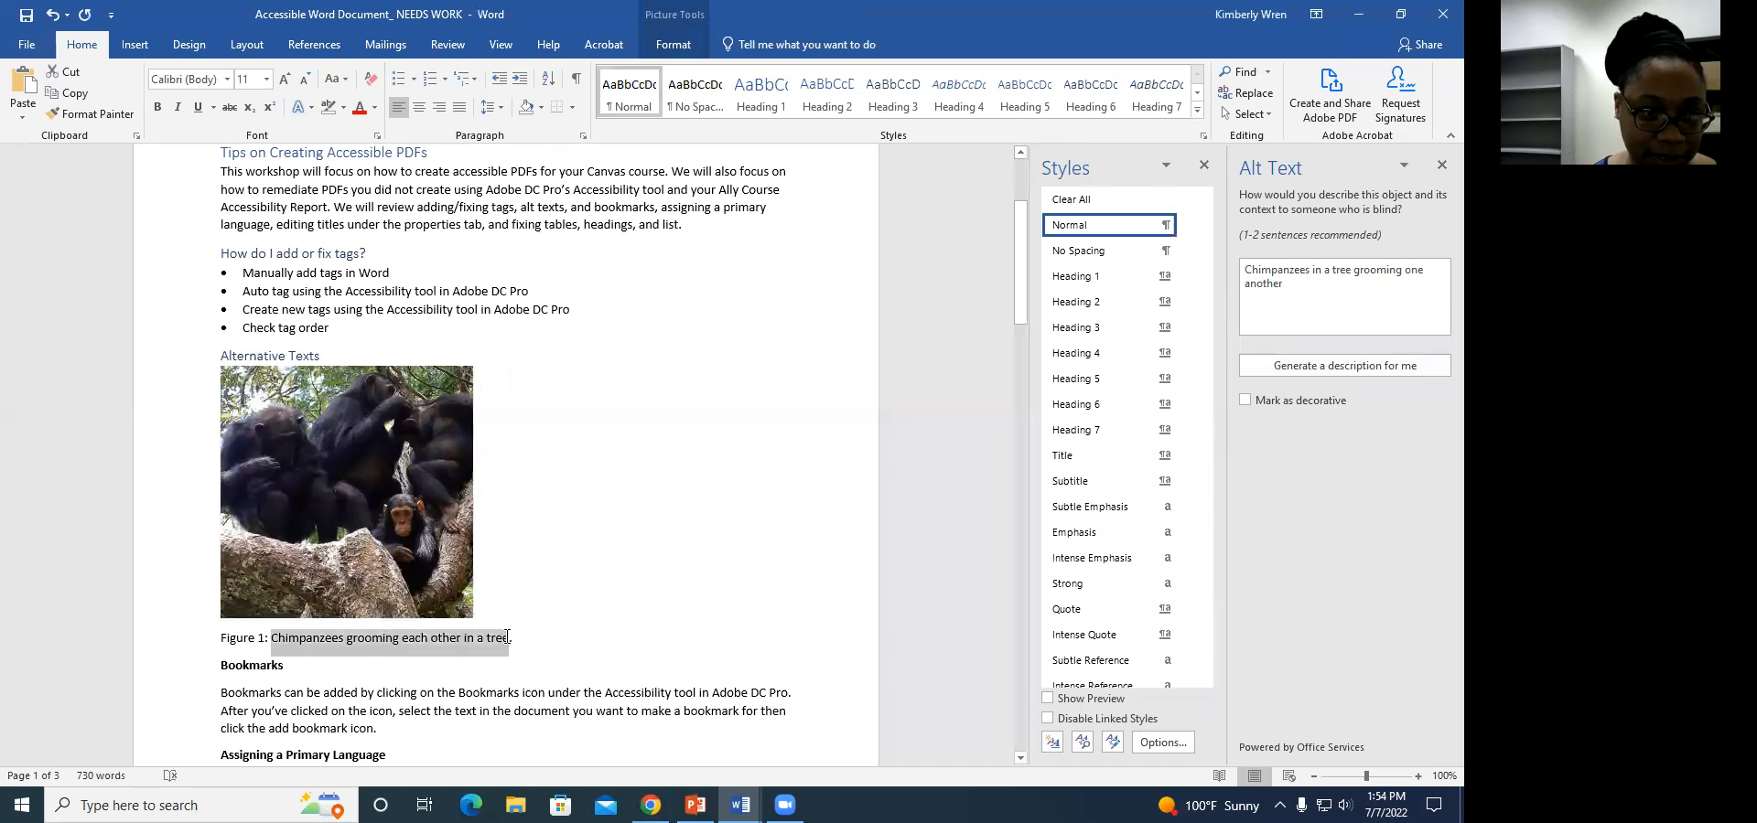
click(478, 637)
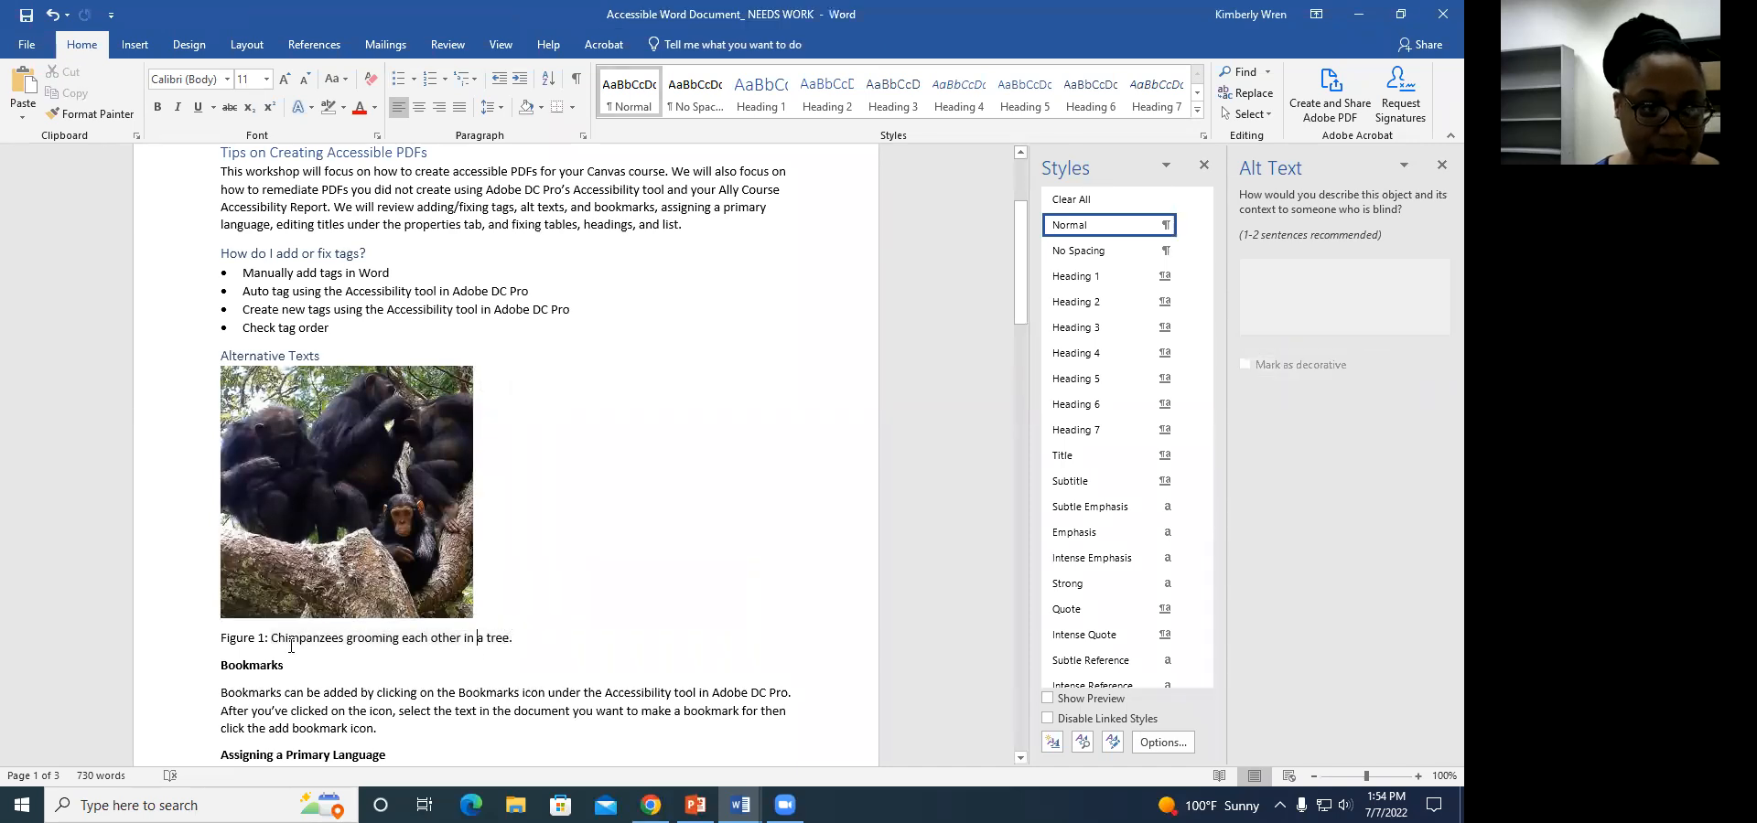
drag(272, 640, 512, 641)
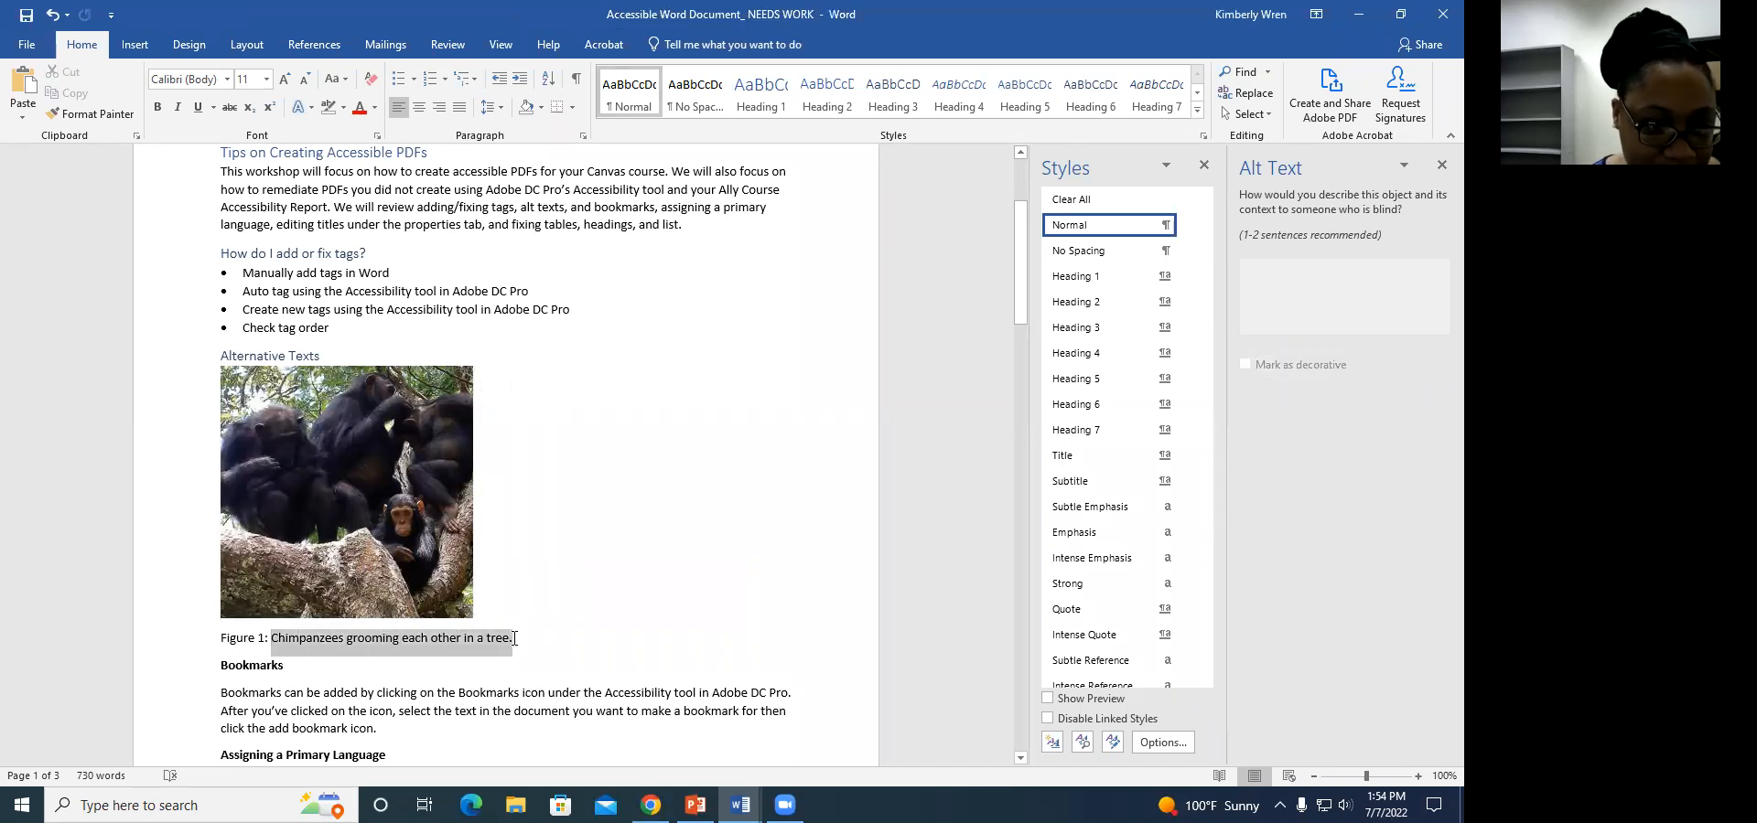
right_click(469, 646)
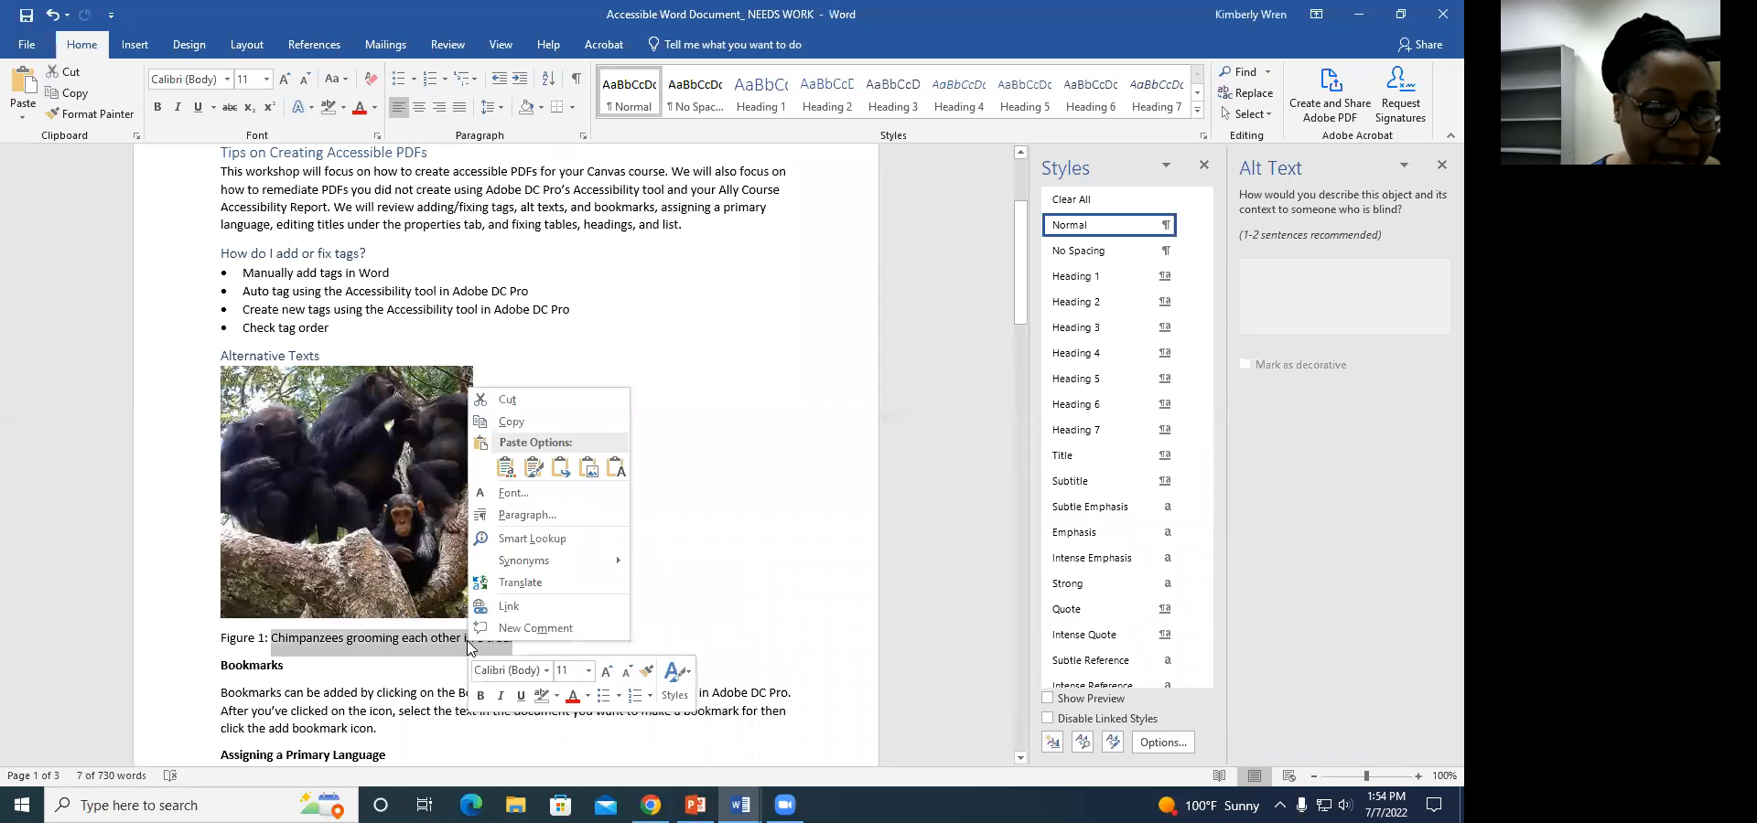
click(510, 423)
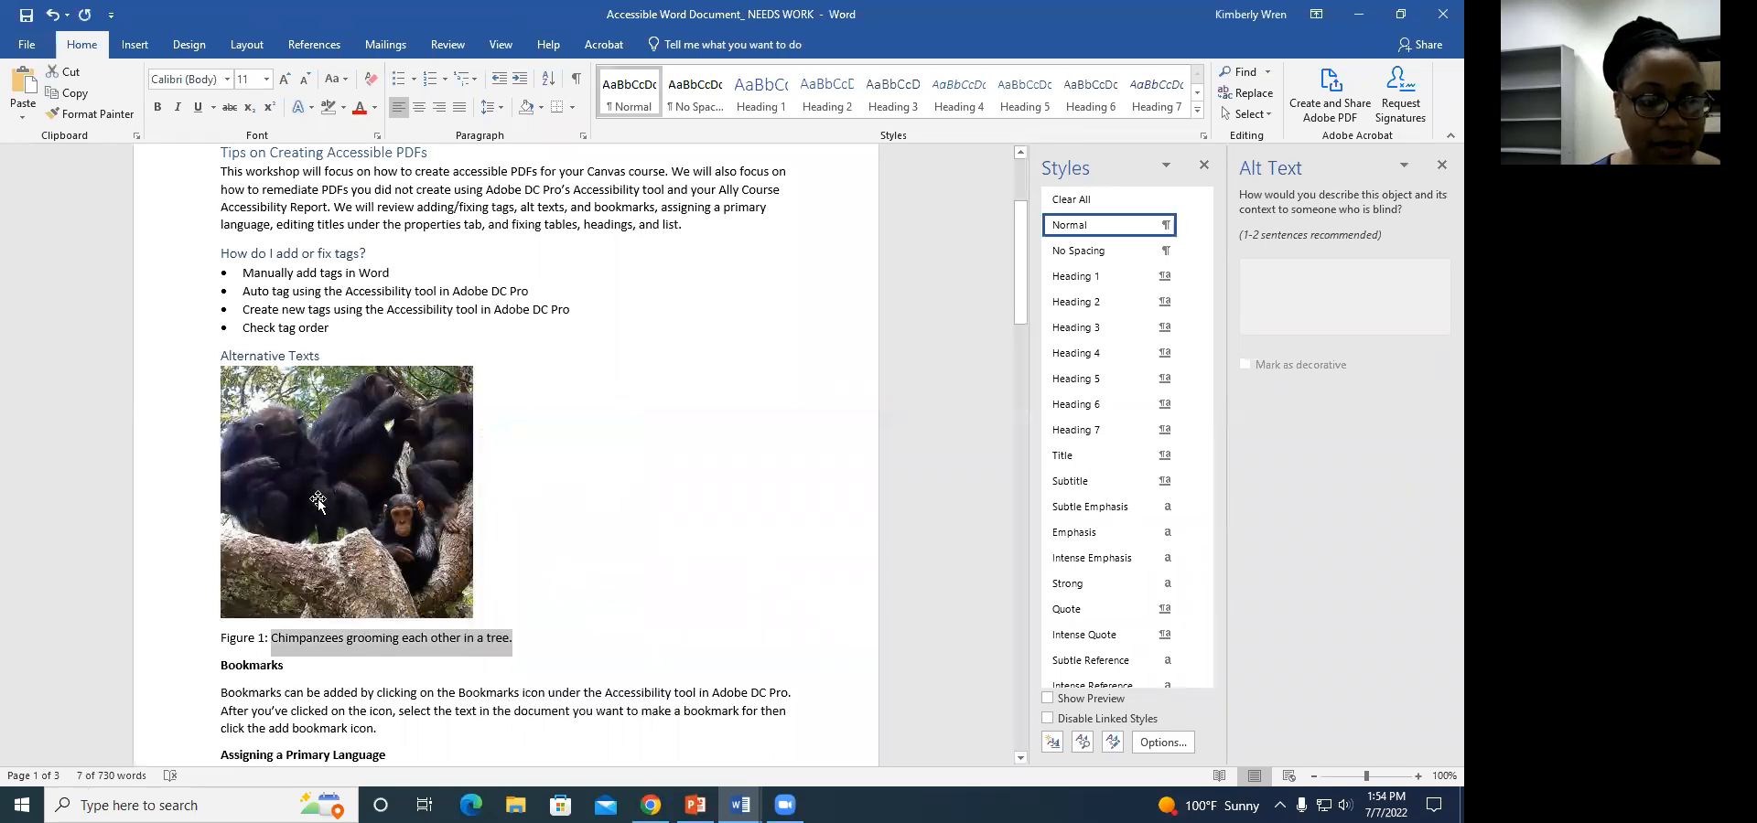
Insert a Figure caption below the chimpanzee picture, with a colon after the label and the copied description as its text
right_click(318, 501)
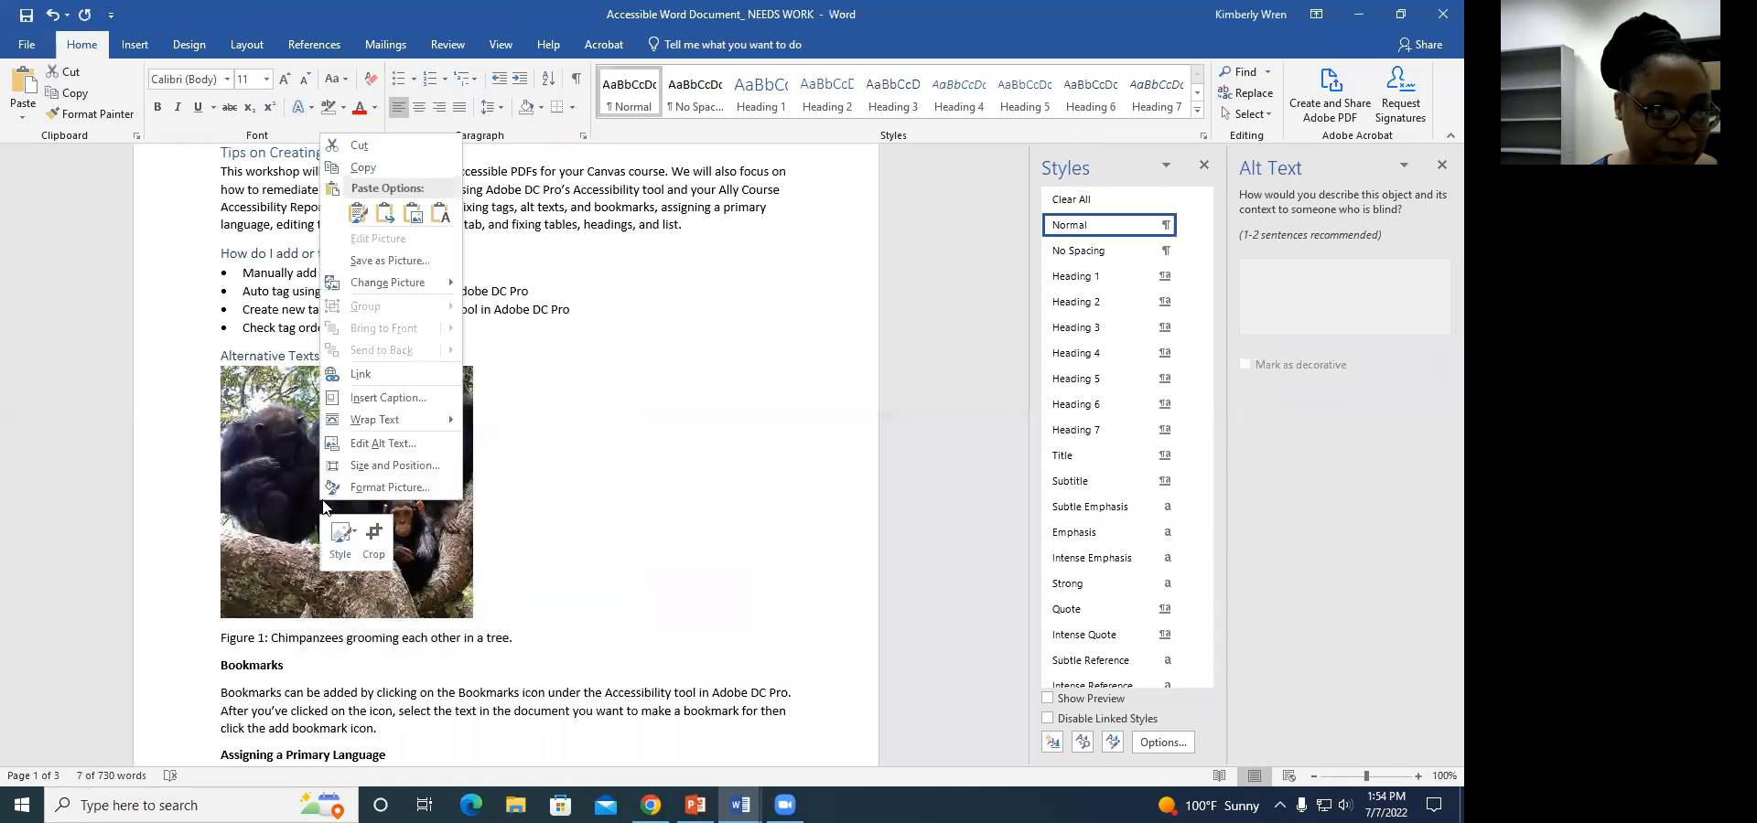
click(351, 399)
key(ctrl+v)
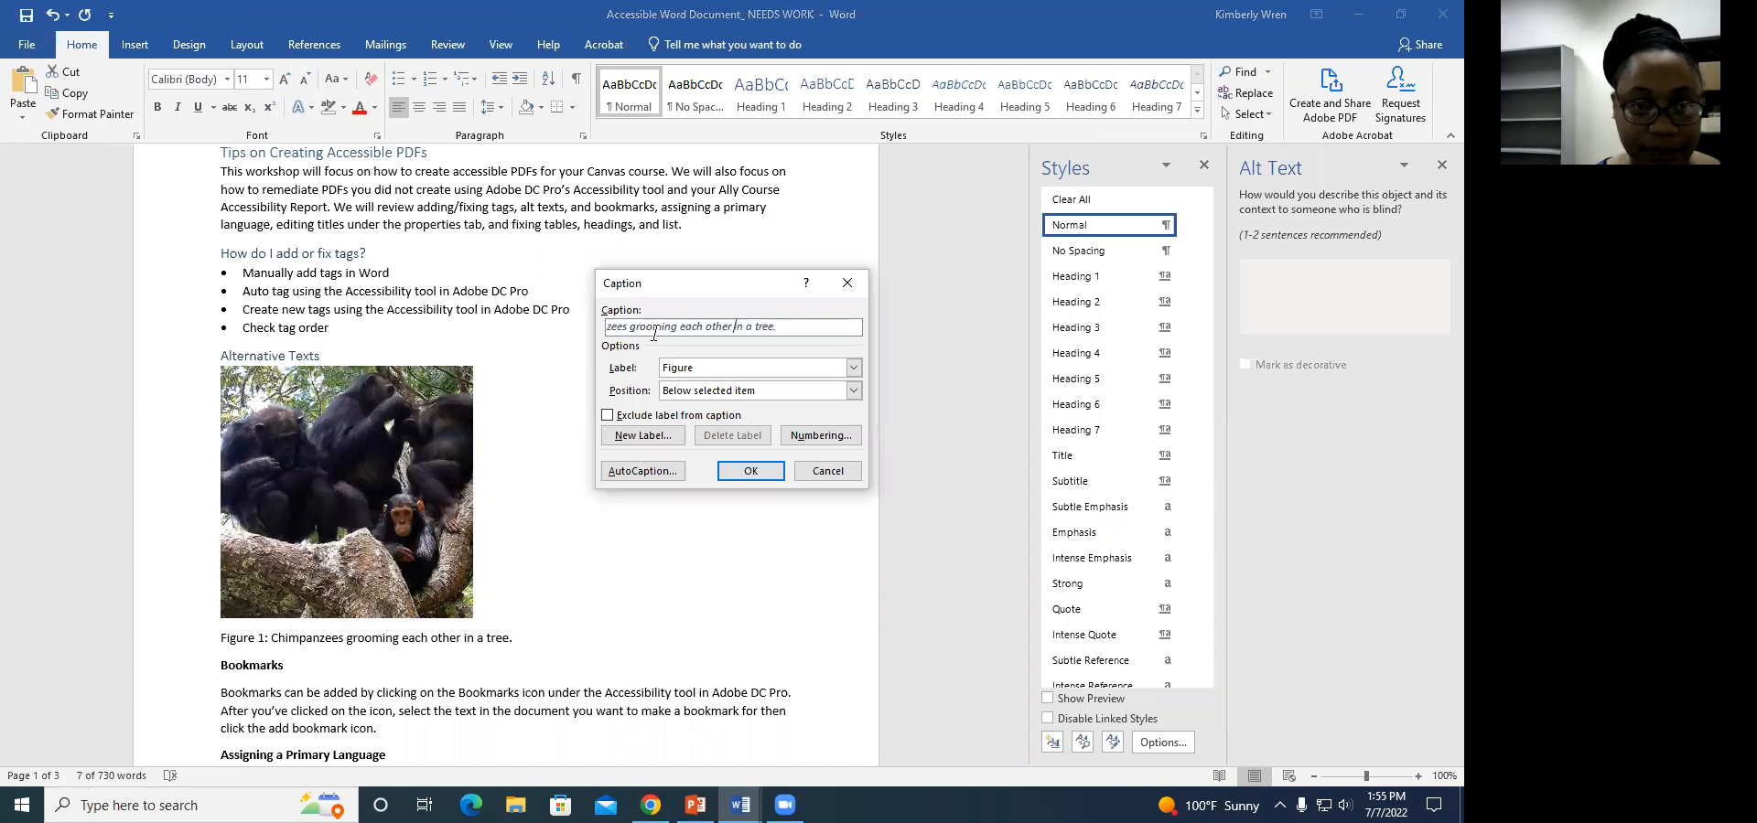
key(Left)
key(Left)
key(Left)
key(Left)
key(Left)
key(Left)
key(Left)
key(Left)
key(Left)
key(Left)
key(Left)
key(Left)
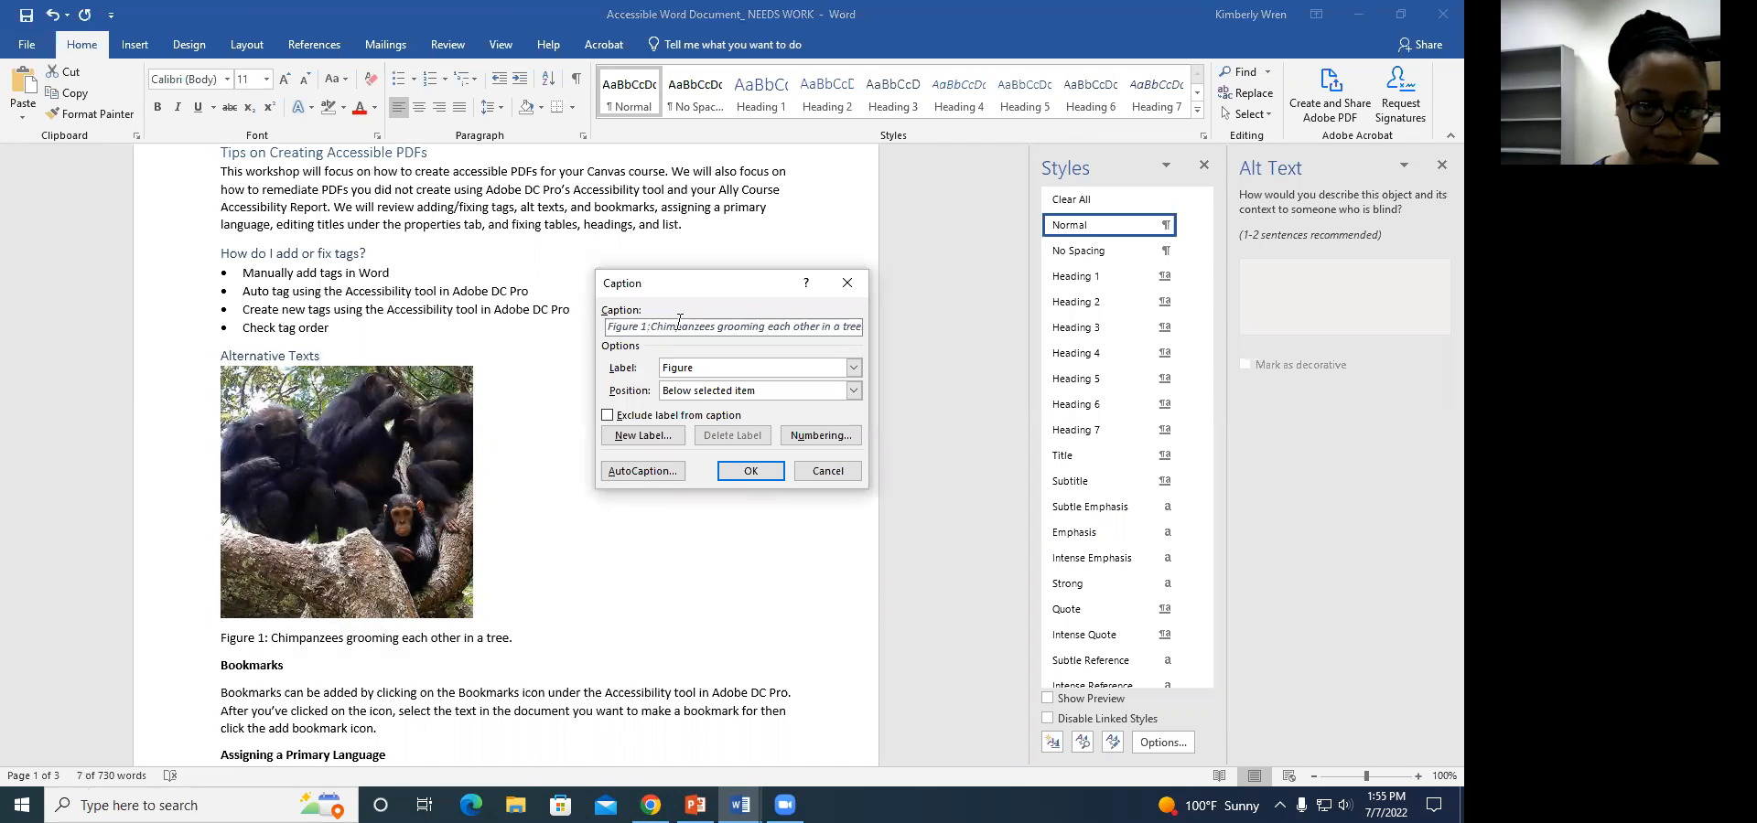
click(750, 471)
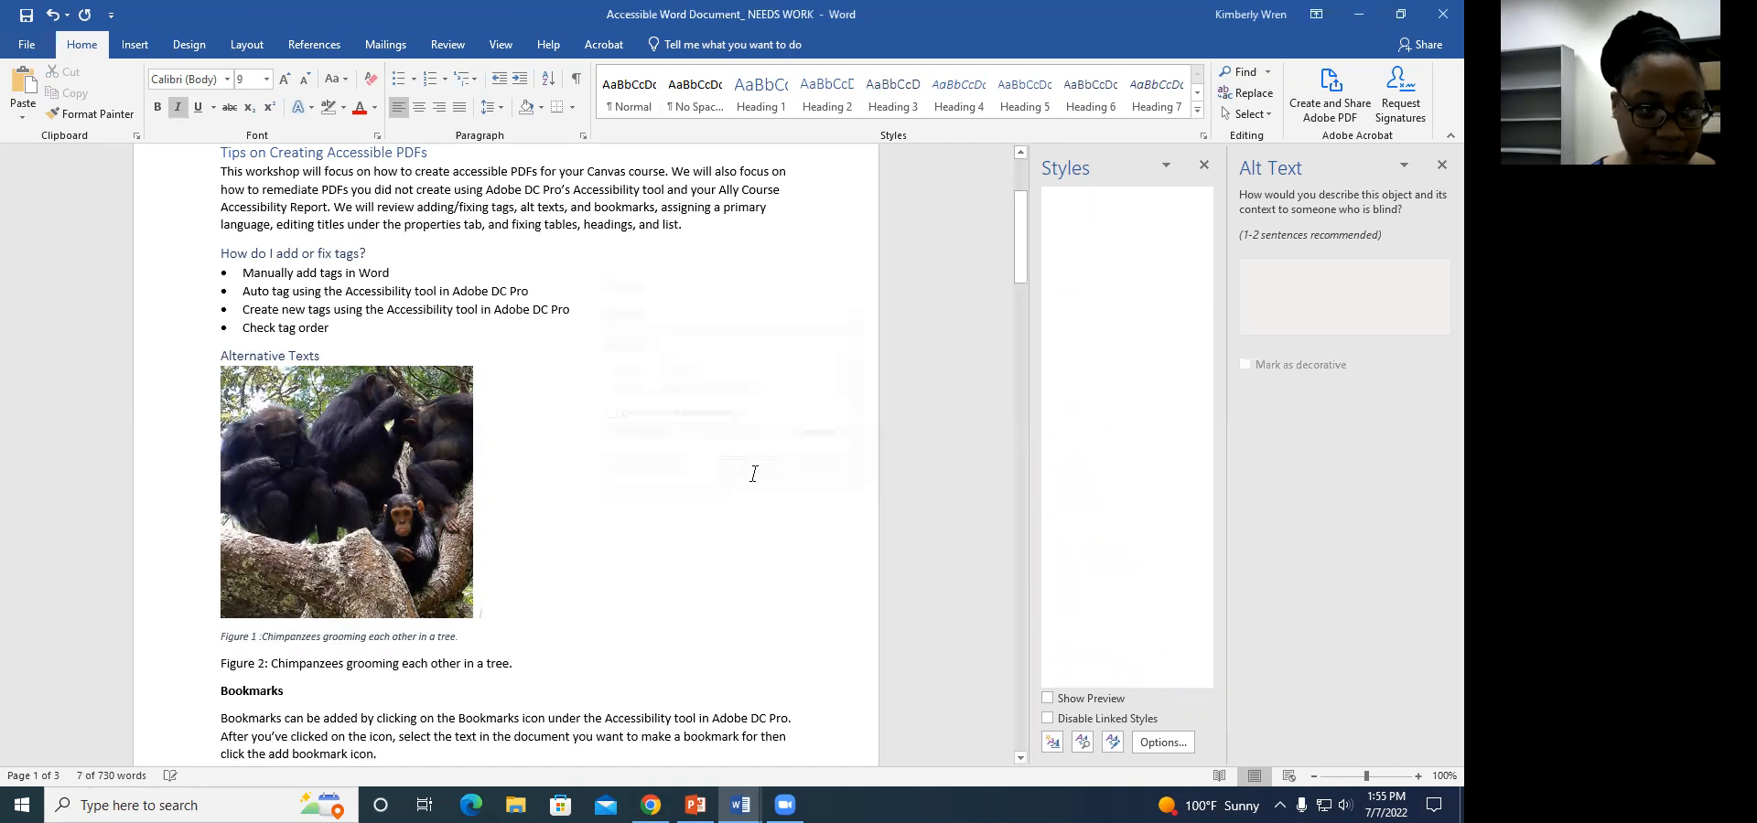
Delete the old manually typed figure line beneath the newly inserted picture caption
triple_click(411, 675)
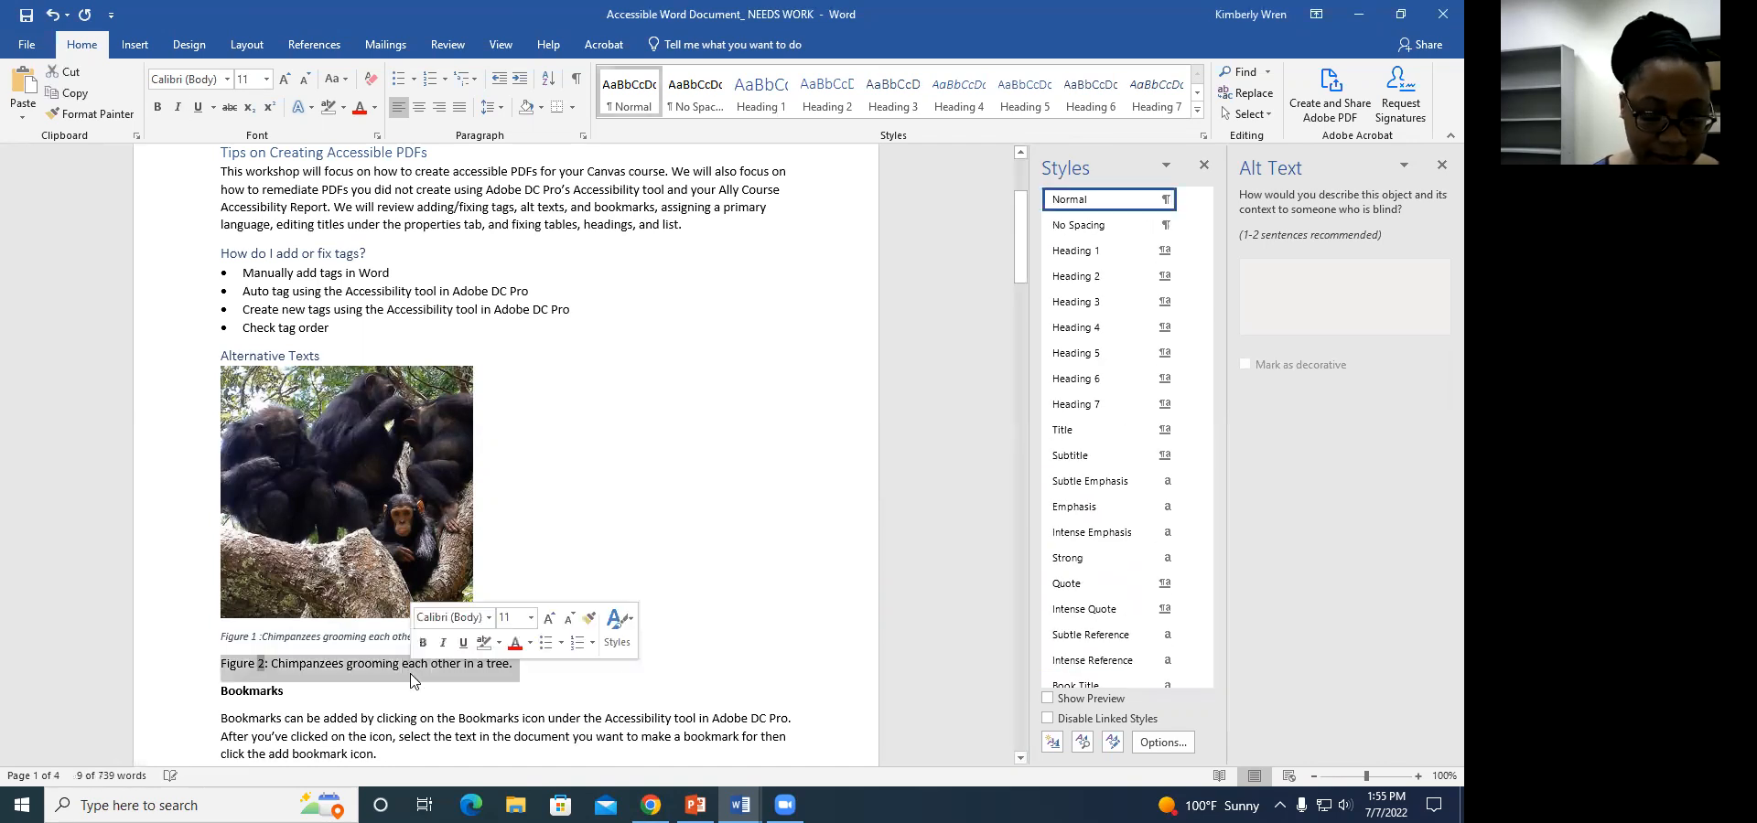
key(Delete)
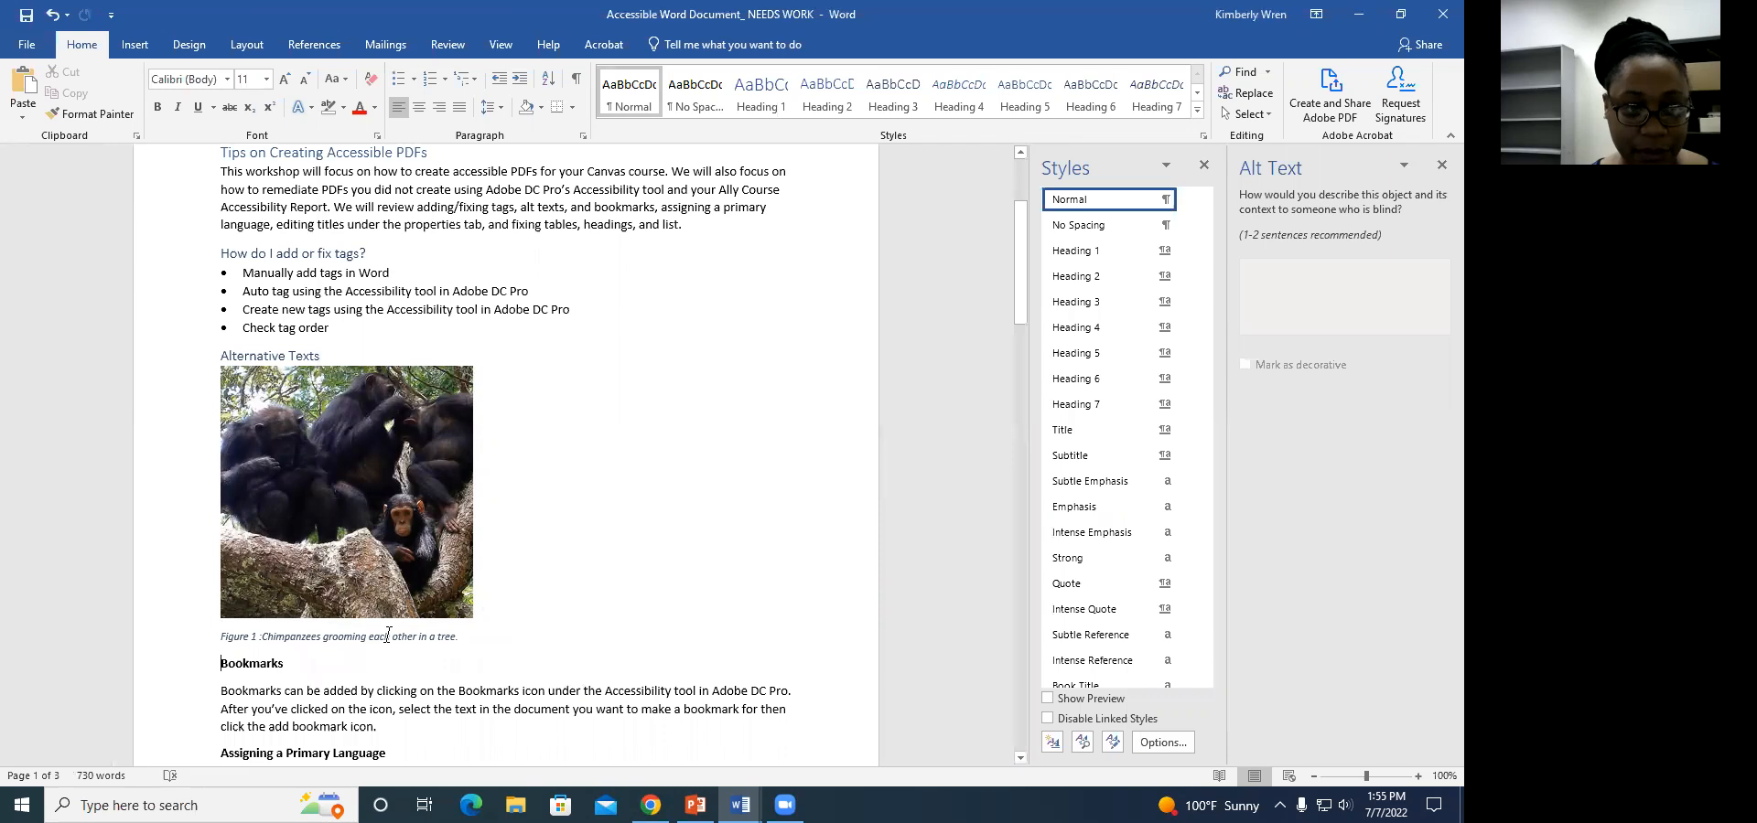
click(391, 520)
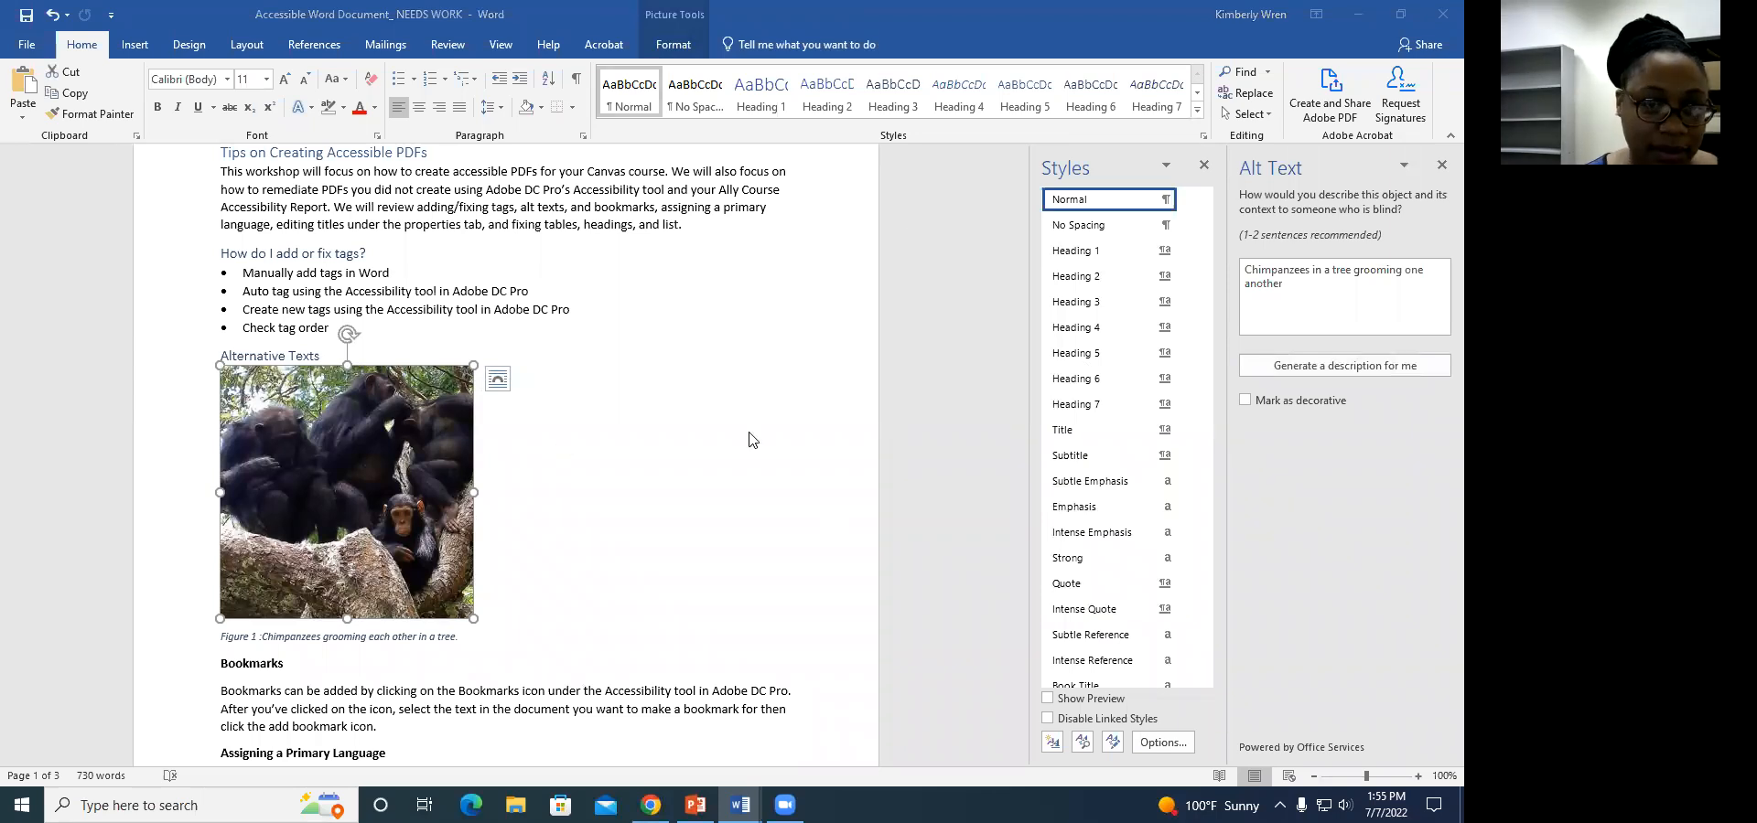
click(660, 577)
Apply the Heading 3 style to the Bookmarks line below the picture caption
scroll(660, 576, down, 1)
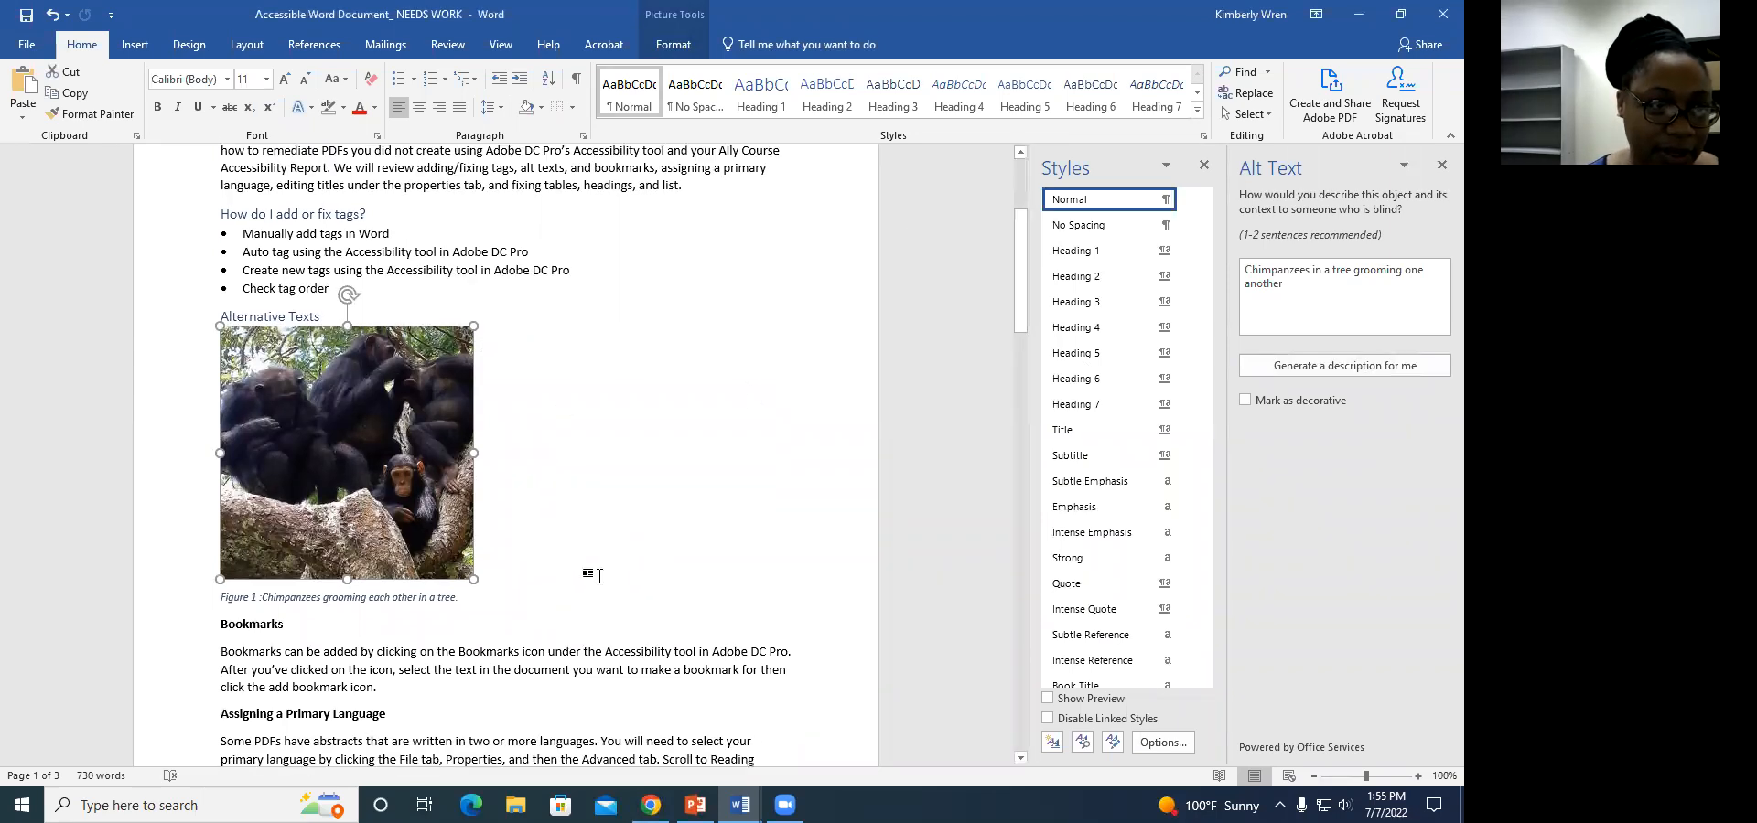
triple_click(265, 619)
click(1310, 303)
click(1093, 302)
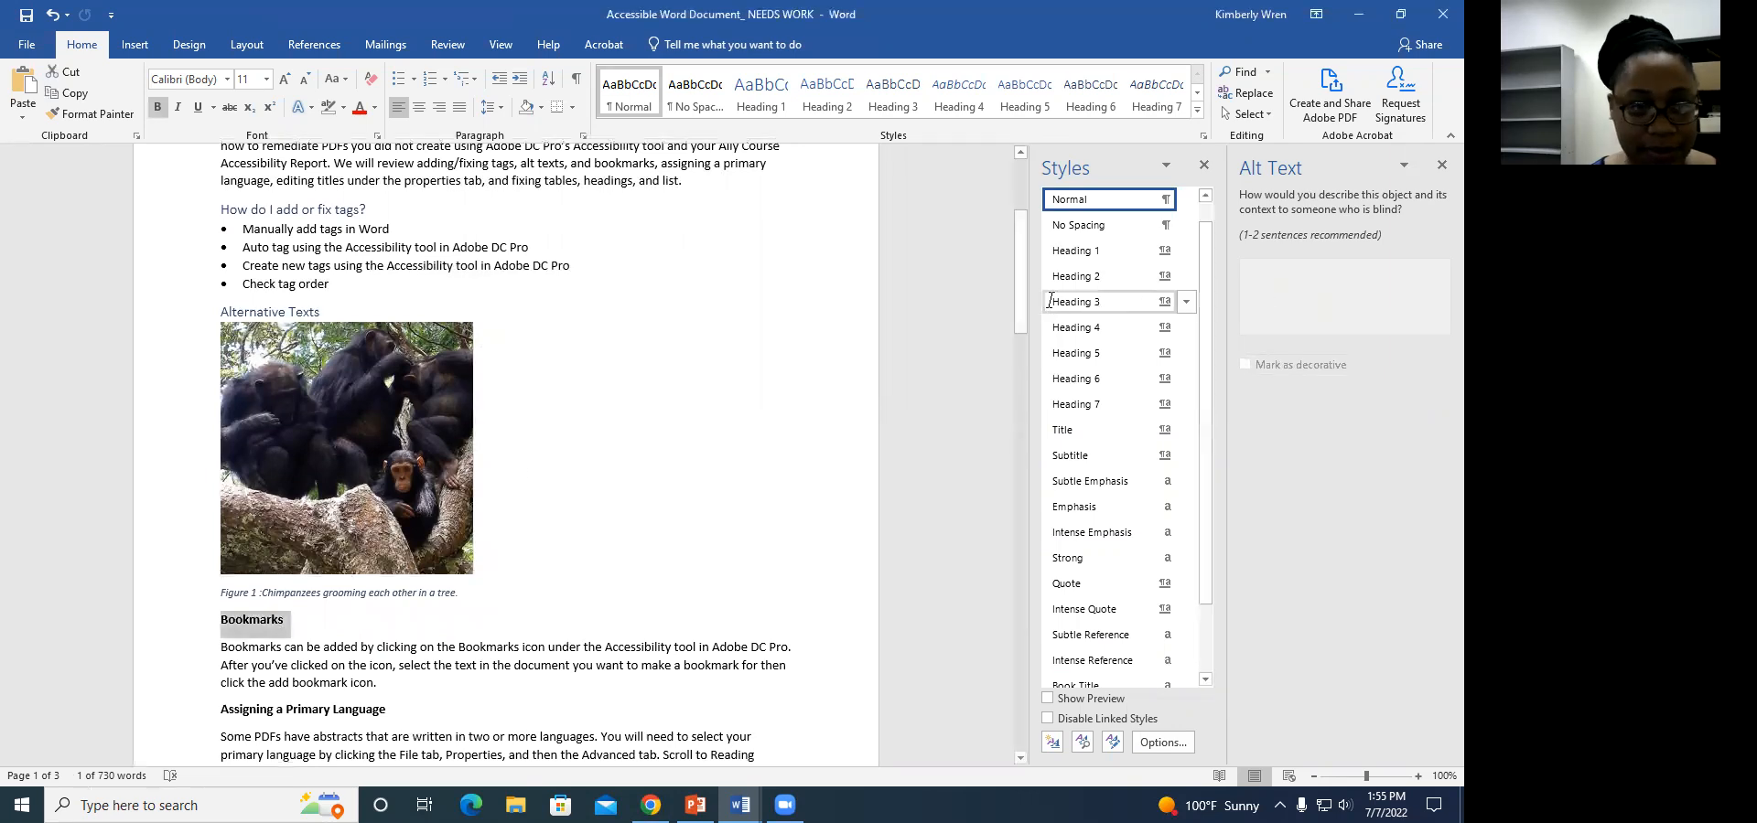
click(1087, 302)
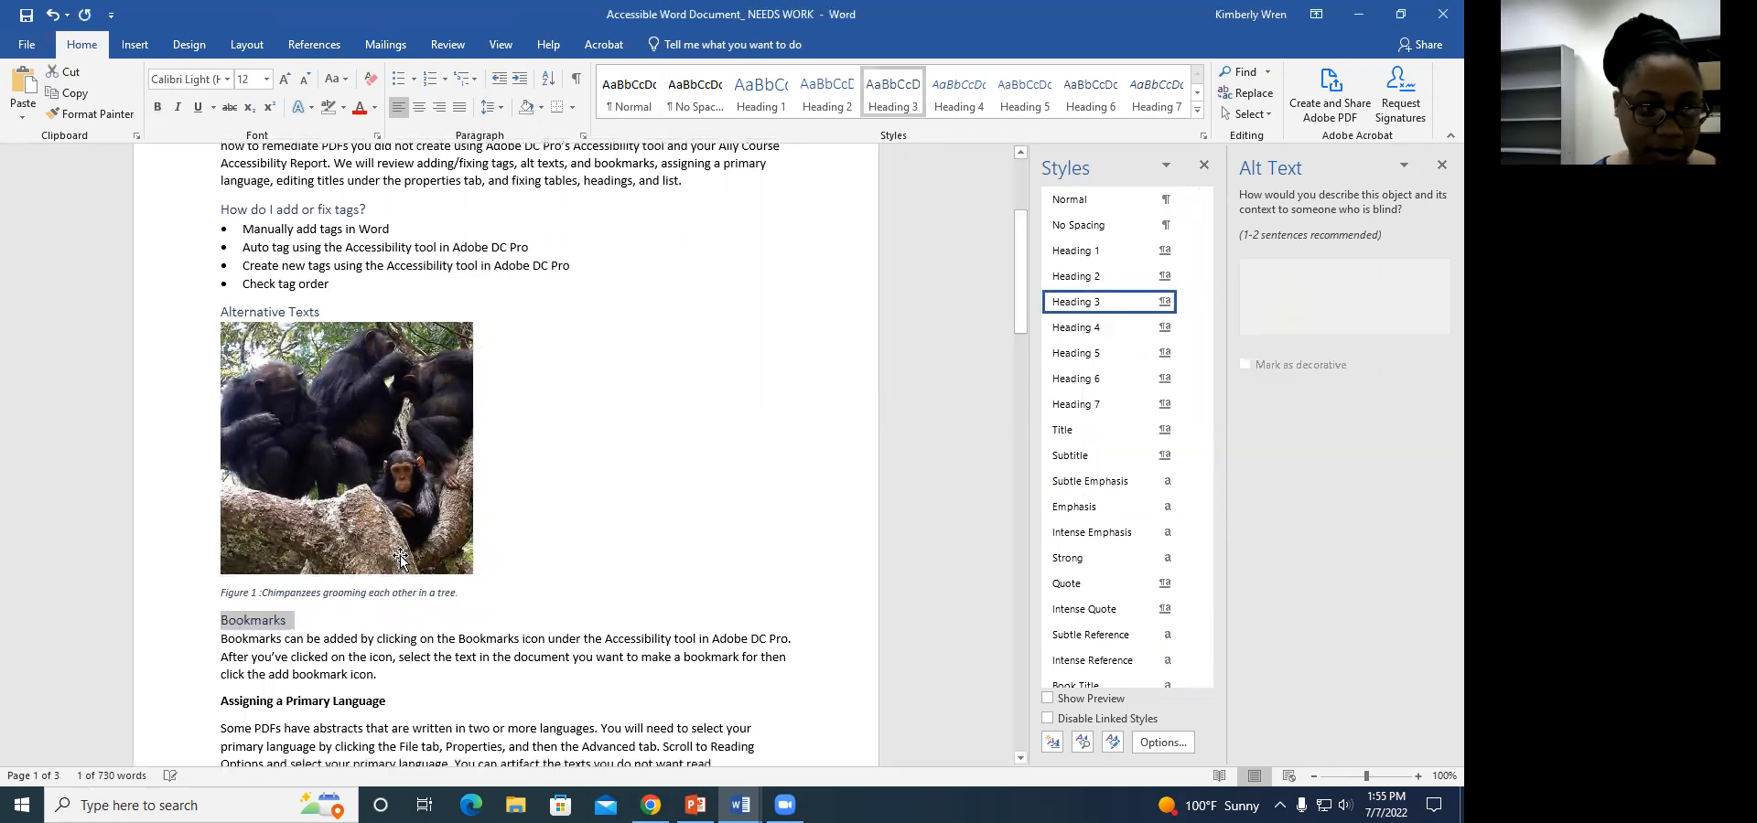
Apply the Heading 3 style to the "Assigning a Primary Language" line
scroll(366, 549, down, 2)
click(336, 565)
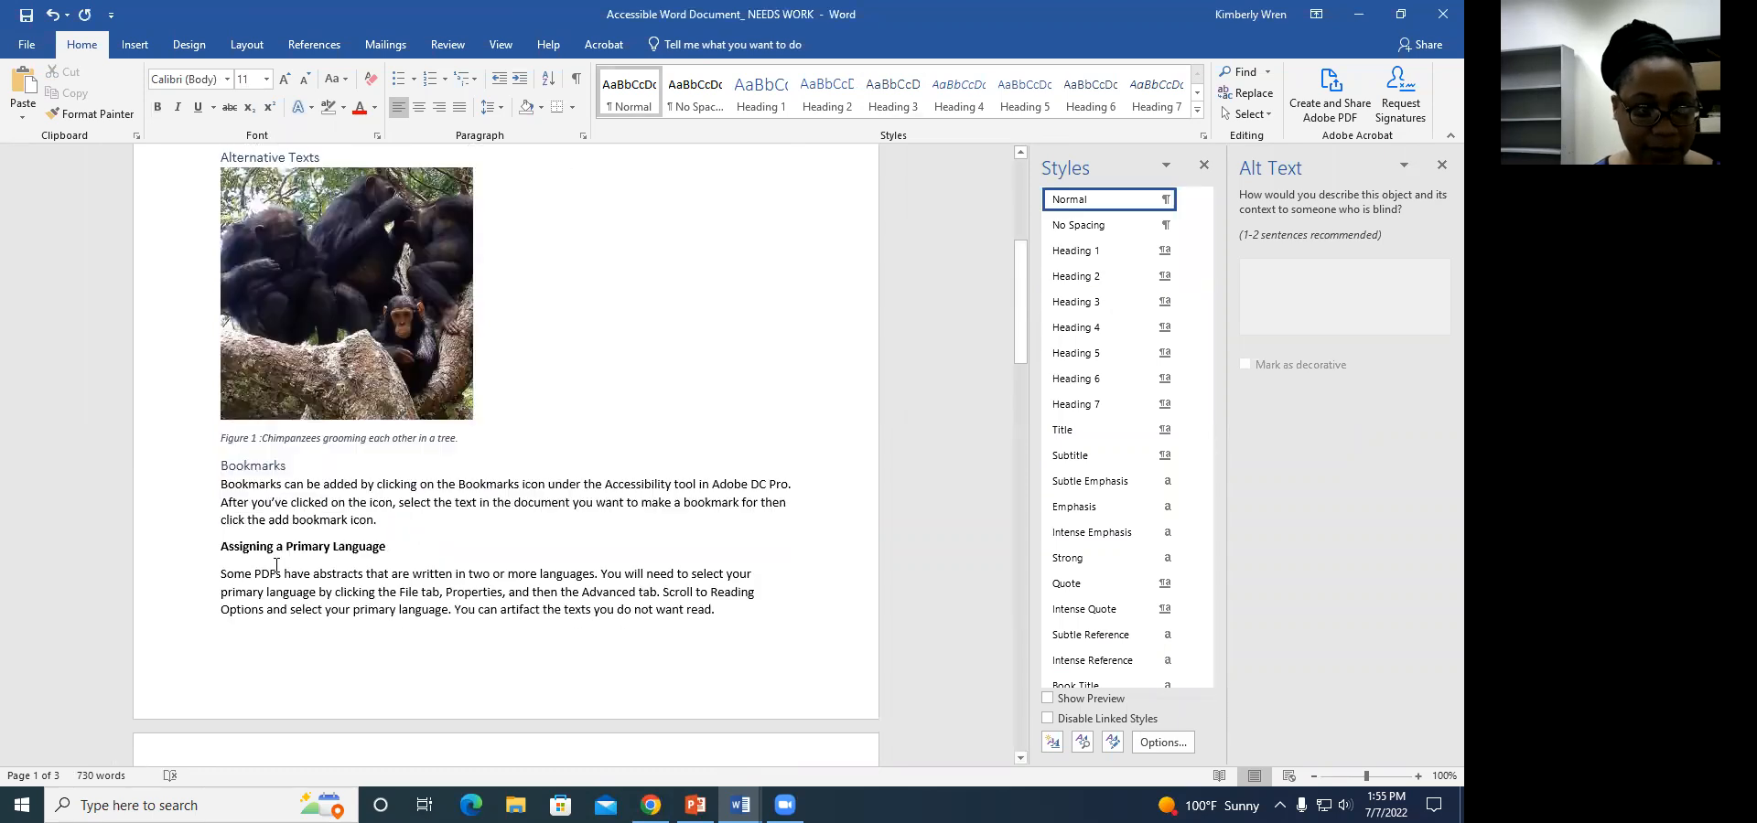
scroll(272, 563, down, 2)
double_click(280, 527)
triple_click(280, 527)
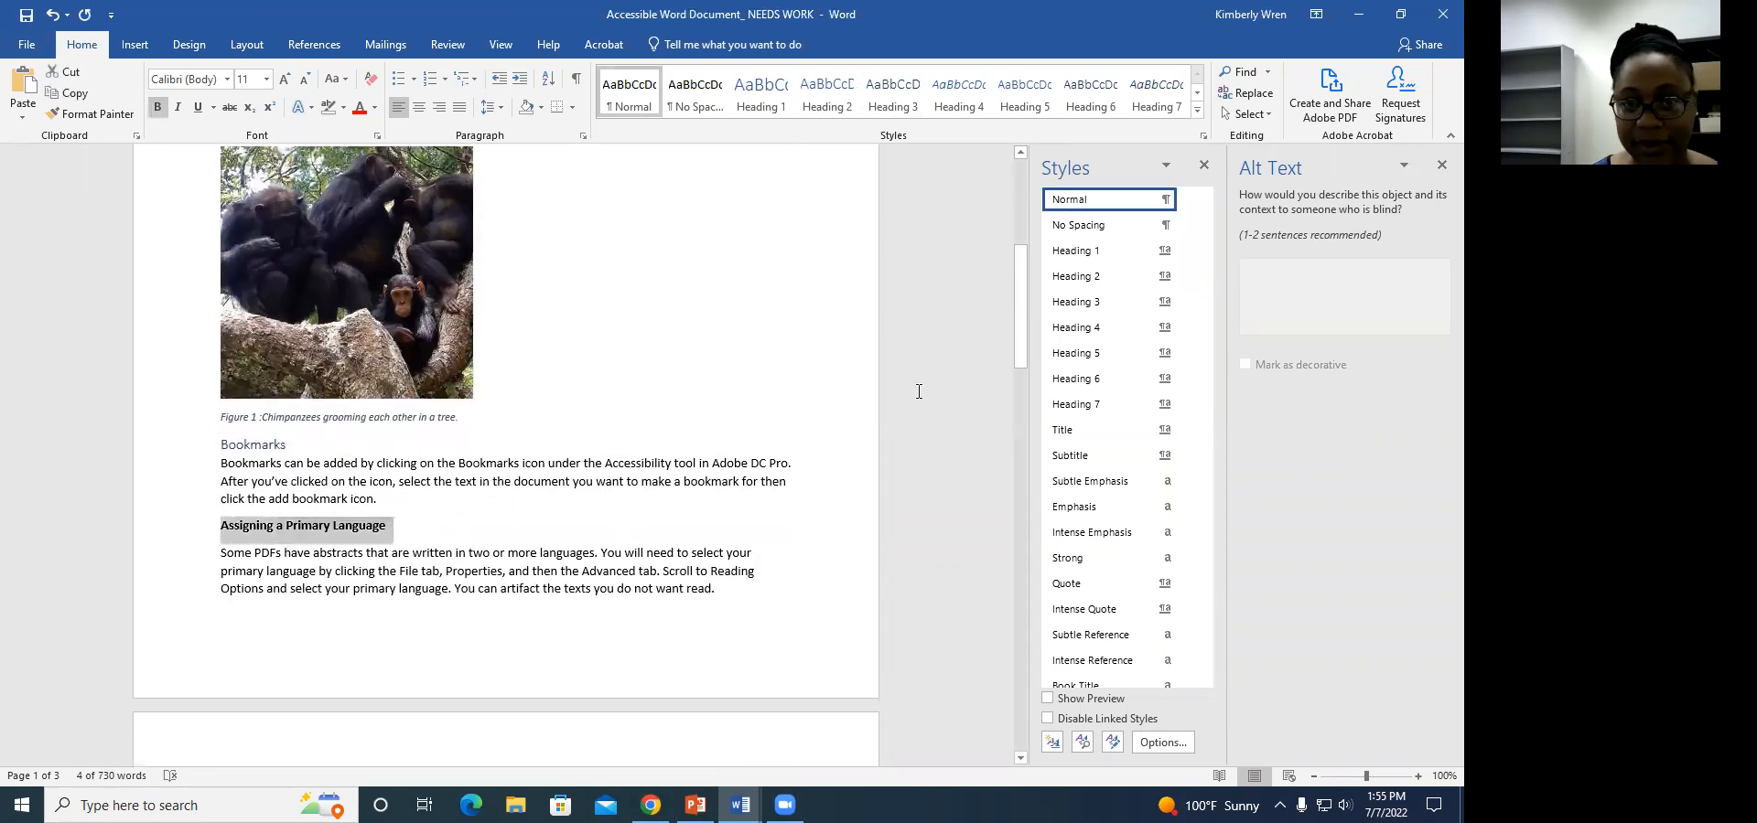
click(1088, 302)
scroll(382, 555, down, 1)
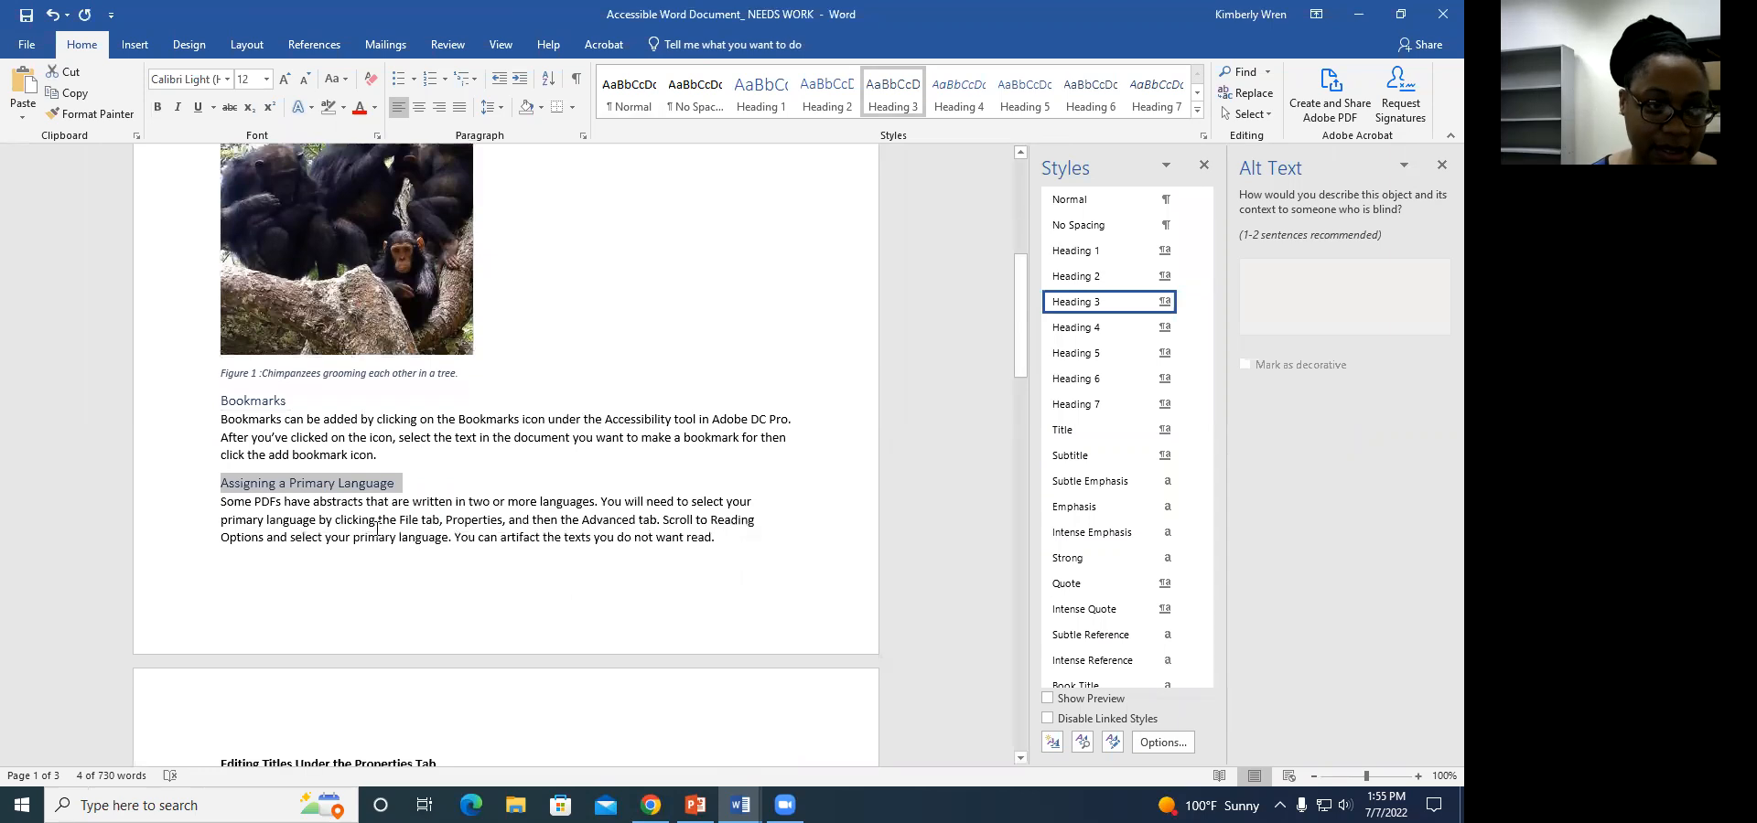
click(377, 527)
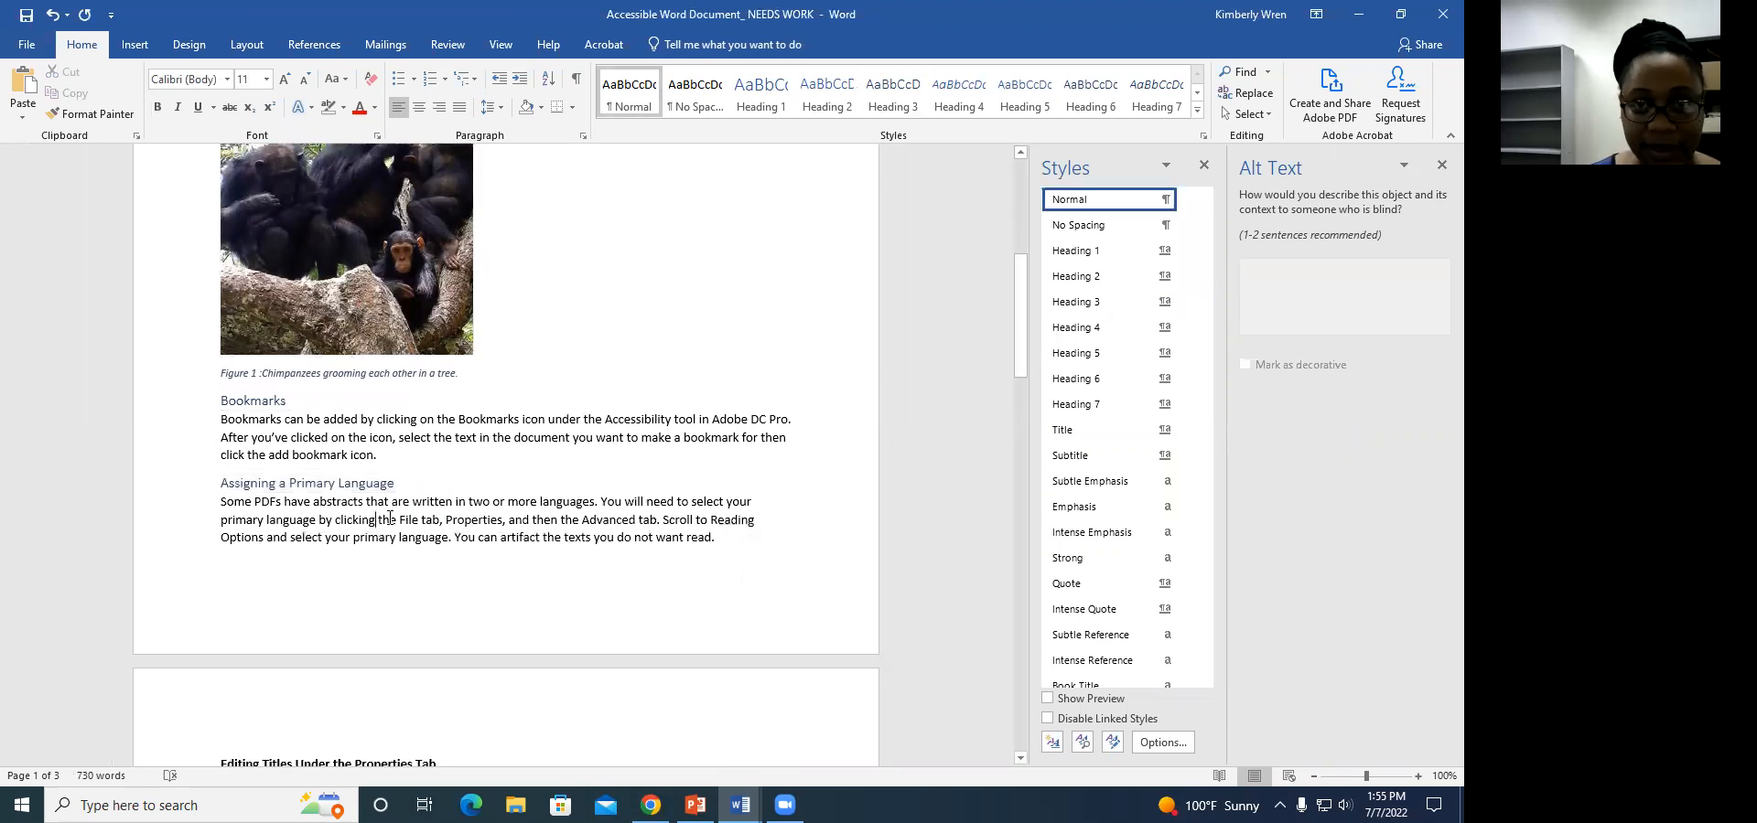
Apply the Heading 3 style to the "Editing Titles Under the Properties Tab" line on page 2
scroll(389, 515, down, 4)
click(348, 588)
triple_click(347, 588)
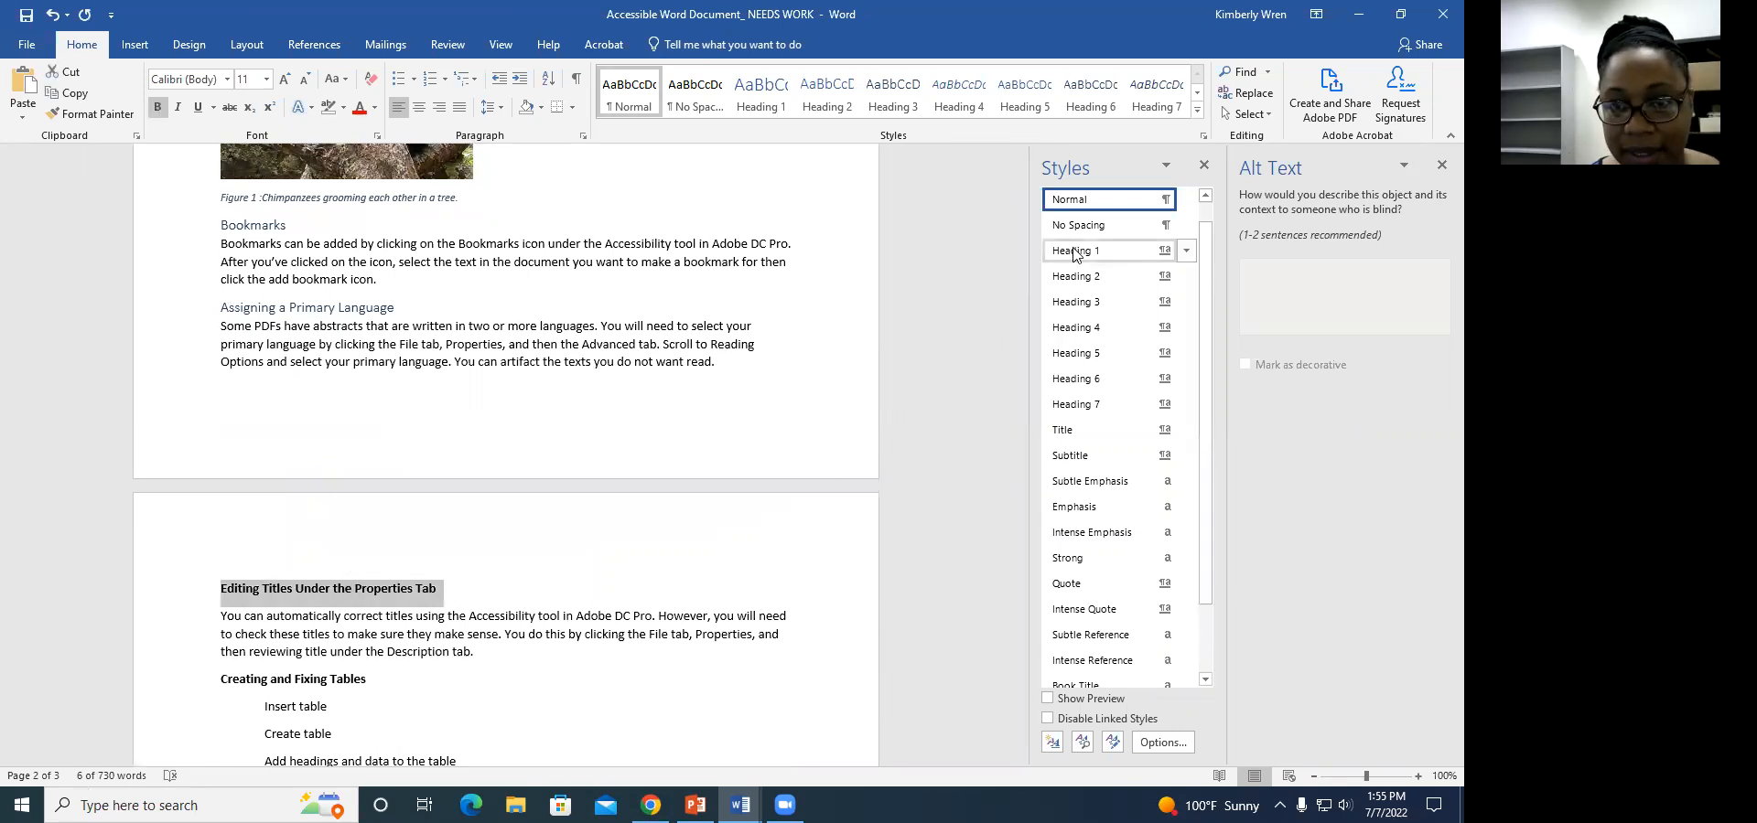
click(1075, 302)
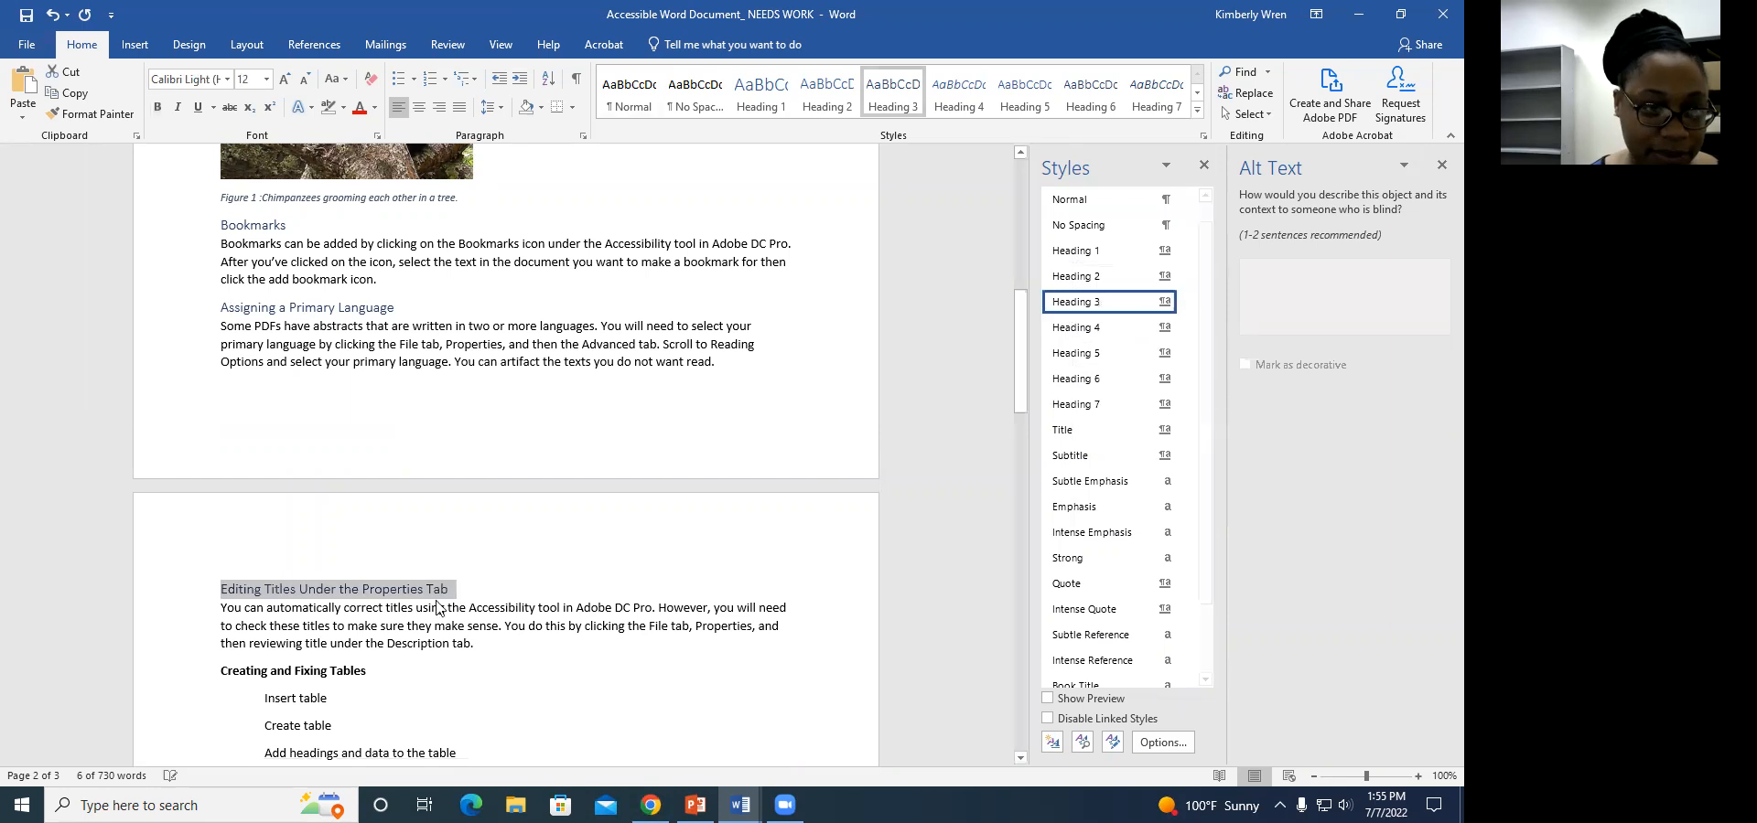
click(372, 629)
Apply the Heading 3 style to the "Creating and Fixing Tables" line
scroll(348, 586, down, 3)
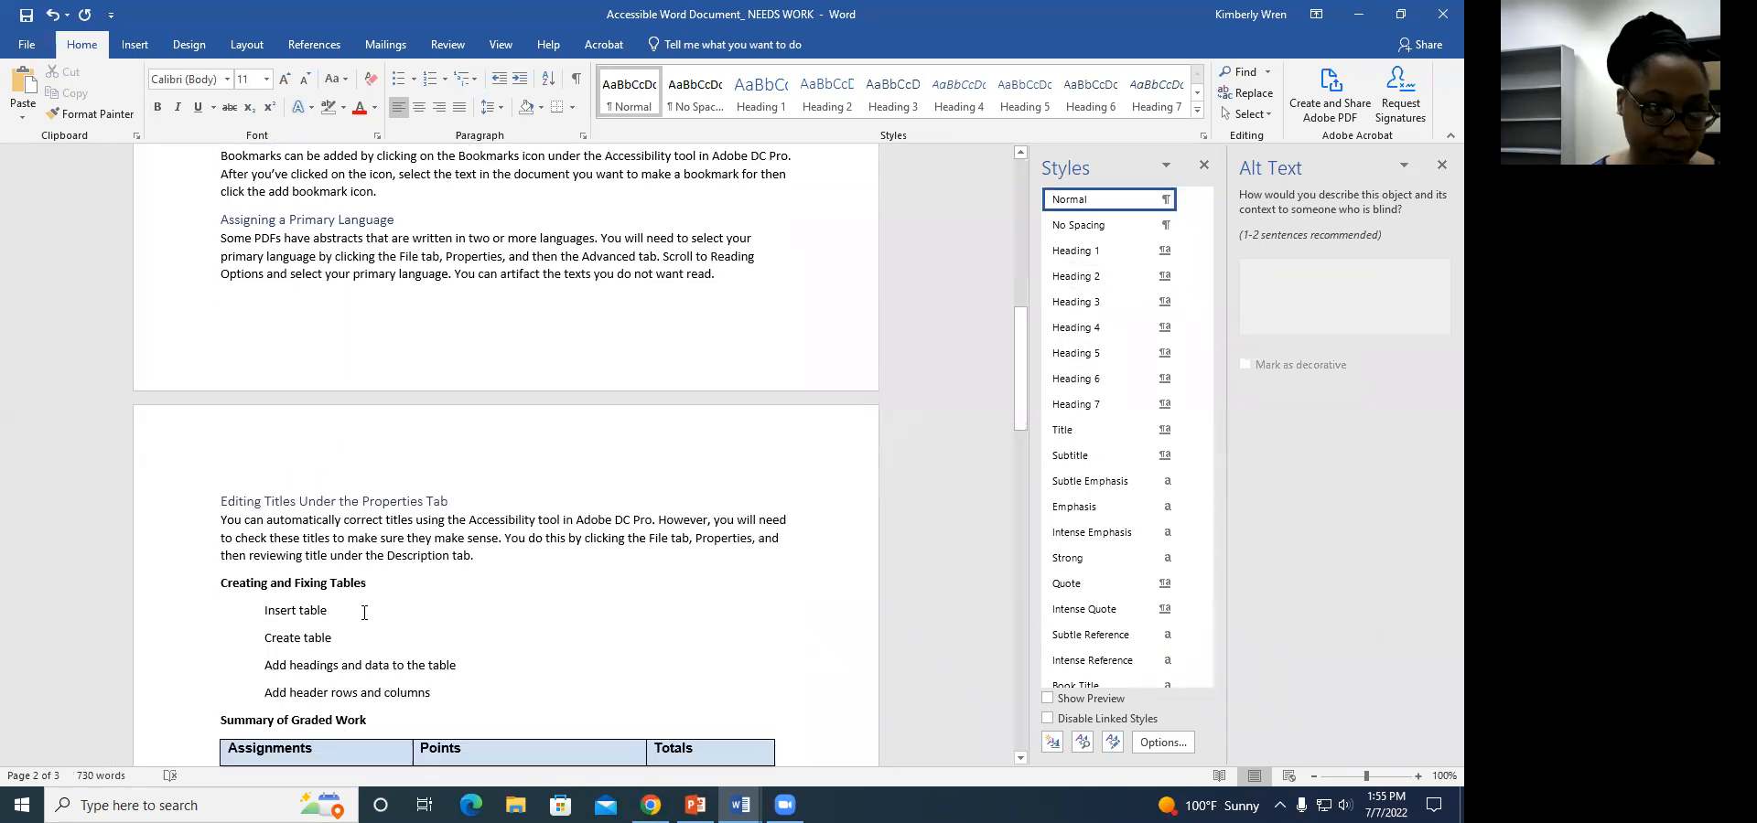
triple_click(319, 540)
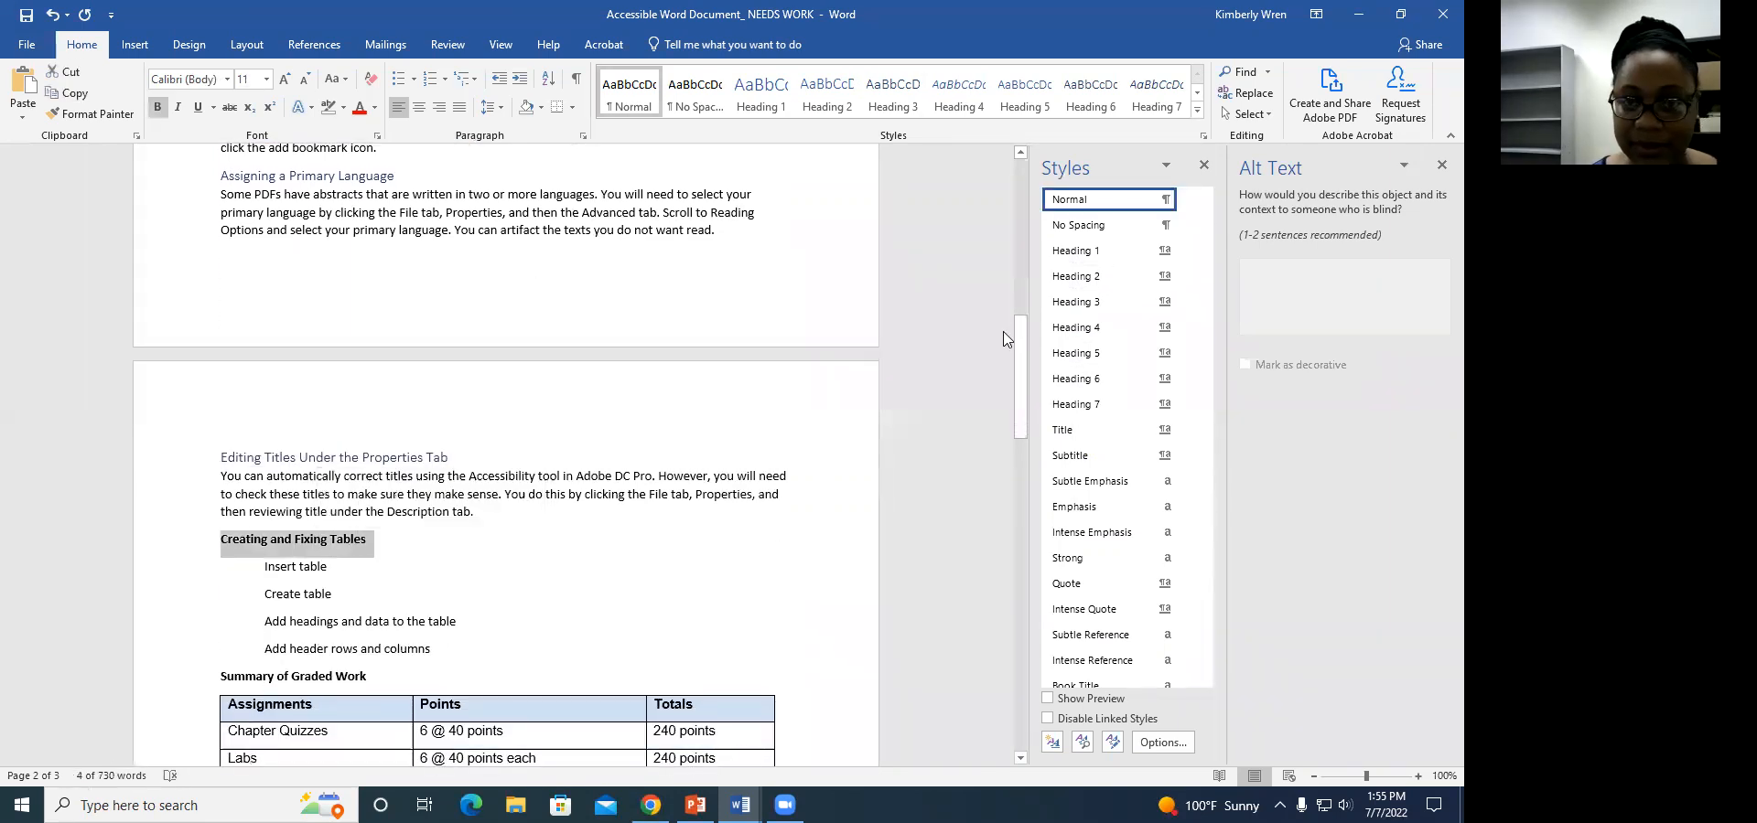
click(1097, 304)
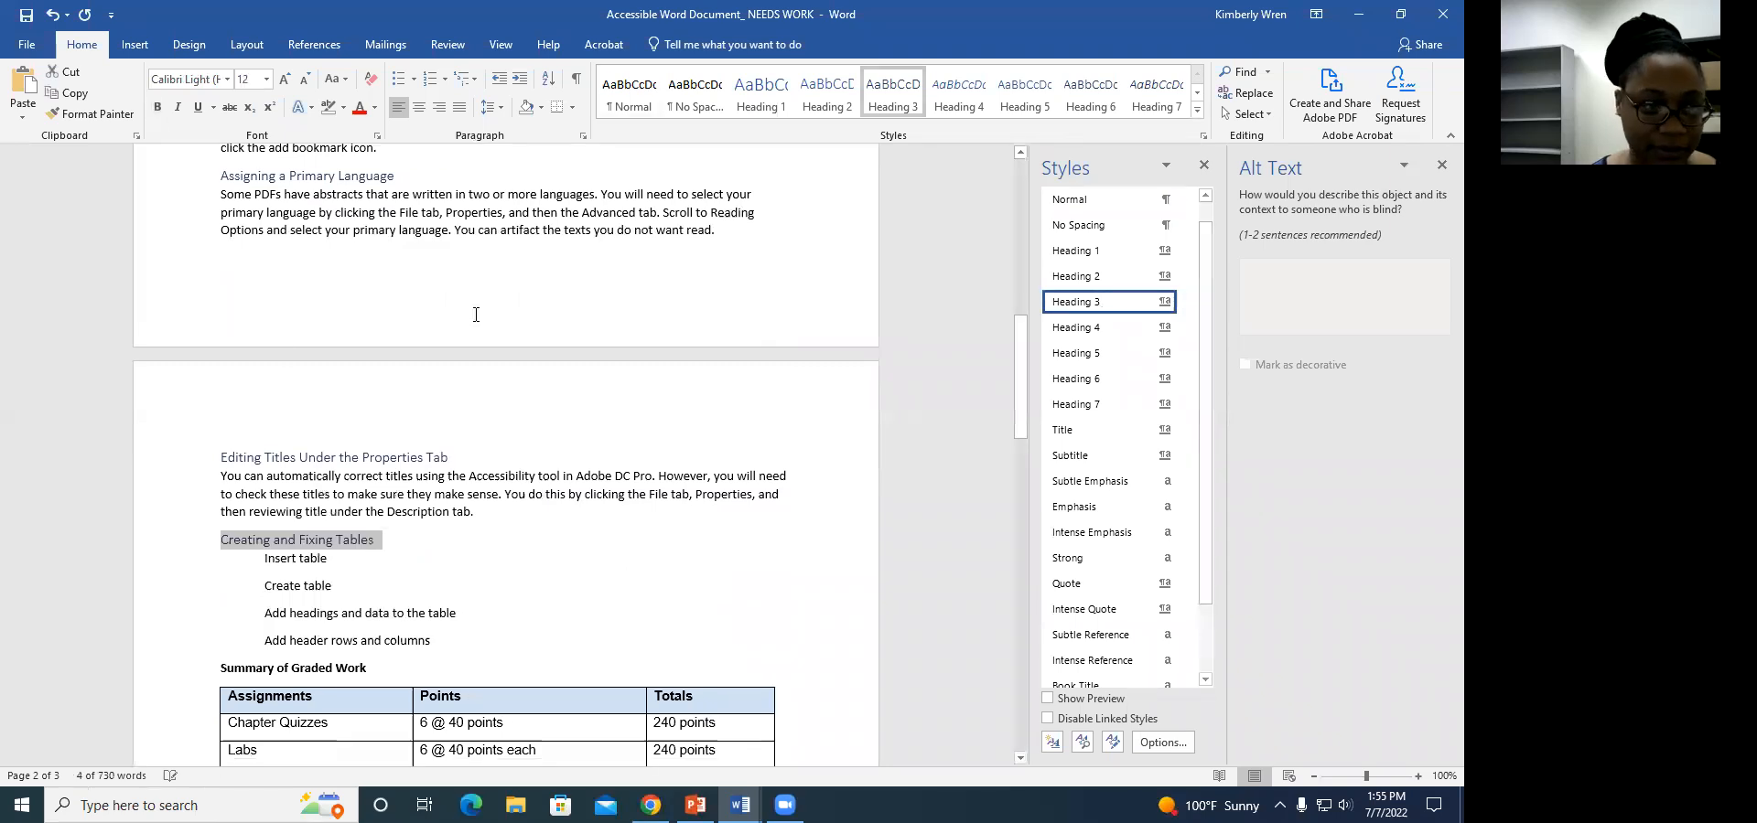
Format the four lines under "Creating and Fixing Tables" as a bulleted list and reduce its indent to the left margin
click(309, 555)
drag(259, 558, 449, 642)
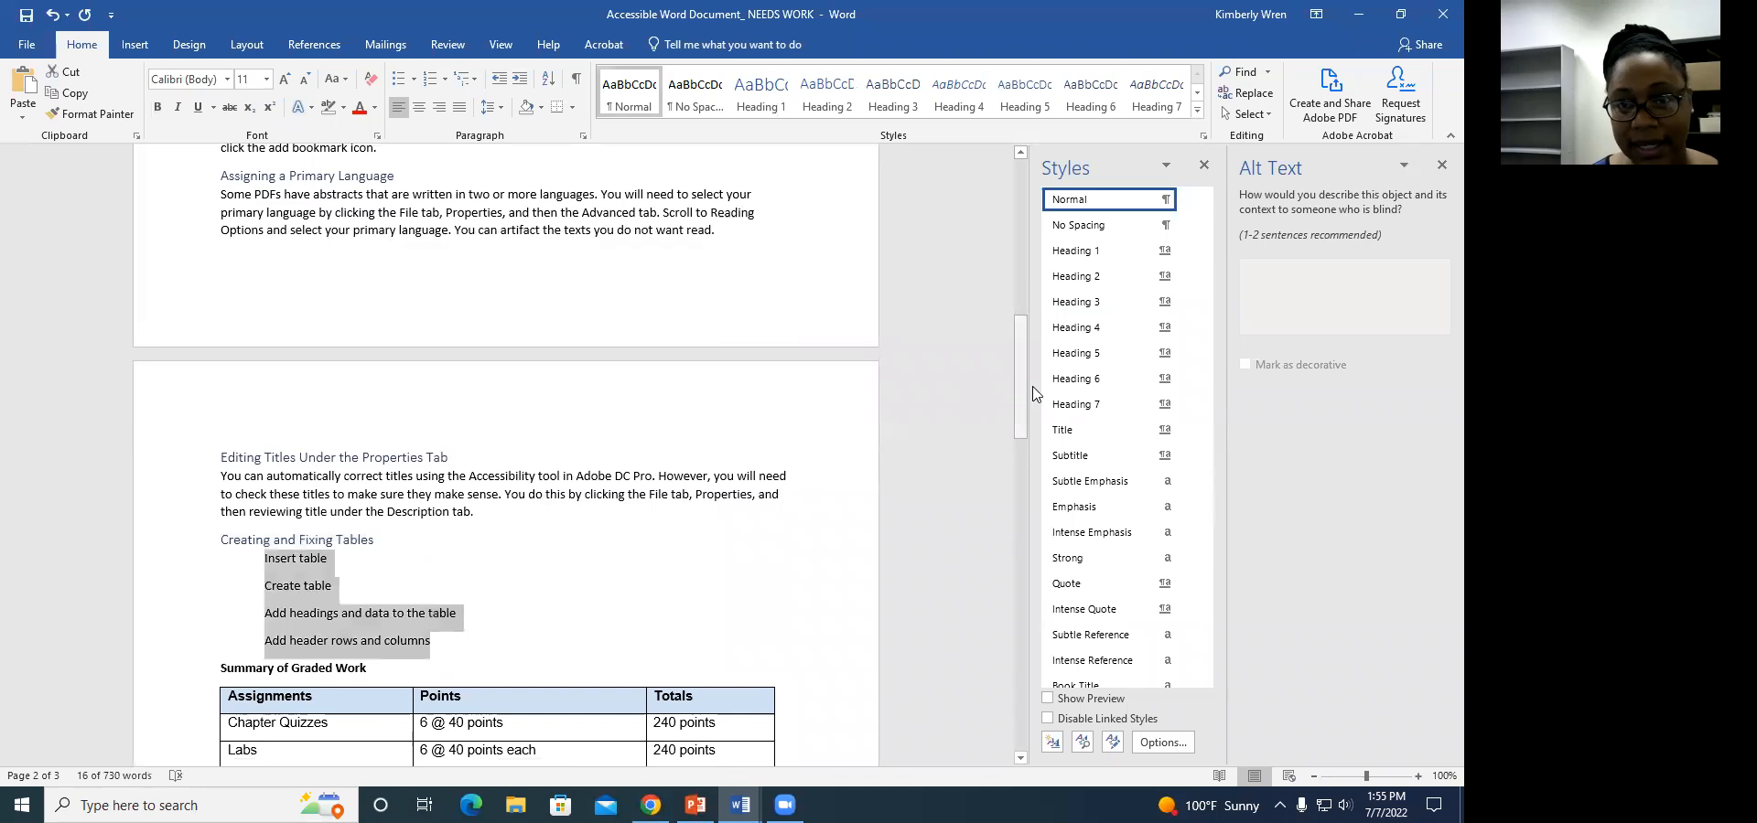
scroll(1101, 364, down, 2)
scroll(1101, 364, down, 2)
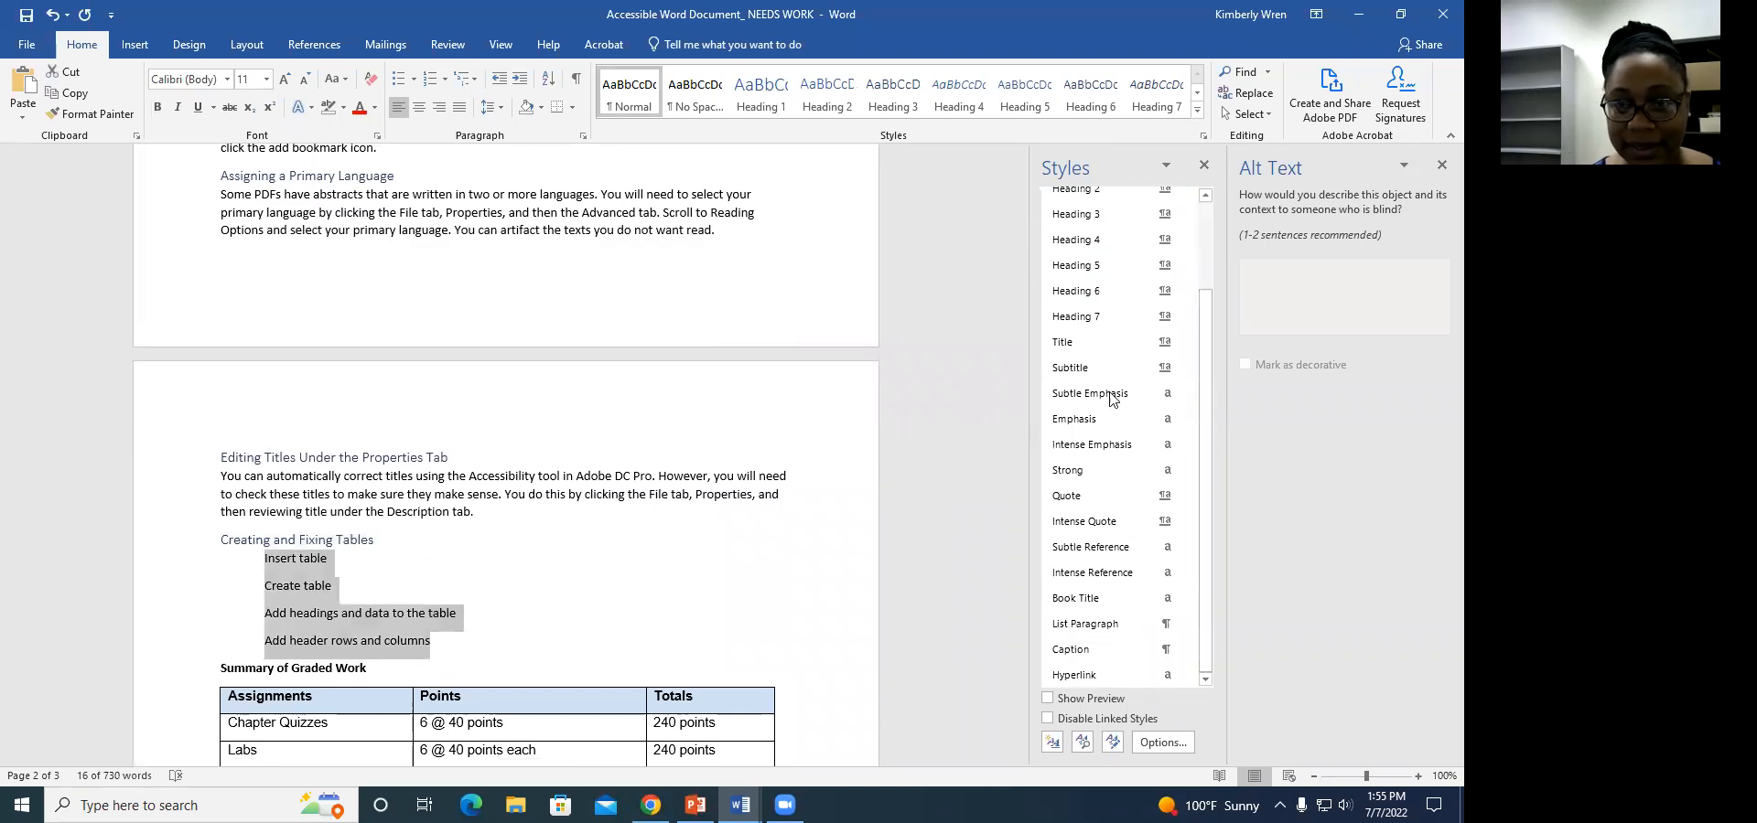
click(1442, 165)
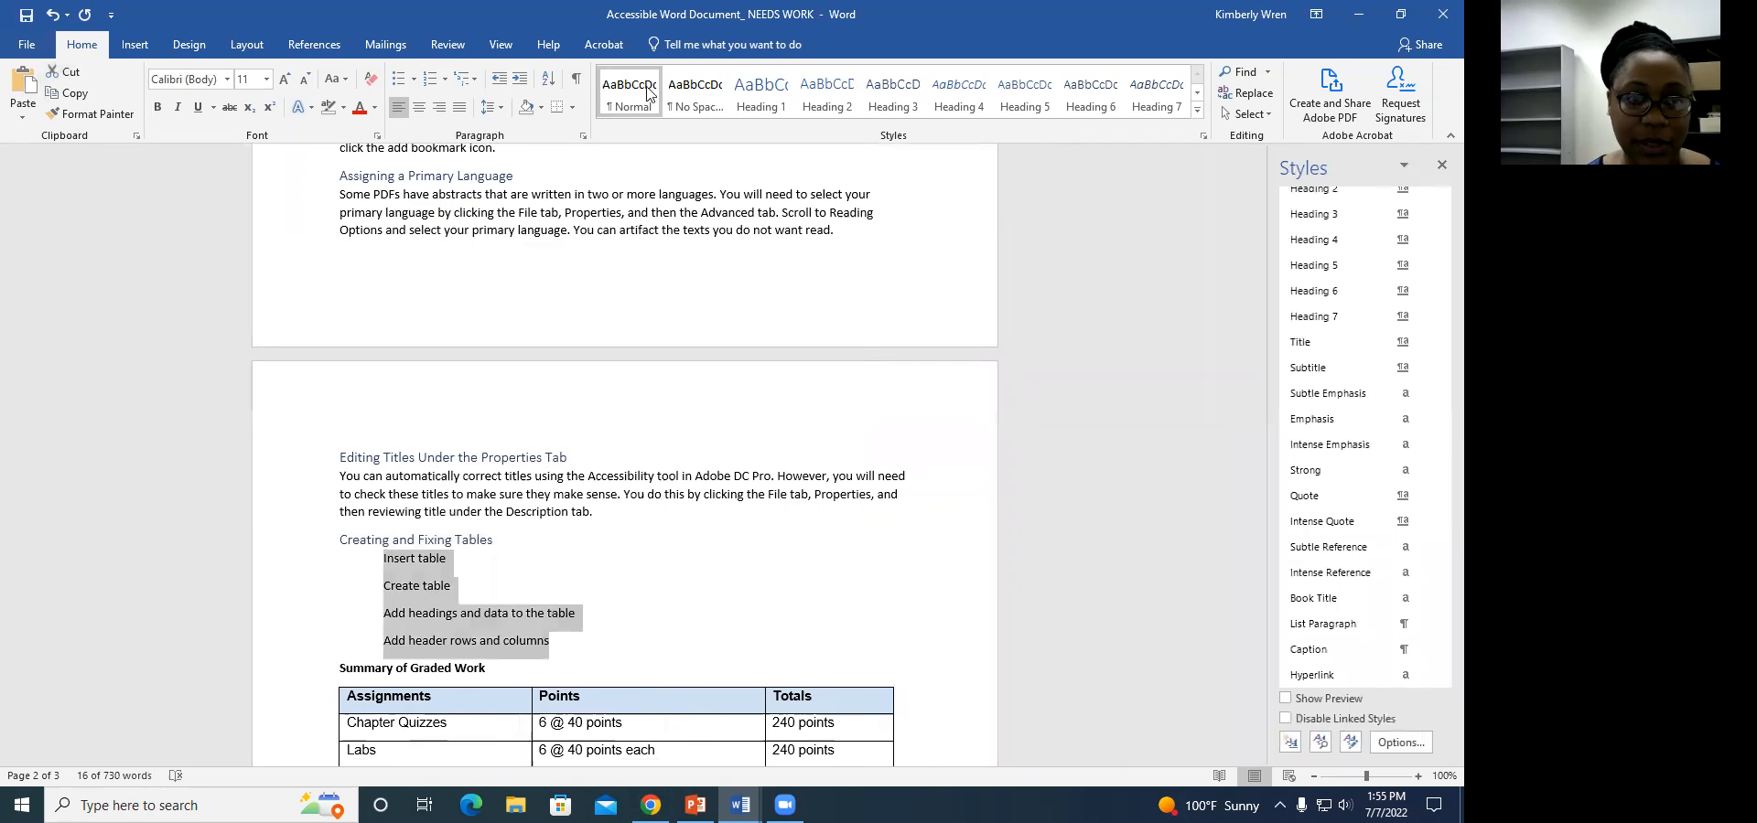
click(398, 78)
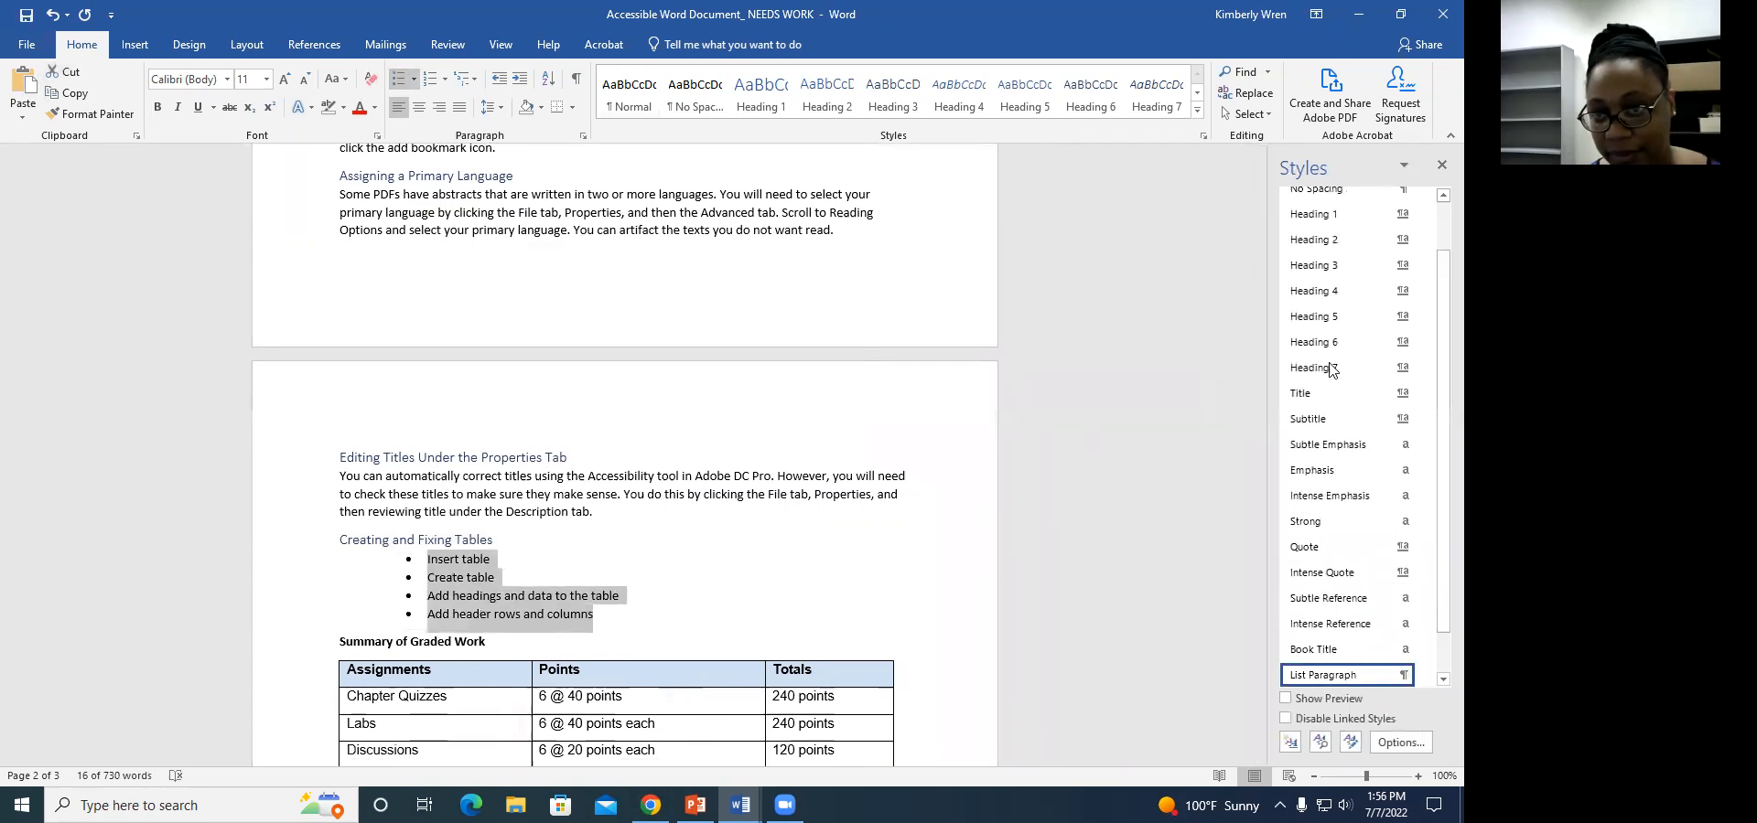
mouse_move(1356, 685)
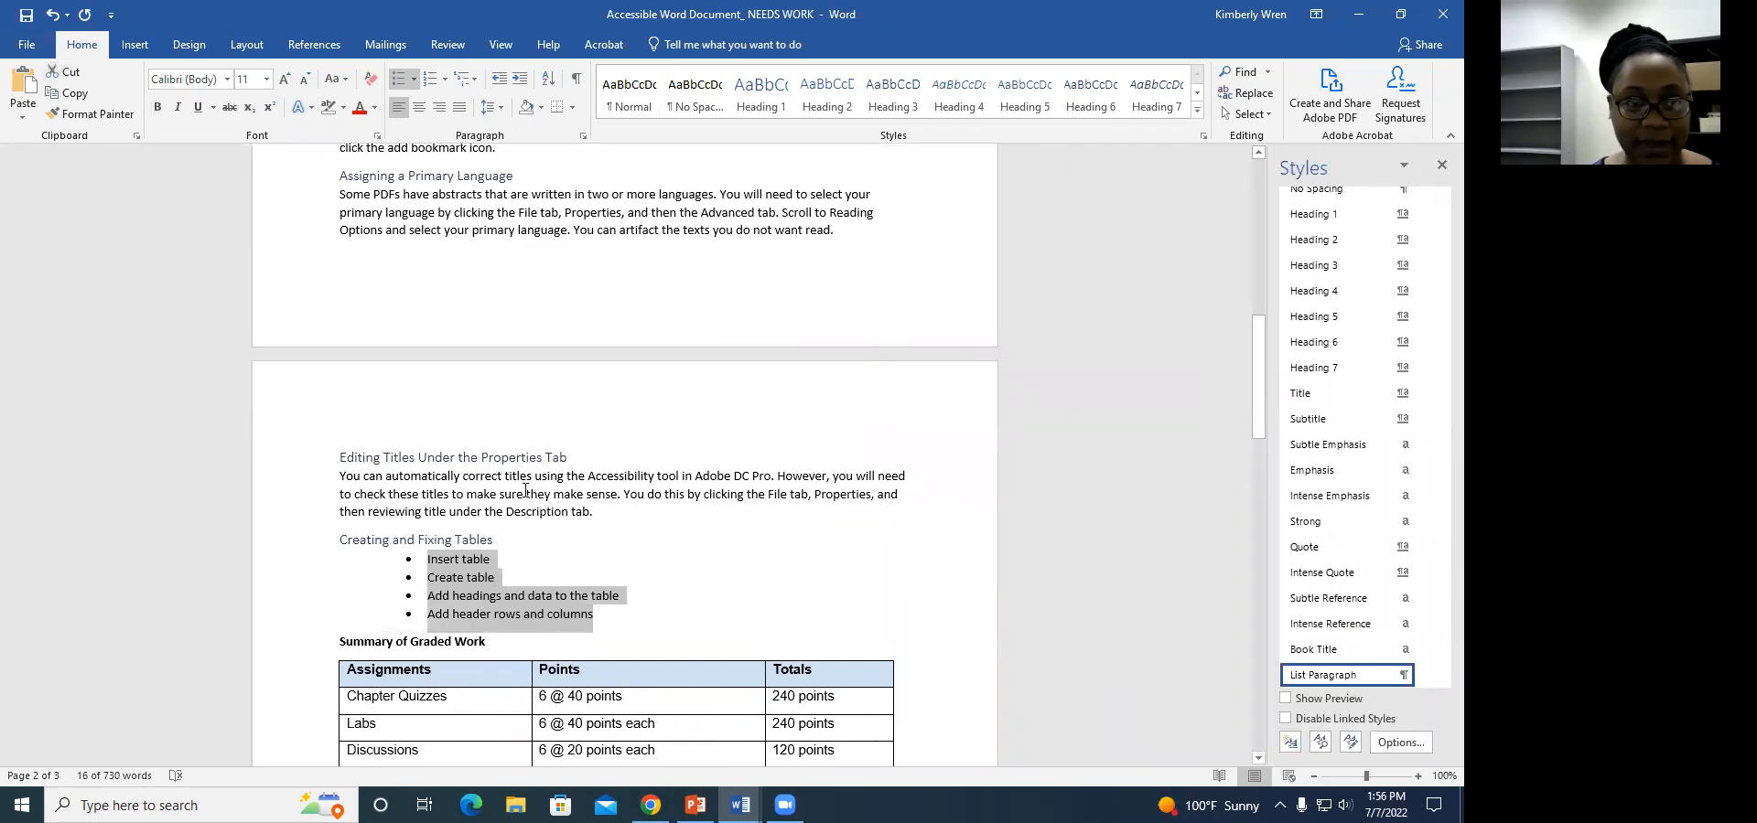
click(499, 80)
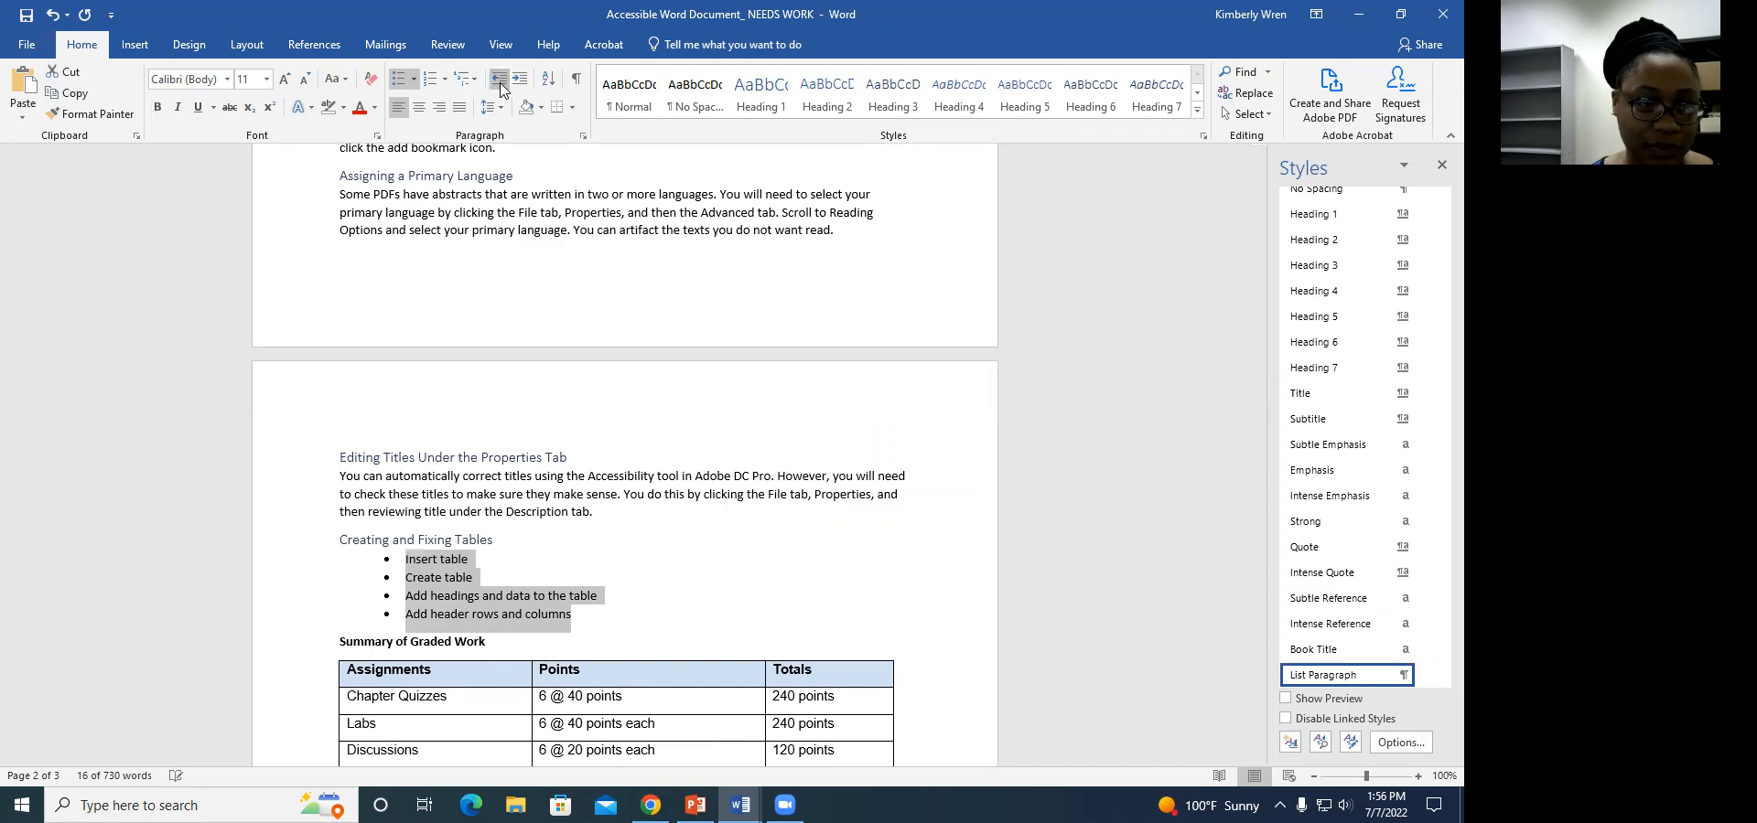
click(499, 83)
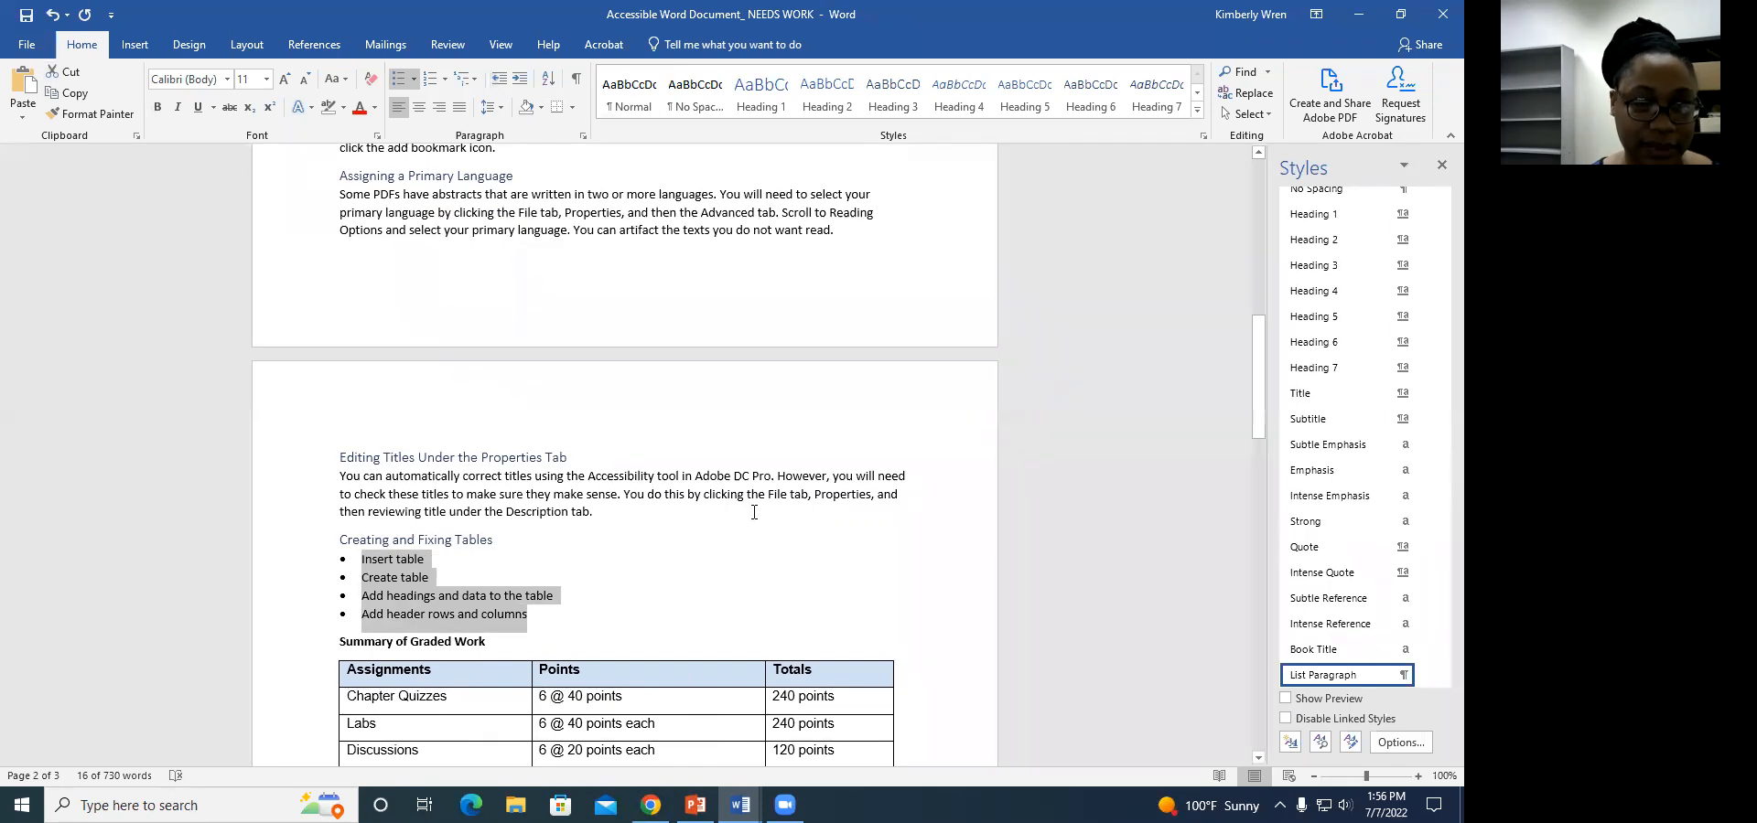
Apply the Heading 4 style to the "Summary of Graded Work" line above the first table
scroll(803, 509, down, 3)
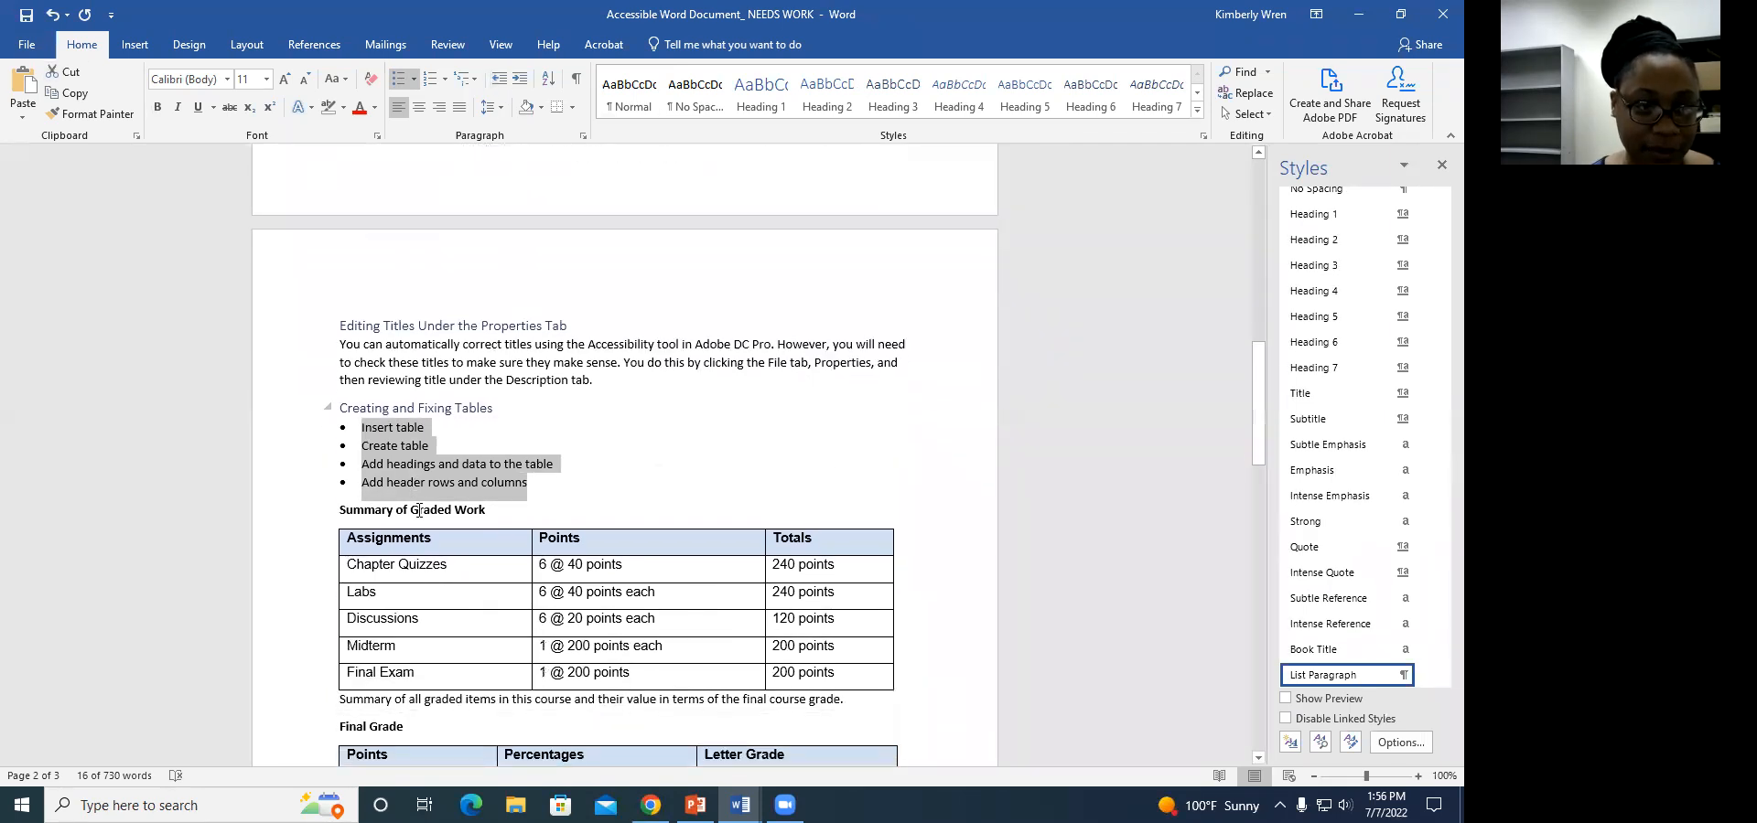
triple_click(418, 510)
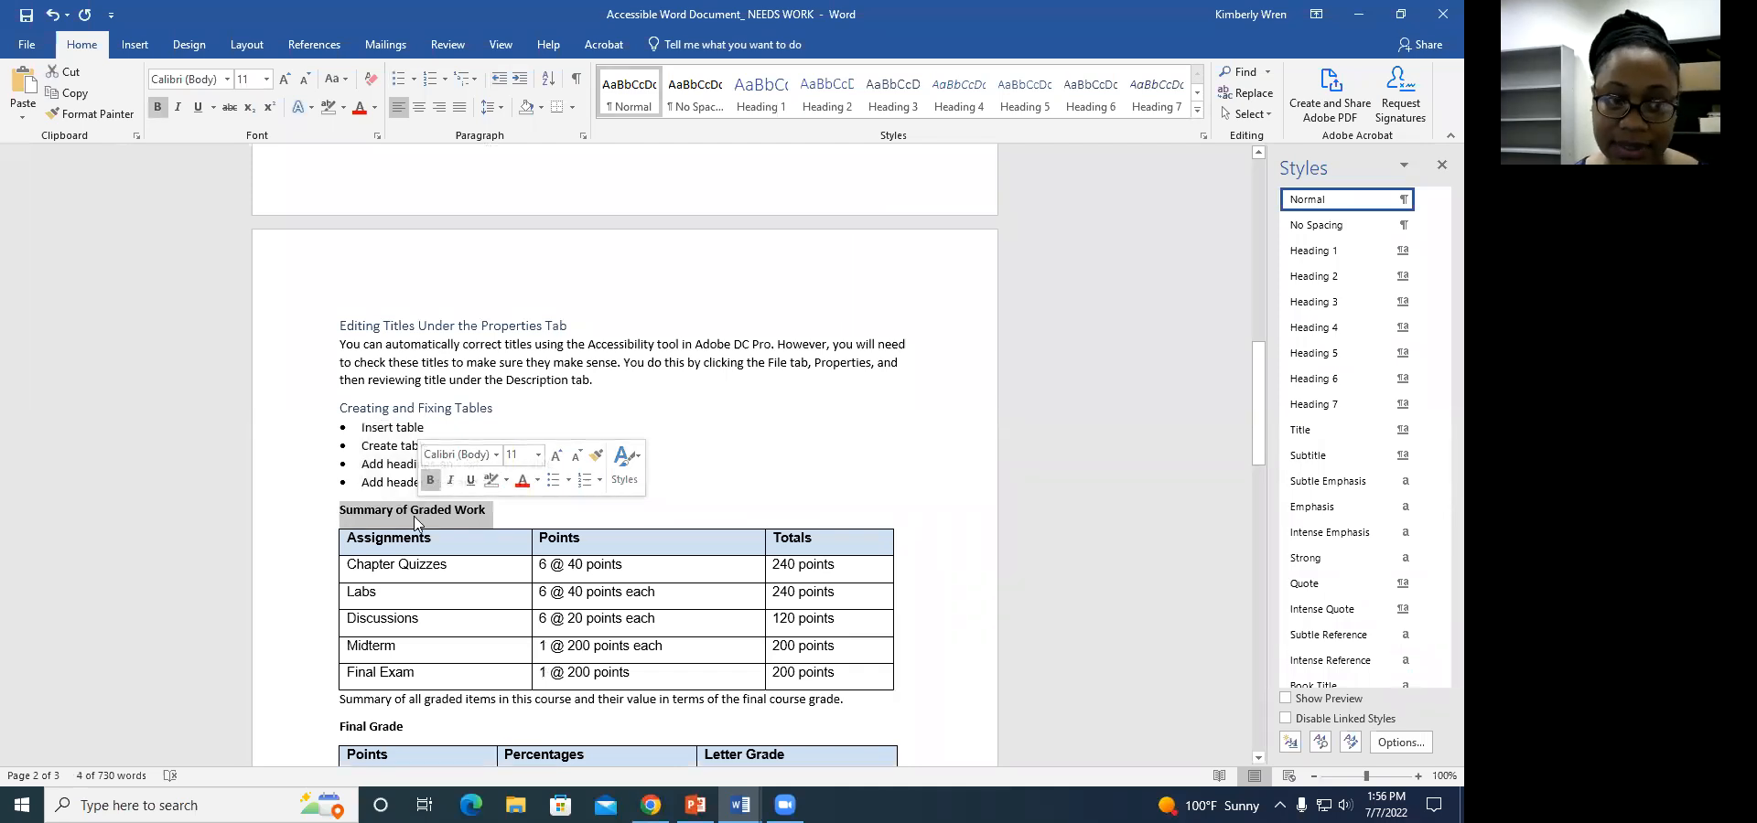
click(1313, 327)
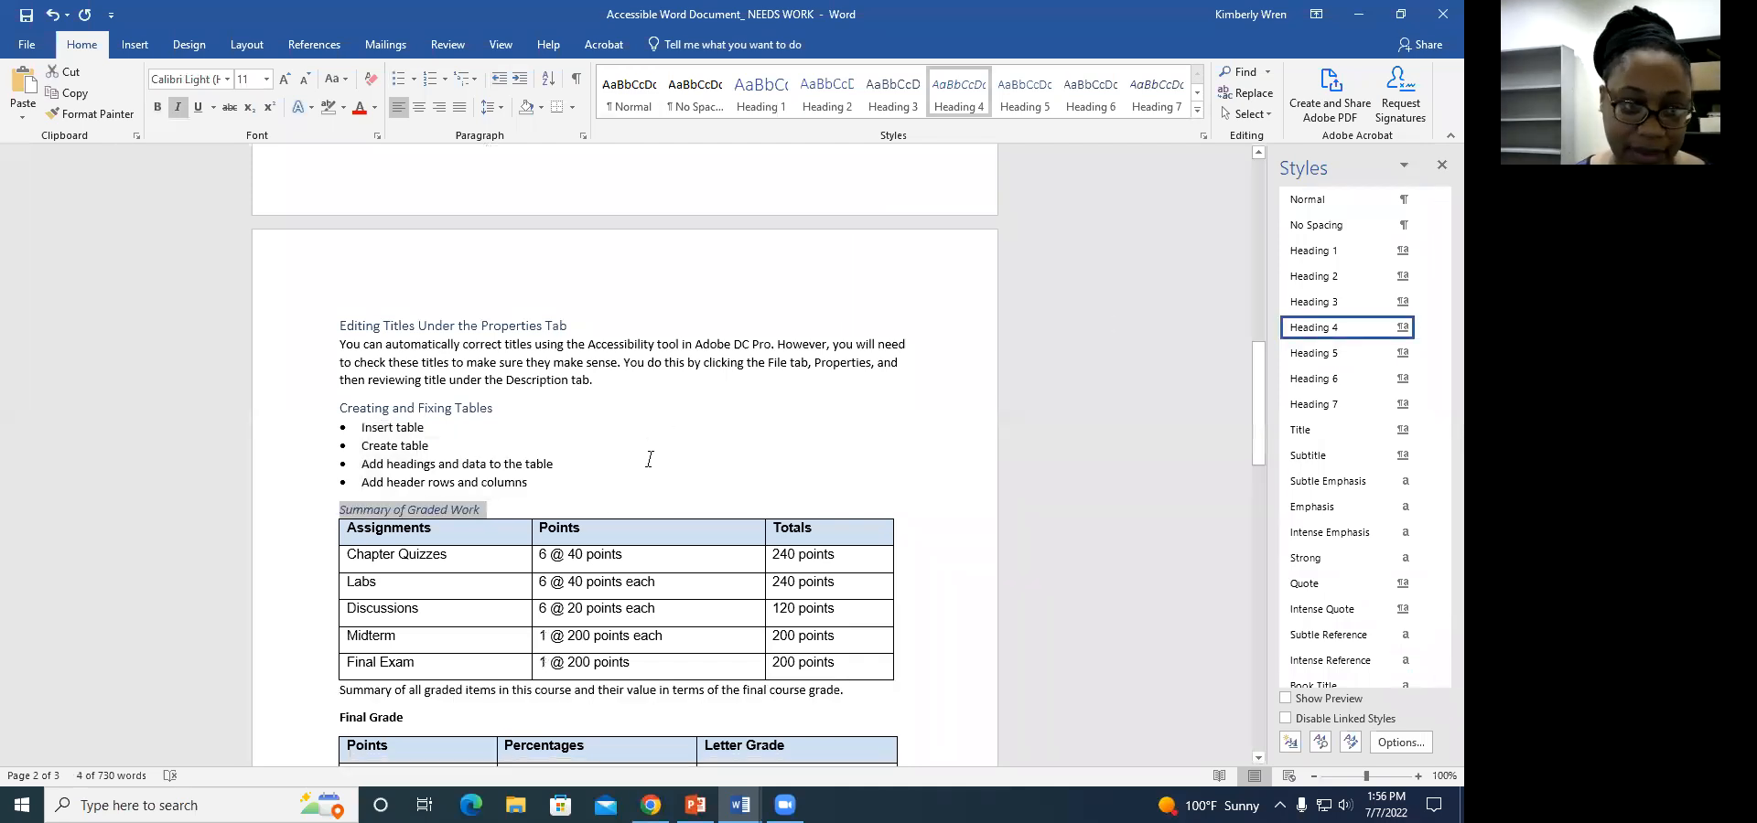
Enable the Header Row and First Column style options for the Summary of Graded Work table
scroll(628, 524, down, 1)
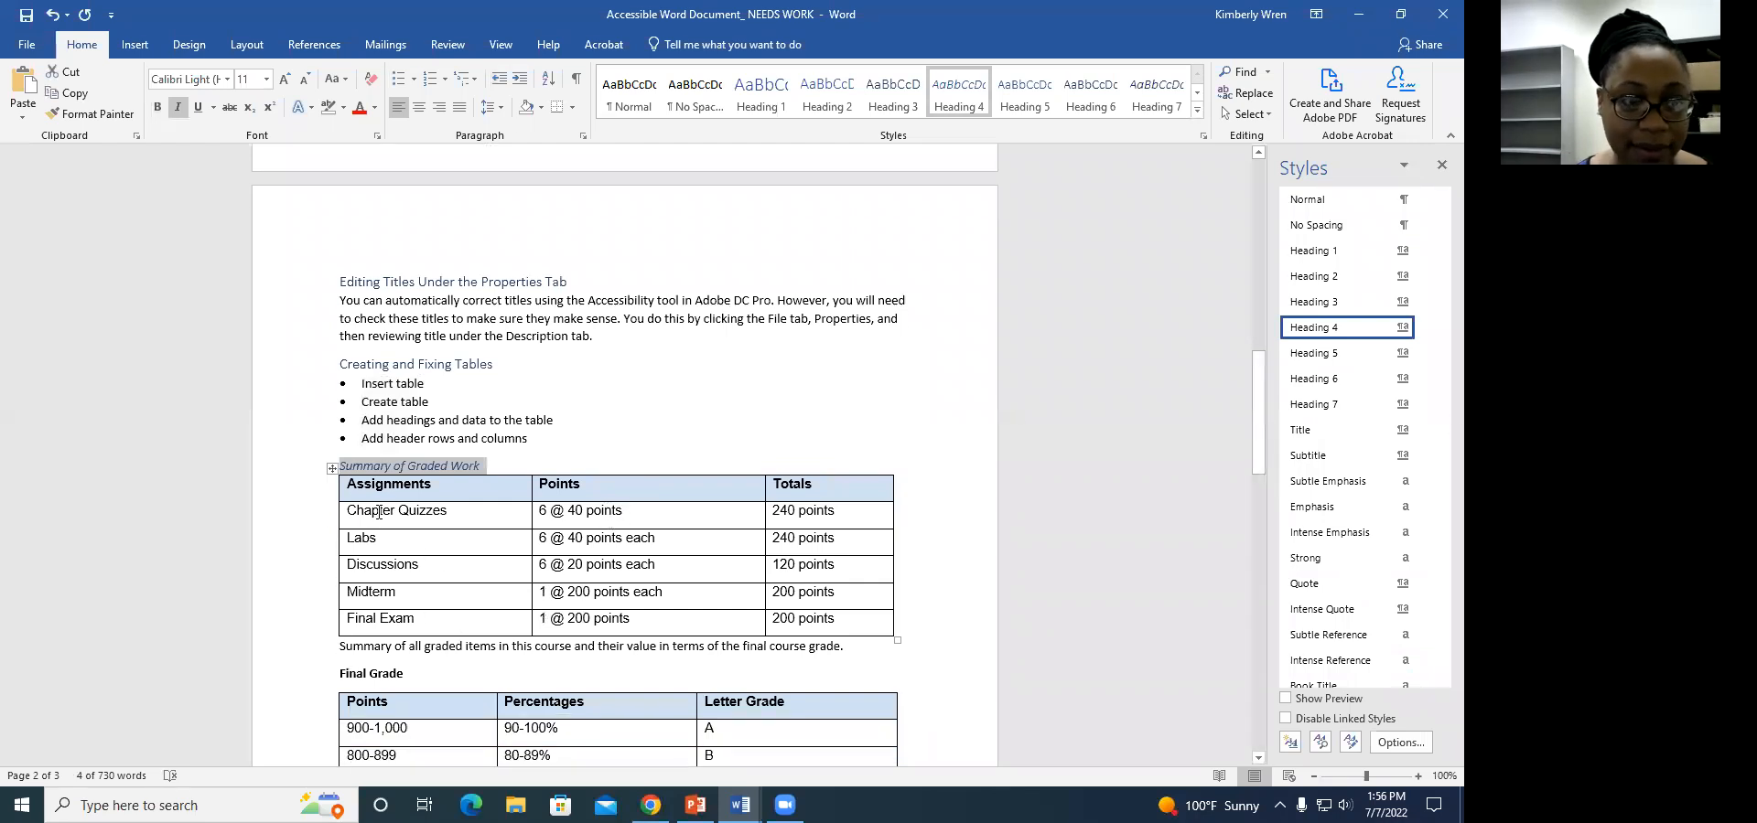
click(332, 469)
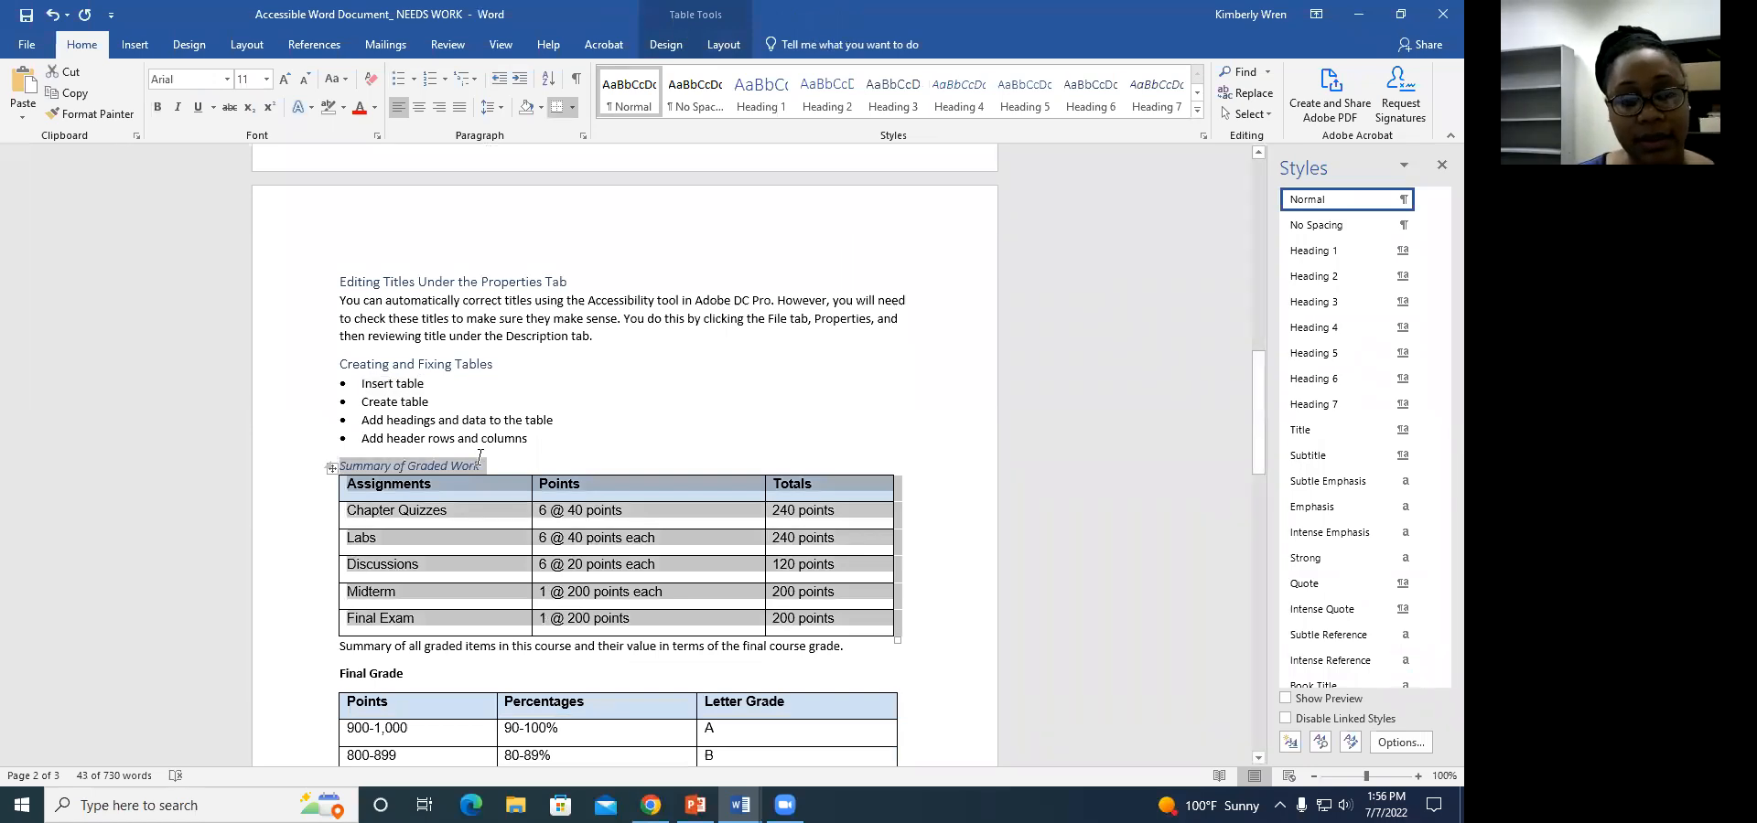
right_click(330, 471)
right_click(648, 526)
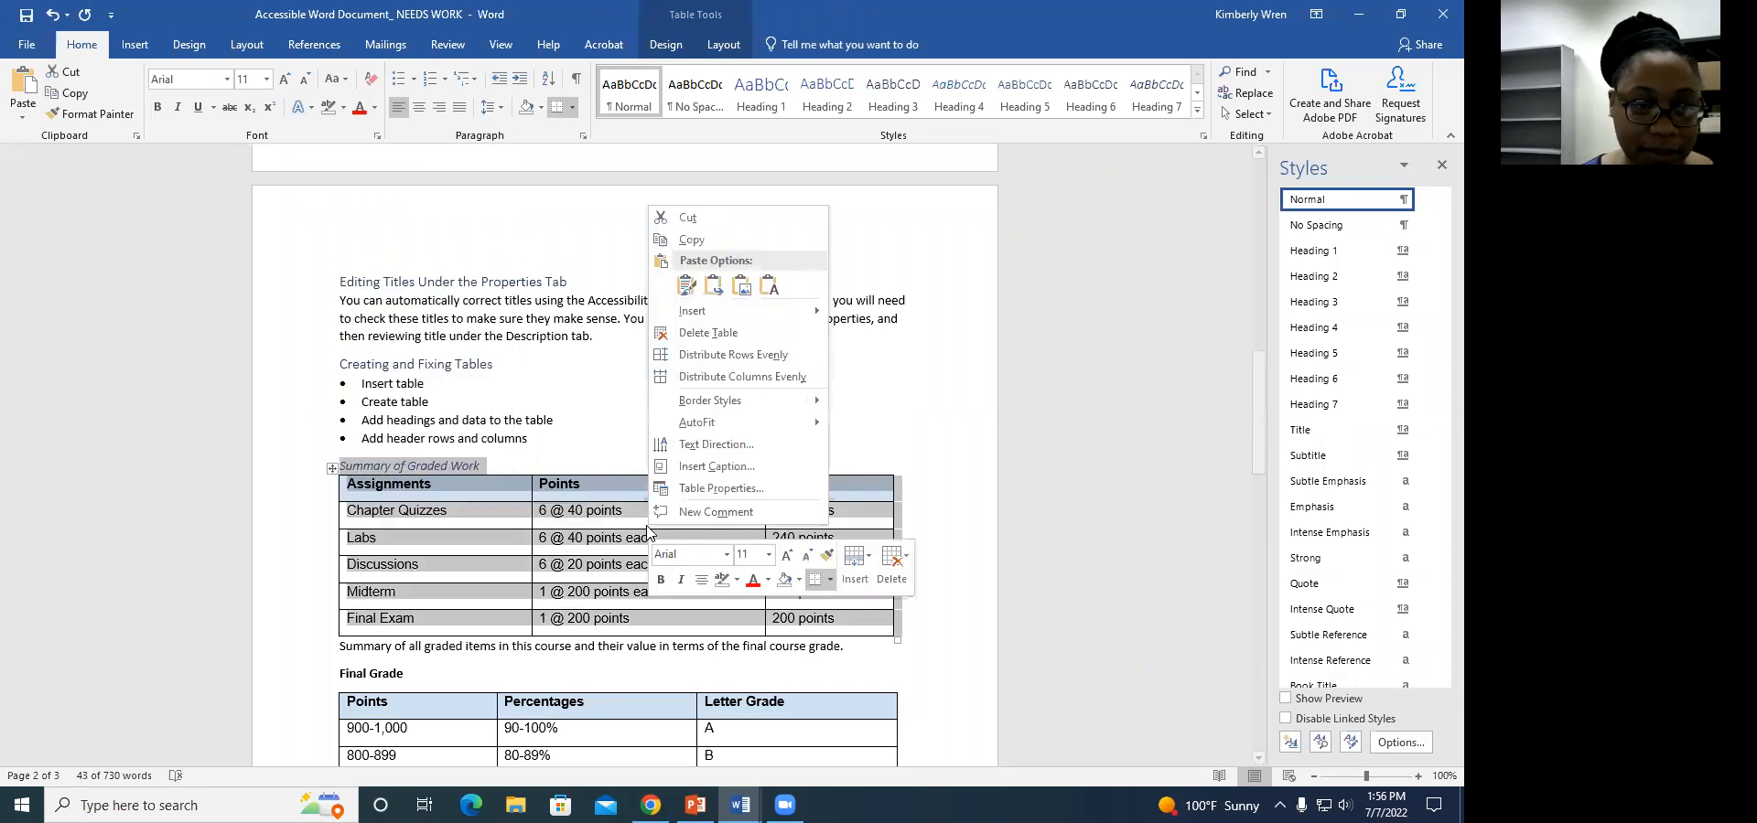
click(700, 23)
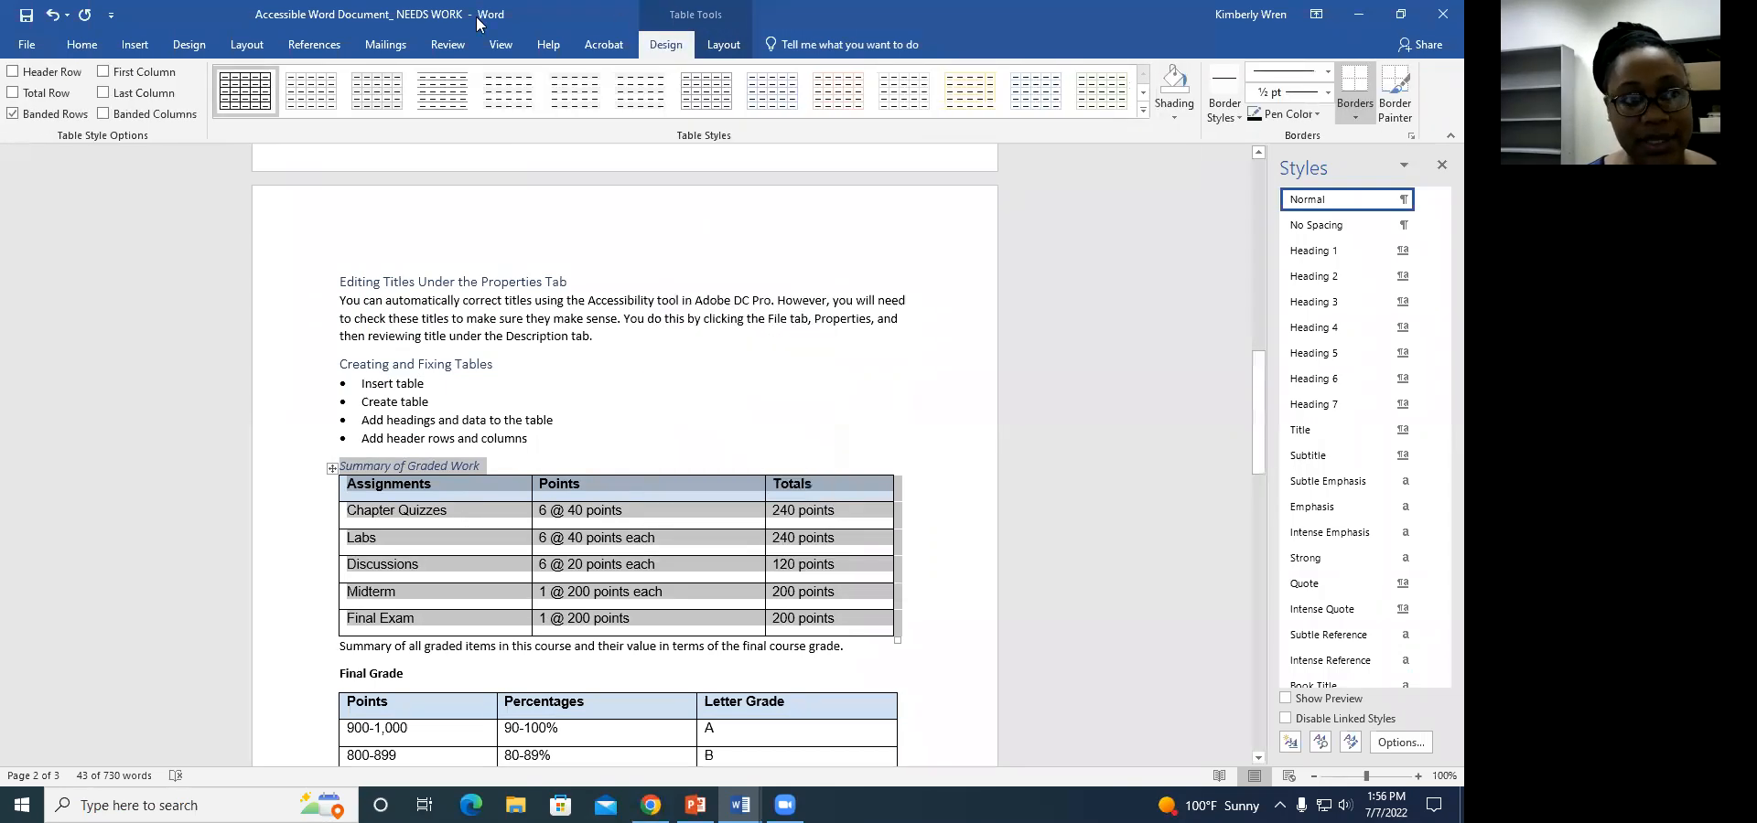
click(13, 75)
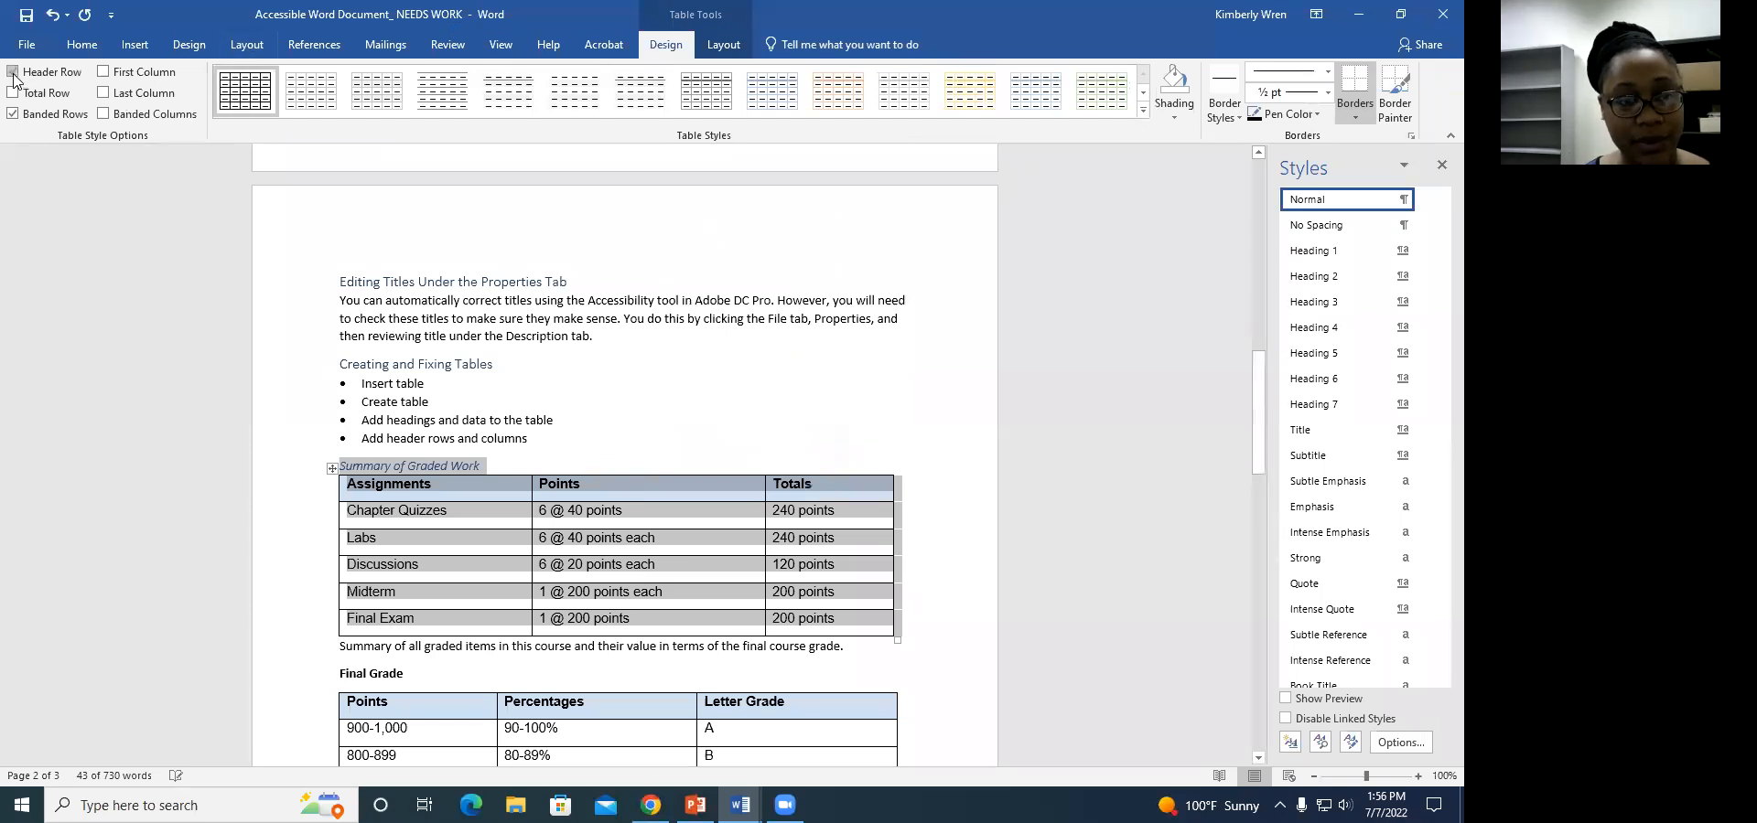
click(103, 75)
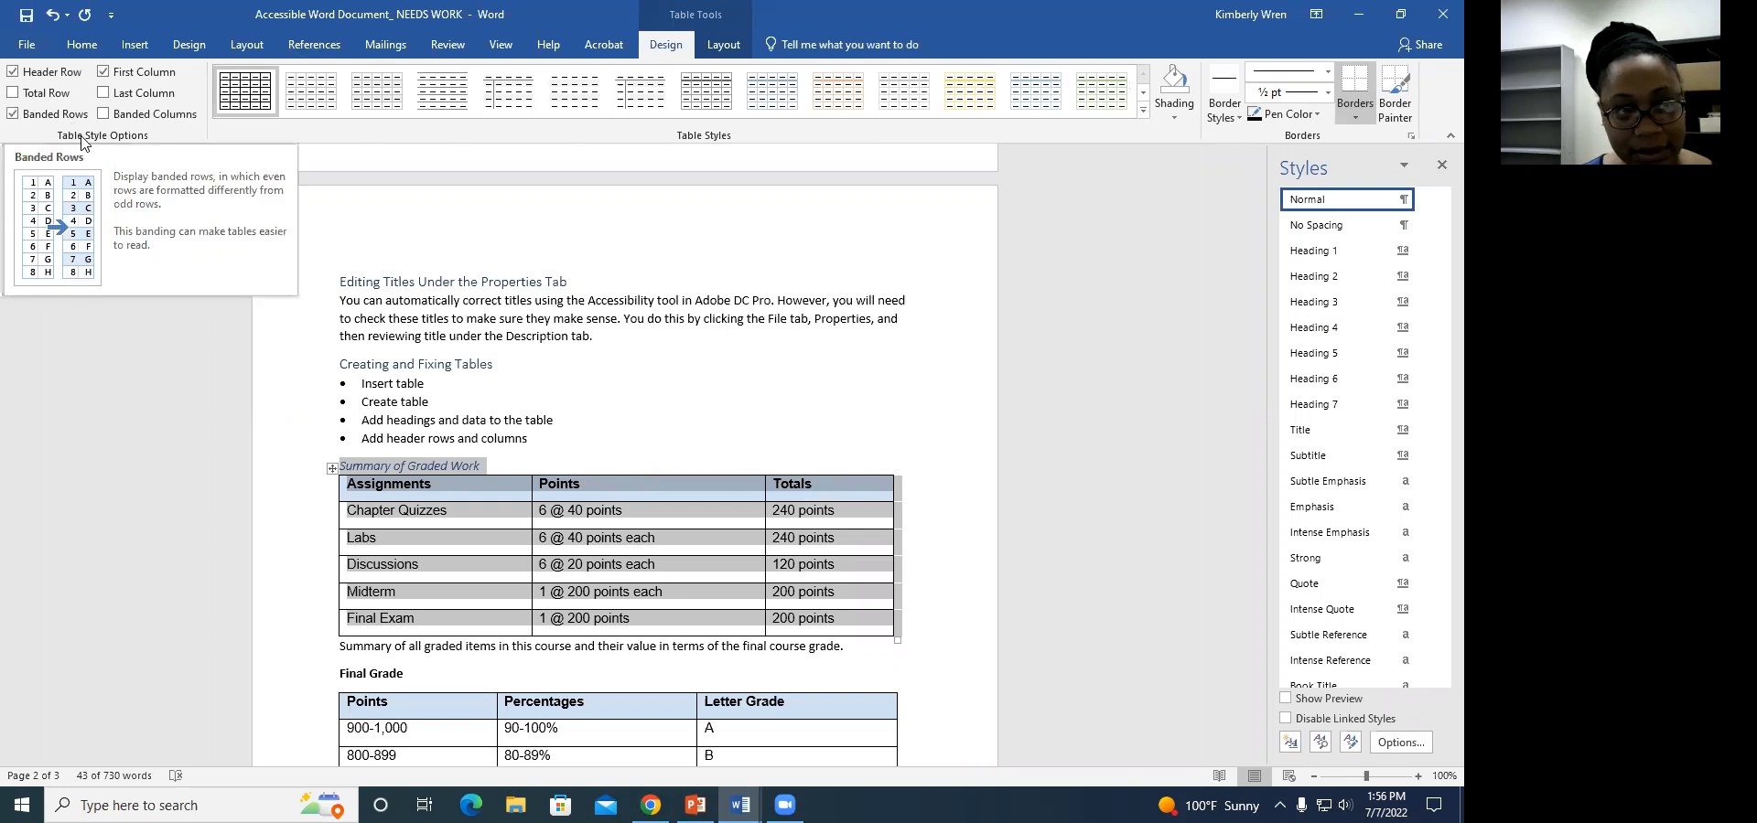
click(594, 521)
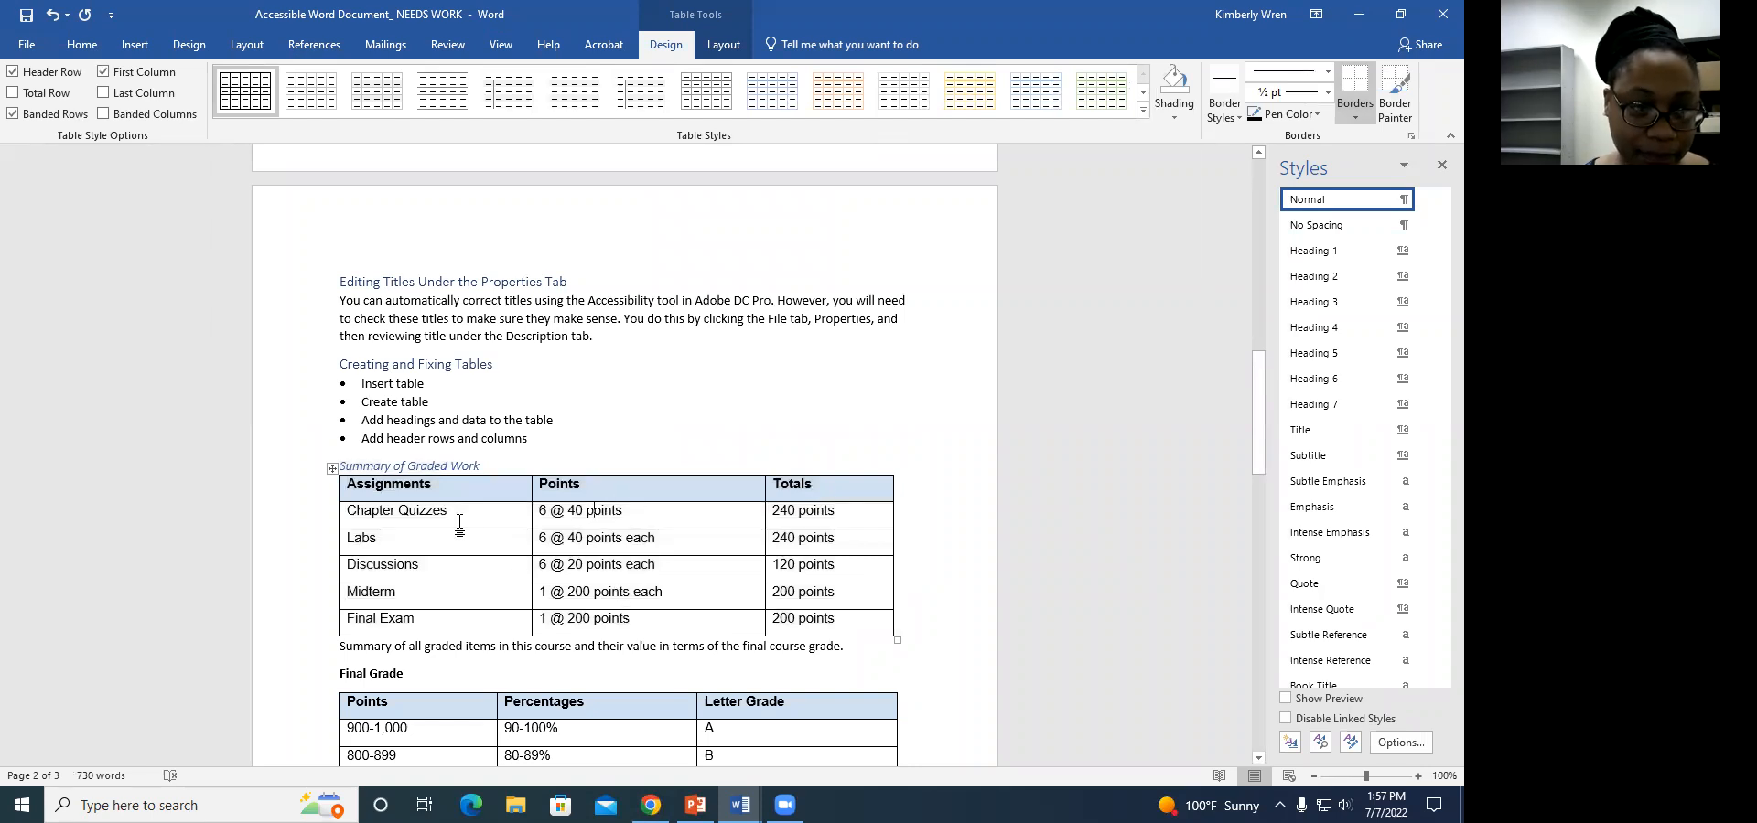
right_click(349, 488)
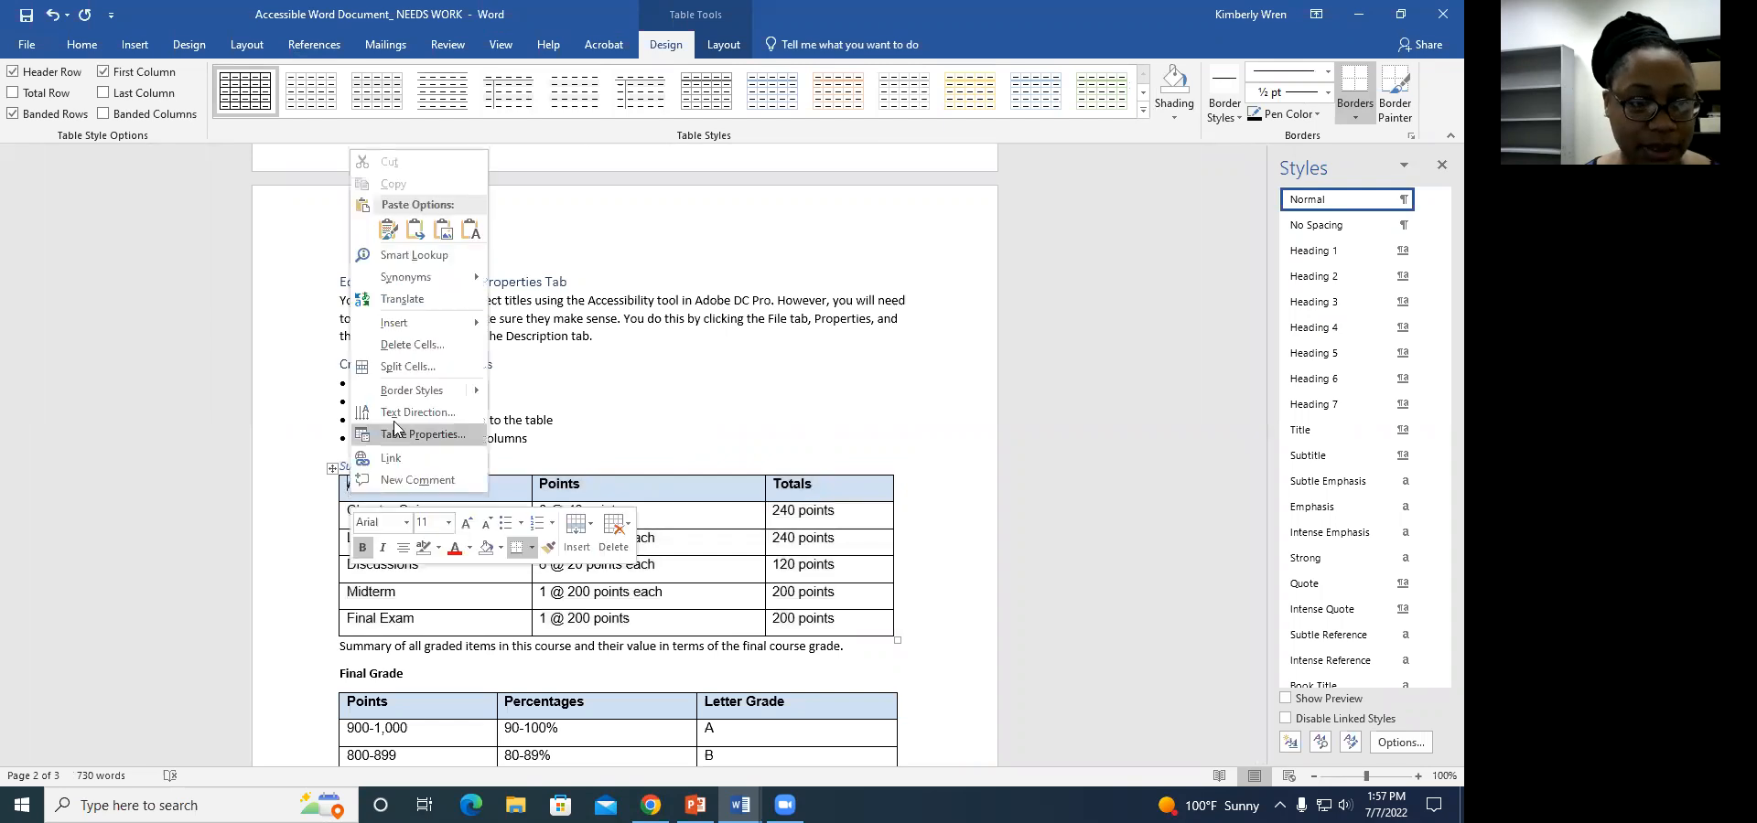
click(406, 443)
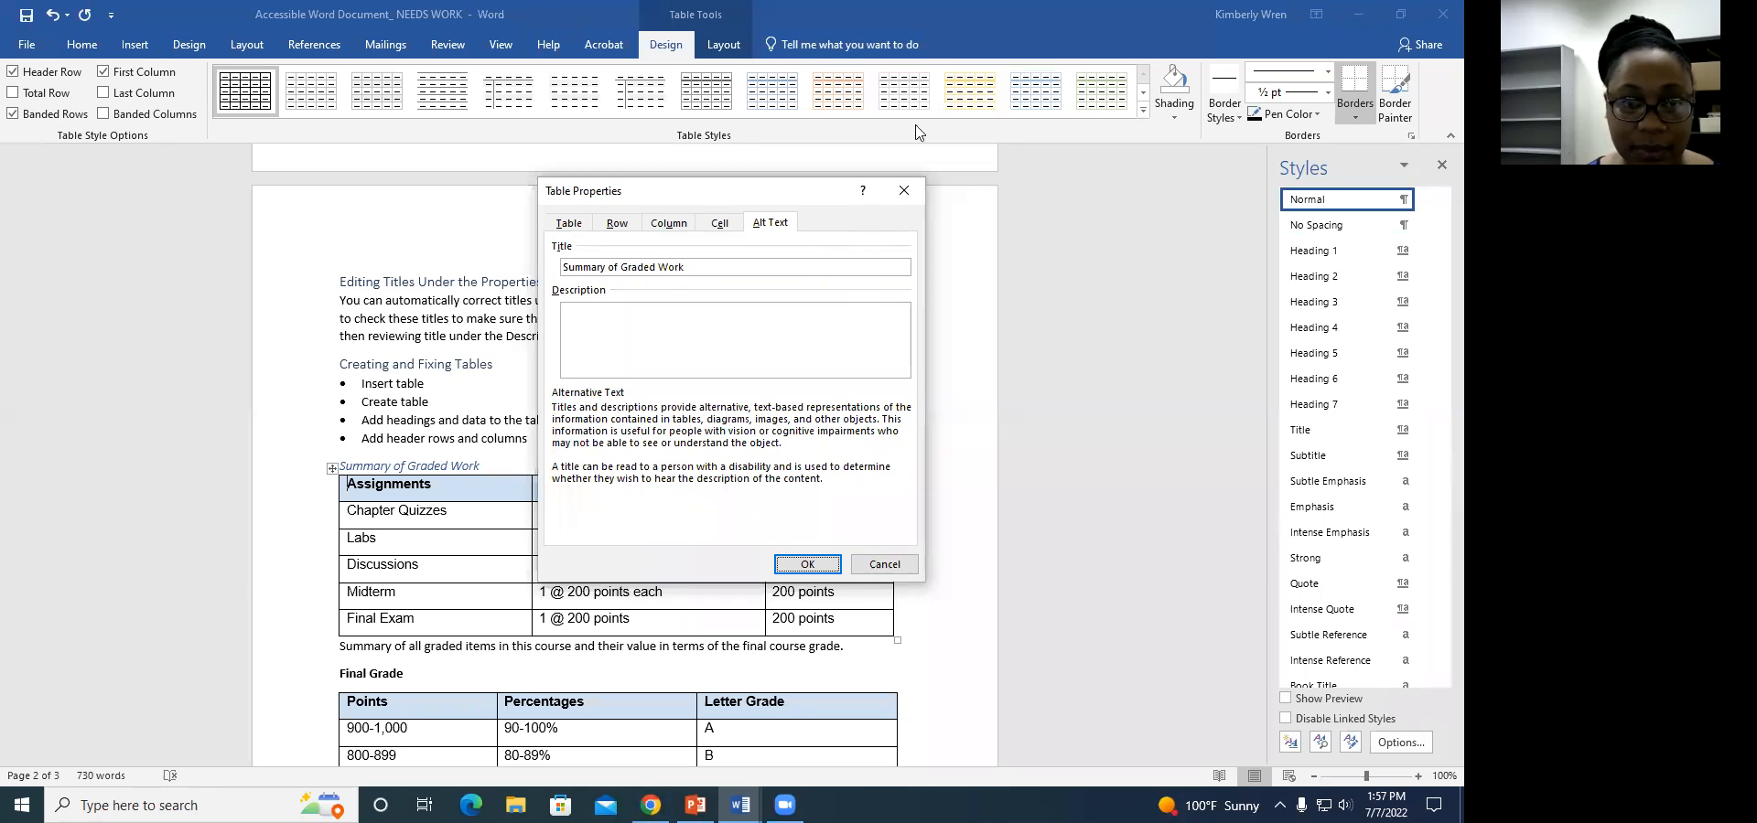
click(903, 190)
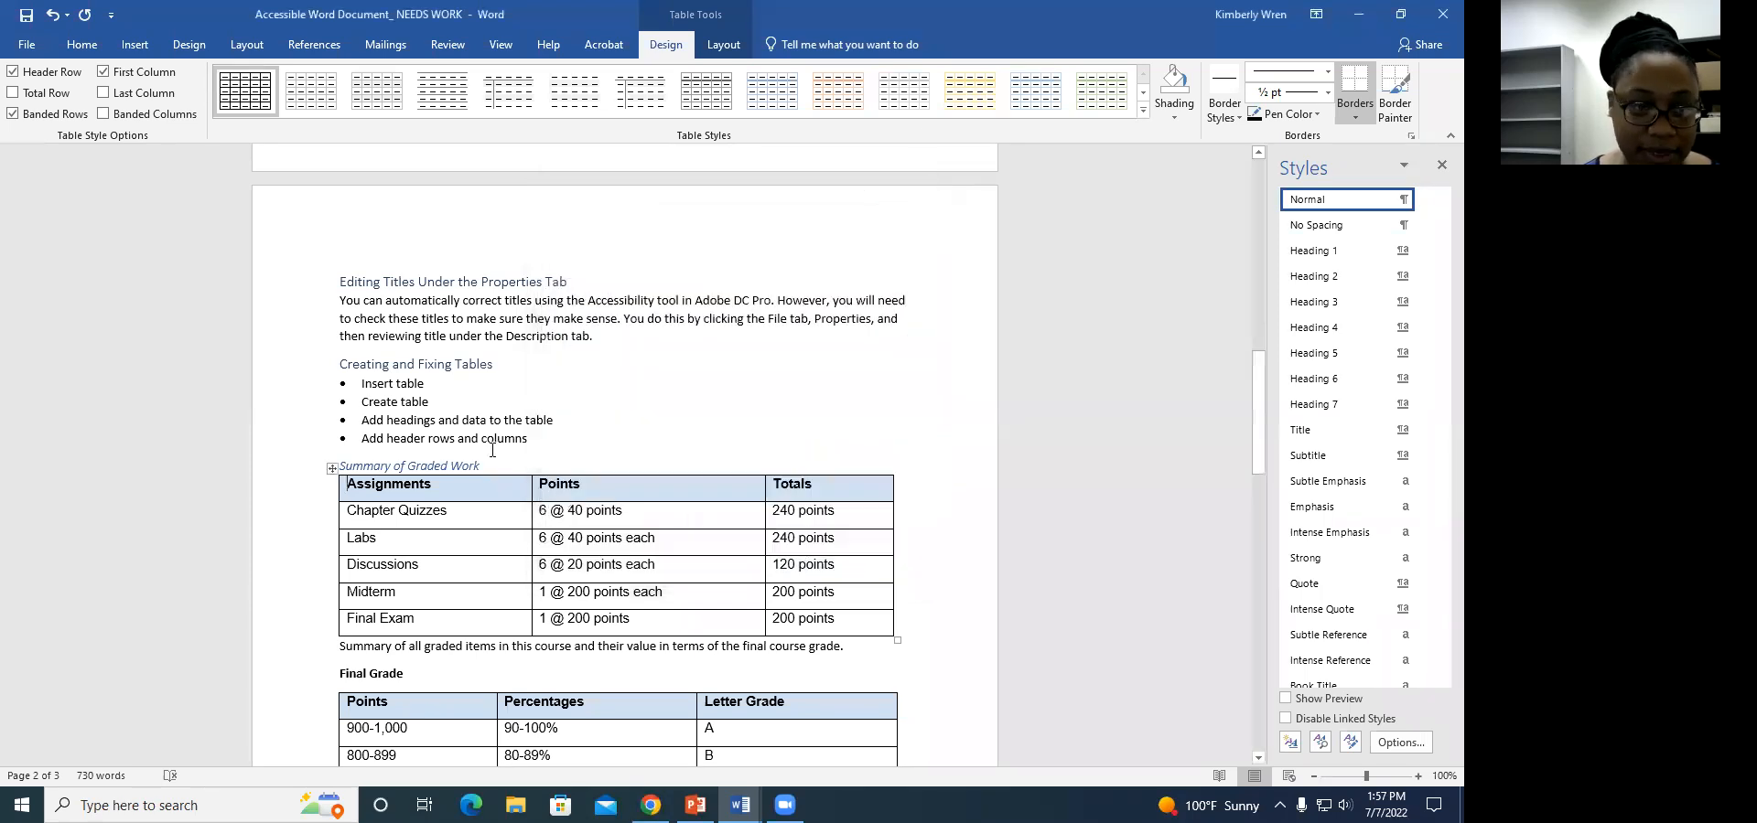
Set the first table's alt text description to "Summary of all graded items in this course and their value in terms of the final course grade."
right_click(392, 537)
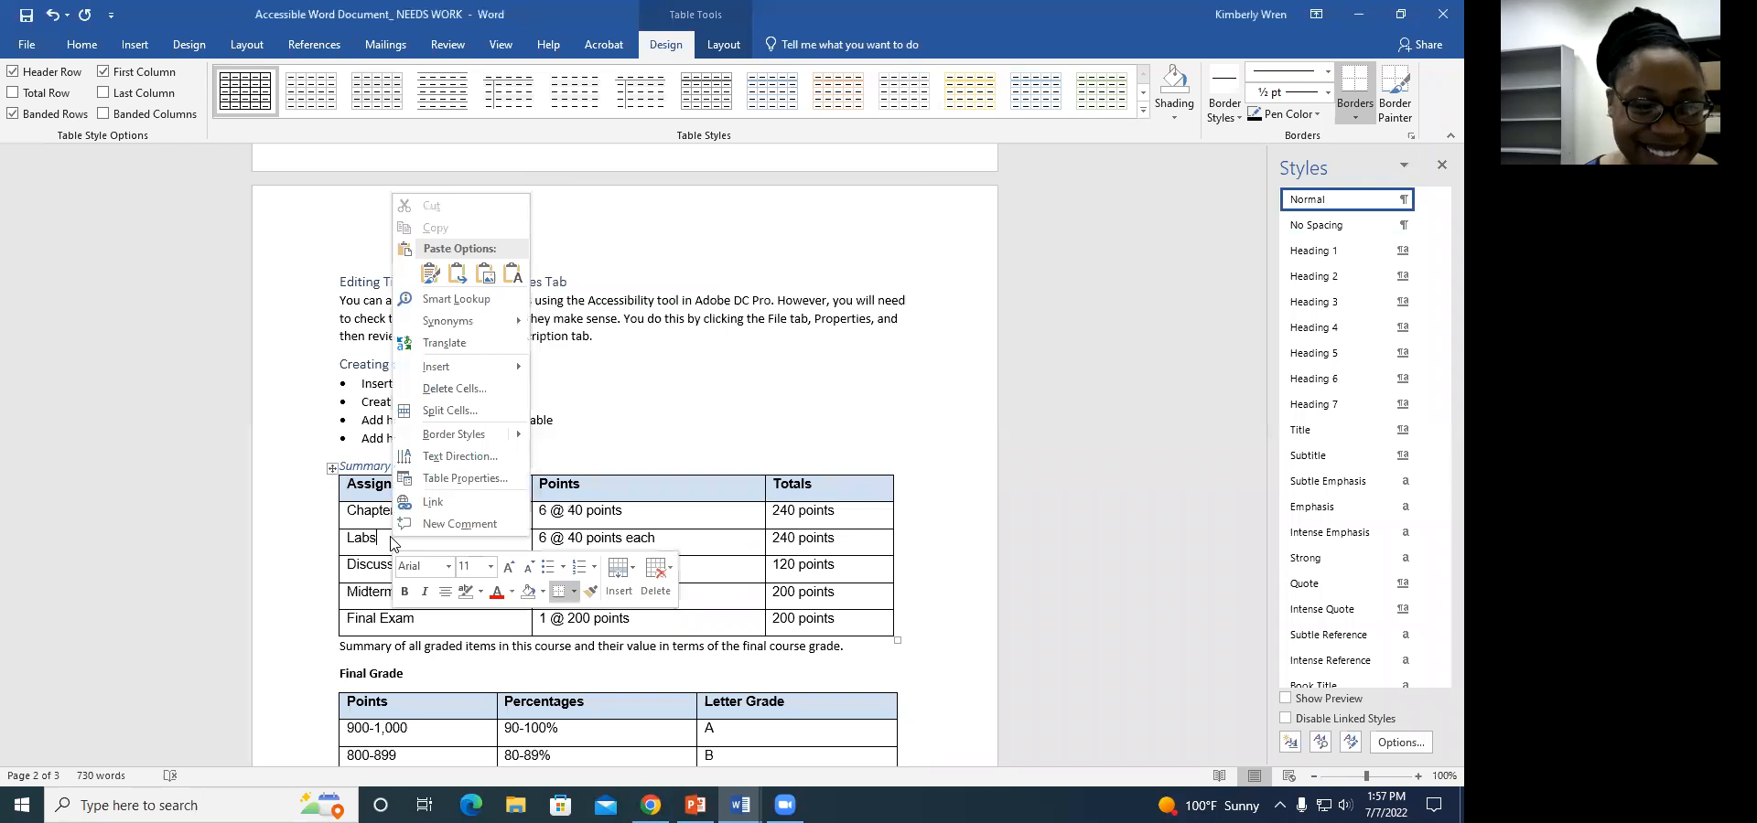
click(462, 477)
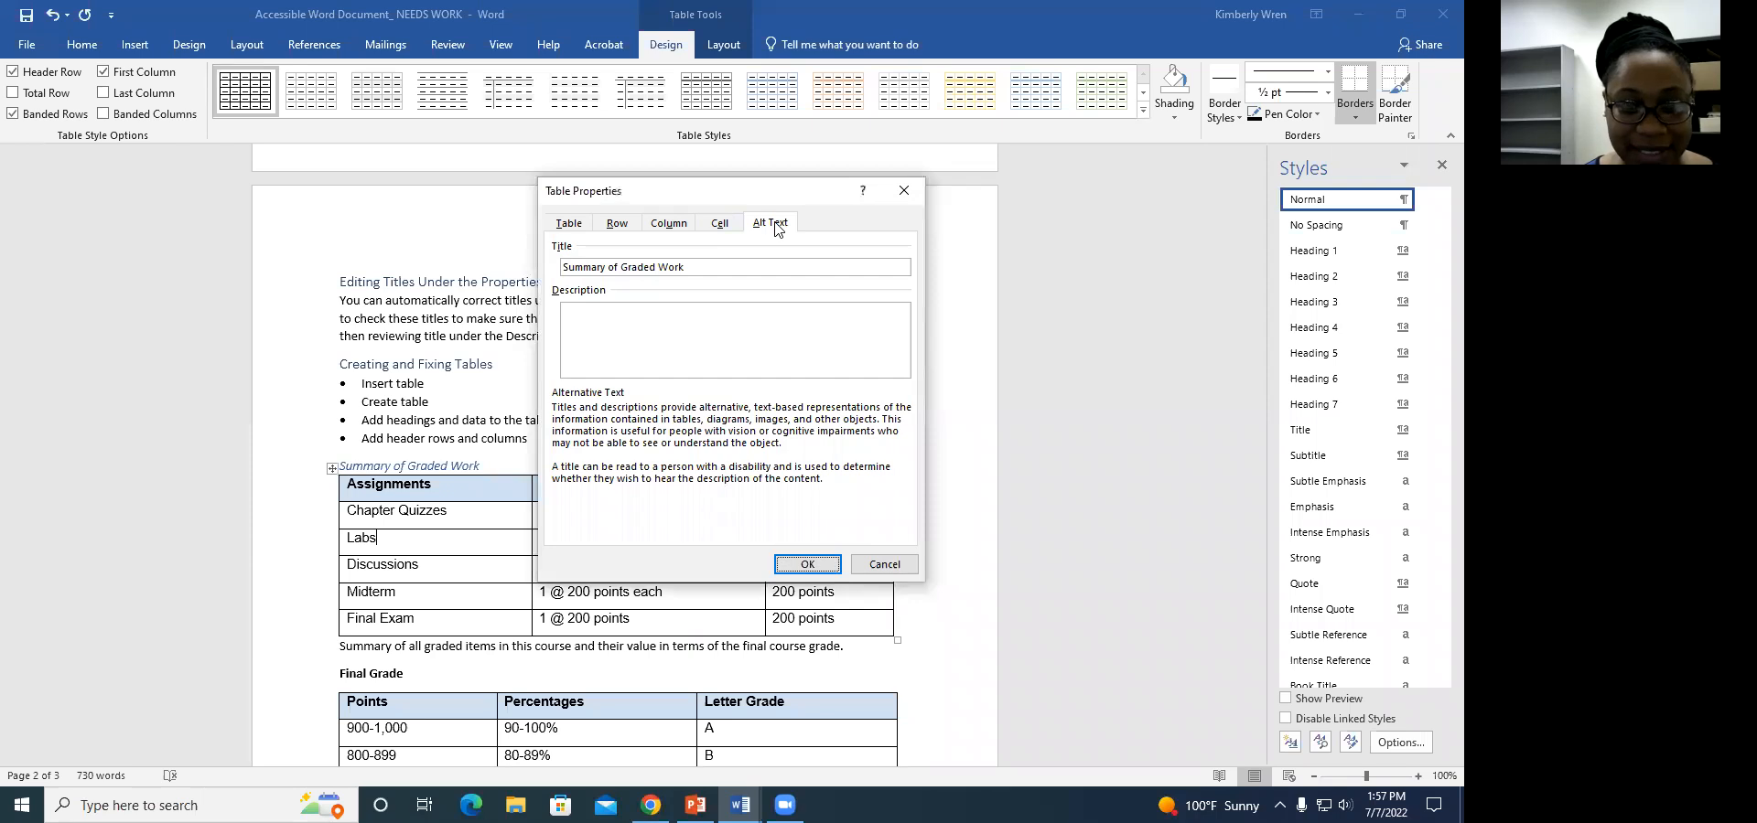
click(693, 268)
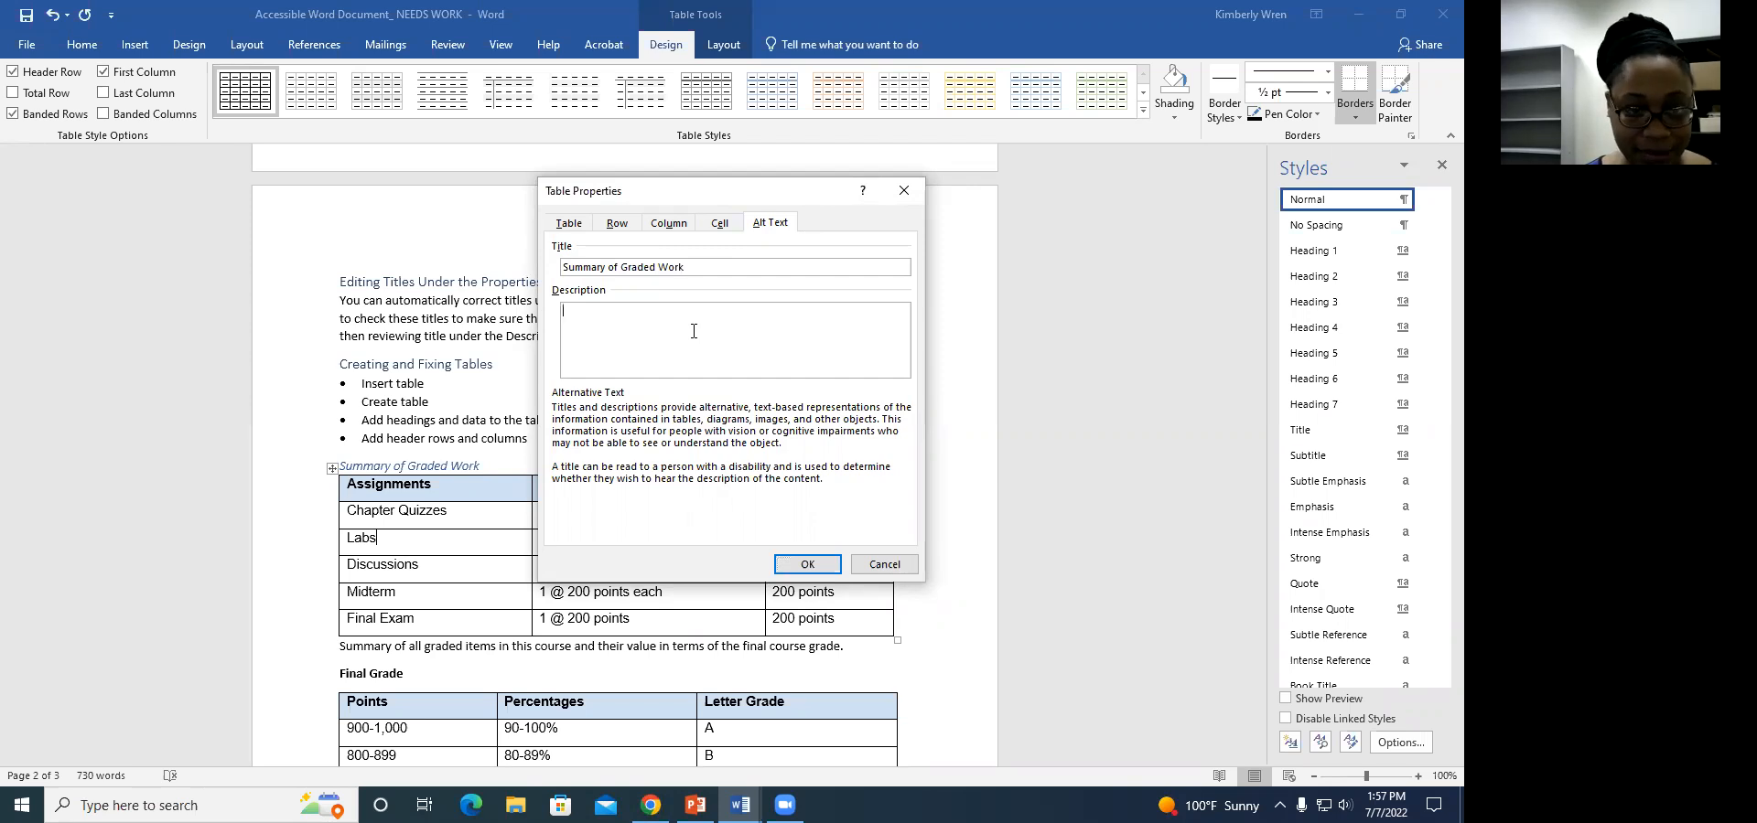
text(Sum)
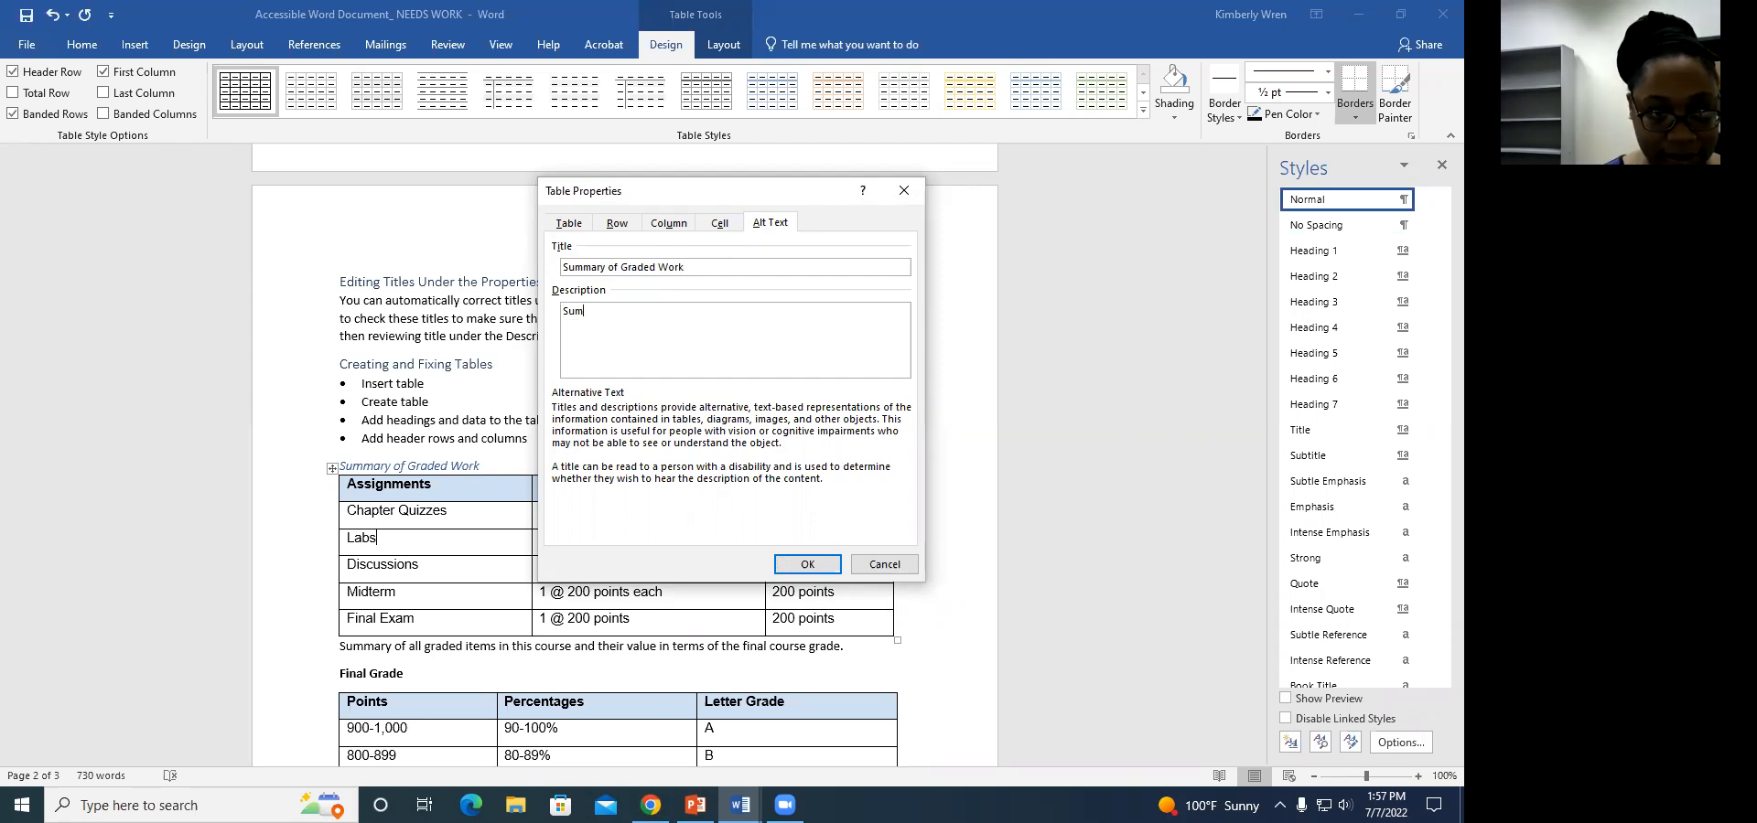
text(mary of all graded )
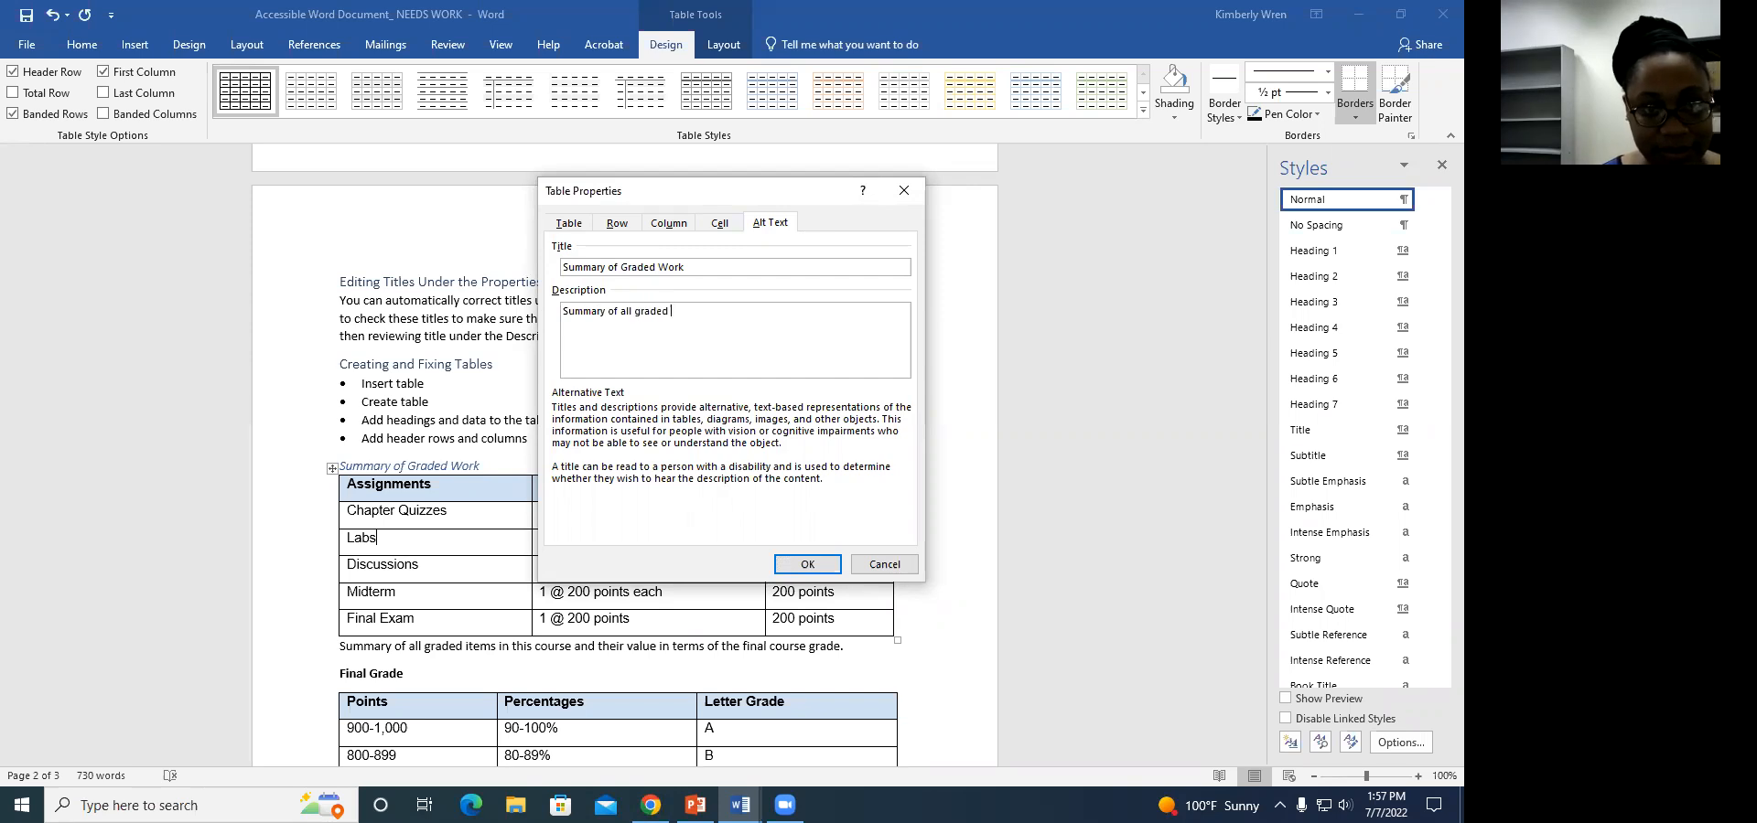
text(items in this course and their value in)
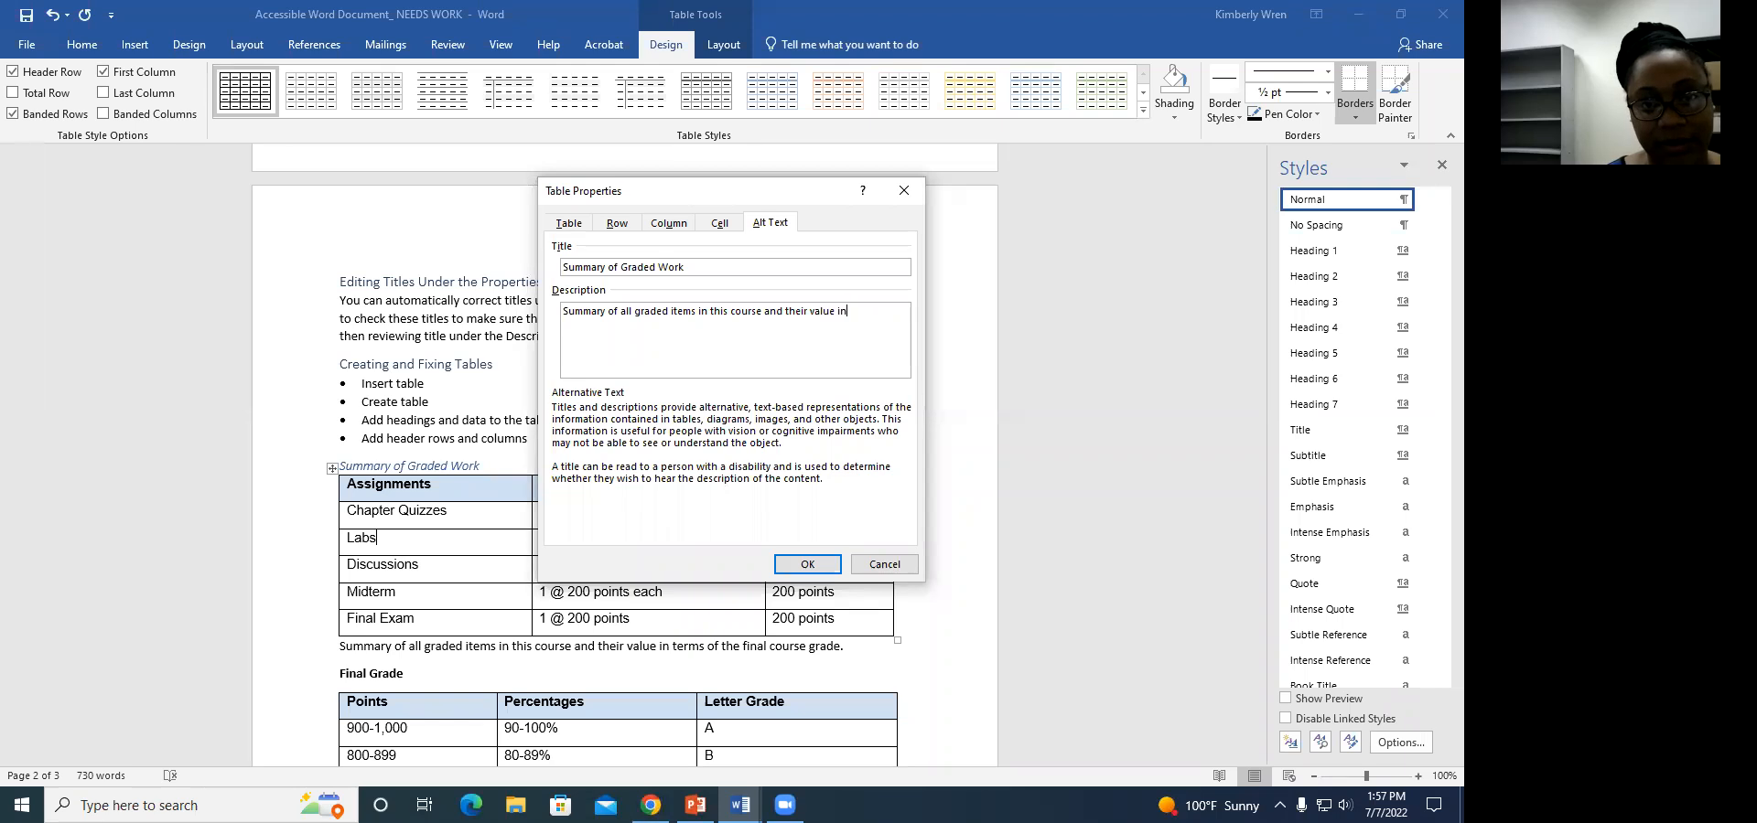
text( terms)
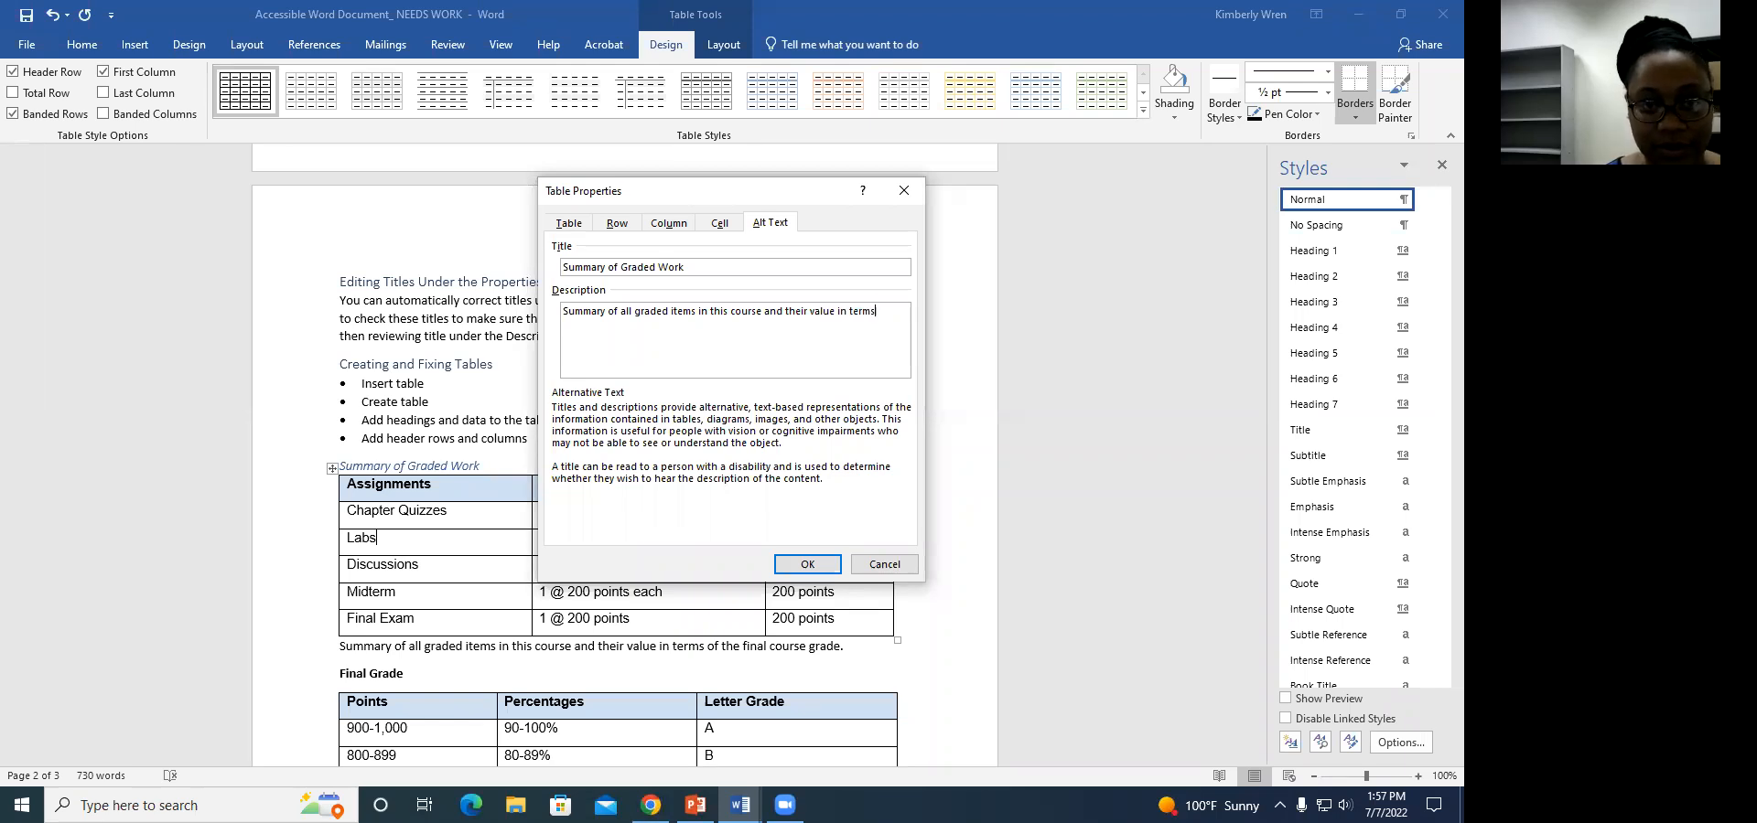
text( of the final course grade.)
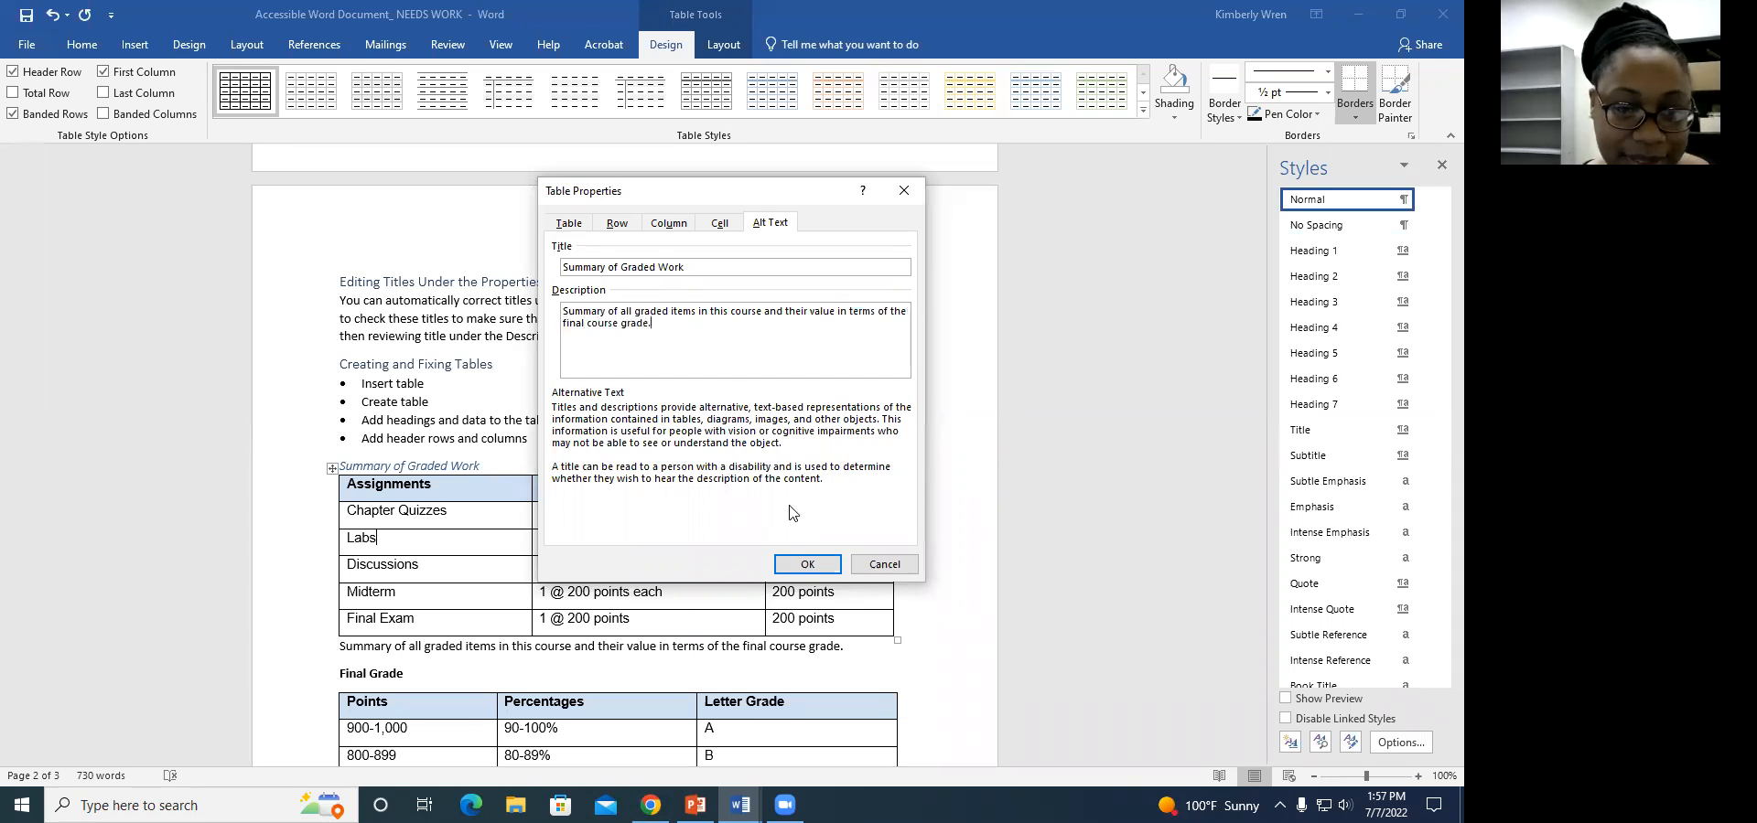
click(796, 566)
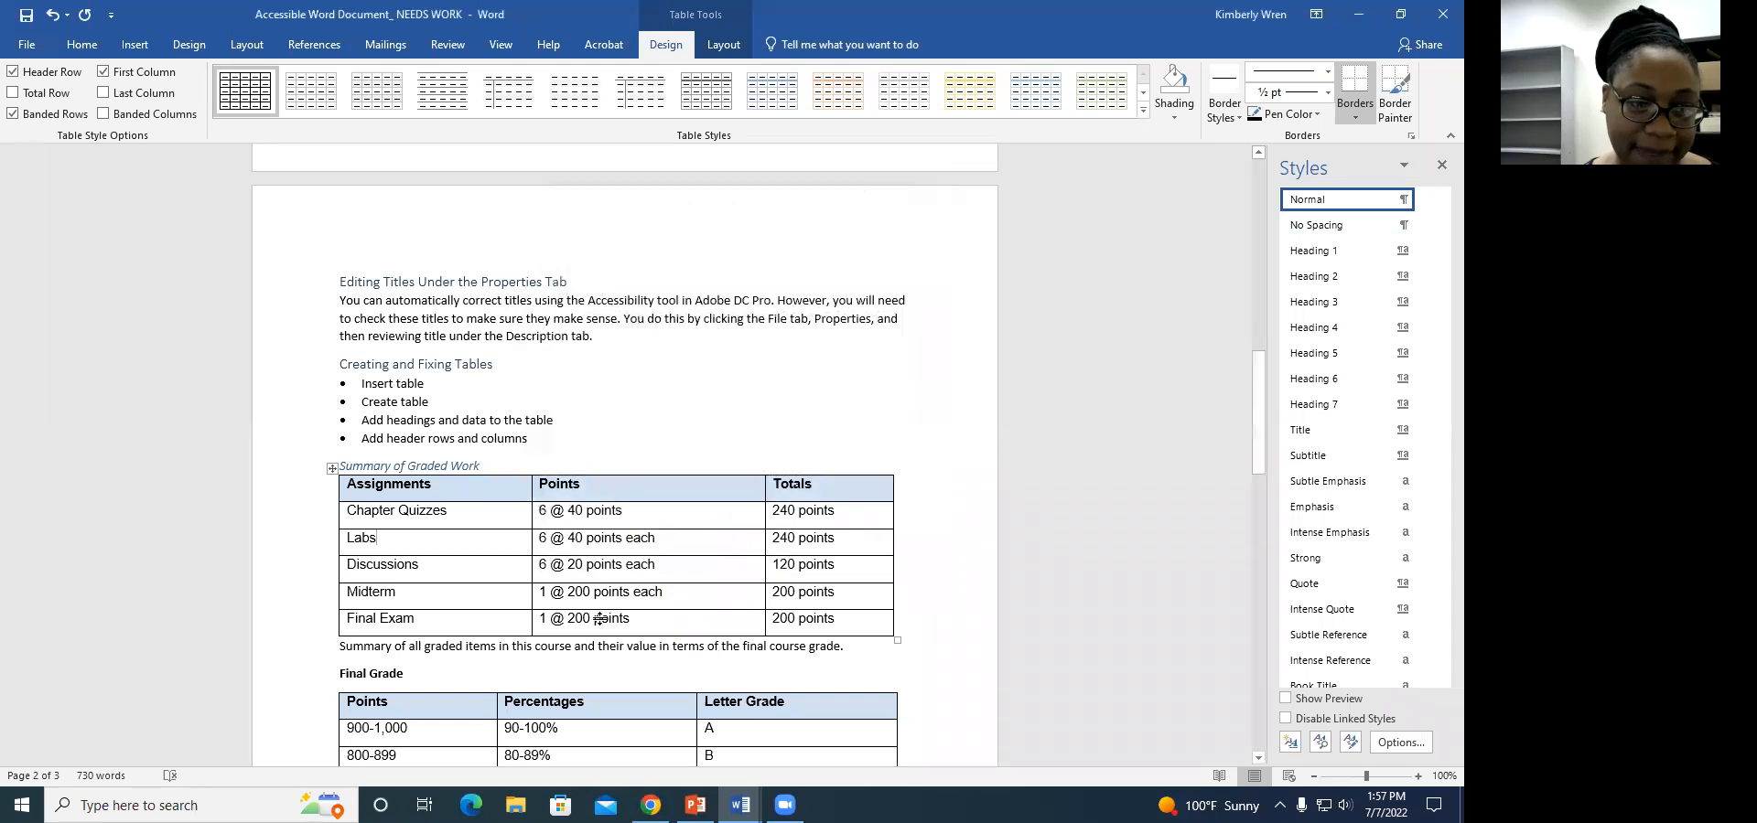
Try deleting the summary sentence below the Summary of Graded Work table, and undo the deletion
triple_click(595, 647)
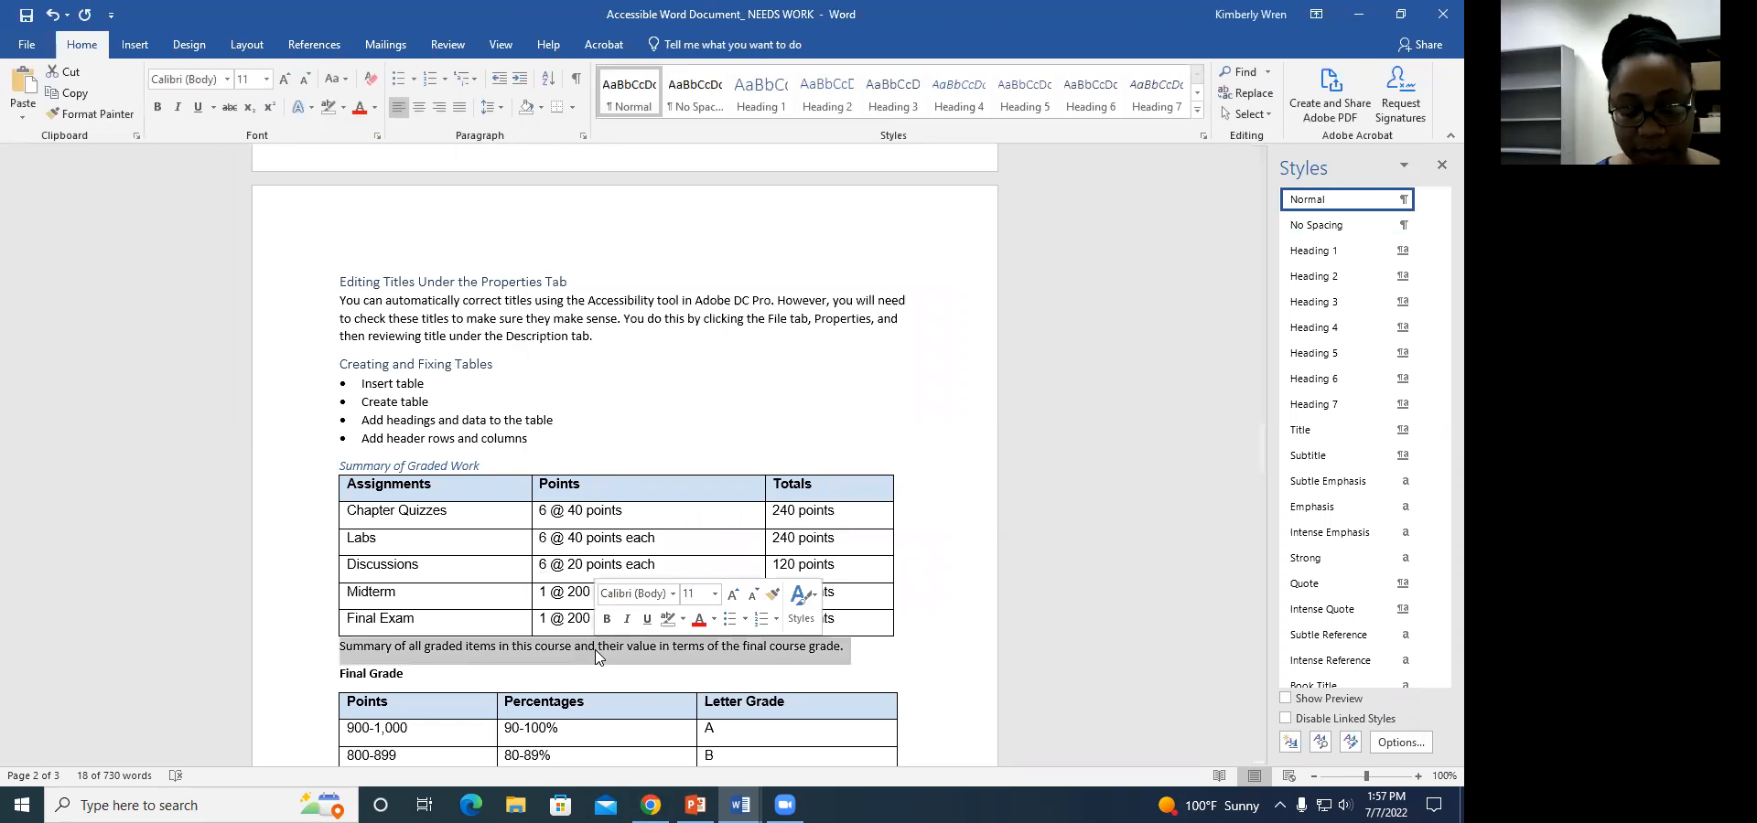
key(Delete)
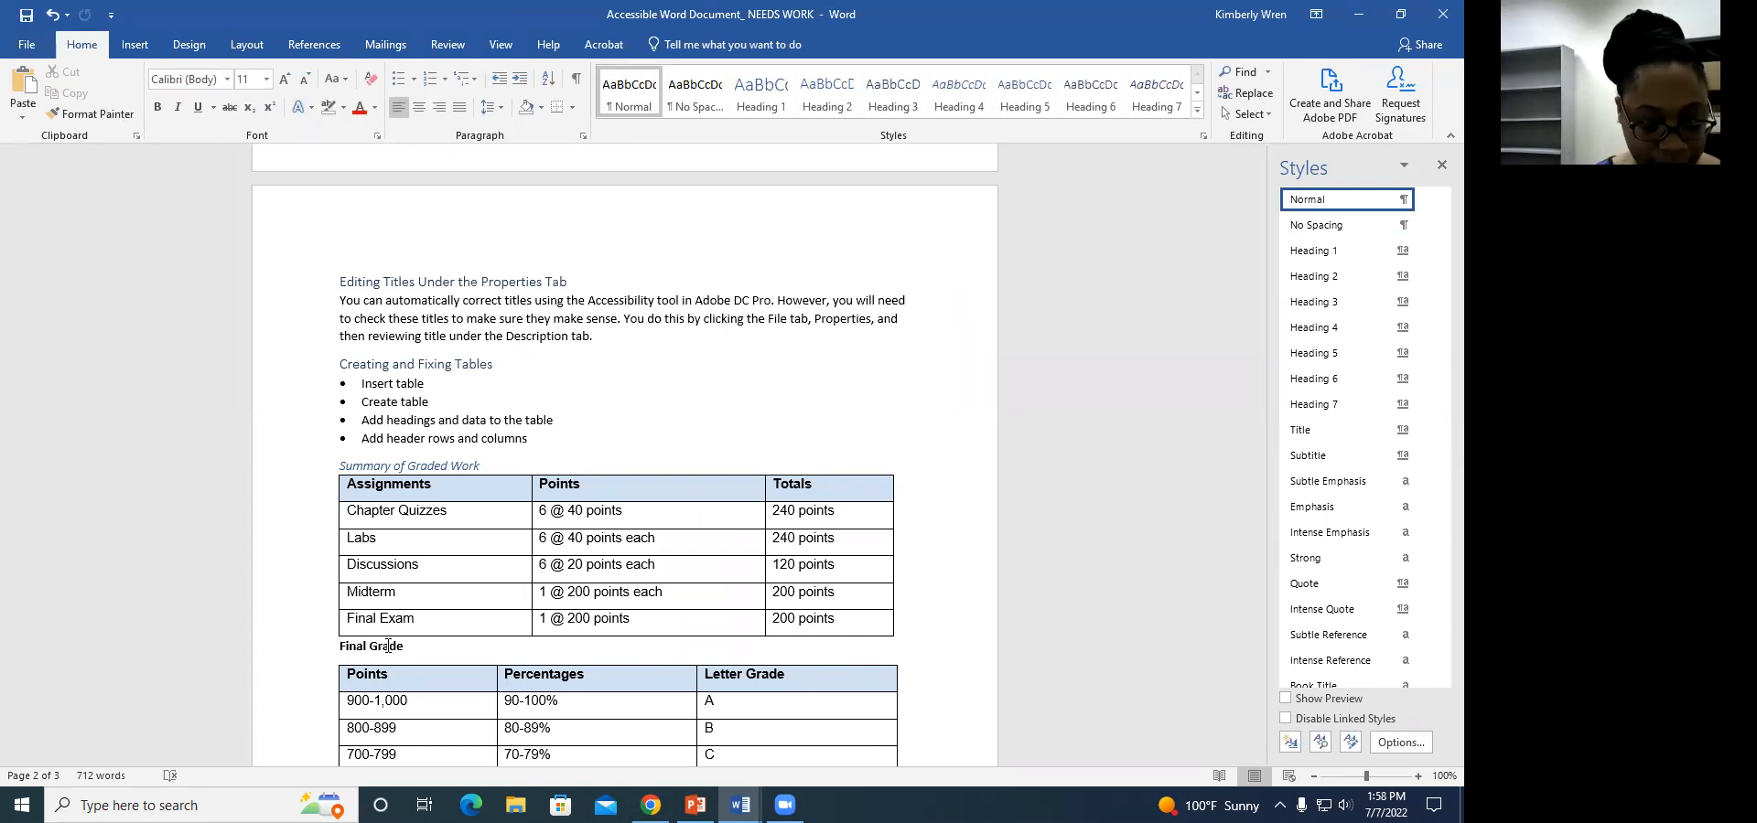
key(ctrl+z)
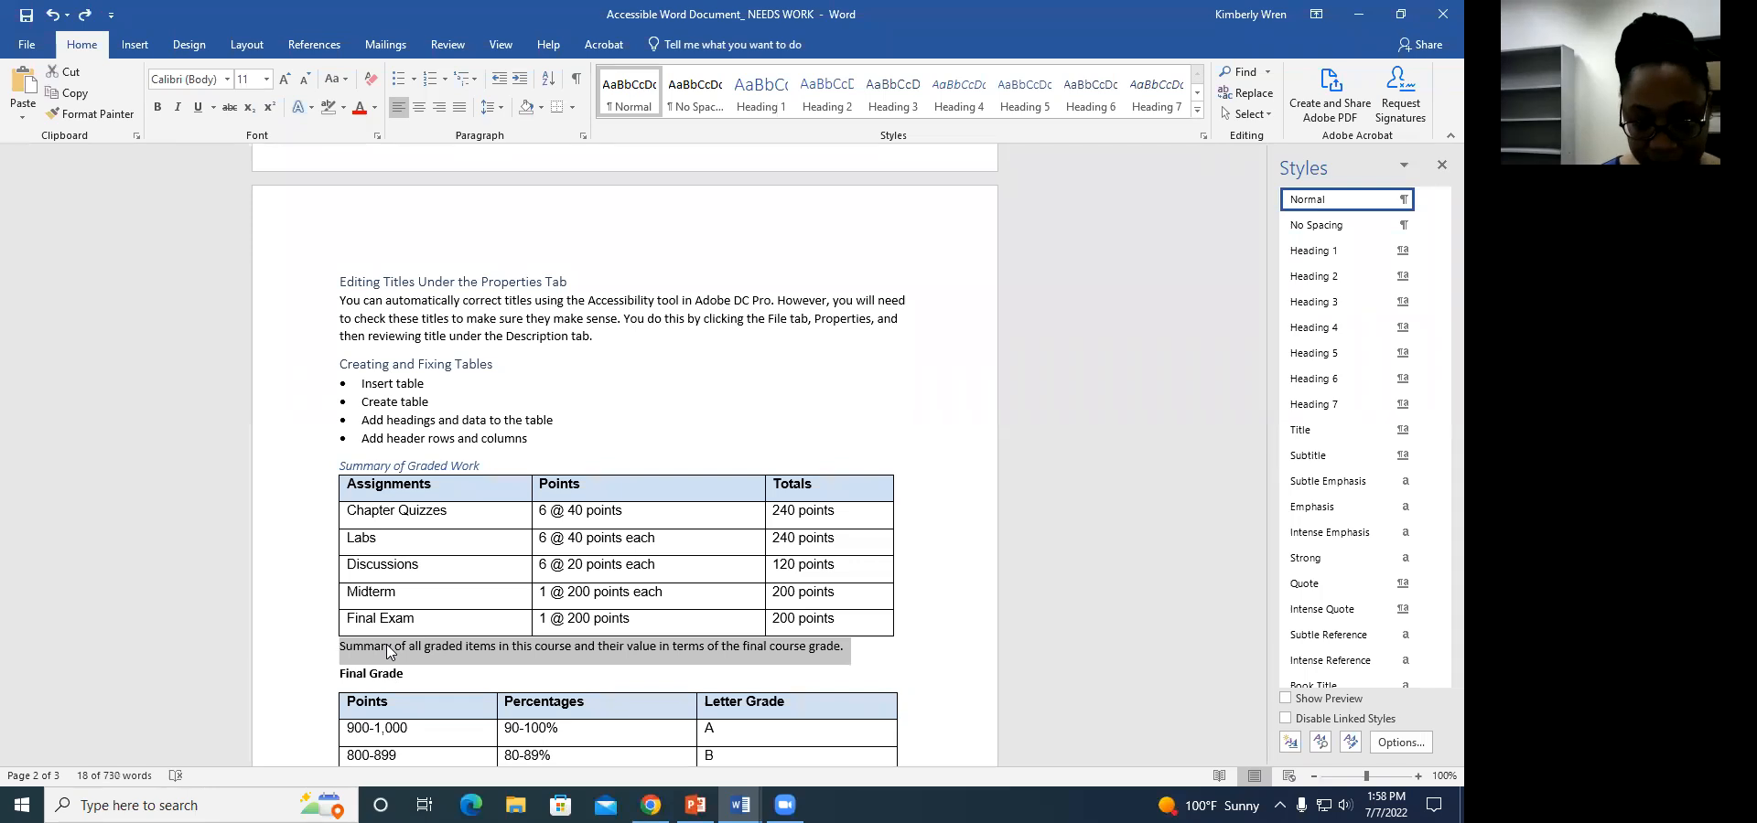
Apply the Heading 4 style to the "Final Grade" line above the second table
click(401, 674)
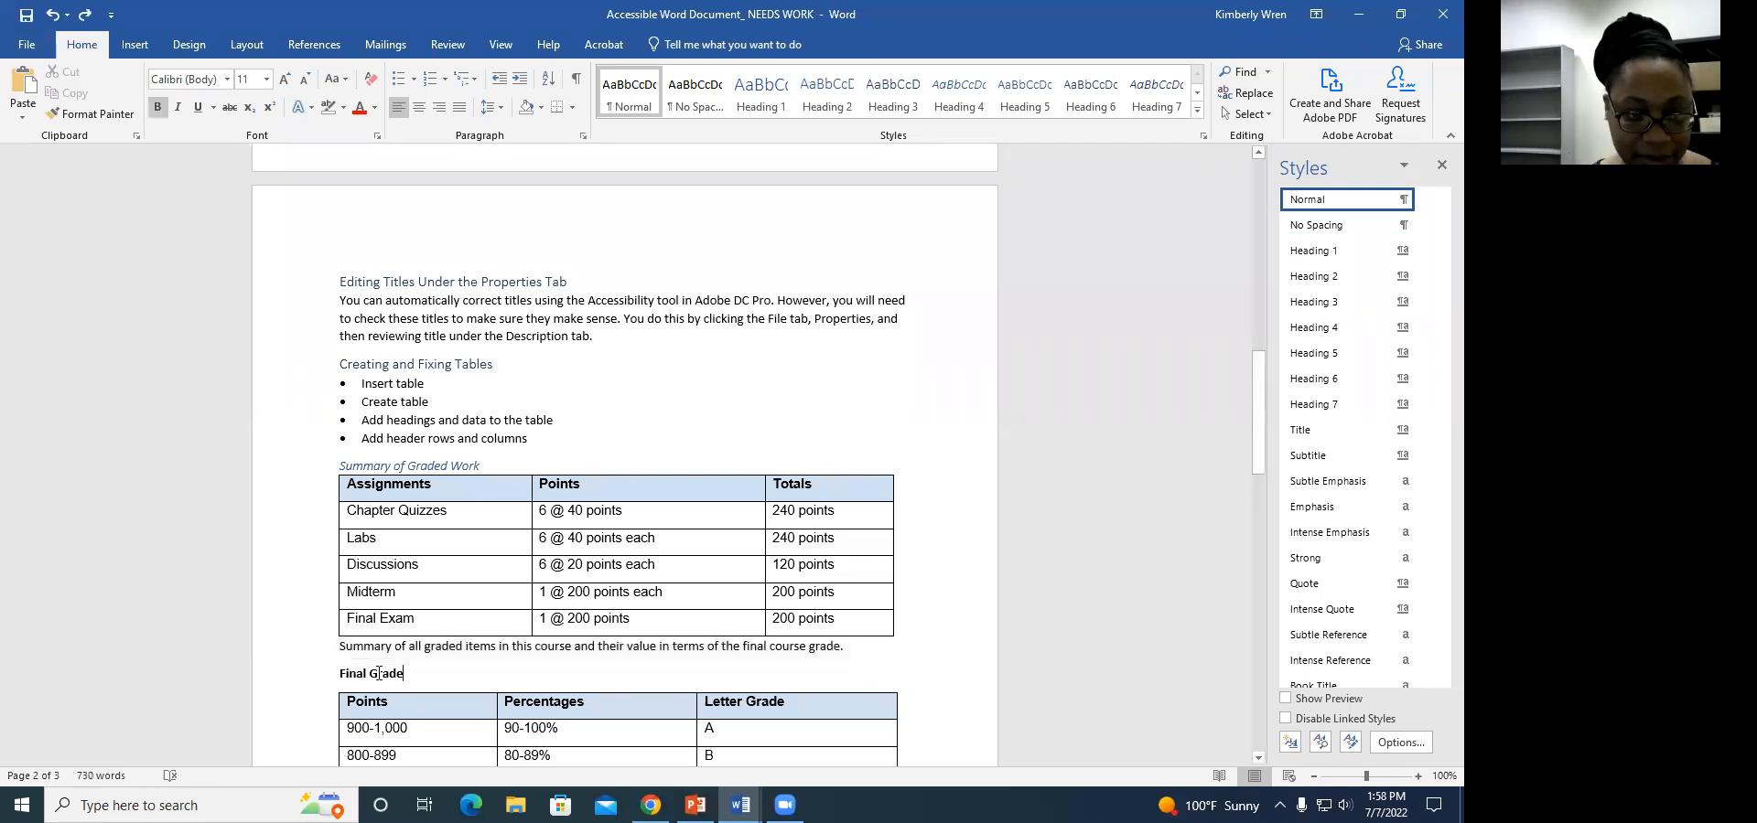
scroll(388, 672, down, 1)
double_click(388, 631)
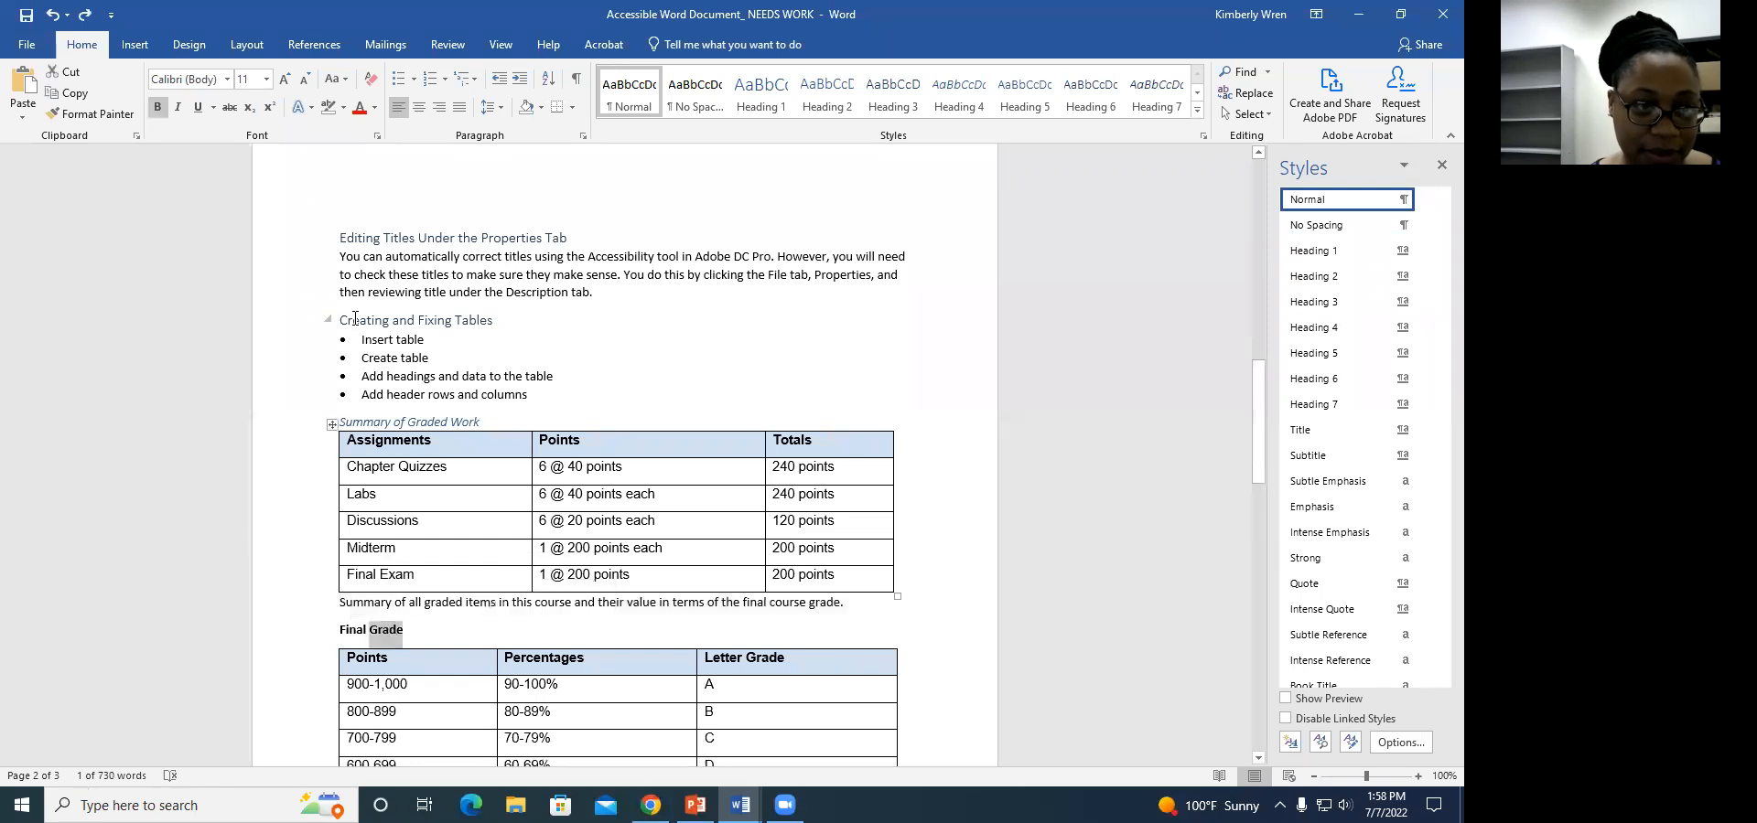
click(318, 629)
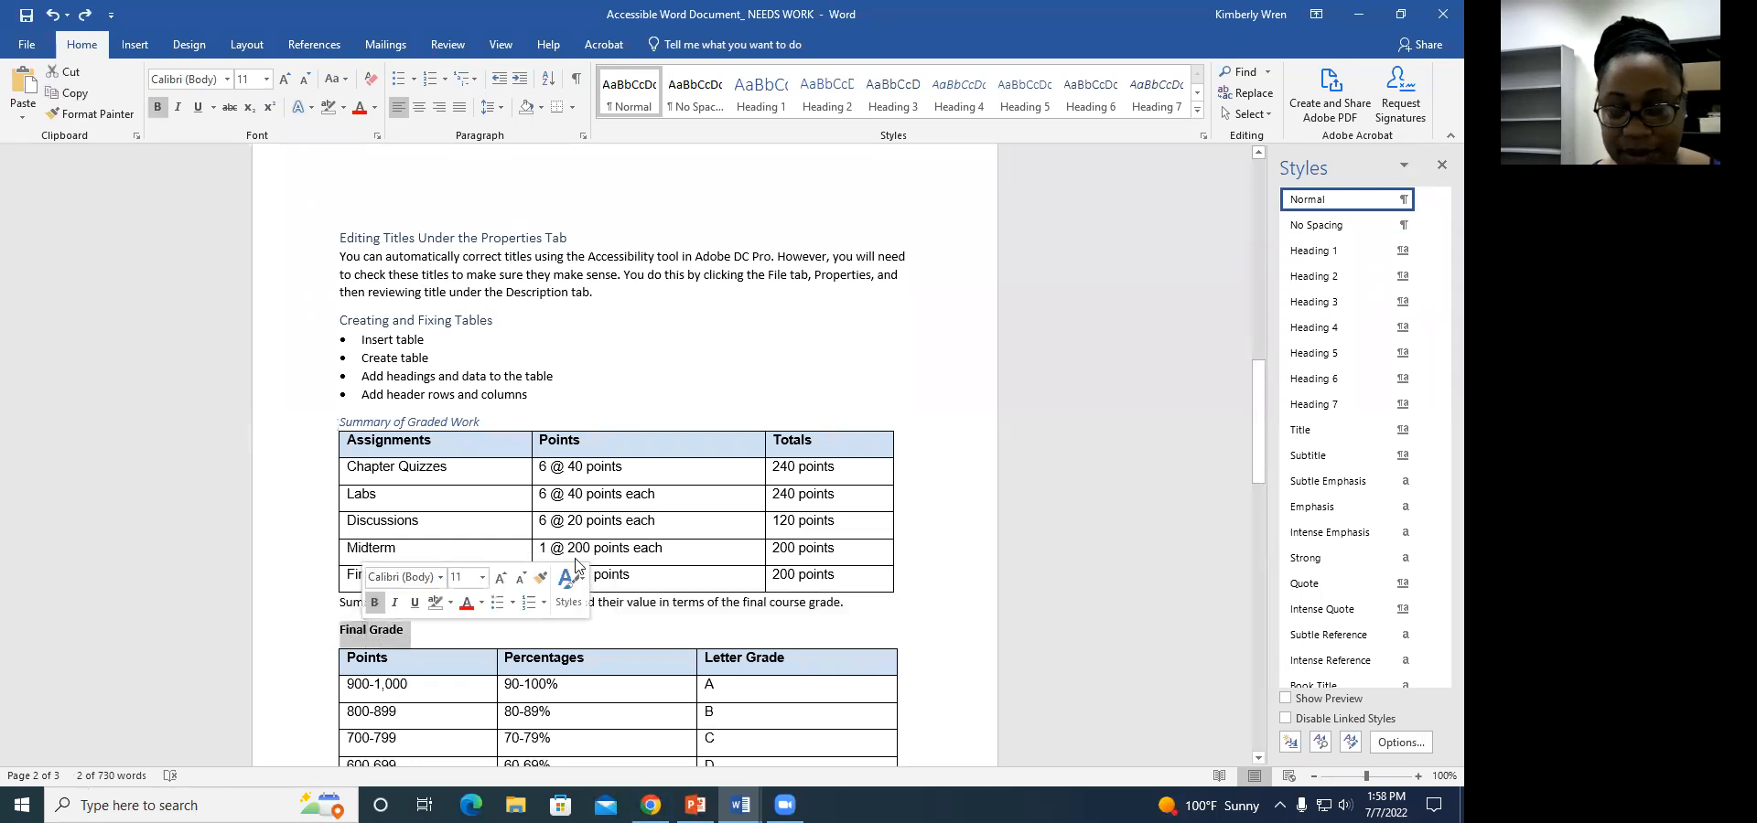
click(1308, 329)
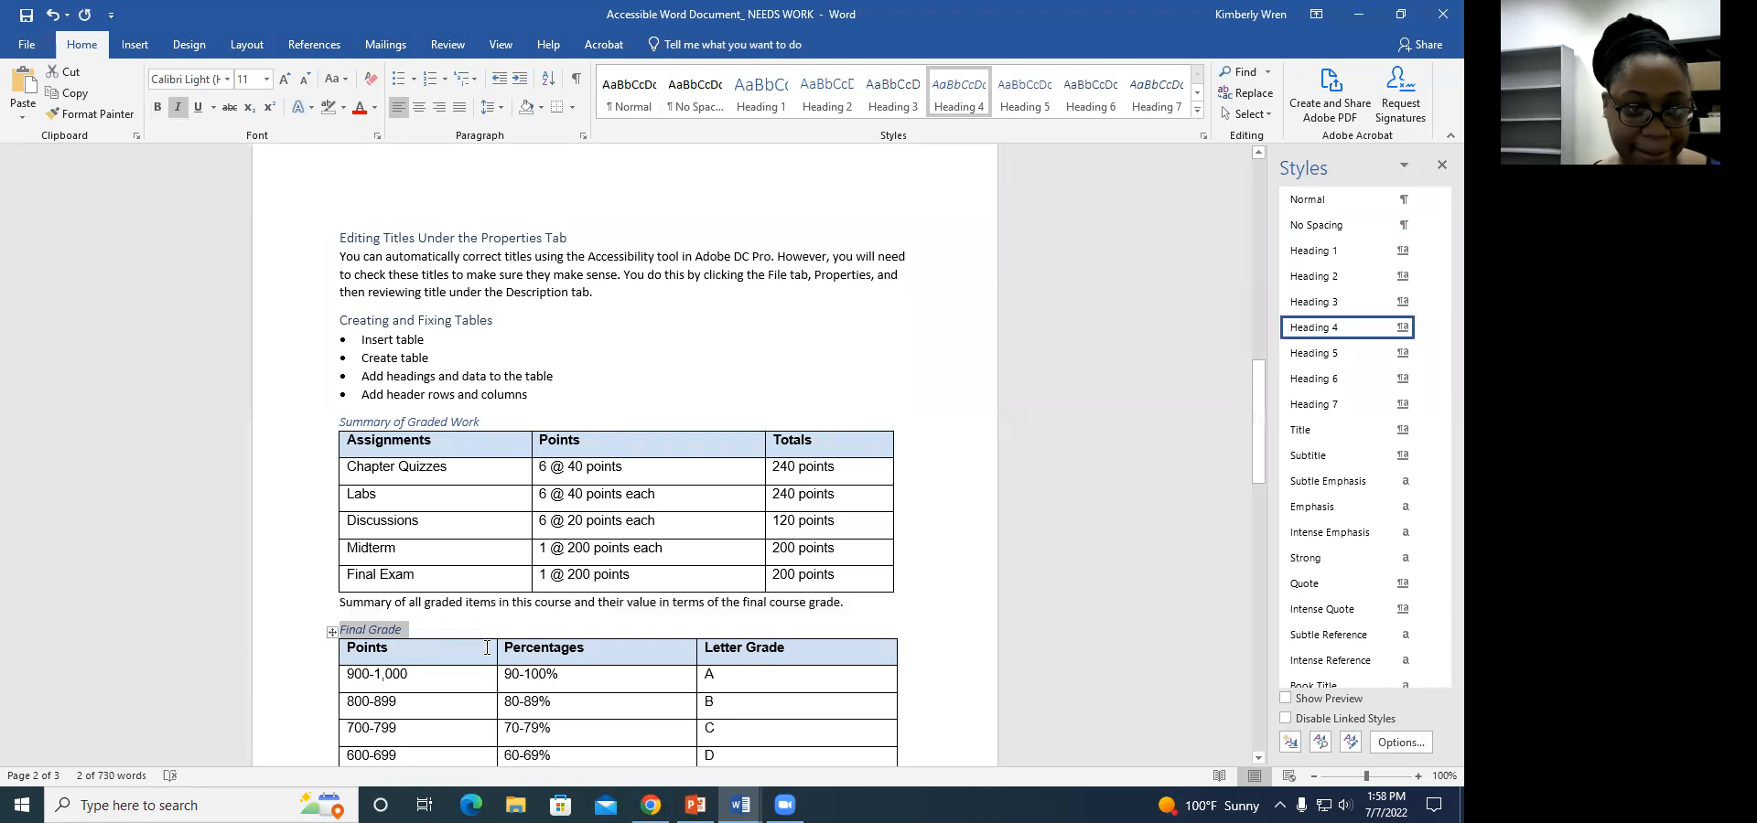
Enable the Header Row style option for the Final Grade table
scroll(478, 604, down, 2)
click(332, 545)
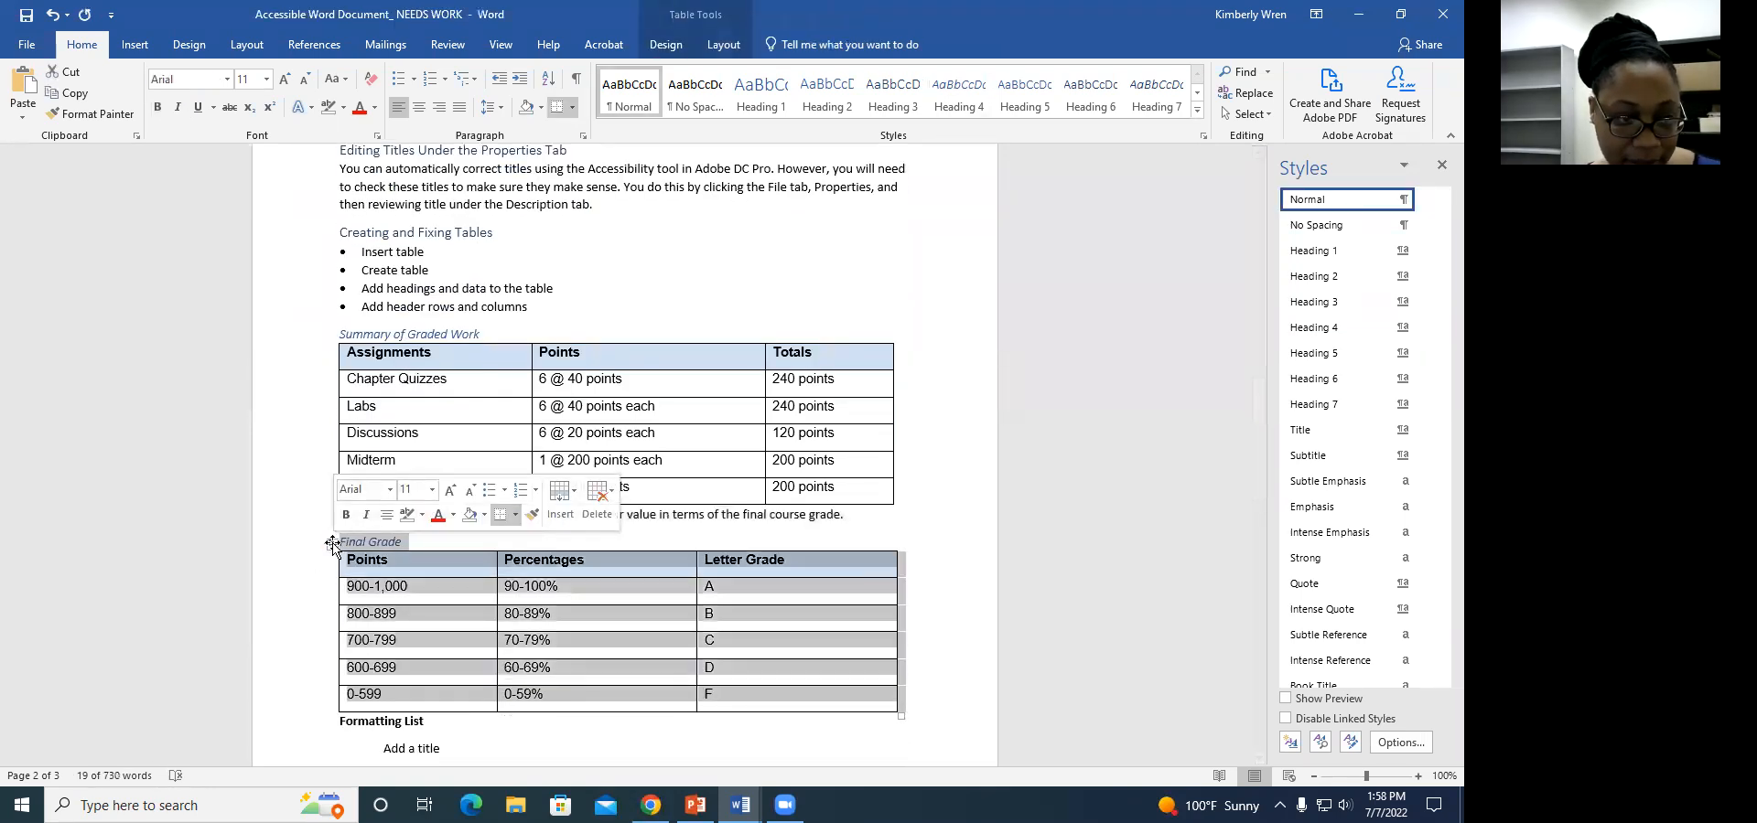
click(331, 554)
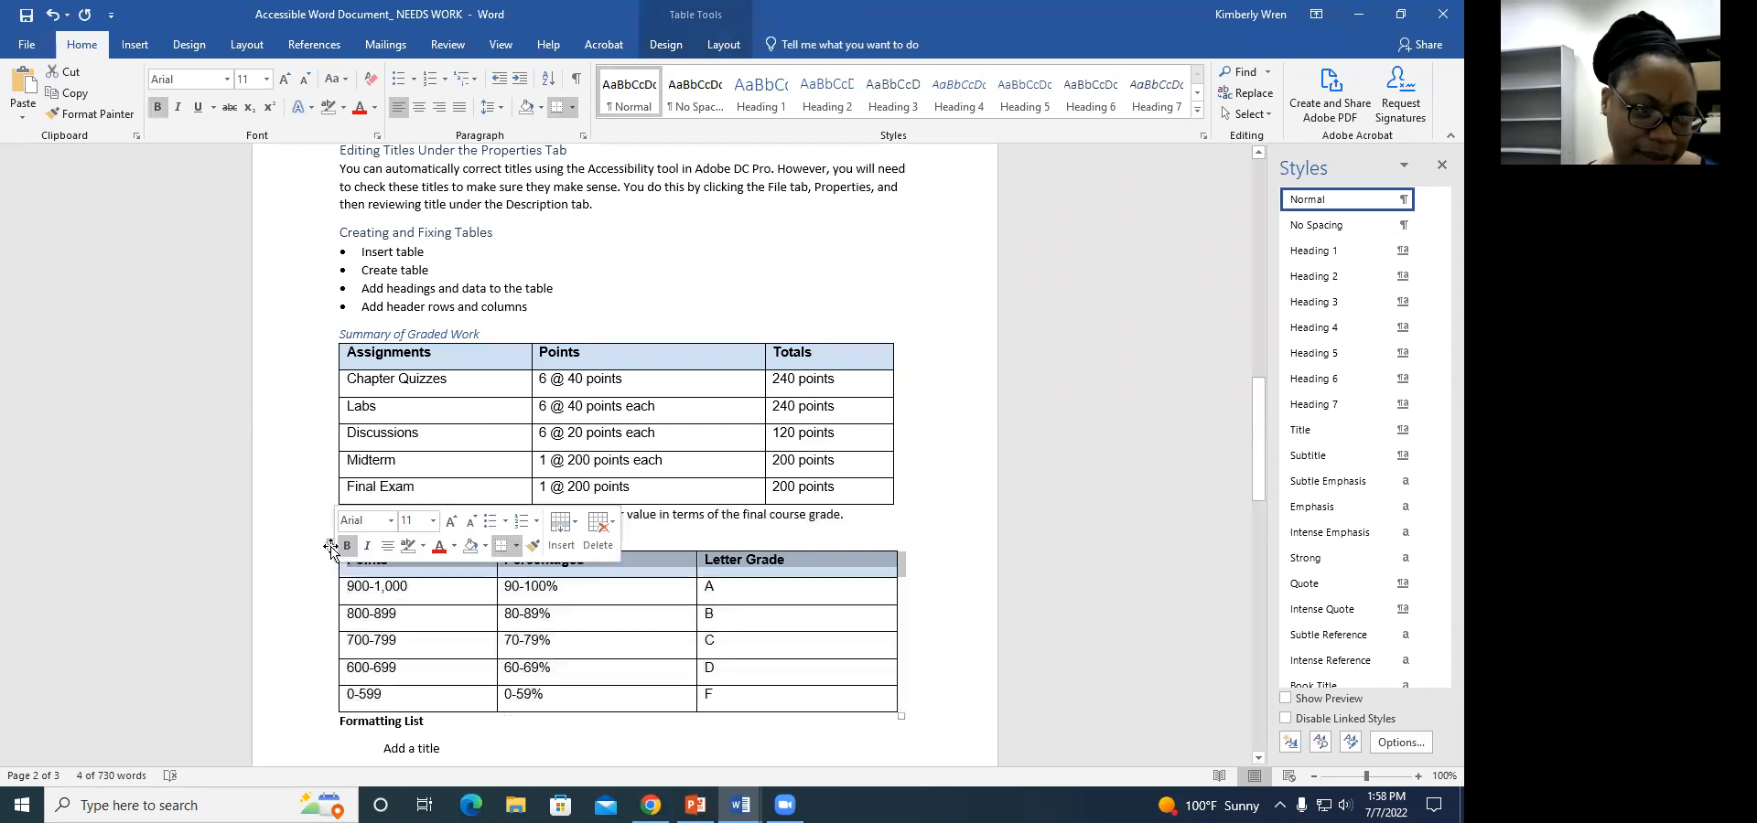
click(379, 565)
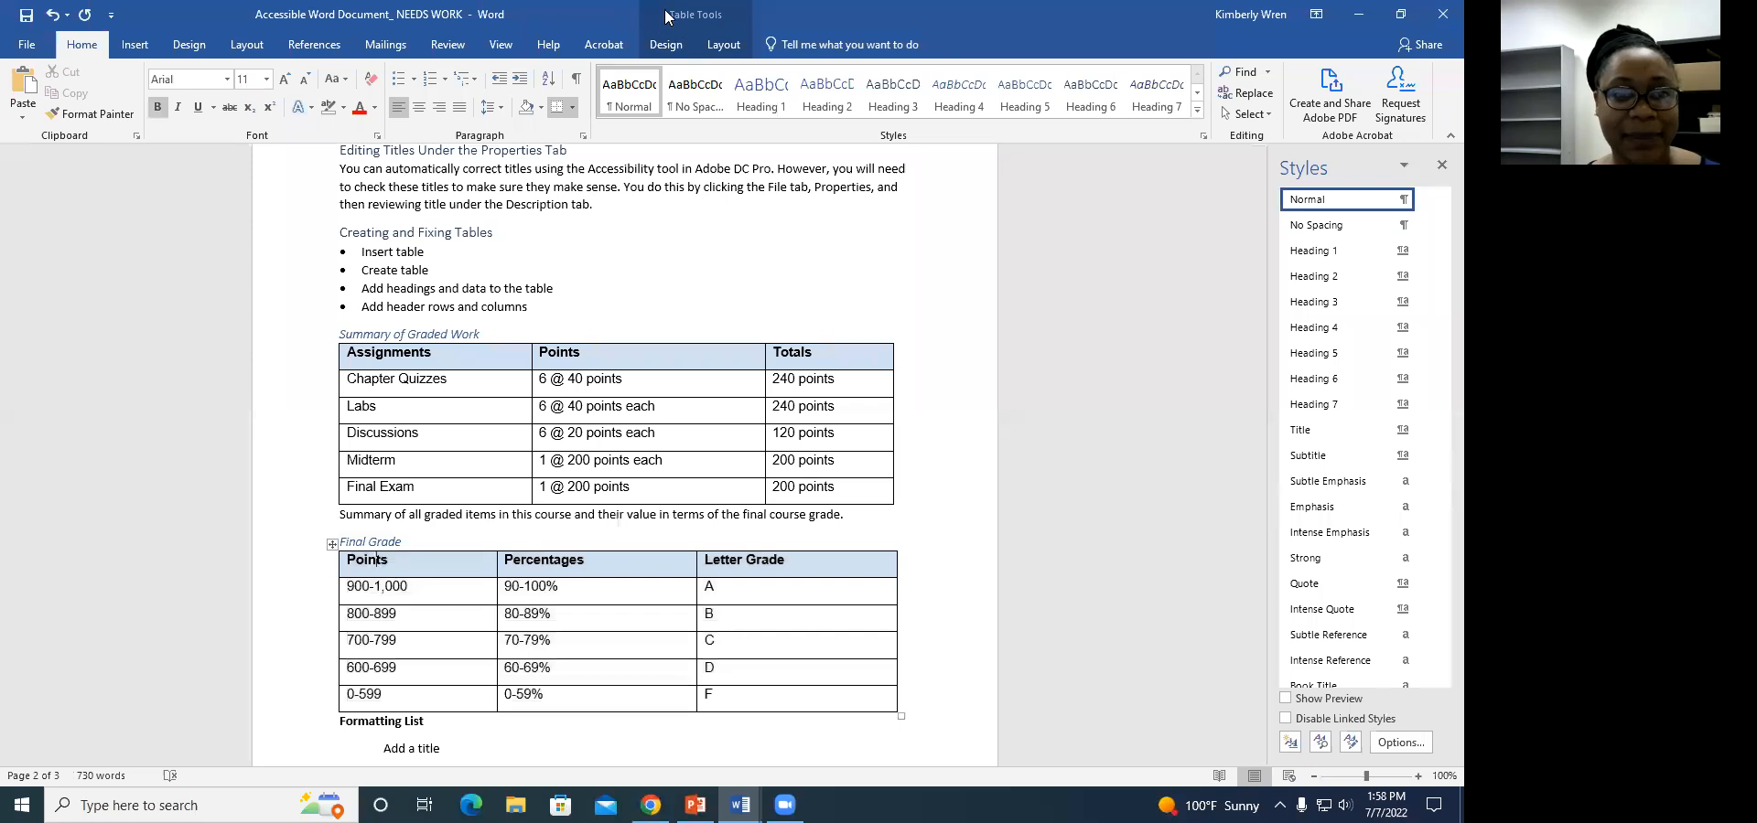
click(666, 44)
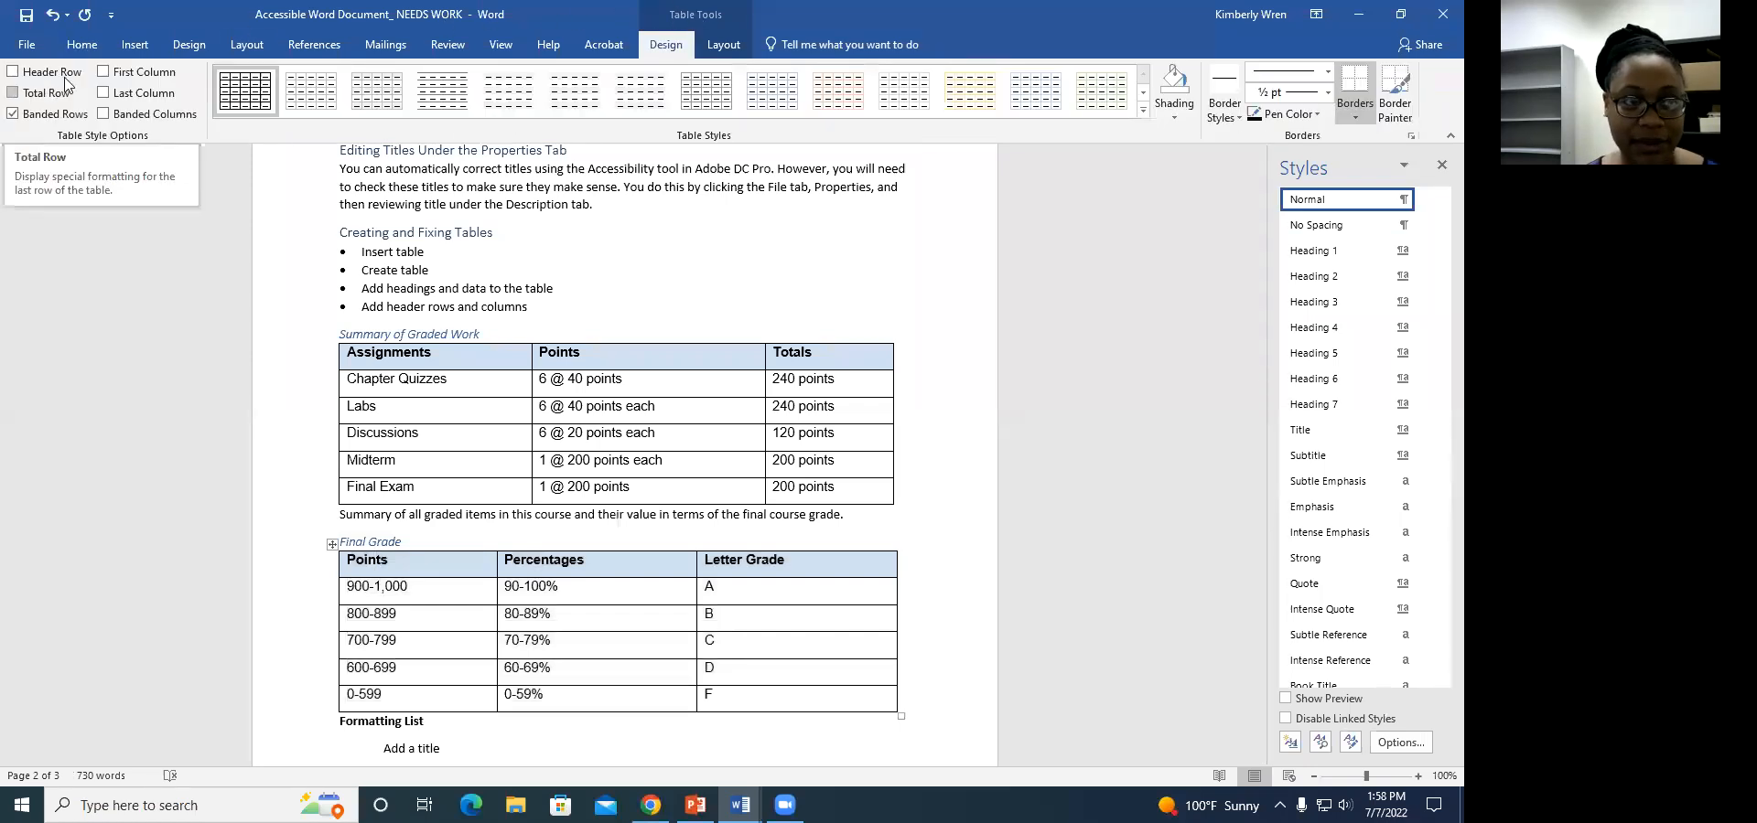
click(13, 73)
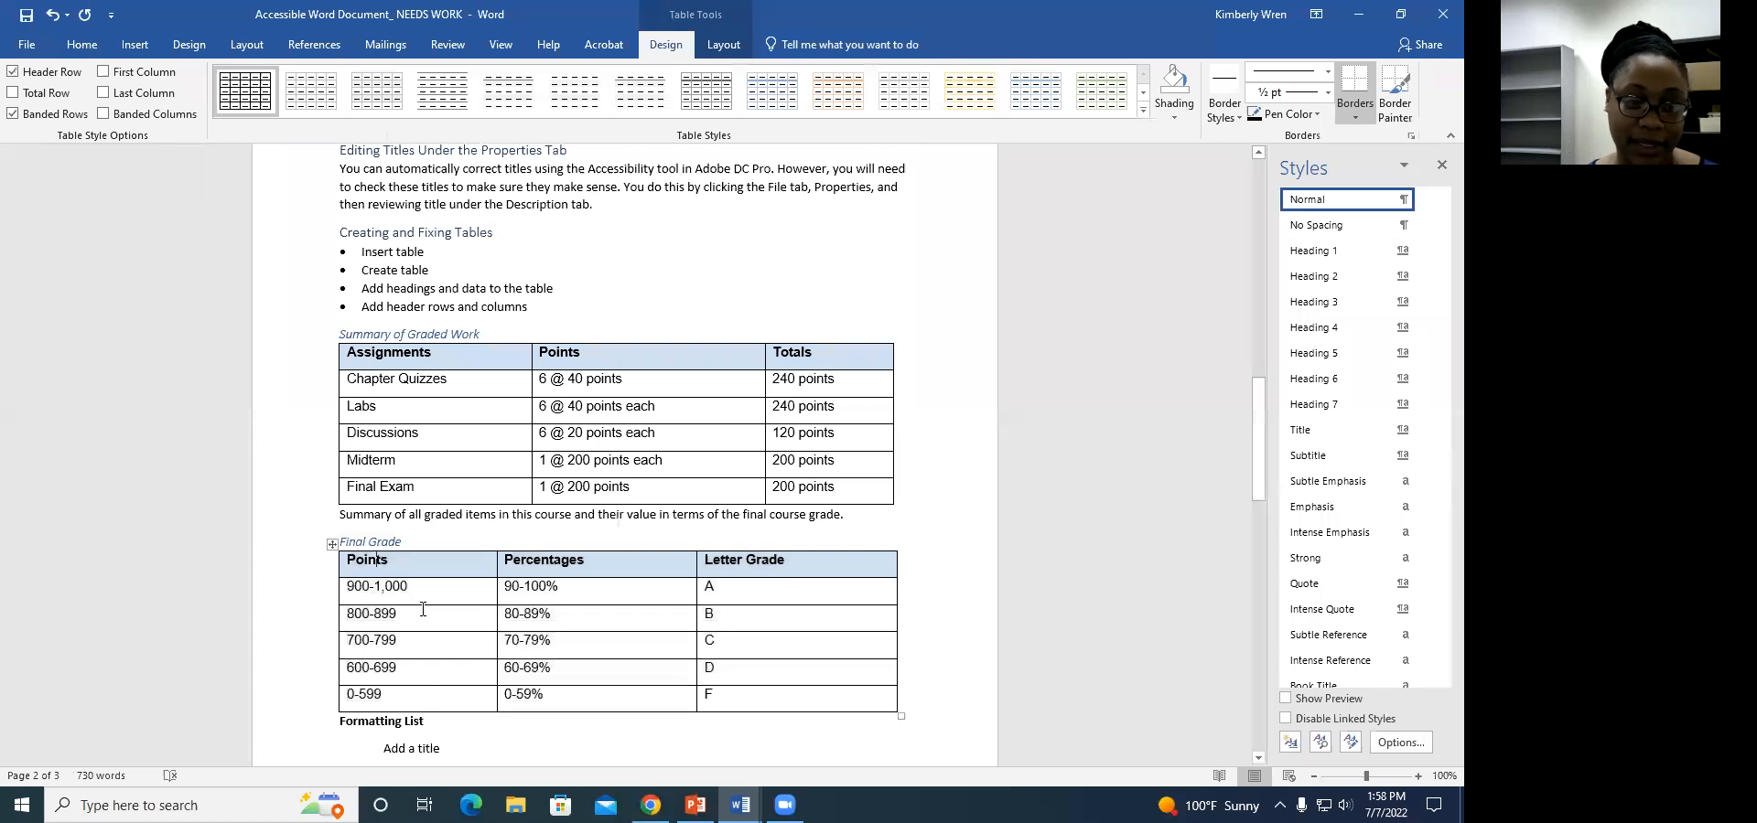
Review the Final Grade table's alt text and header row repeat settings in its table properties
right_click(408, 566)
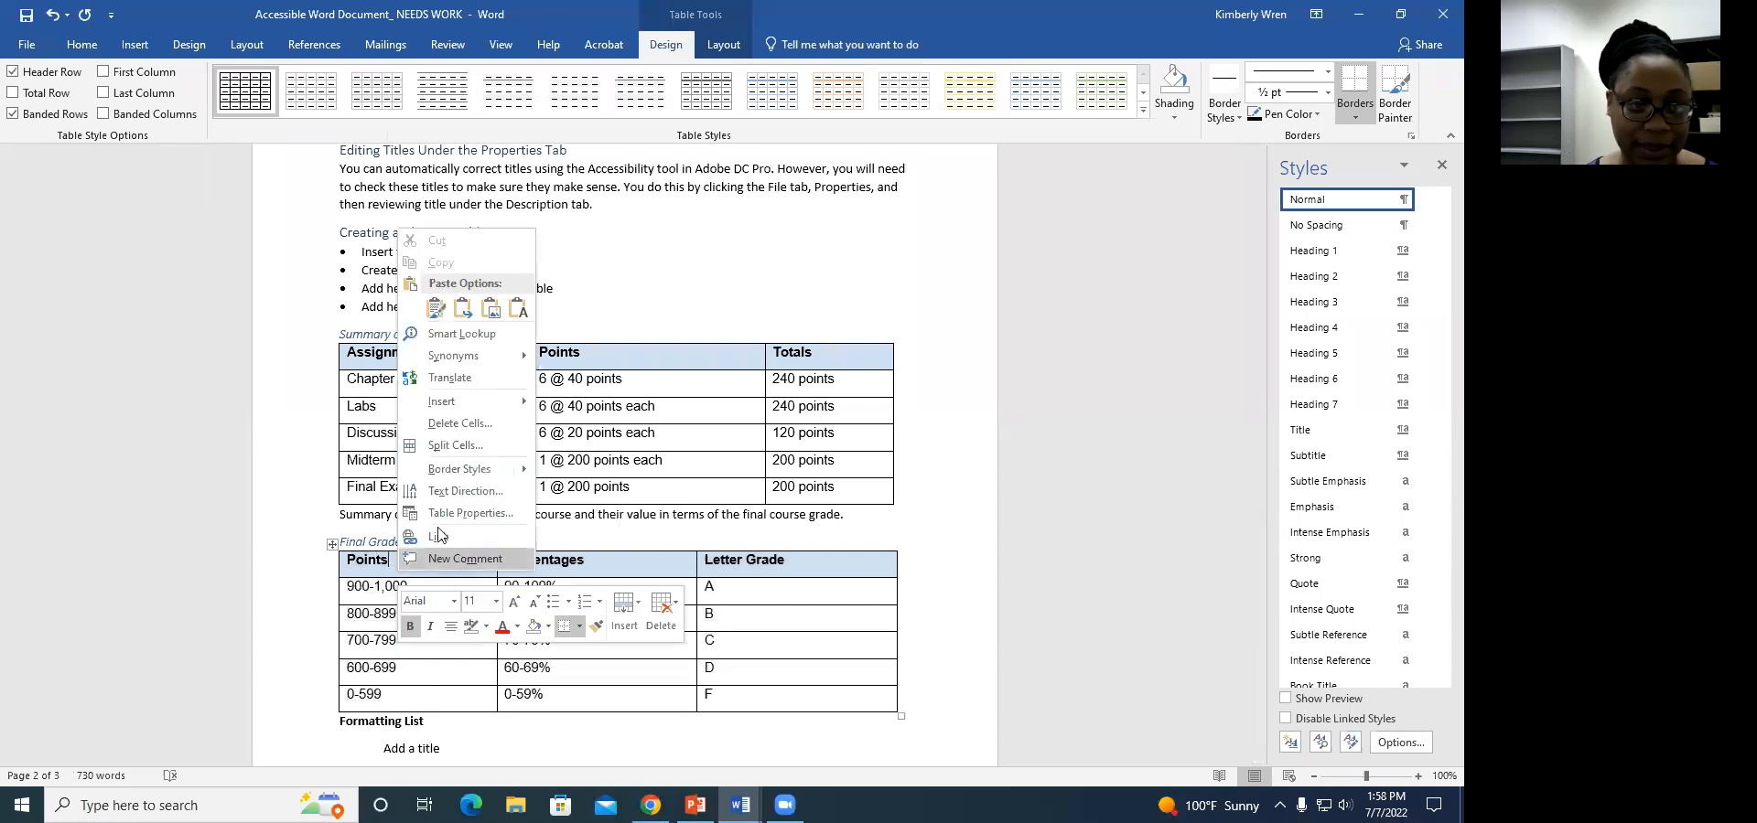
click(457, 513)
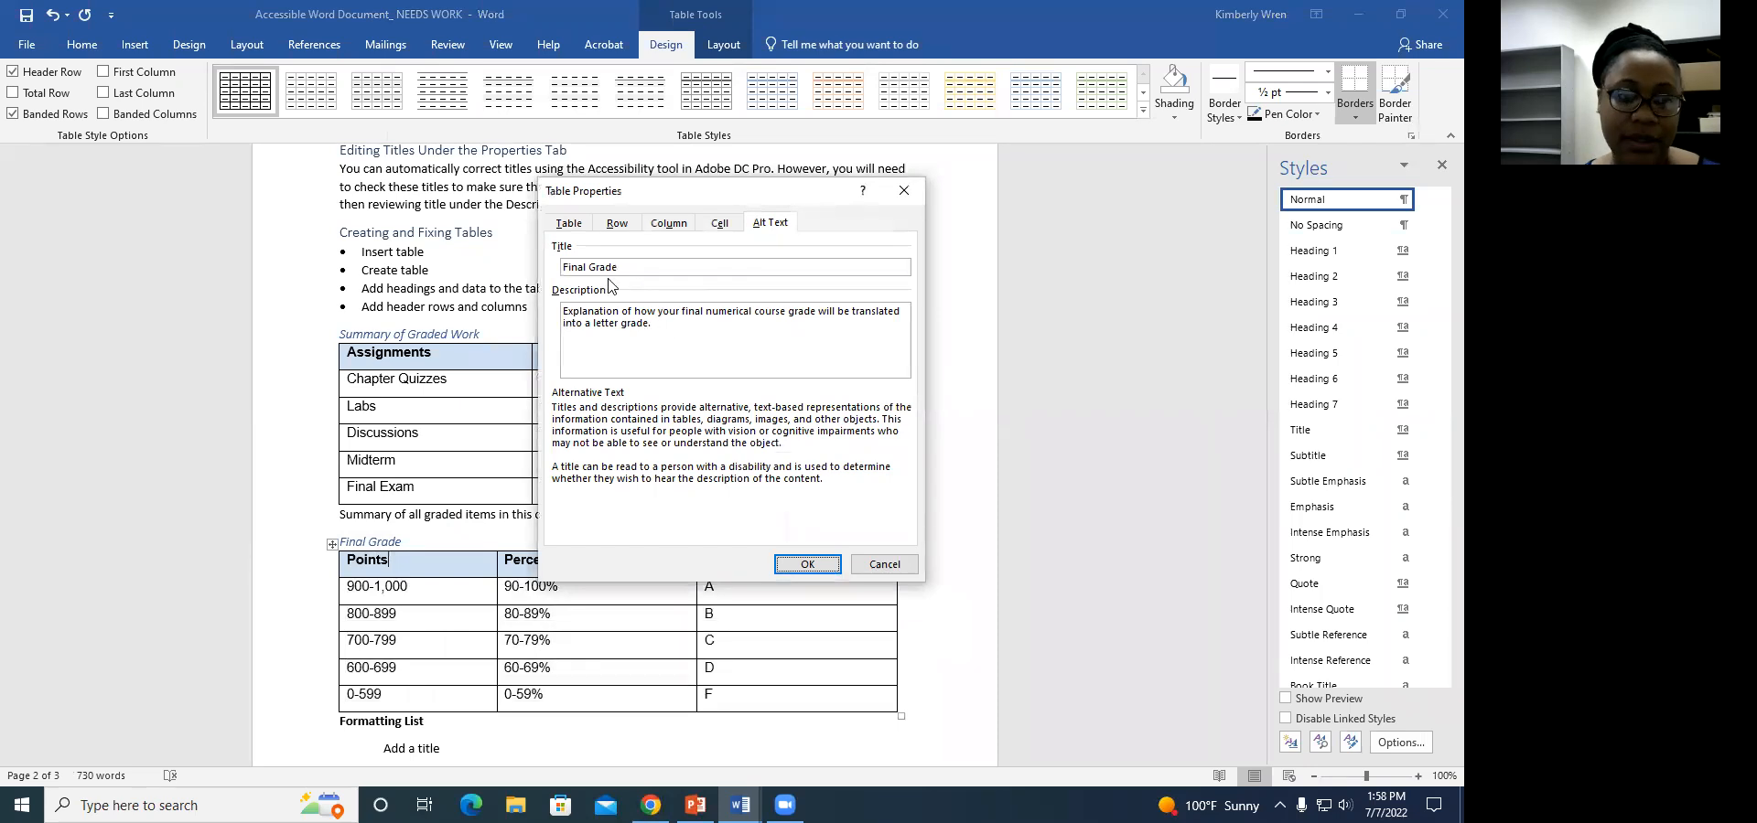
click(569, 224)
click(614, 226)
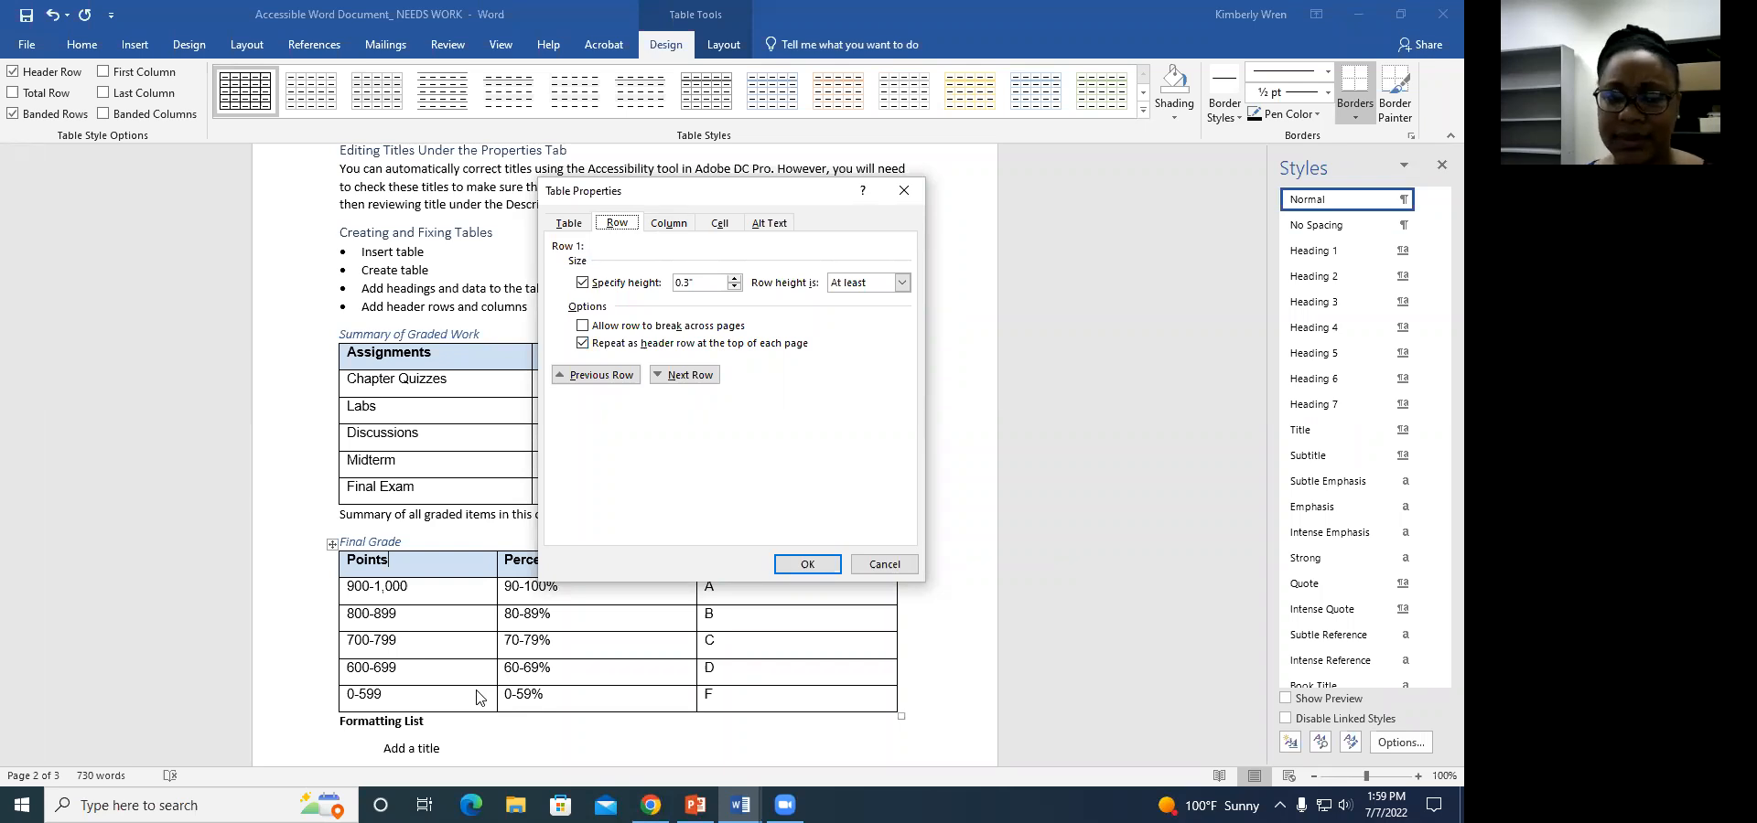
click(796, 564)
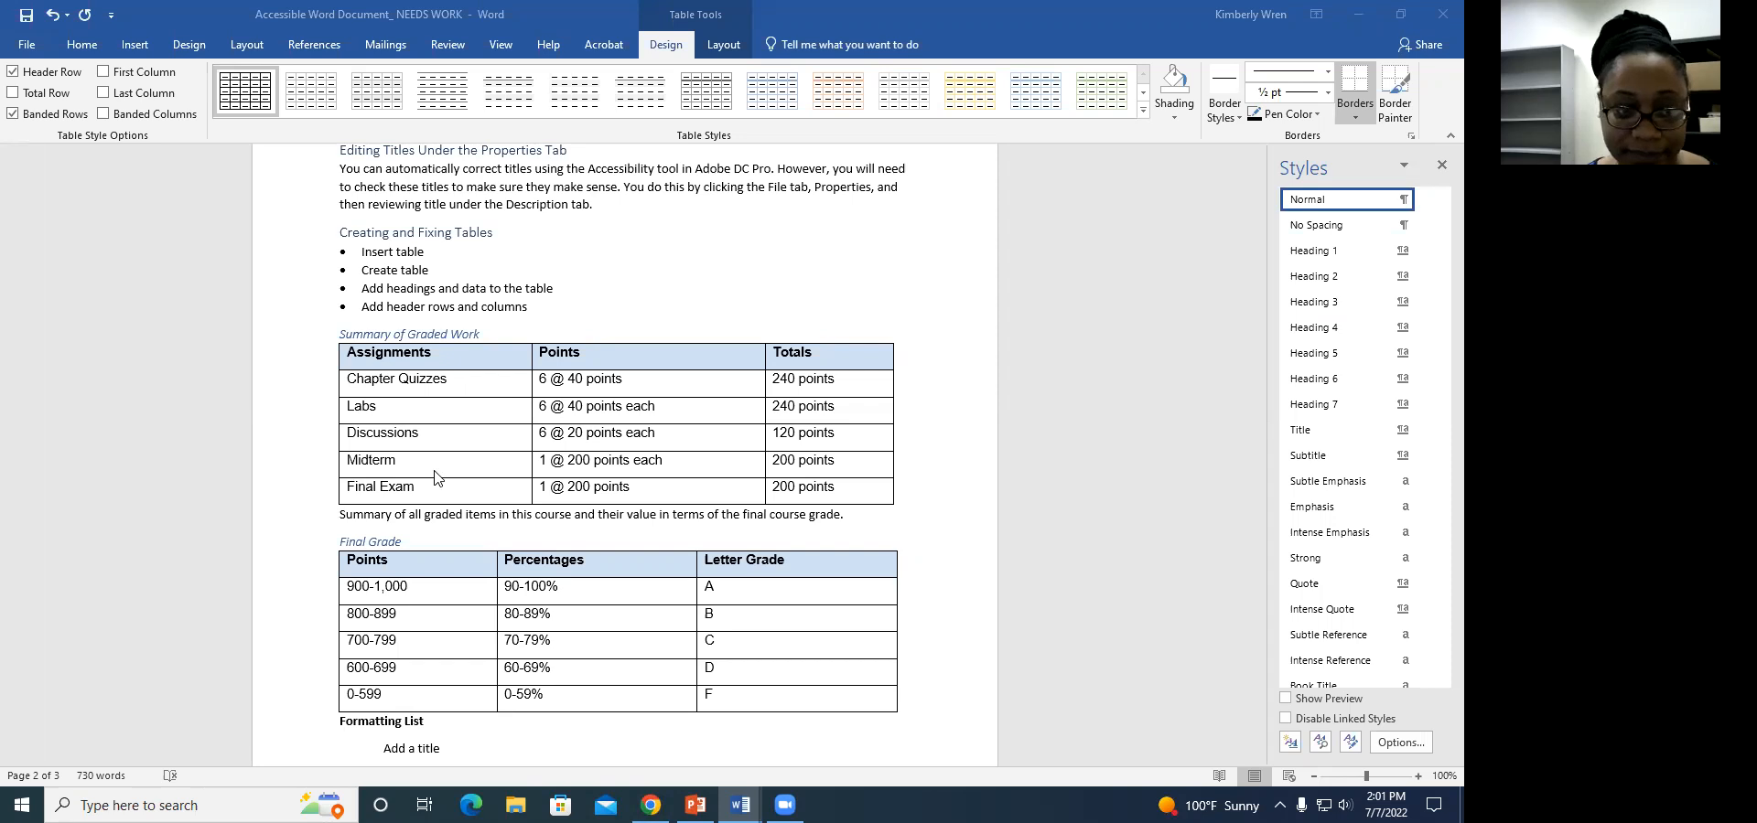
Examine the Formatting List, Tips and References sections below the Final Grade table
scroll(432, 549, down, 2)
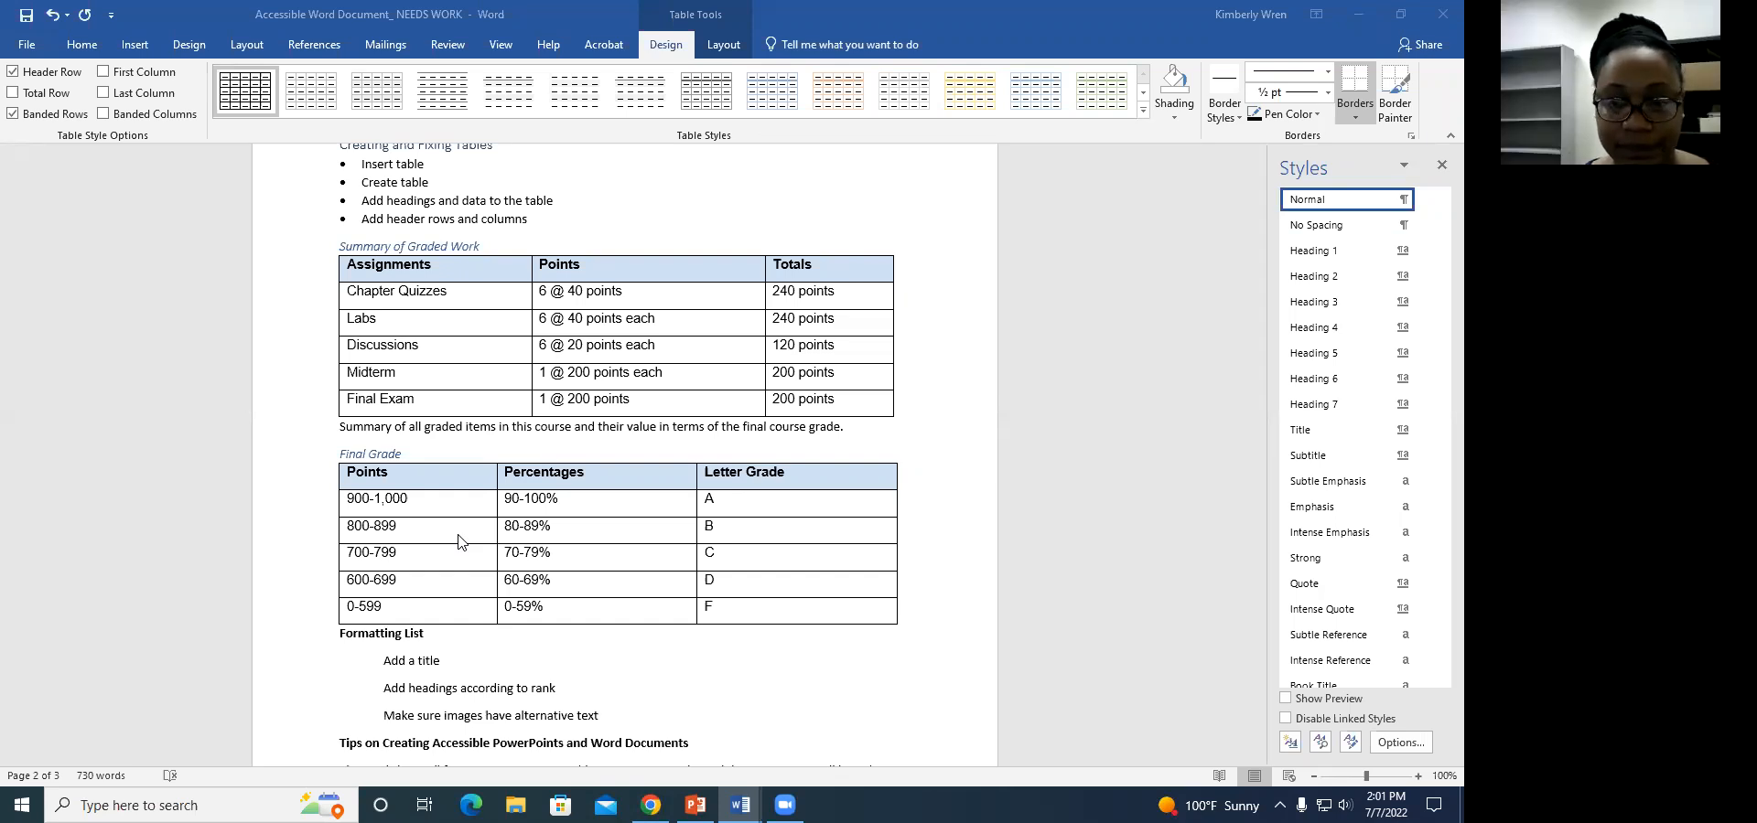
scroll(449, 450, down, 5)
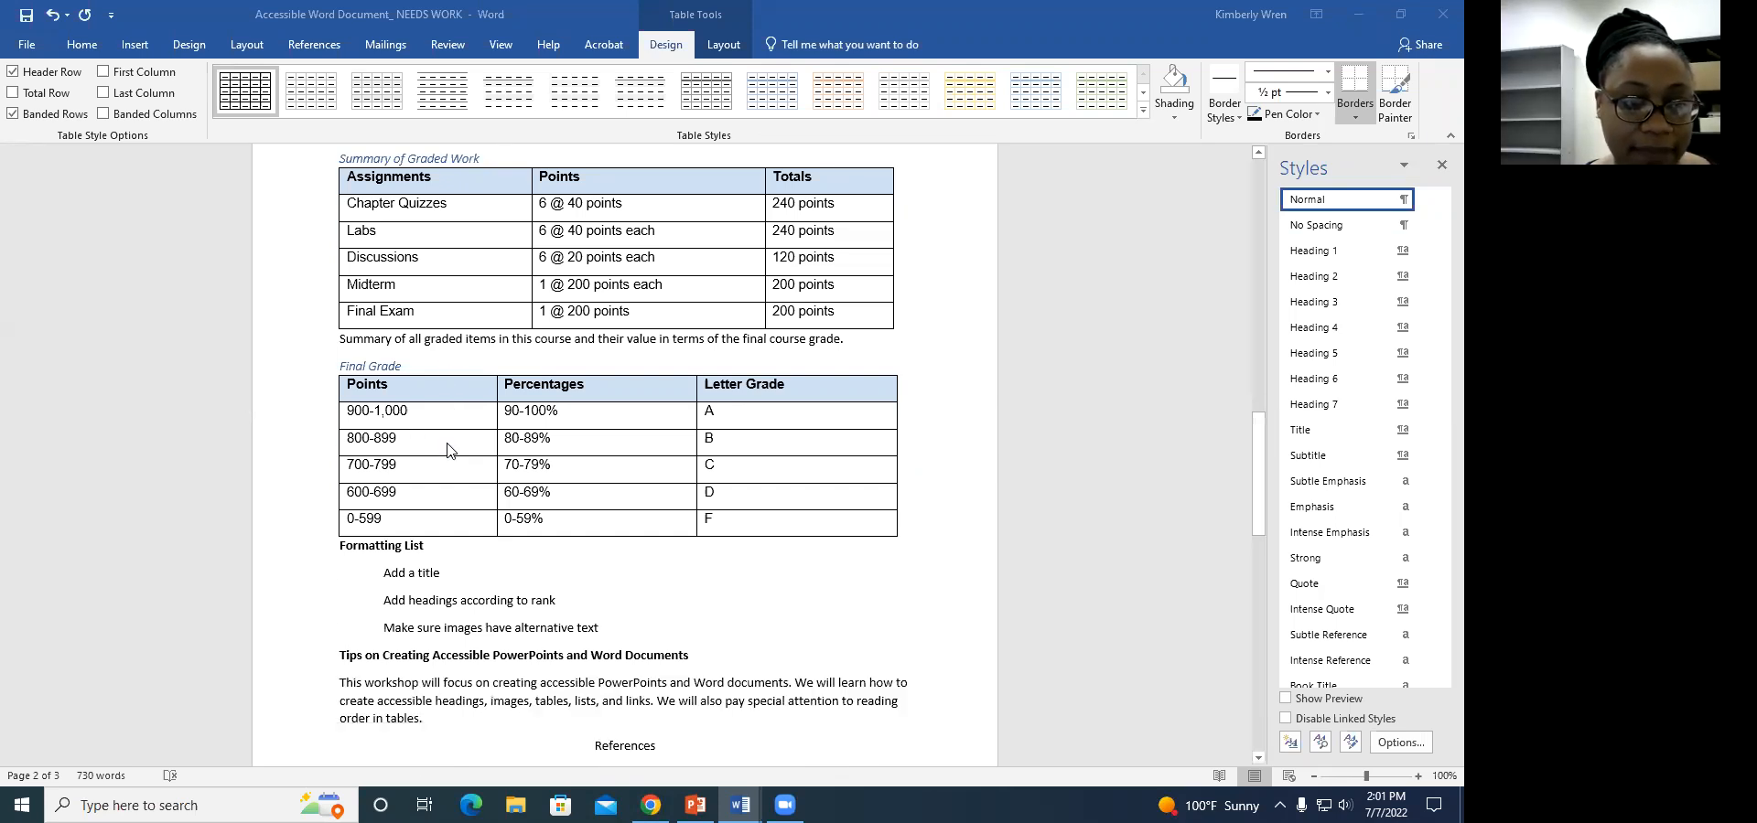
scroll(532, 535, down, 1)
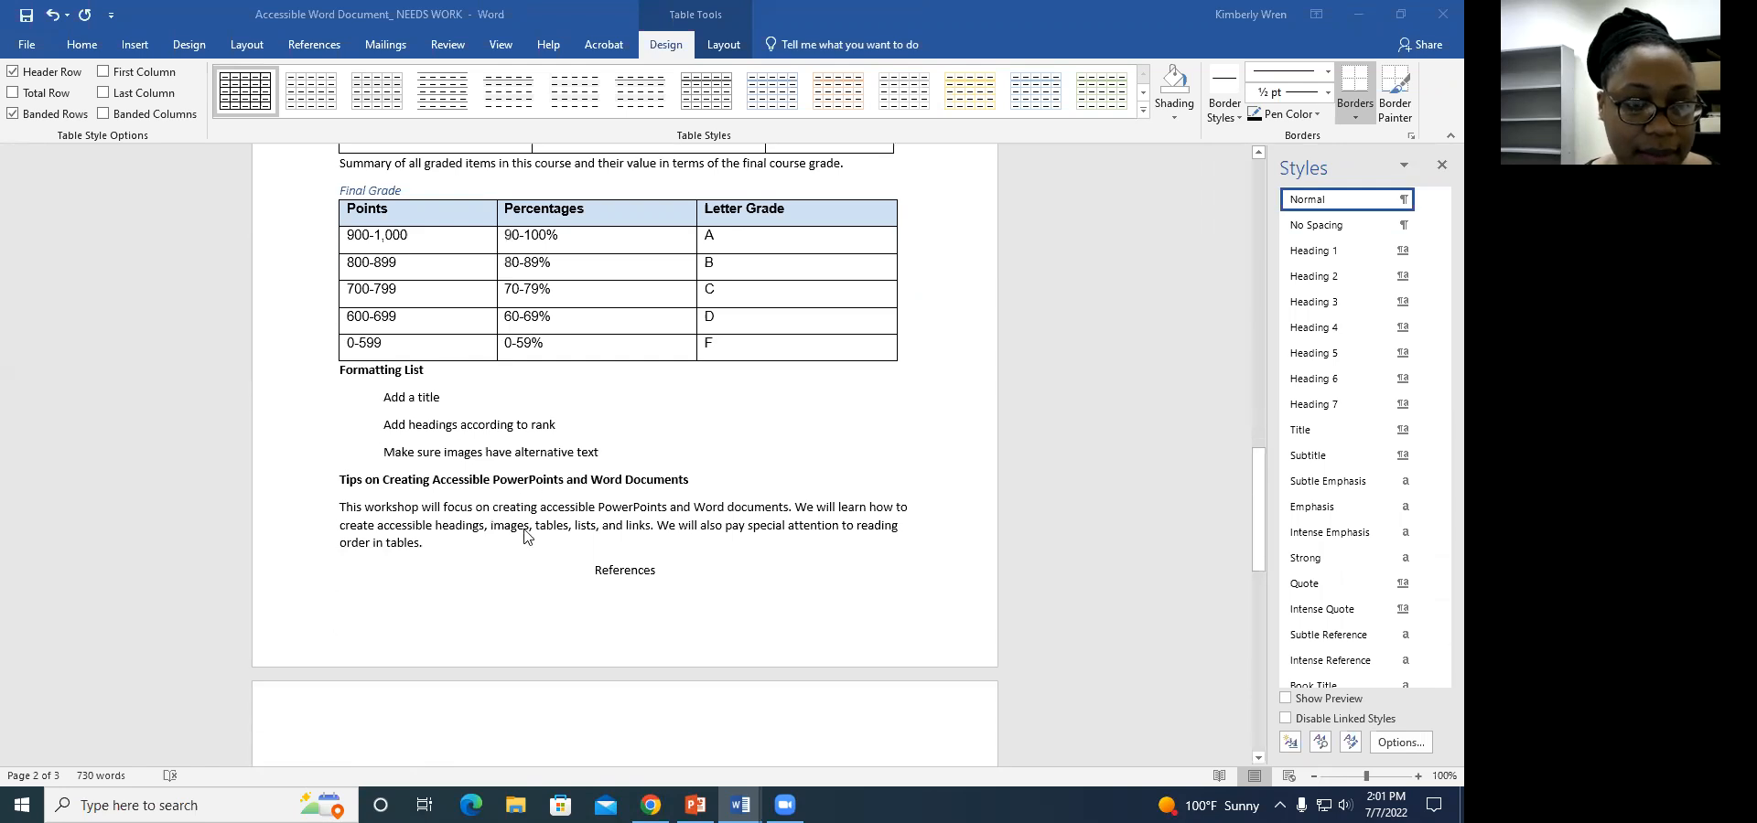
scroll(532, 535, up, 3)
scroll(409, 519, down, 8)
scroll(371, 519, up, 8)
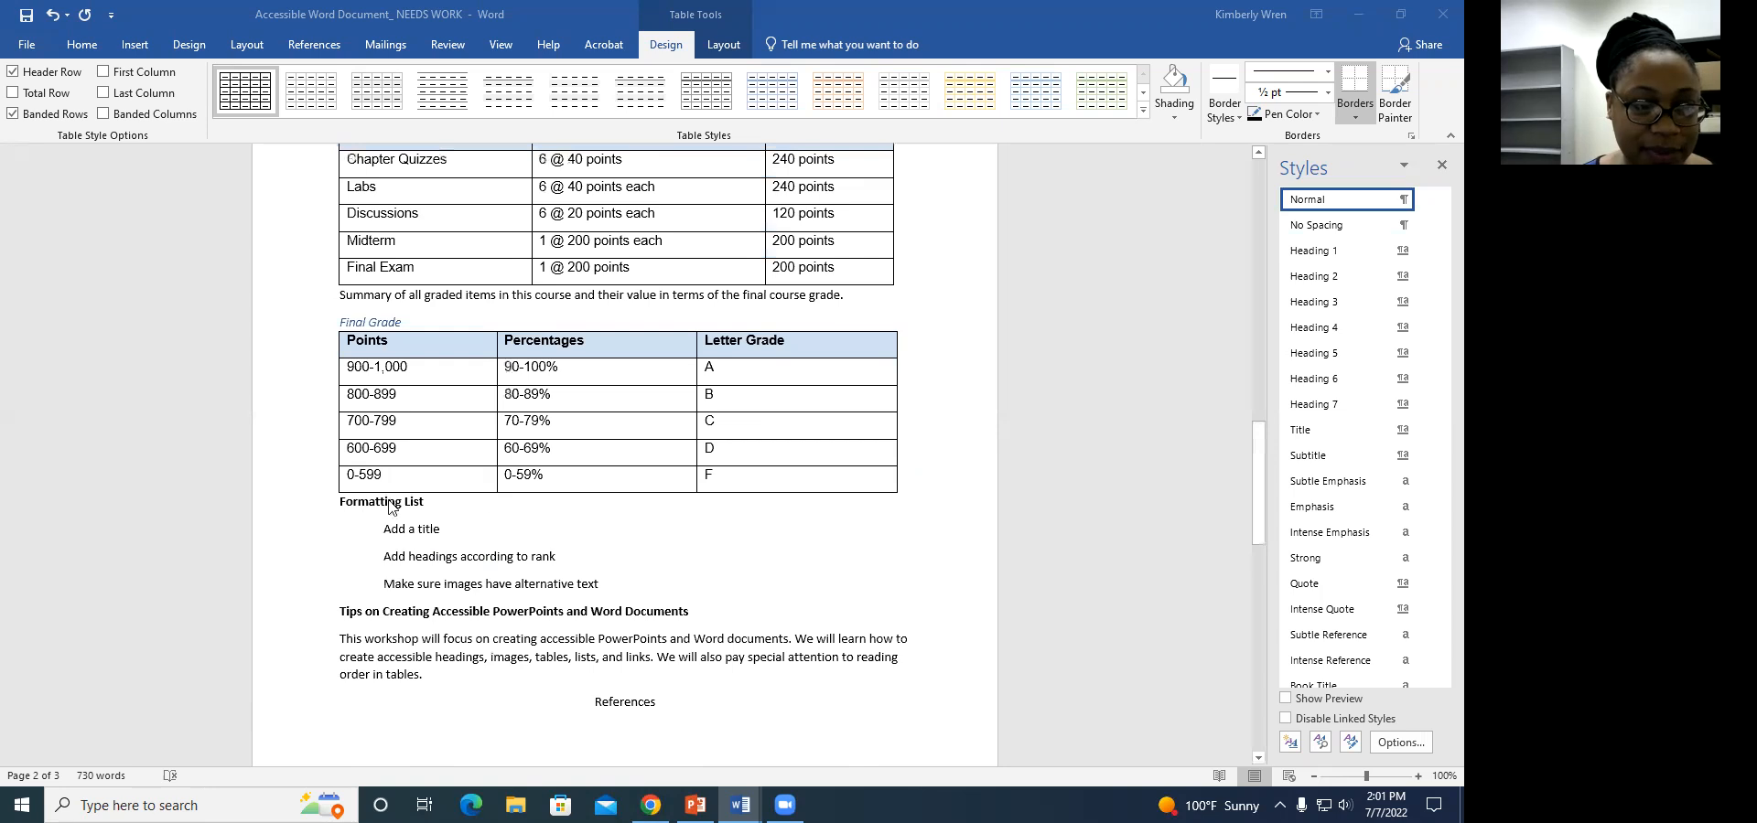
Review the document's Title property in the file information, then return to the document
scroll(540, 586, up, 12)
scroll(501, 459, up, 18)
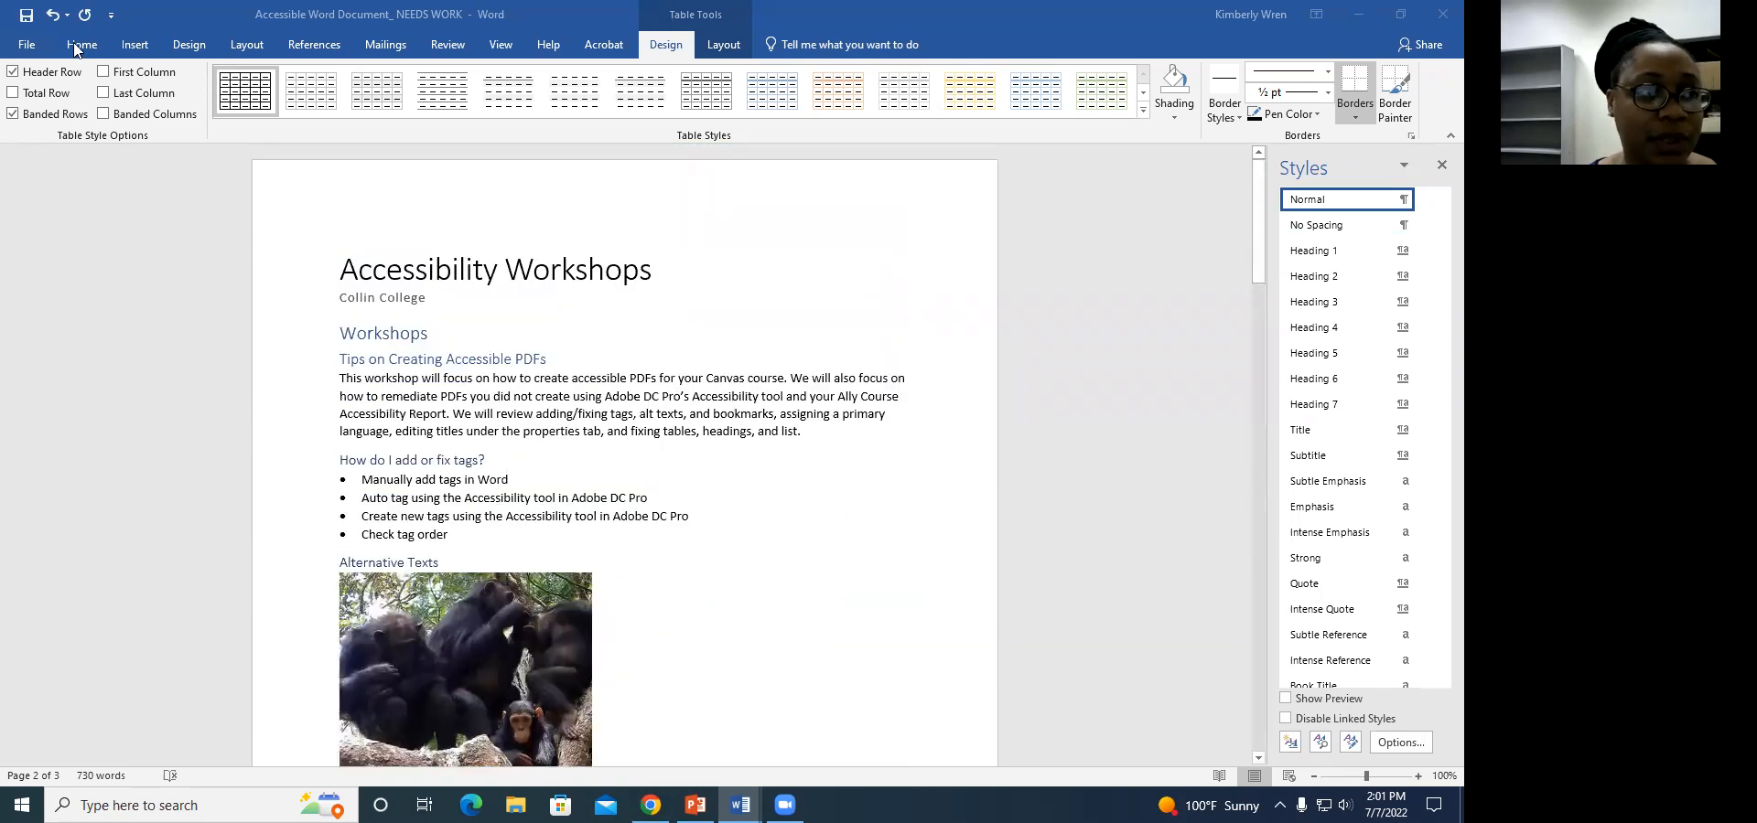
click(26, 45)
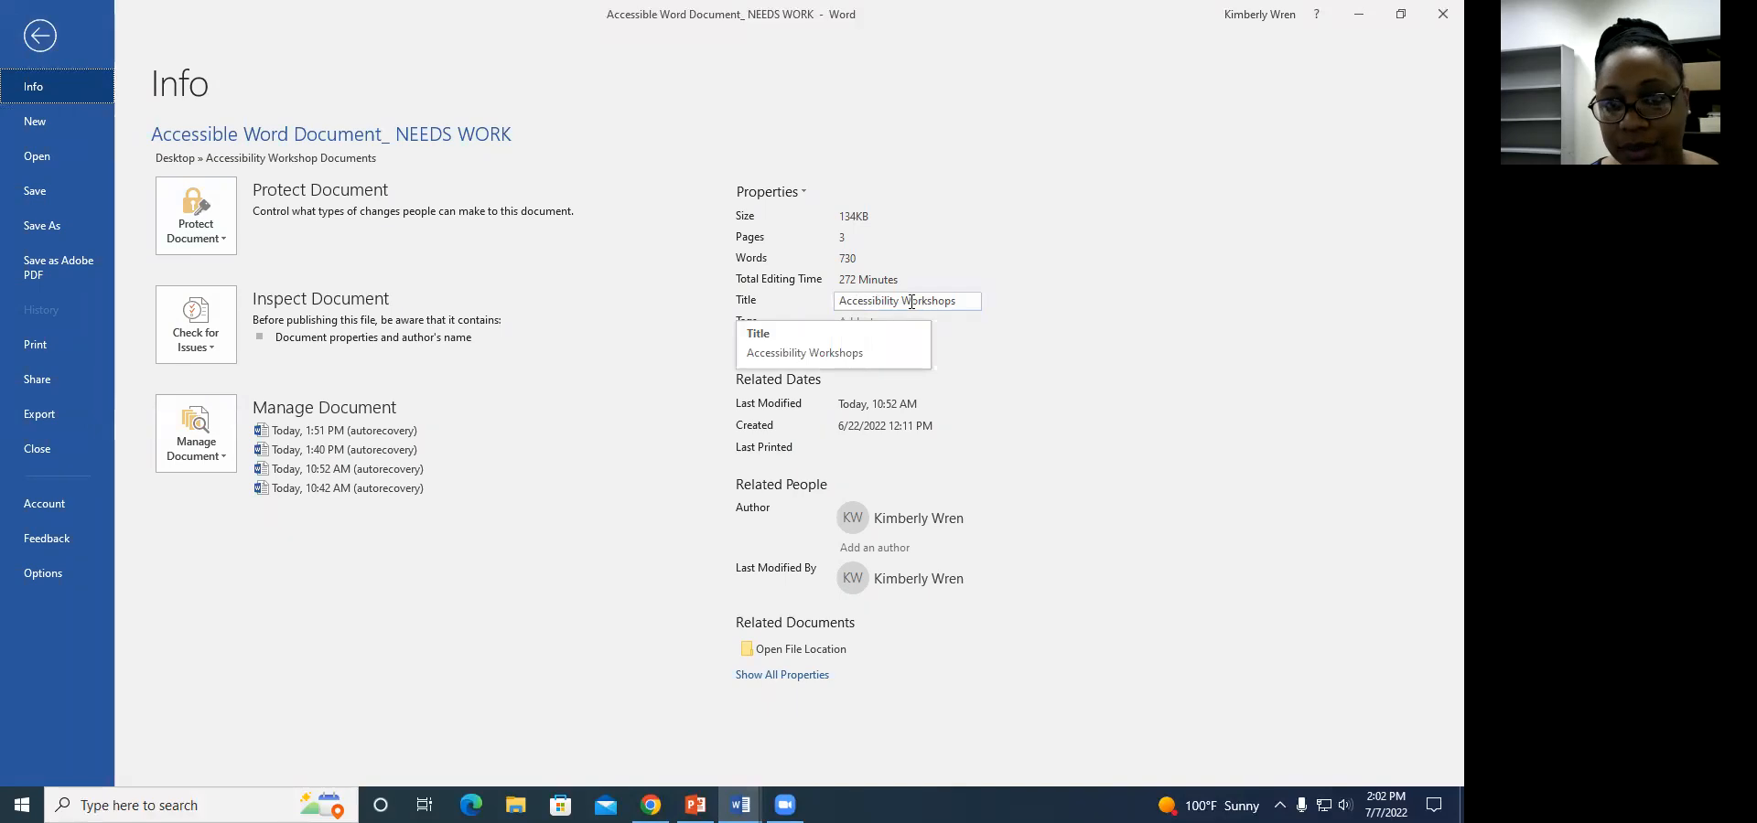
click(970, 300)
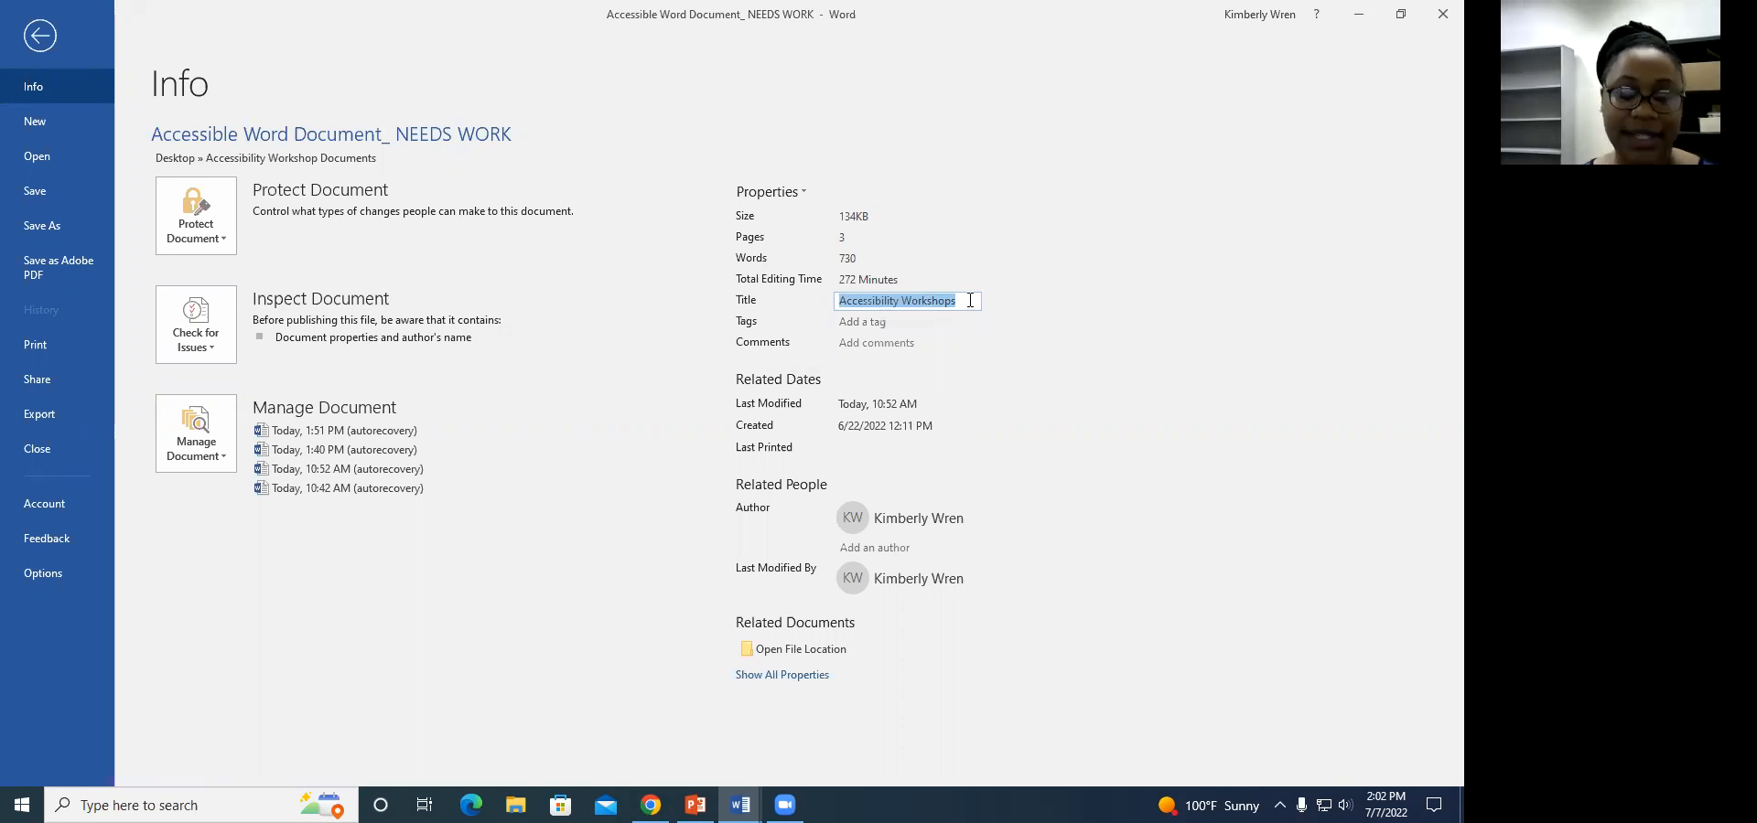
click(656, 331)
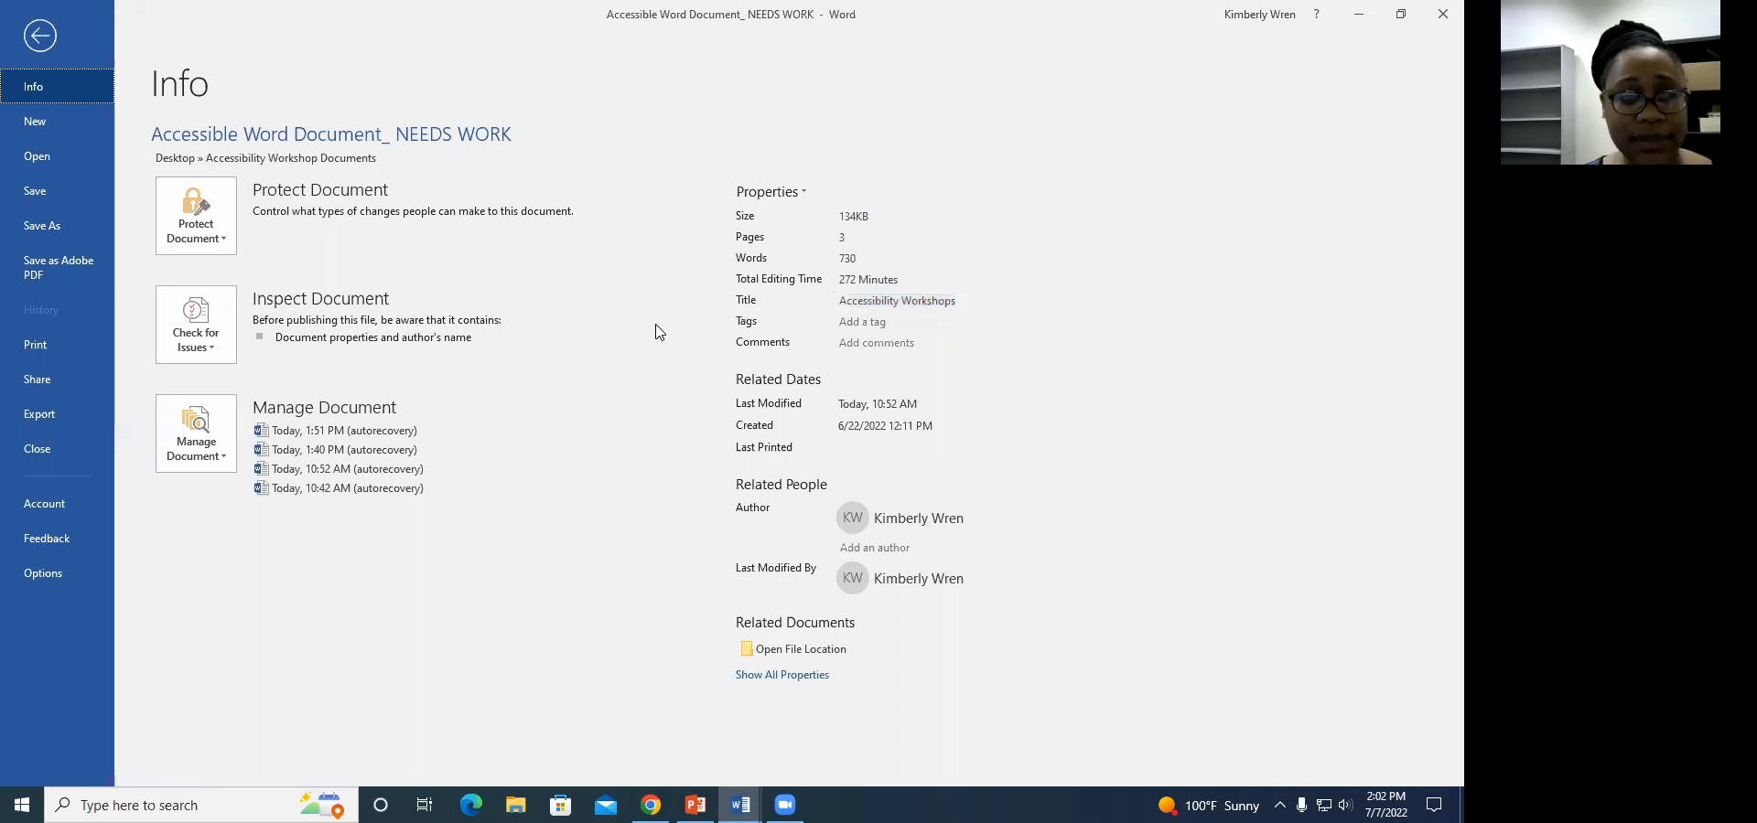
click(31, 48)
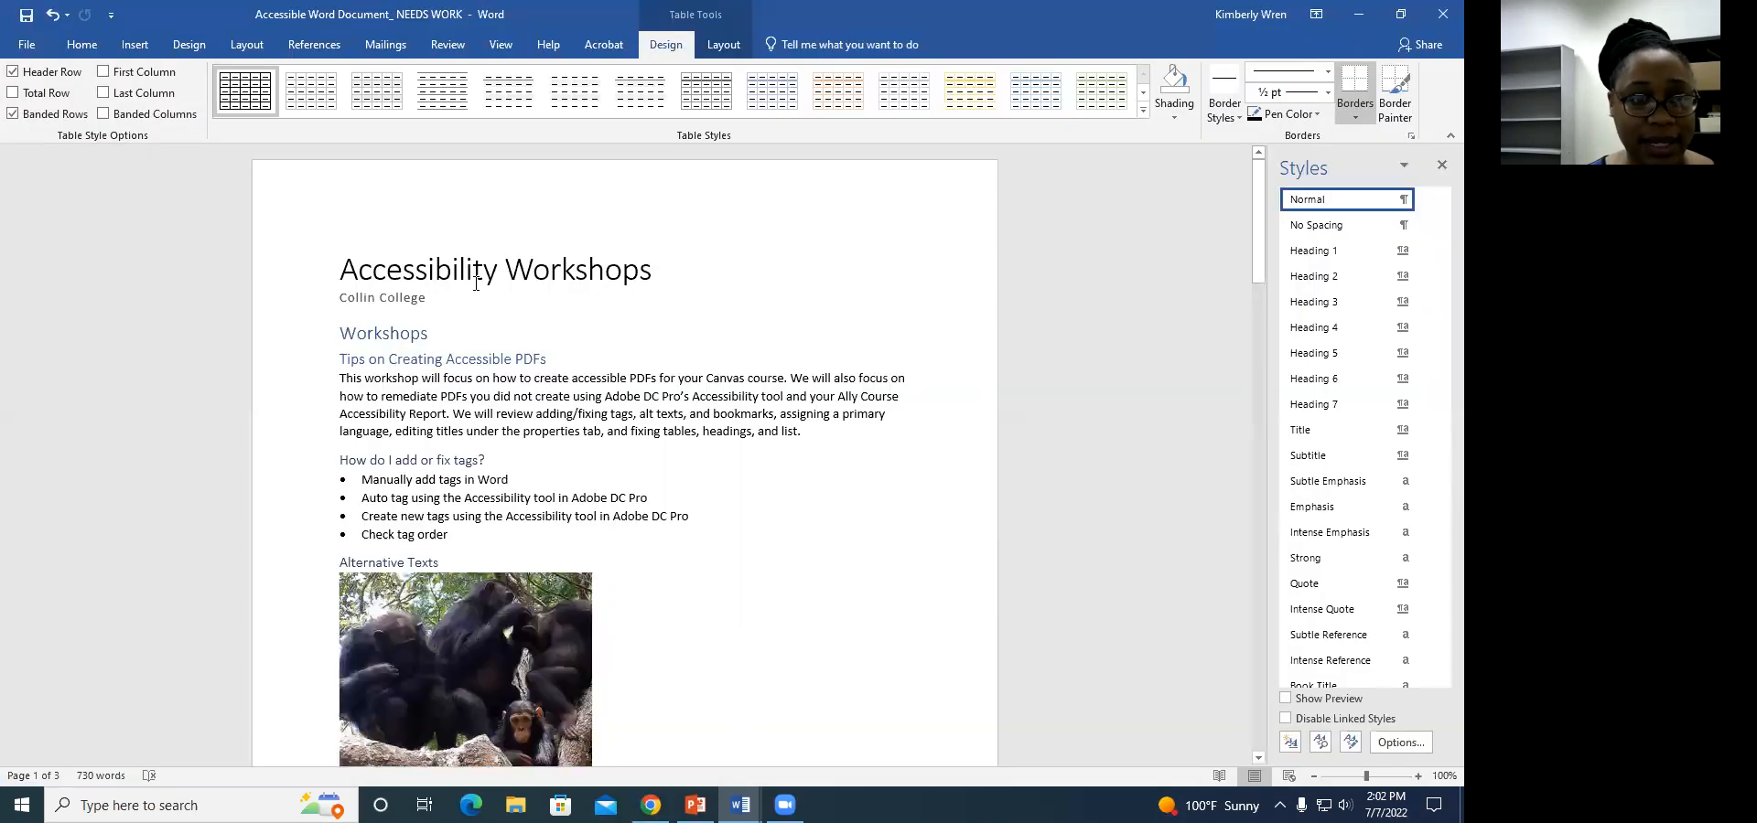
Try to create an Adobe PDF from the document, allowing PDFMaker to save the Word file, and cancel the PDF save
click(475, 279)
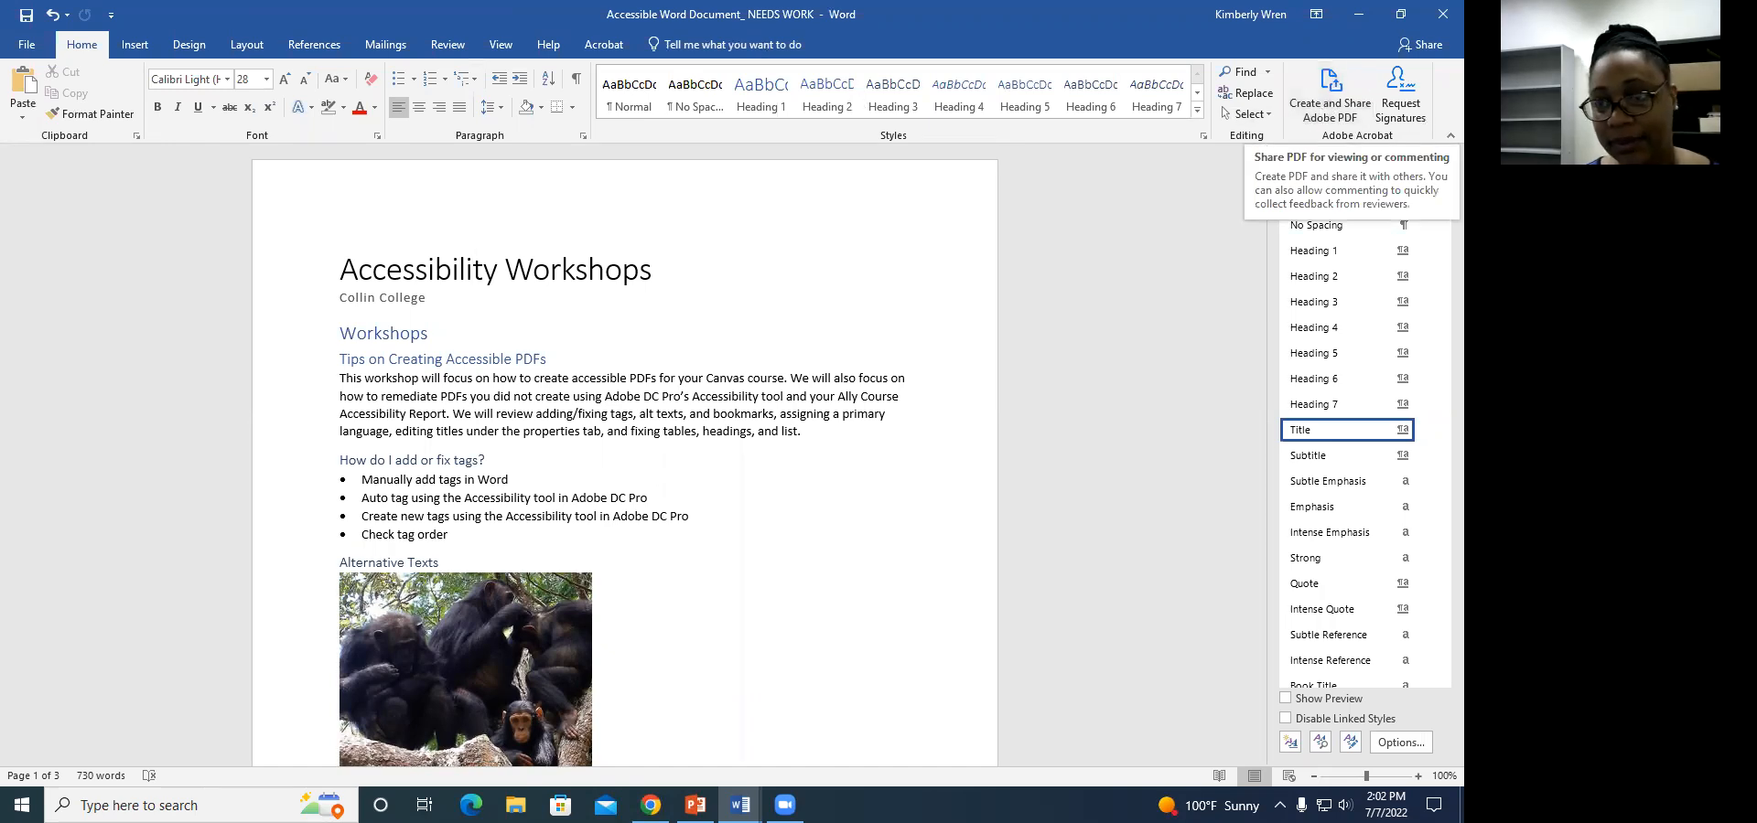
click(1323, 105)
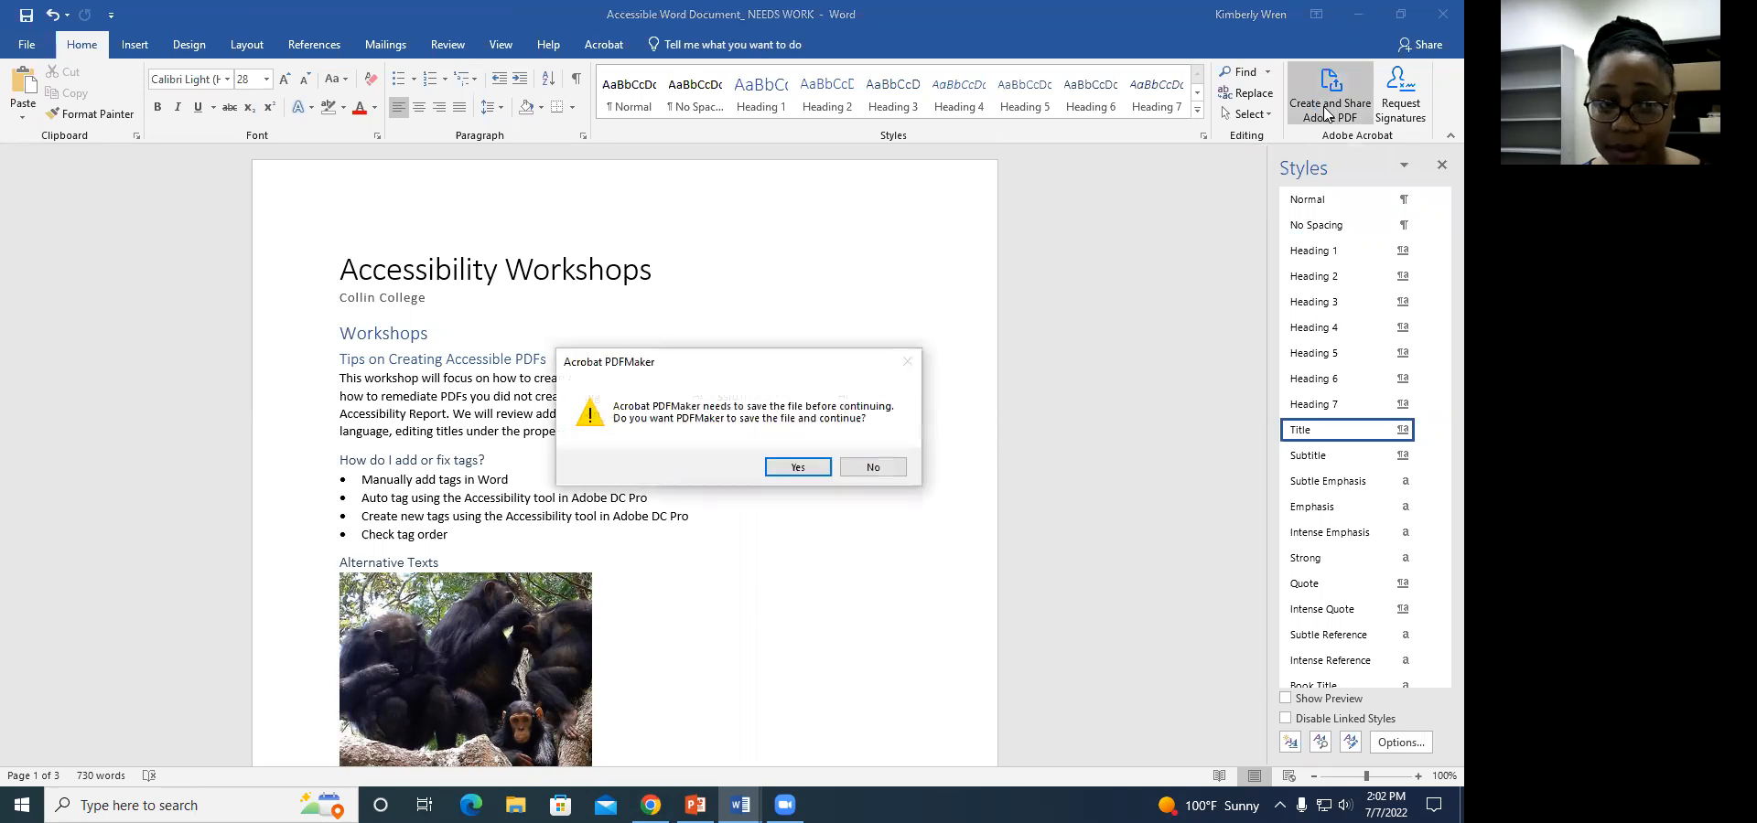
click(792, 468)
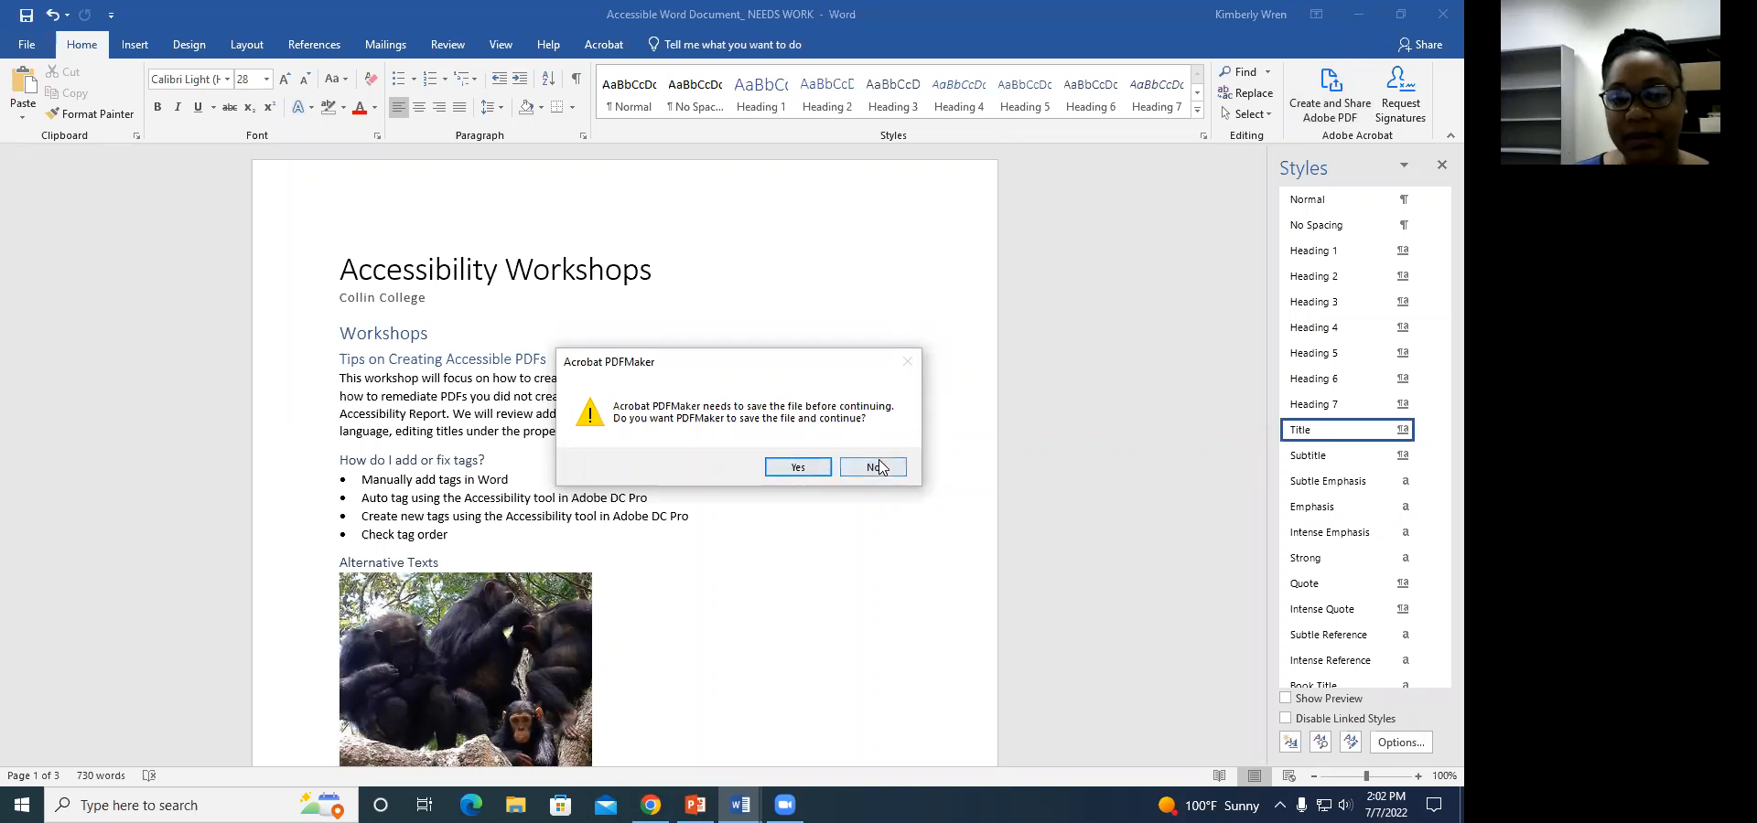
click(1341, 110)
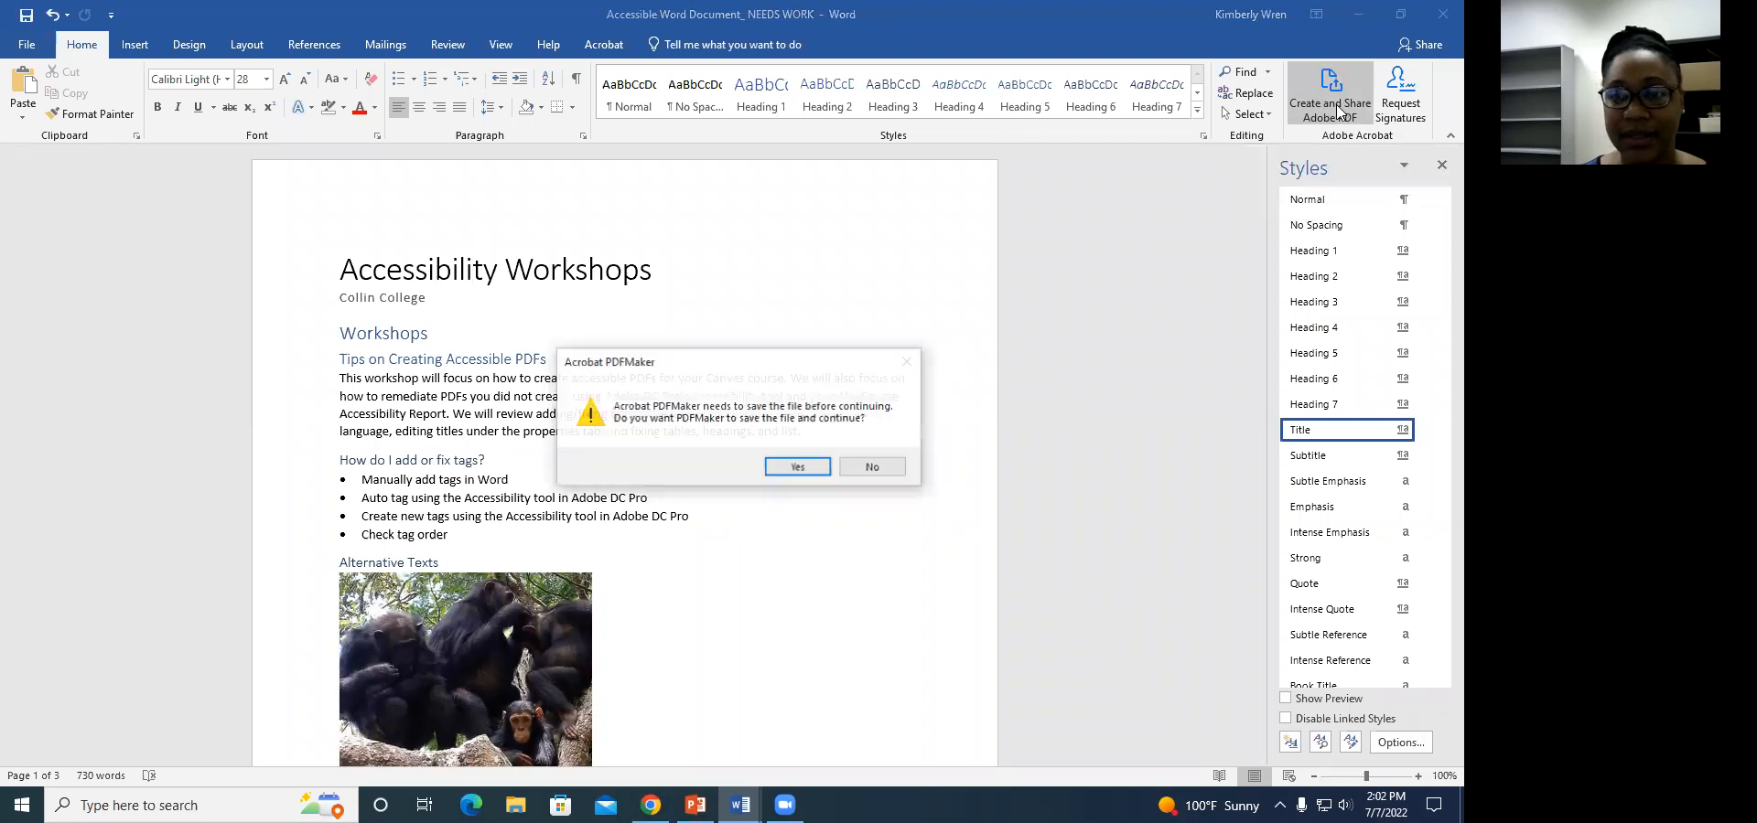
click(799, 467)
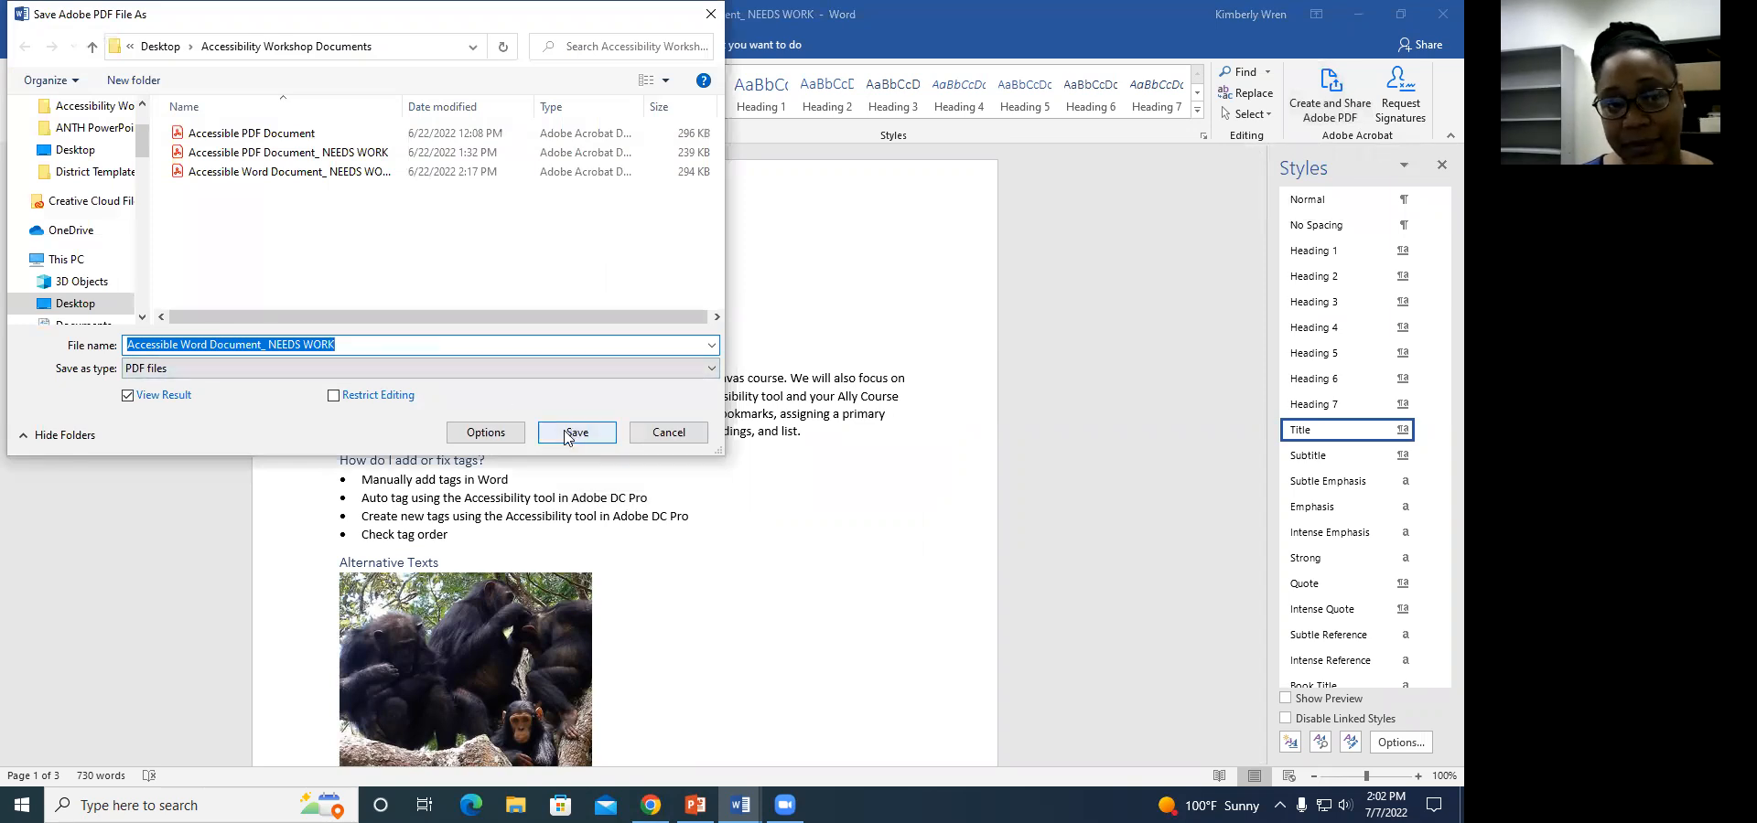
click(671, 436)
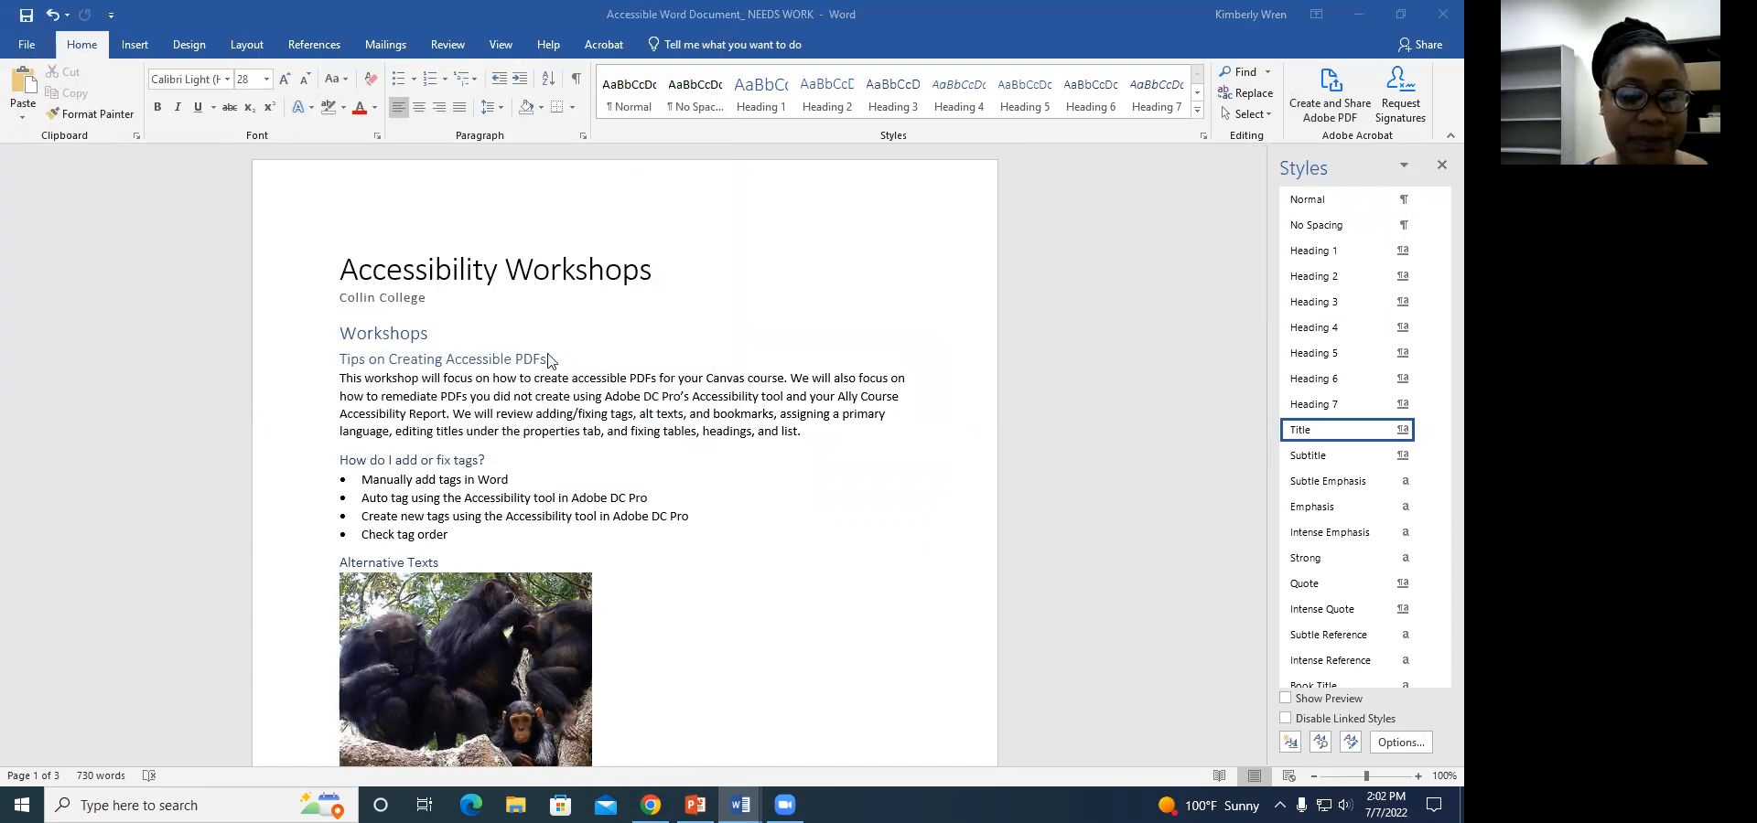
Examine the Summary of Graded Work and Final Grade tables and the unformatted sections after them
scroll(655, 392, down, 9)
scroll(656, 396, down, 10)
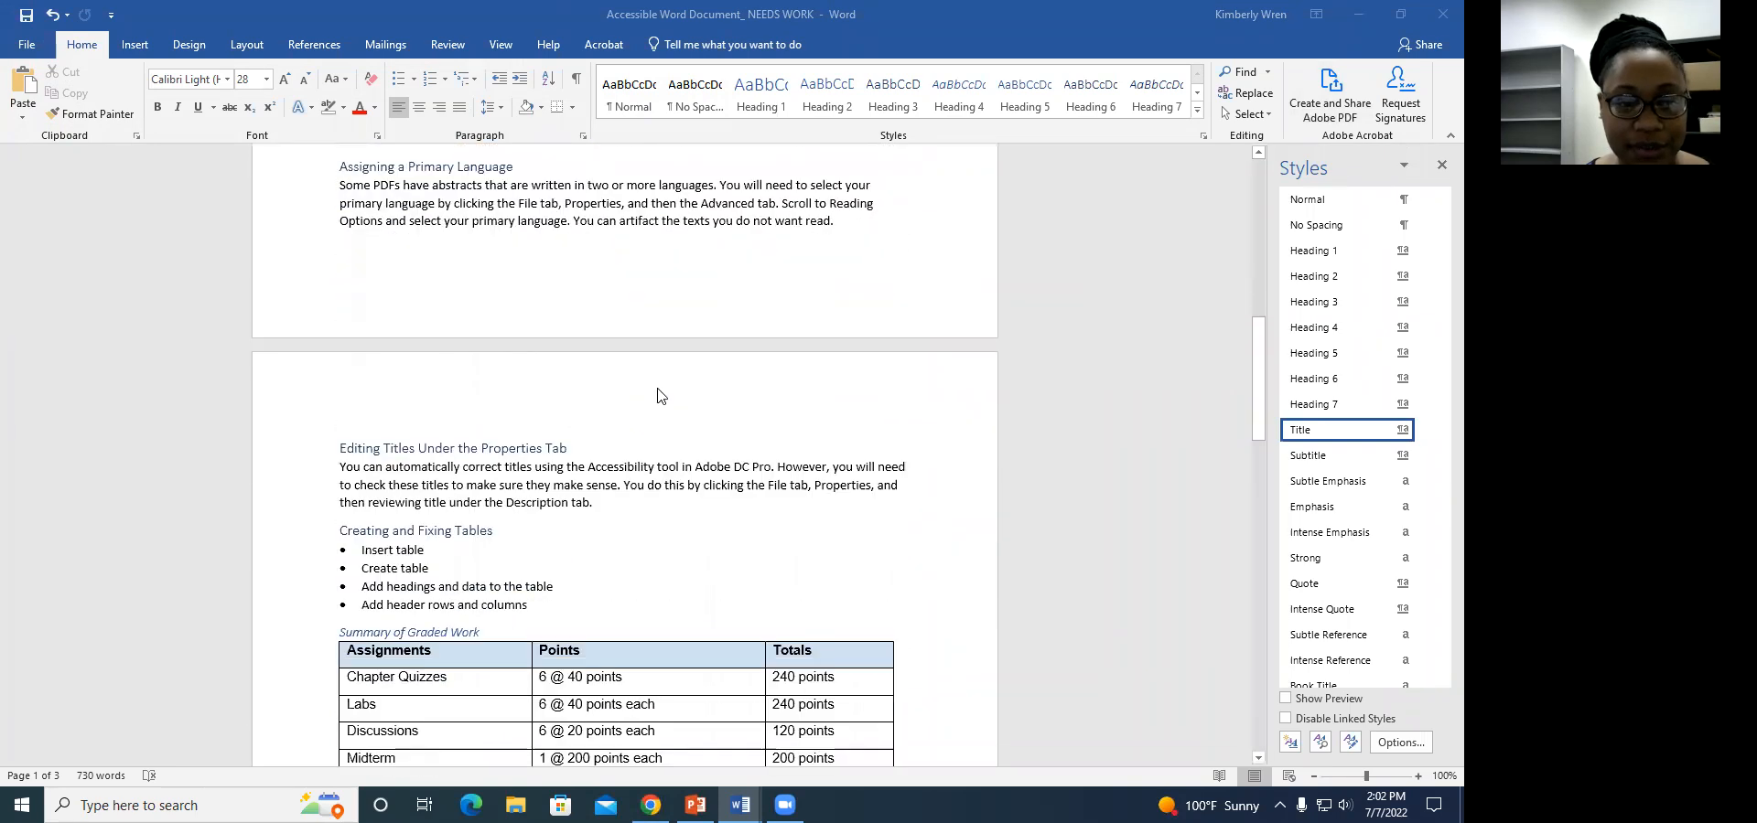
scroll(657, 395, down, 2)
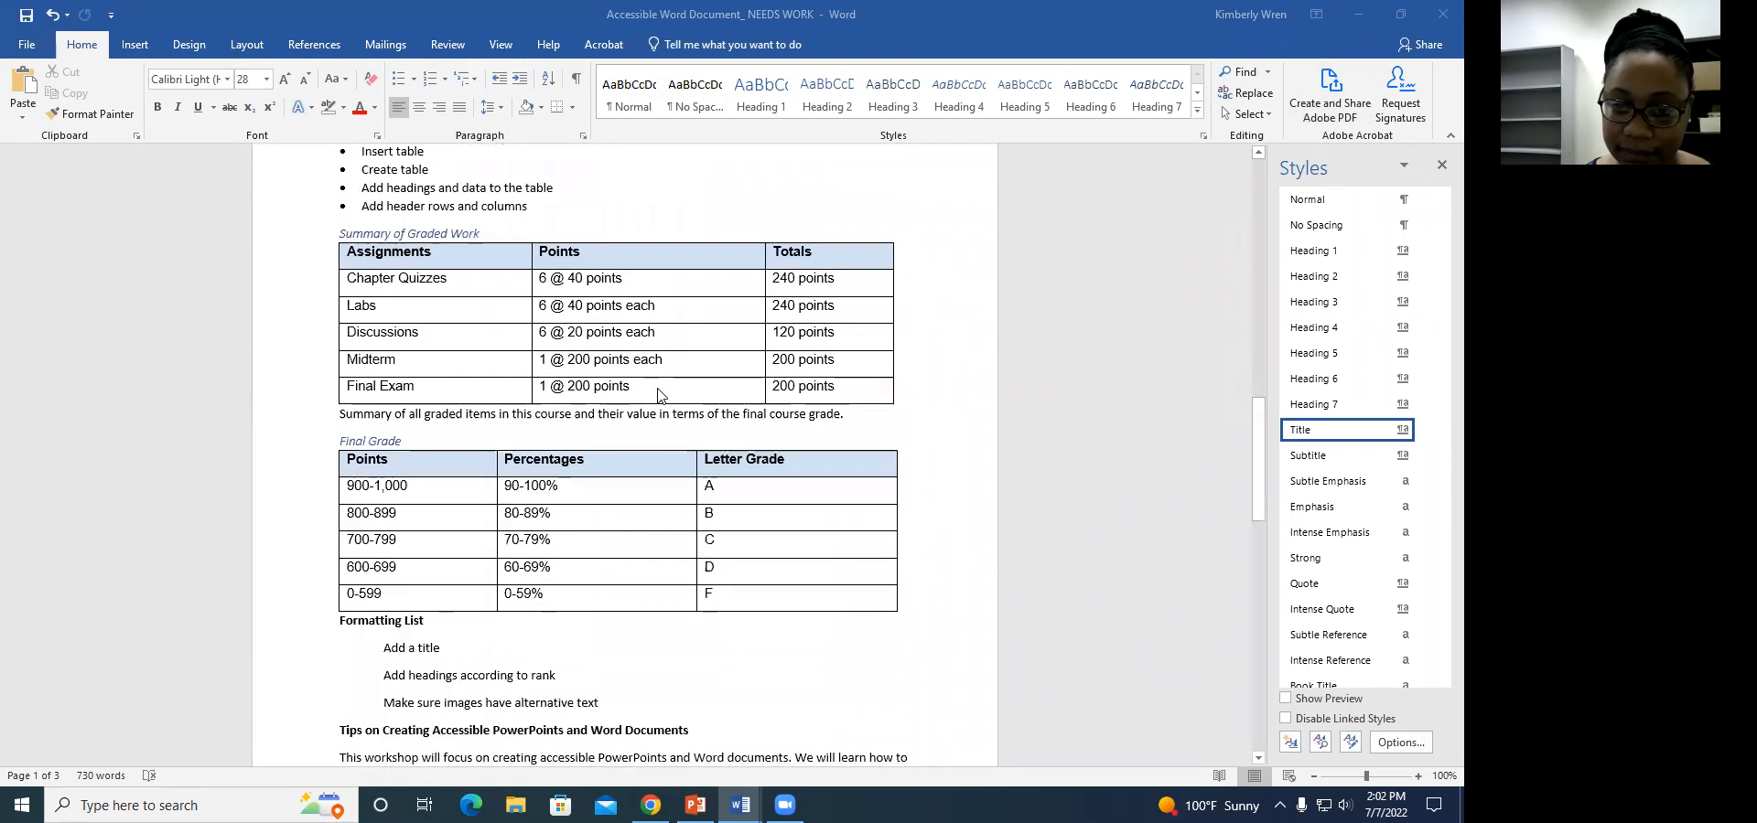
scroll(416, 515, down, 2)
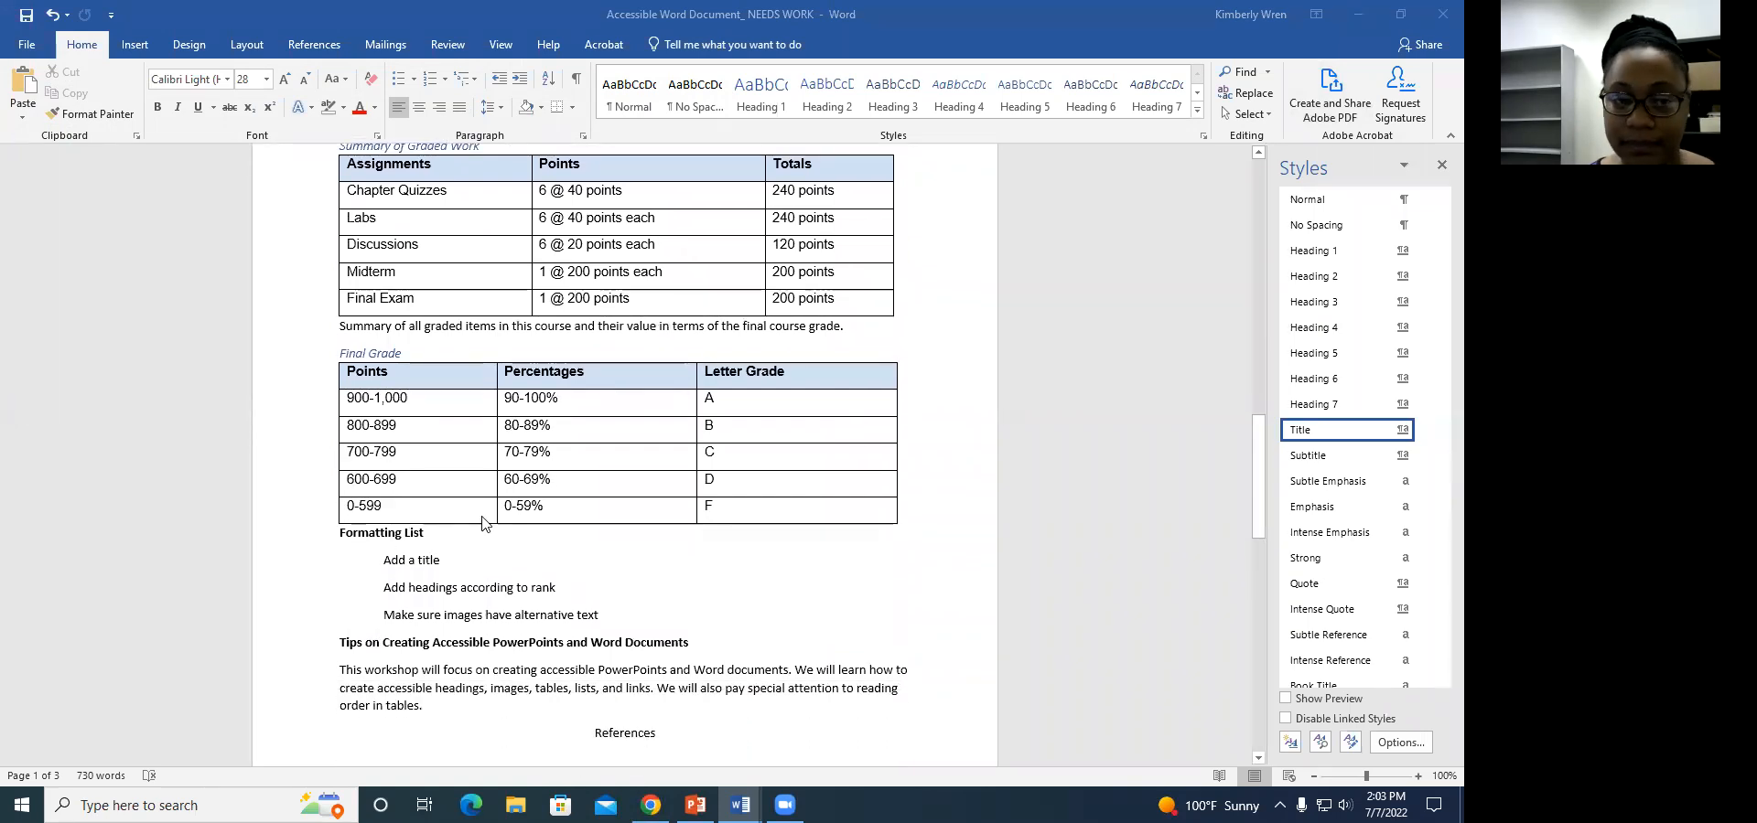
scroll(540, 485, up, 4)
scroll(540, 485, up, 1)
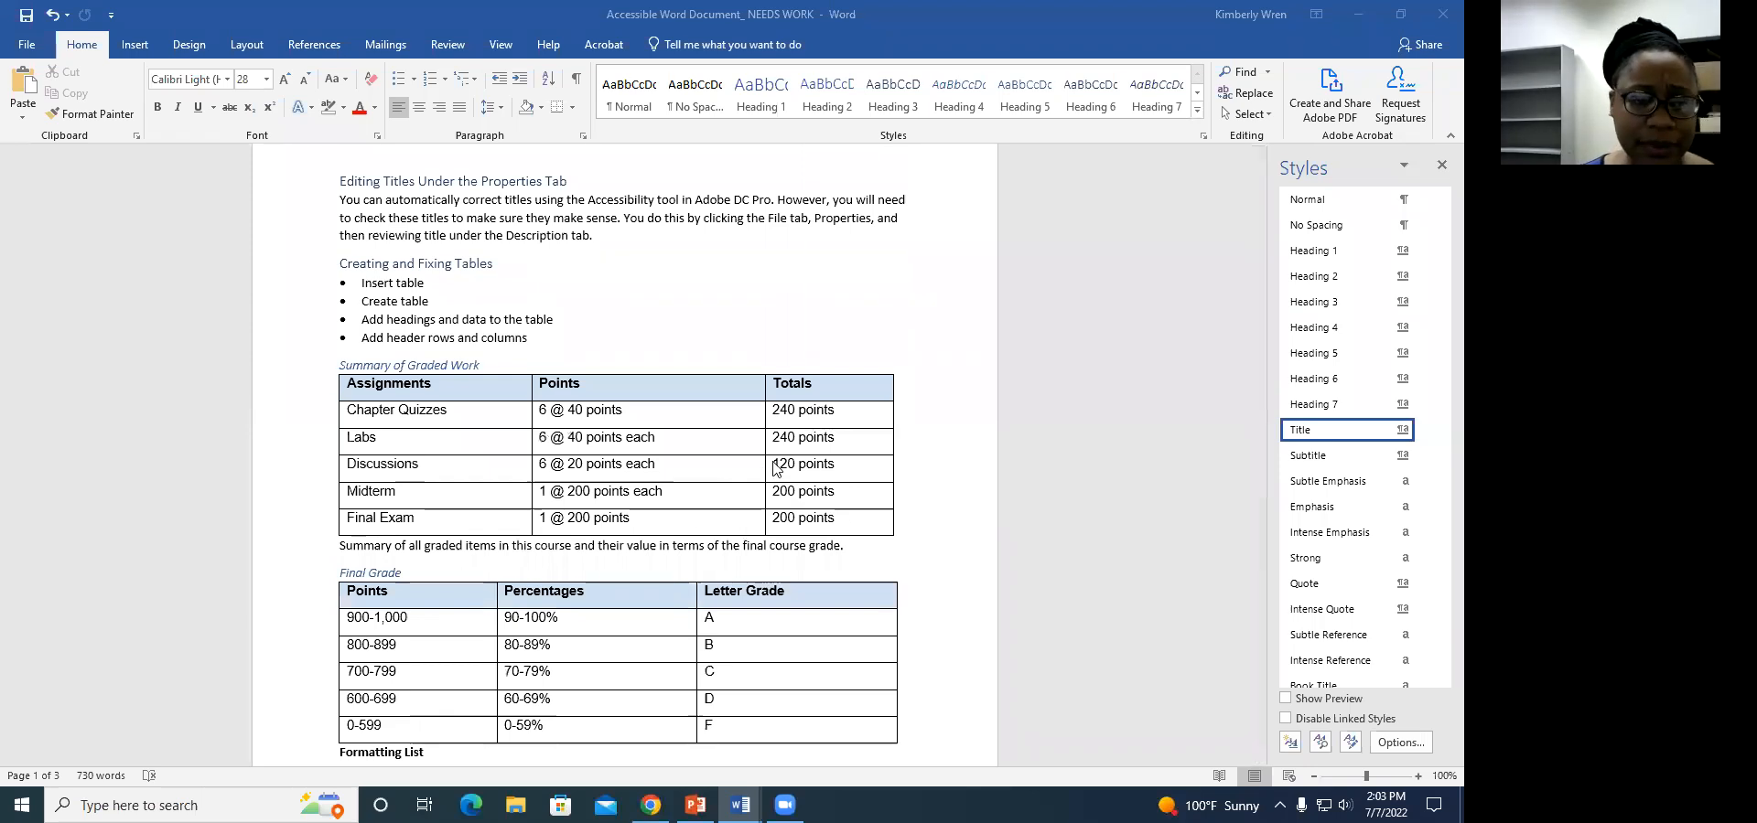
scroll(773, 468, up, 5)
scroll(773, 468, down, 8)
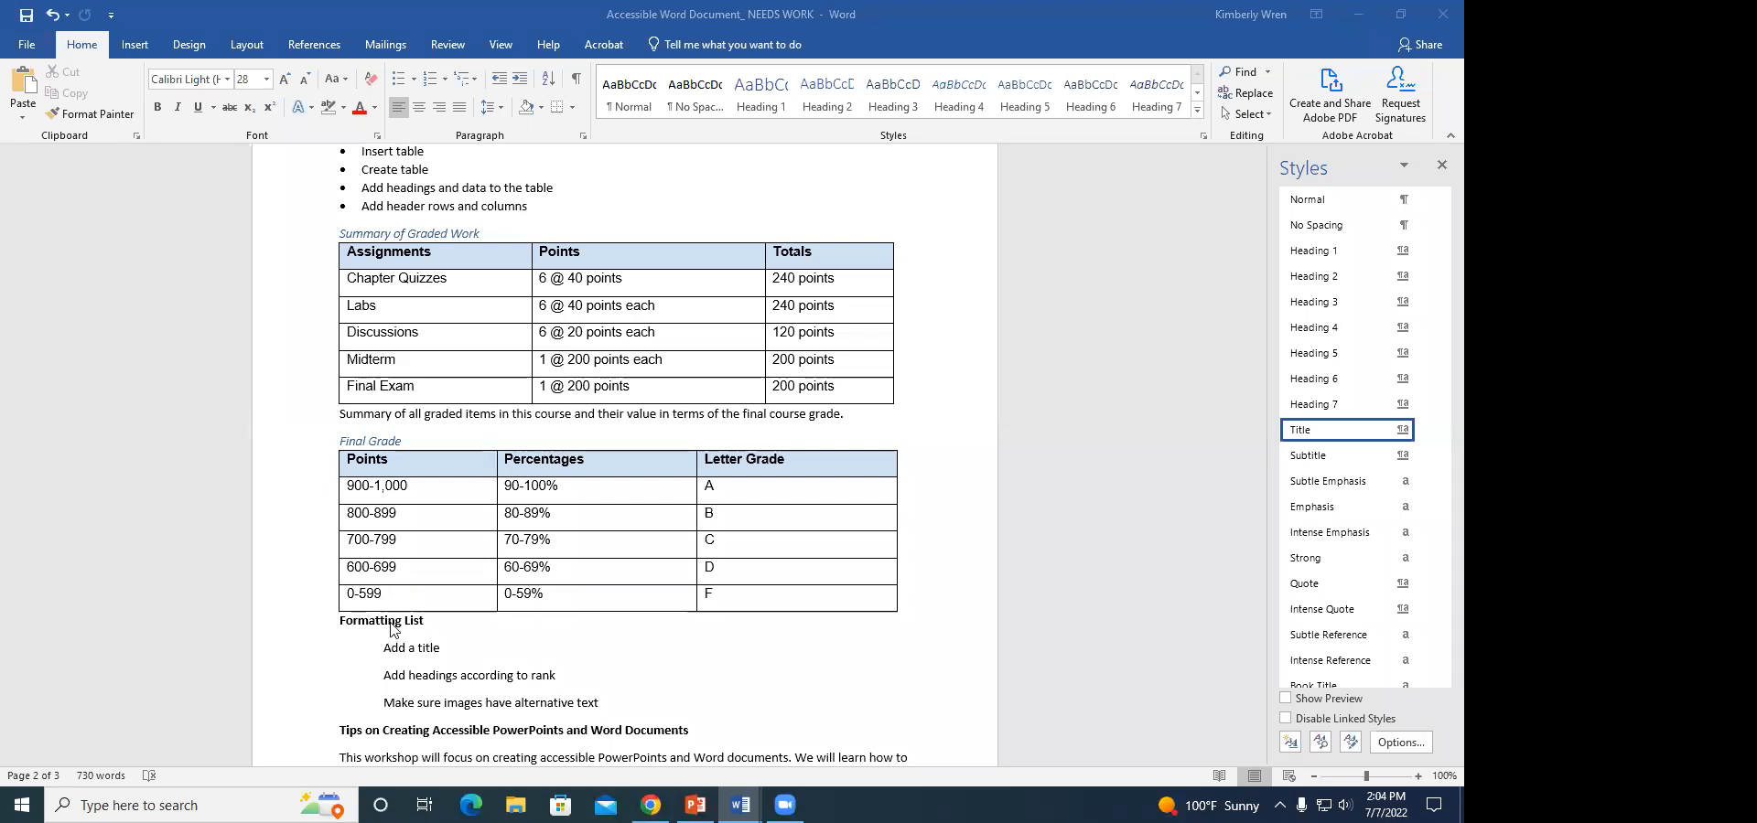
scroll(398, 604, up, 4)
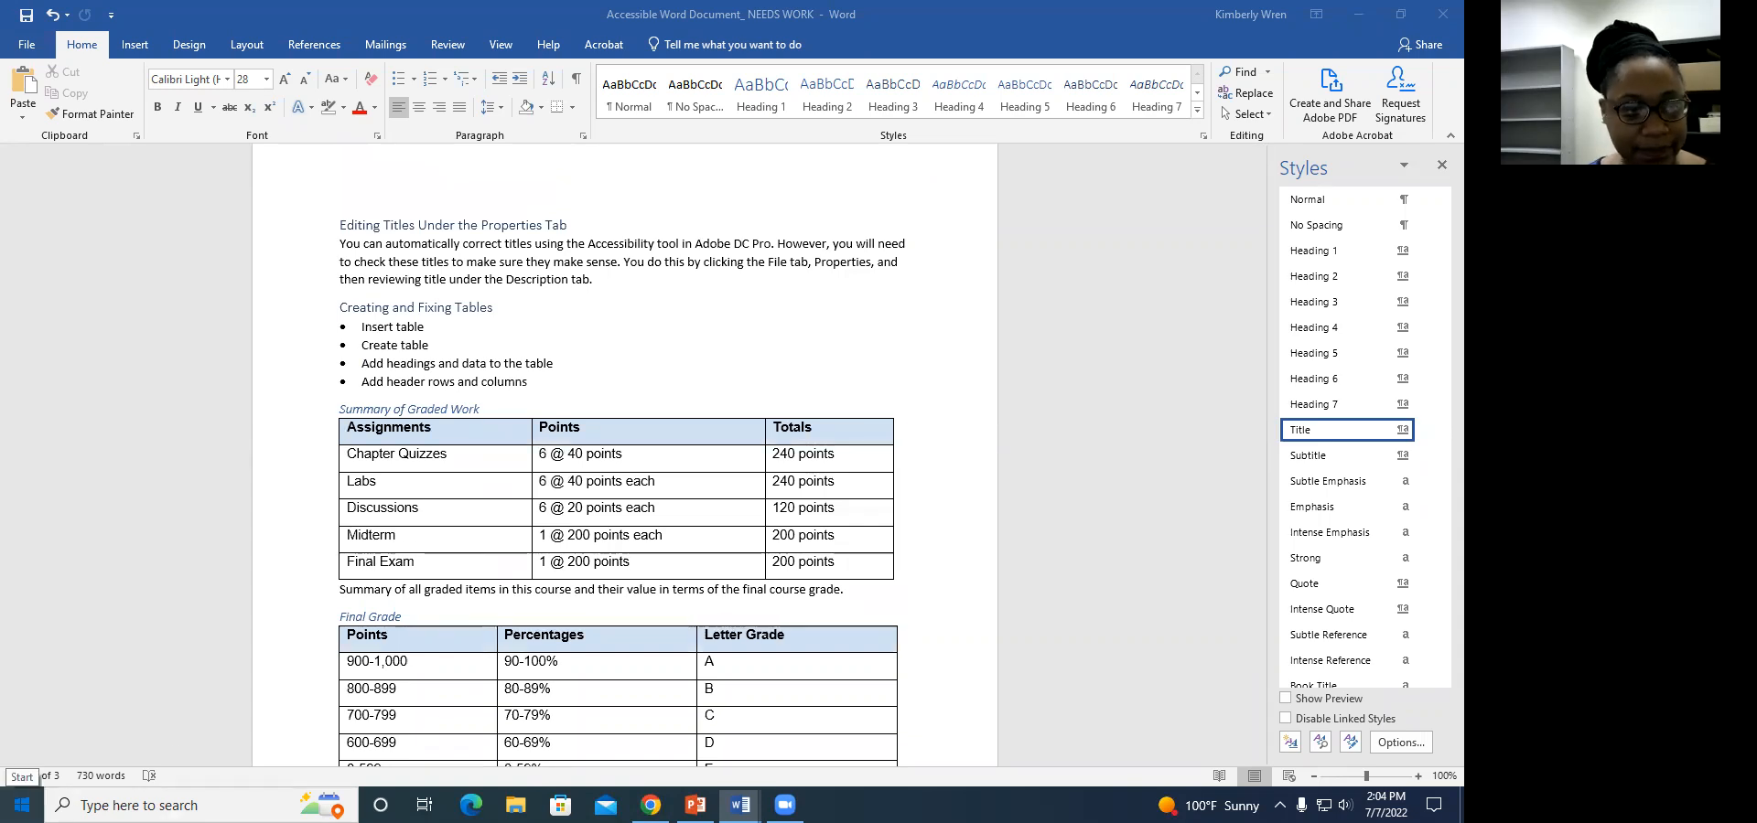
Switch to Adobe Acrobat DC, open the recent file "Accessible PDF Document_ NEEDS WORK", and open the Accessibility tool
click(22, 804)
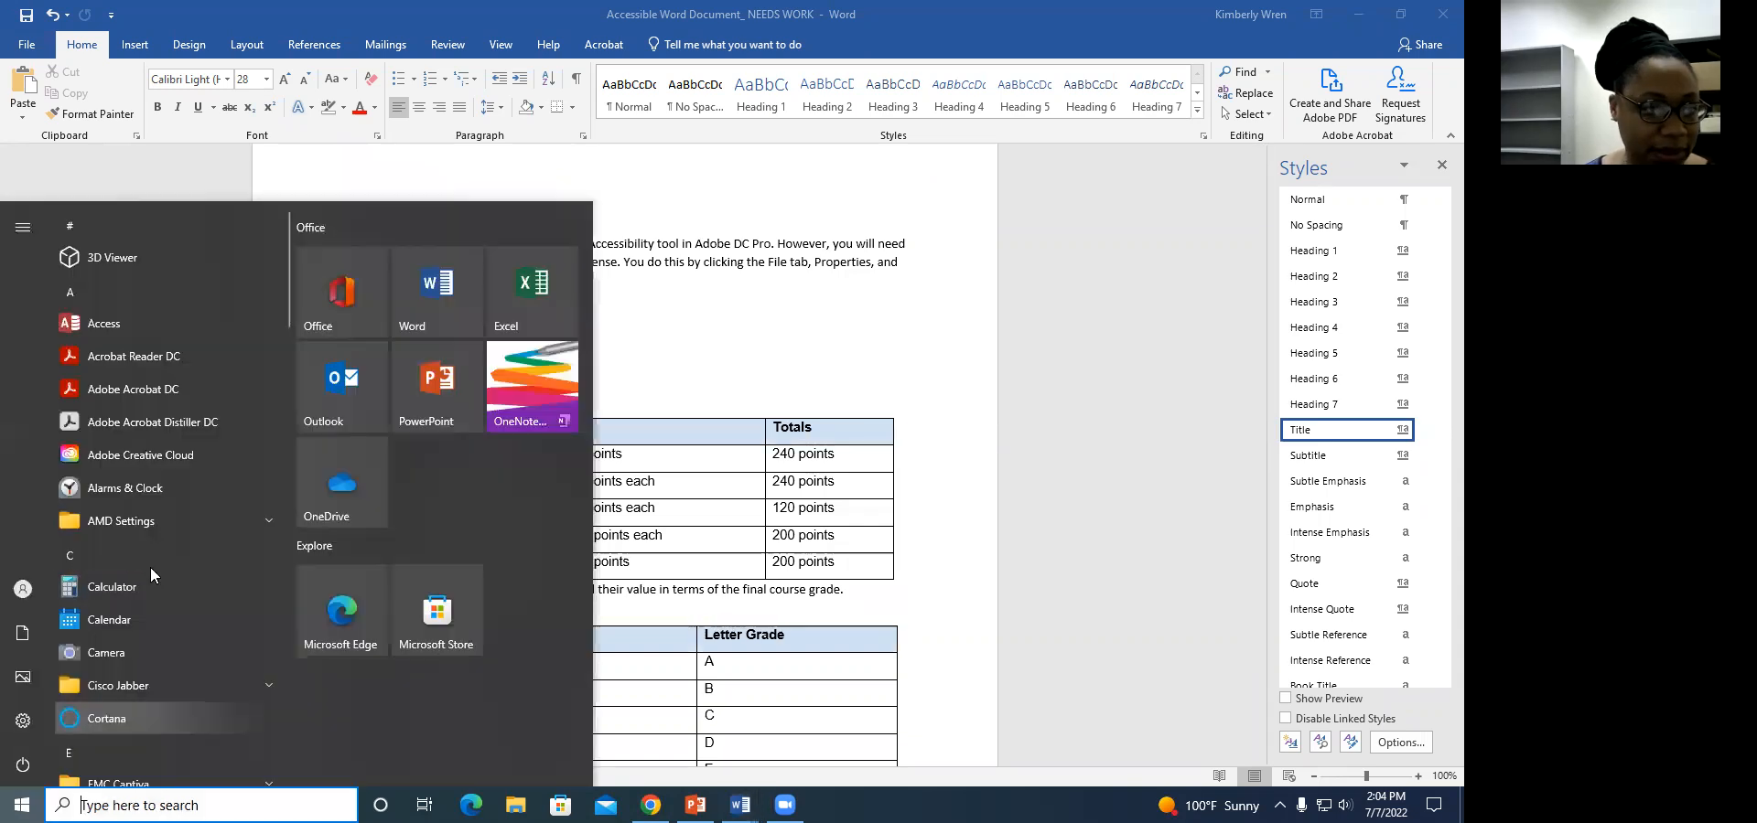
click(151, 390)
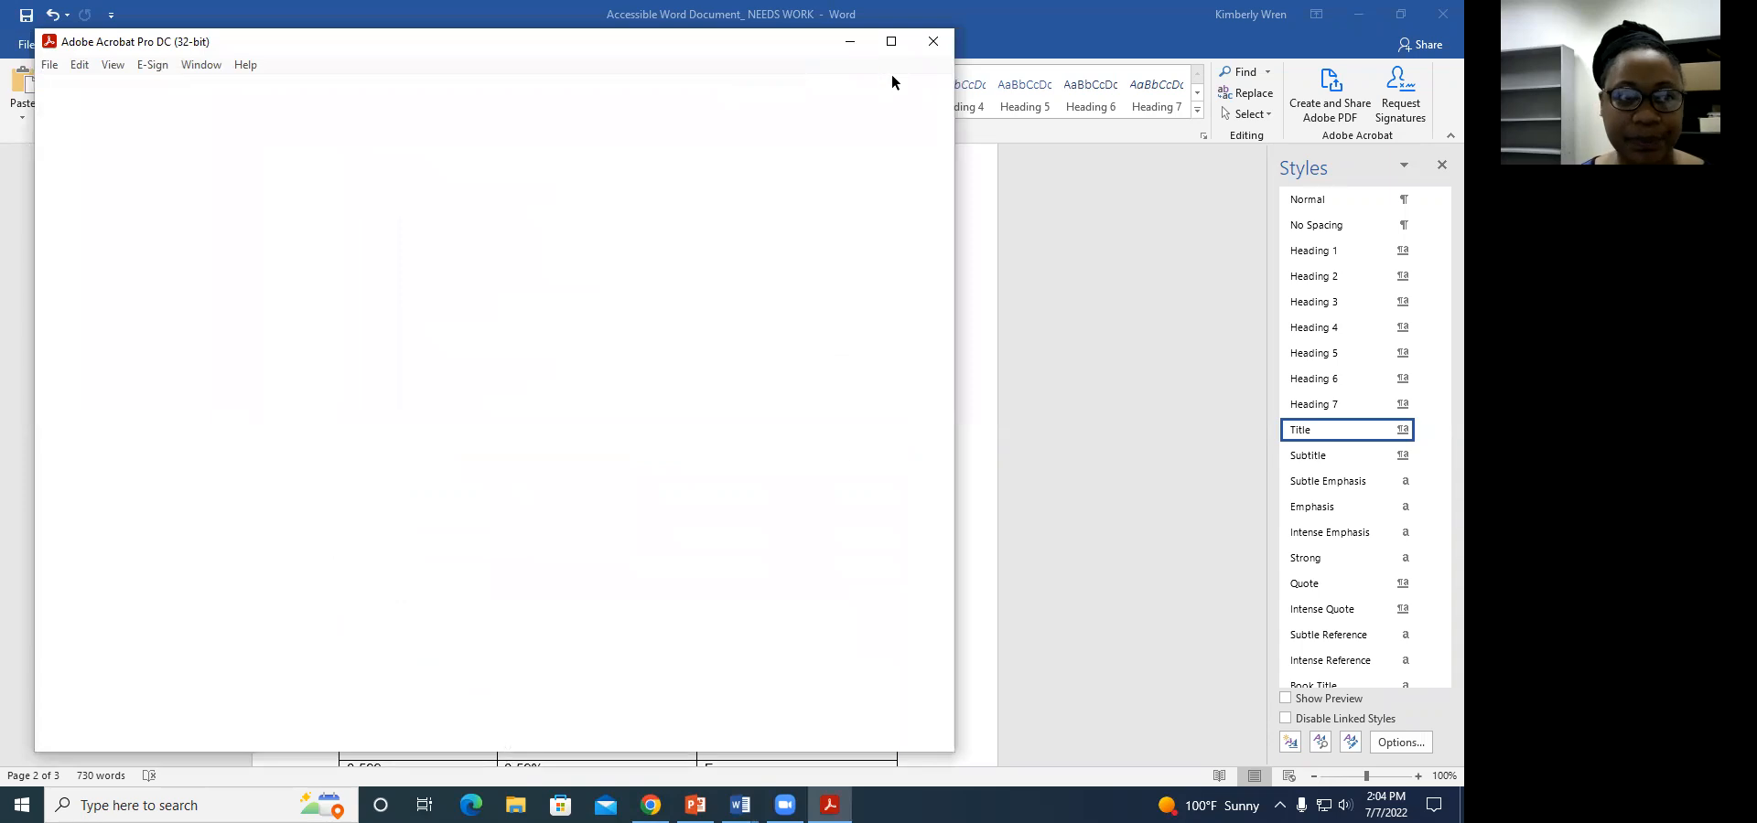
click(892, 42)
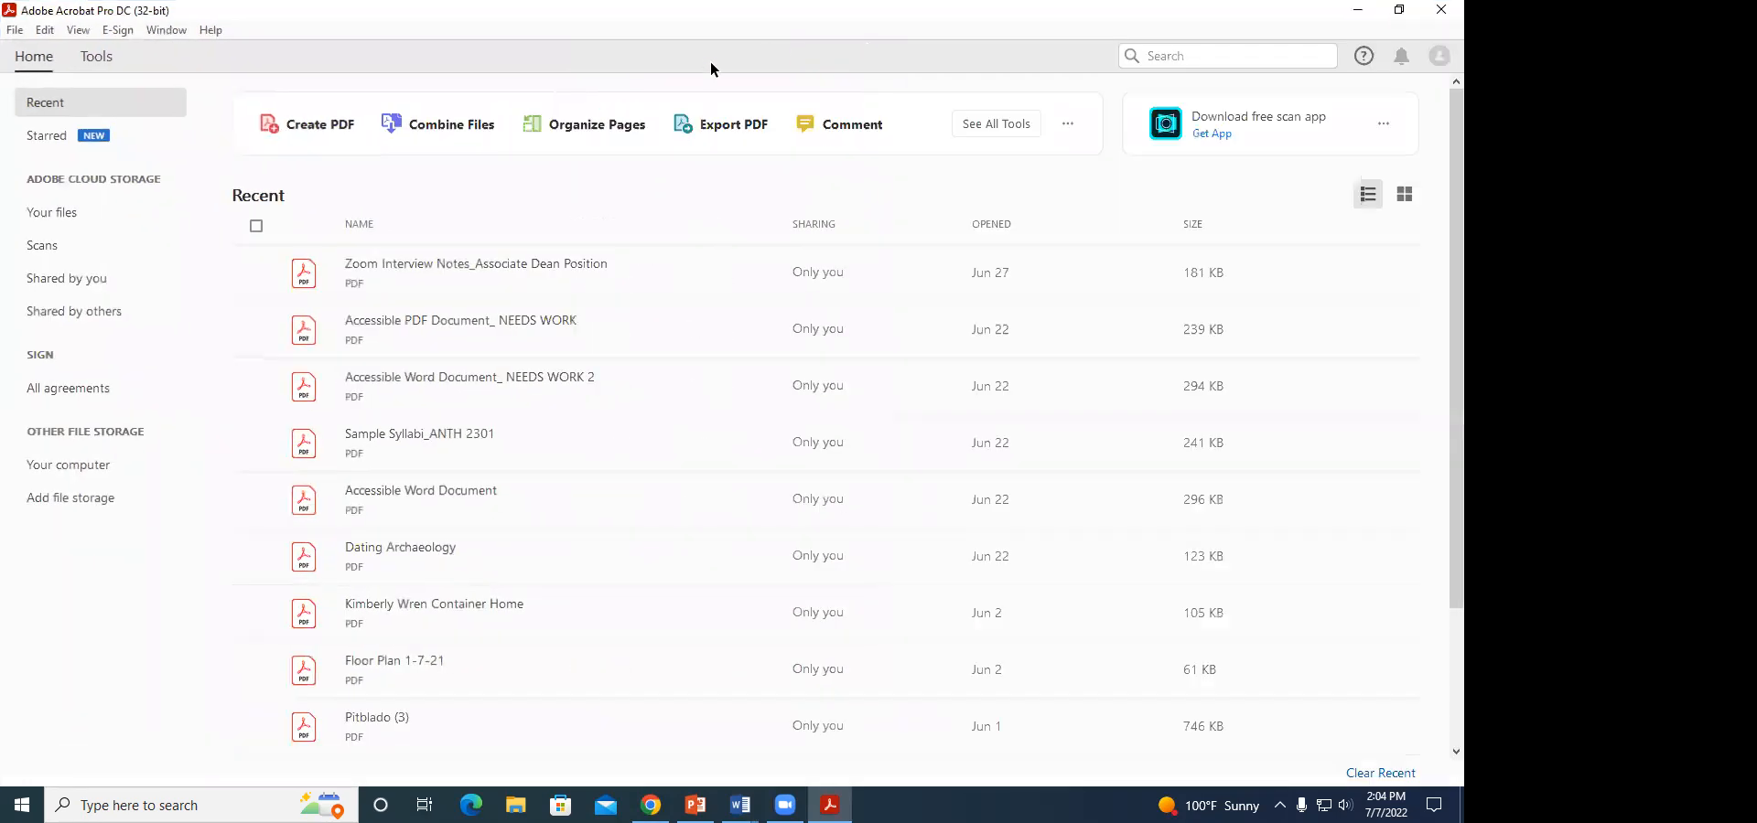
double_click(376, 320)
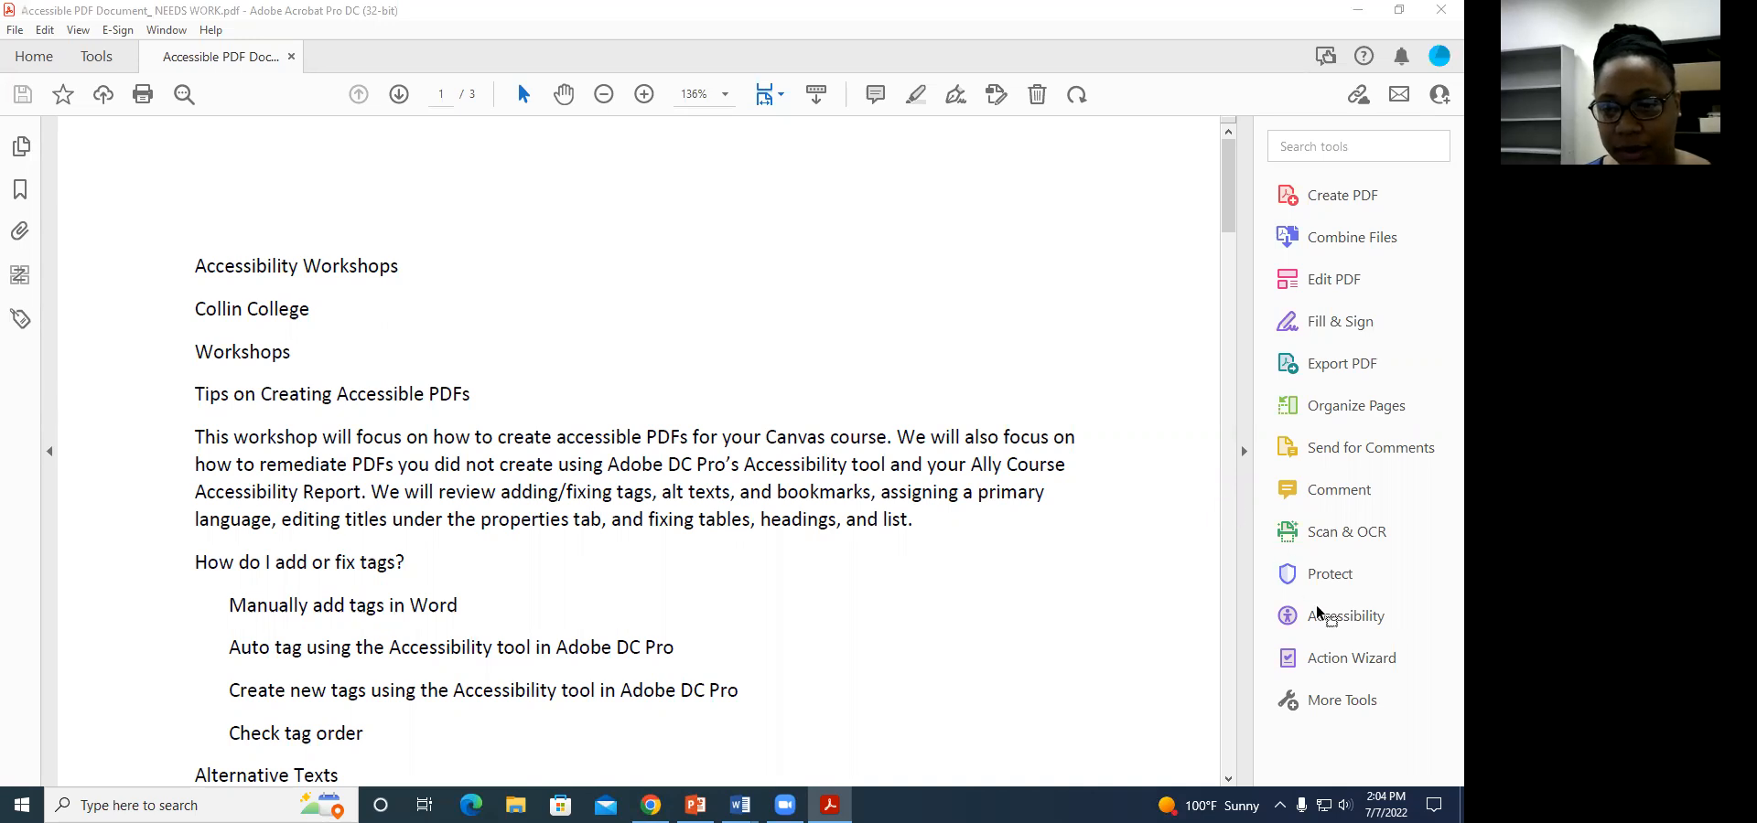
click(1372, 628)
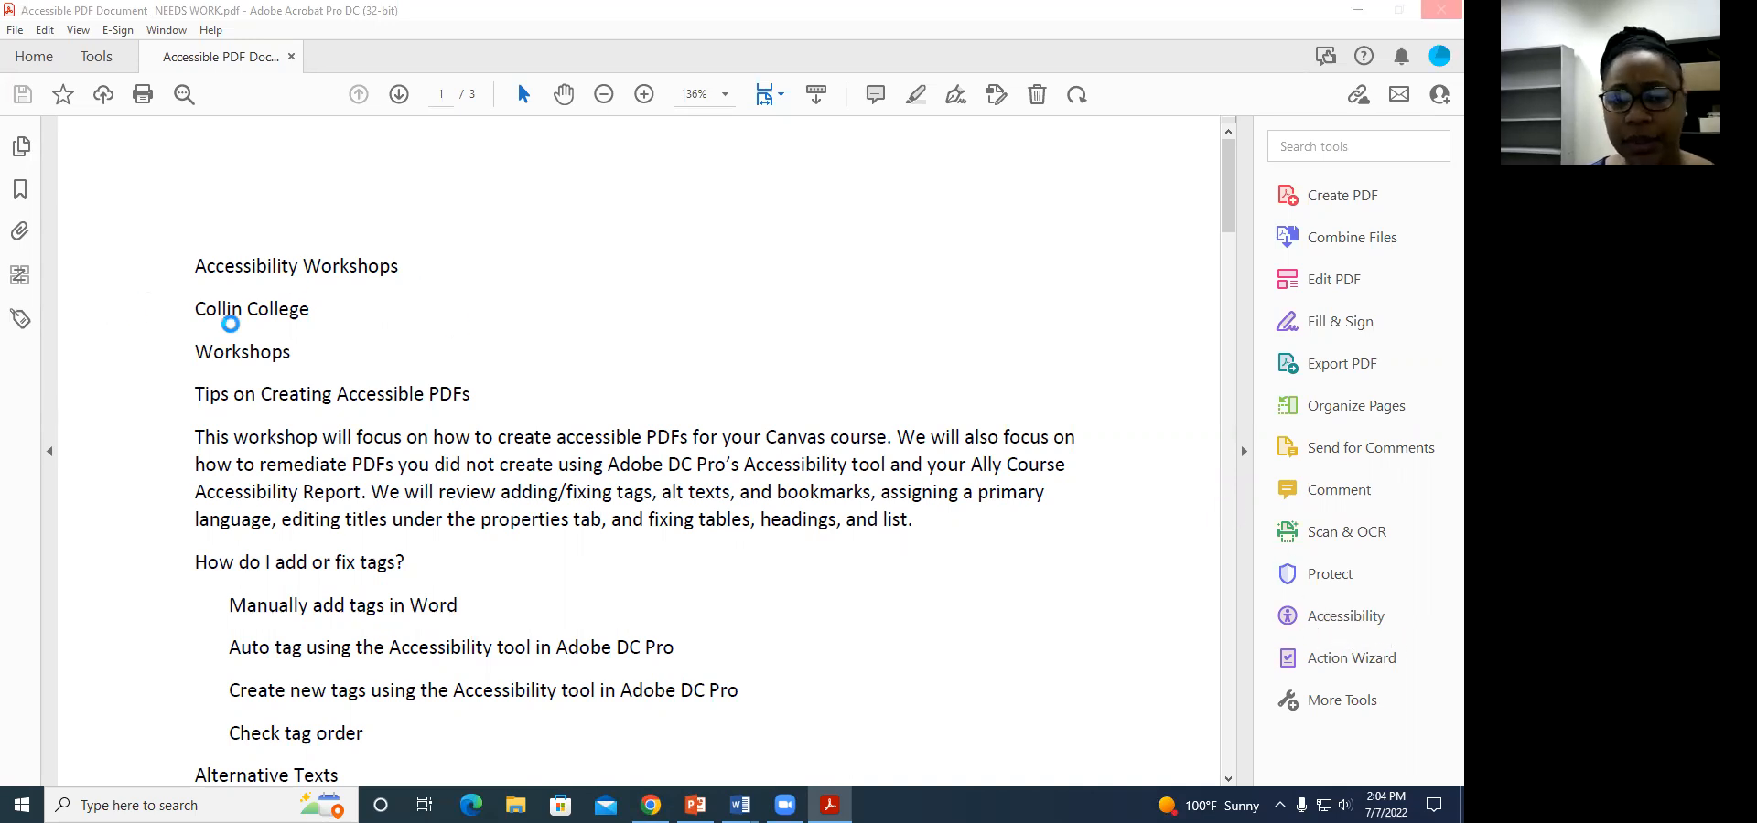